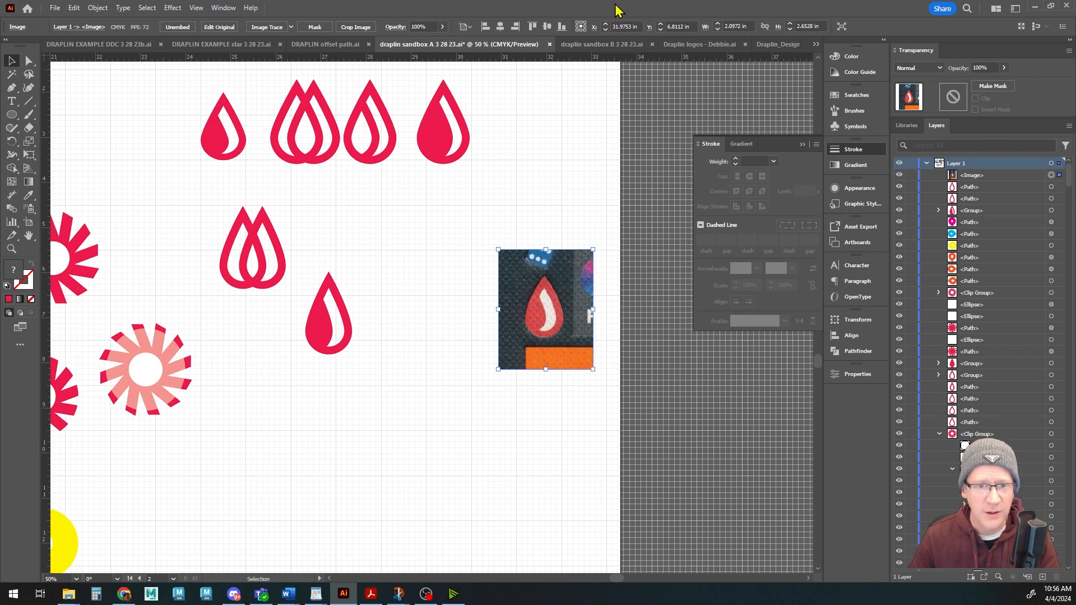
- Sample the red from the existing drop and use it as the stroke colour with no fill
{"action": "left_click", "coordinate": [11, 115]}
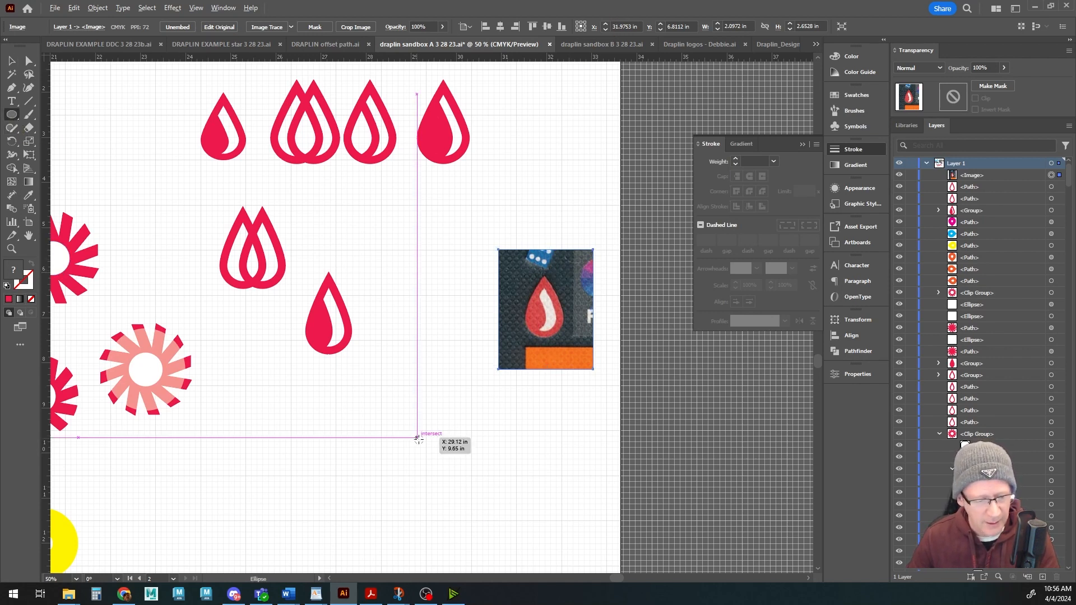
{"action": "left_click", "coordinate": [26, 283]}
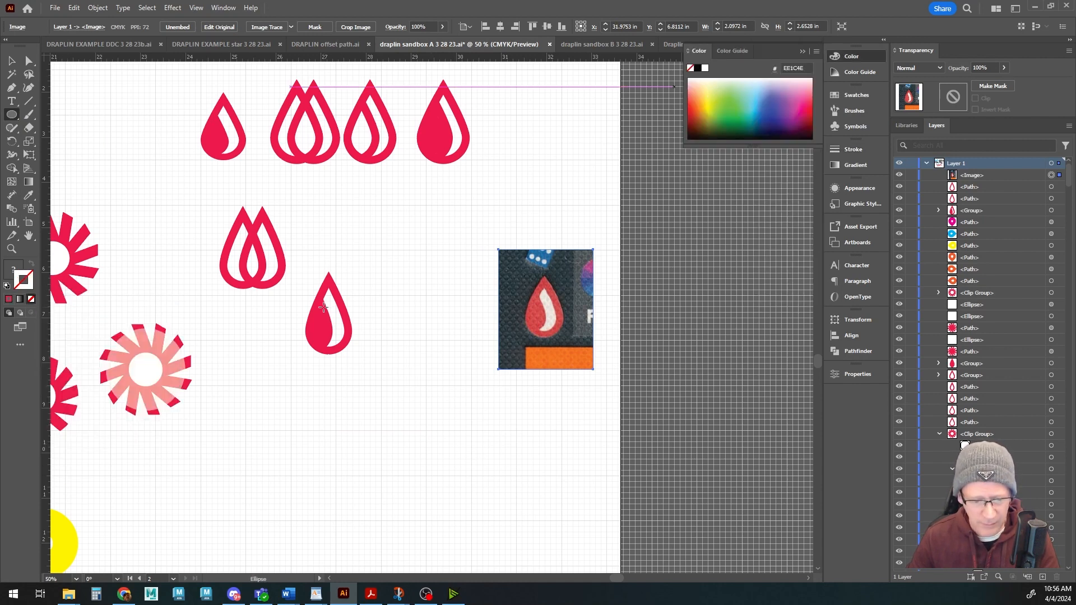
{"action": "left_click", "coordinate": [29, 198]}
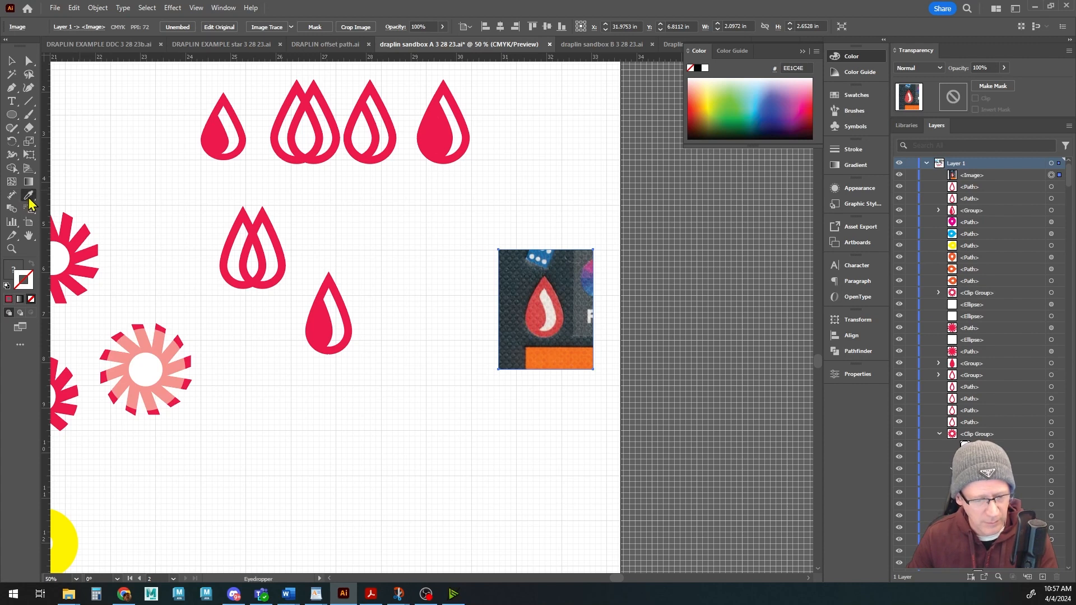
{"action": "left_click", "coordinate": [310, 318]}
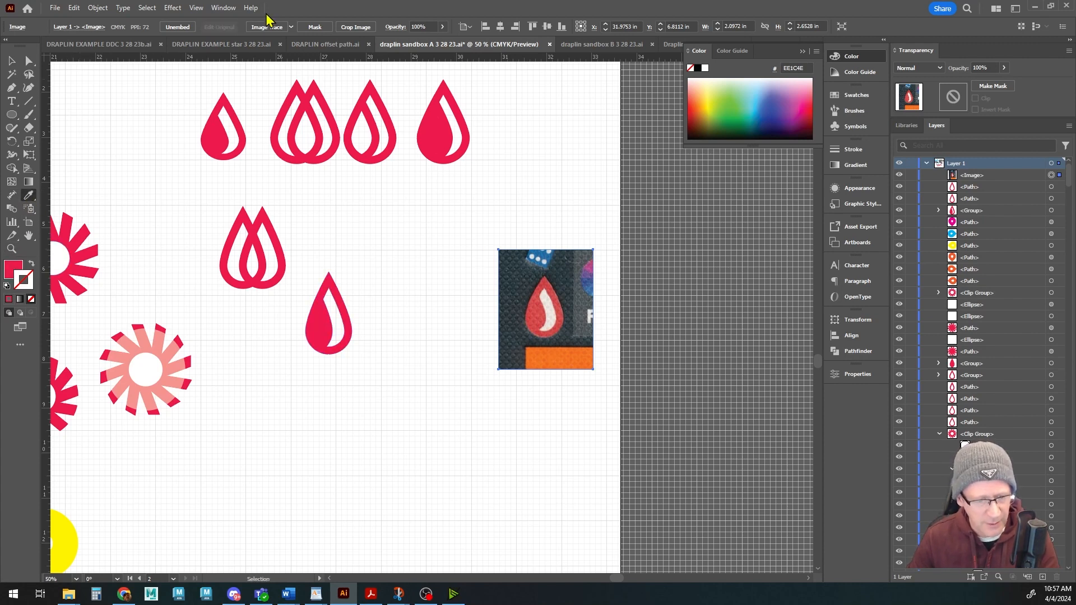
{"action": "left_click", "coordinate": [30, 263]}
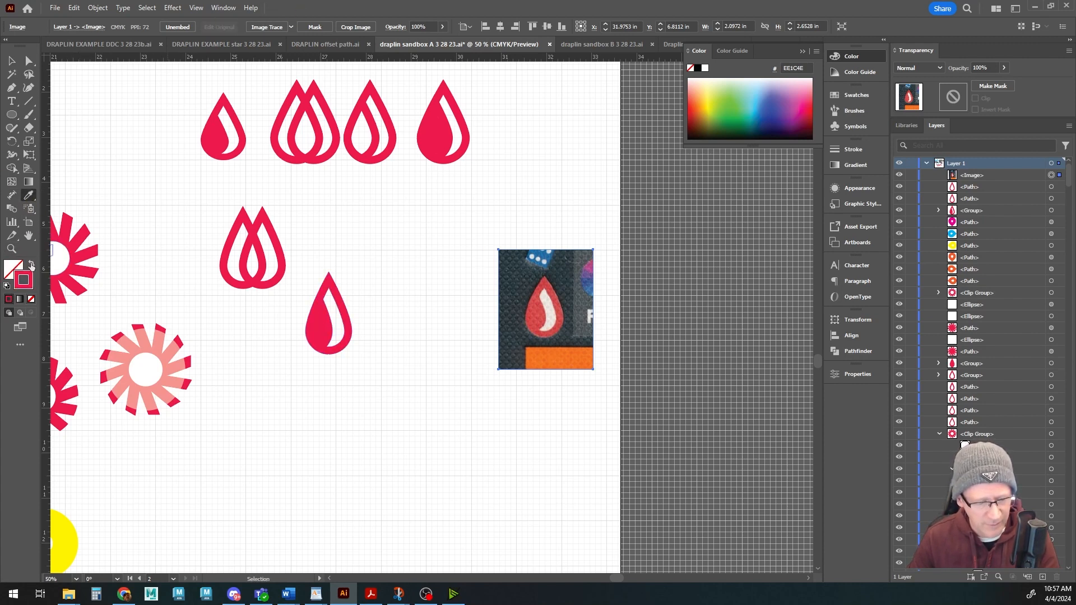
{"action": "left_click", "coordinate": [802, 52]}
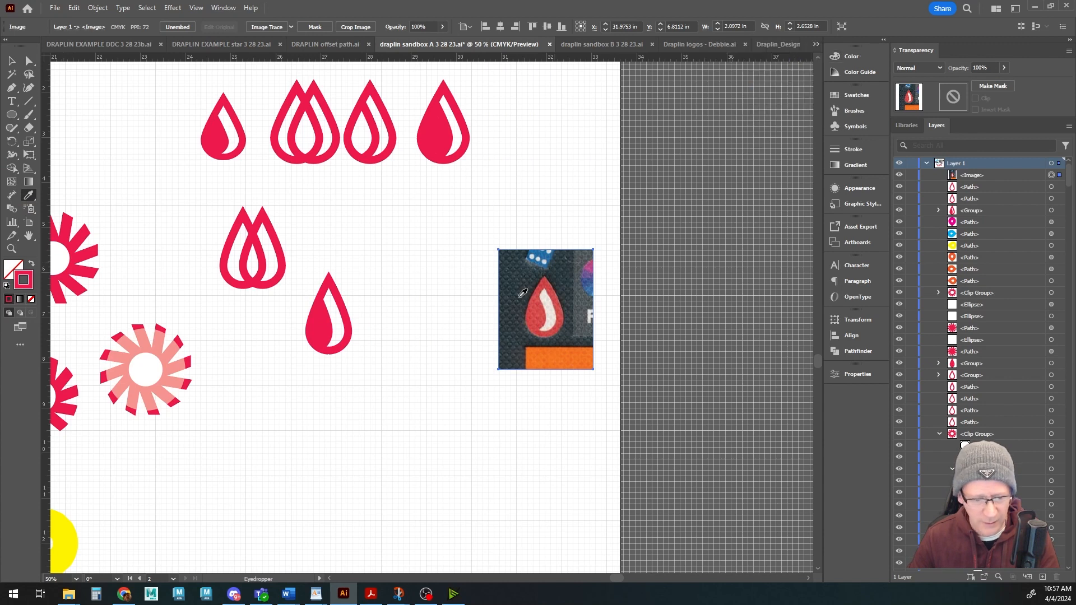
- Draw a circle about 0.83 in across from its centre, below and to the right of the red drop
{"action": "left_click_drag", "start_coordinate": [405, 409], "coordinate": [480, 389]}
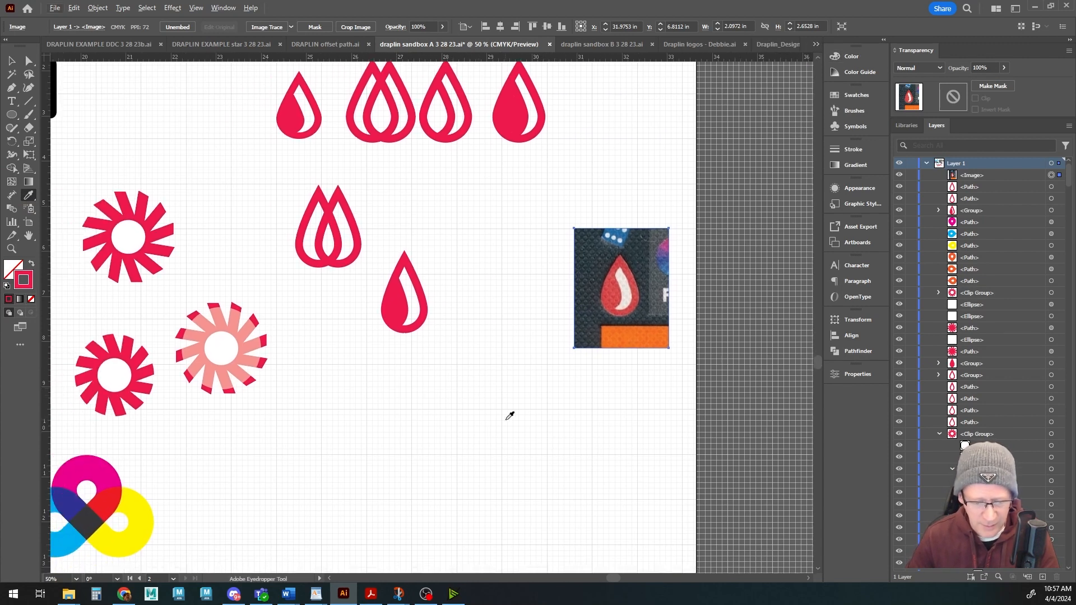
{"action": "left_click", "coordinate": [11, 115]}
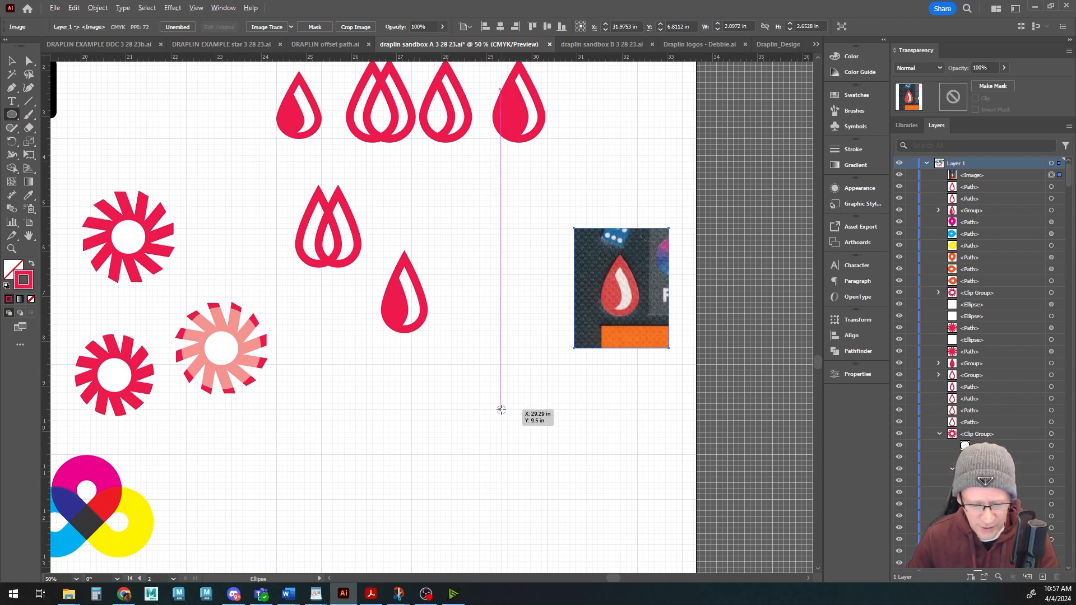
{"action": "key", "text": "shift+alt"}
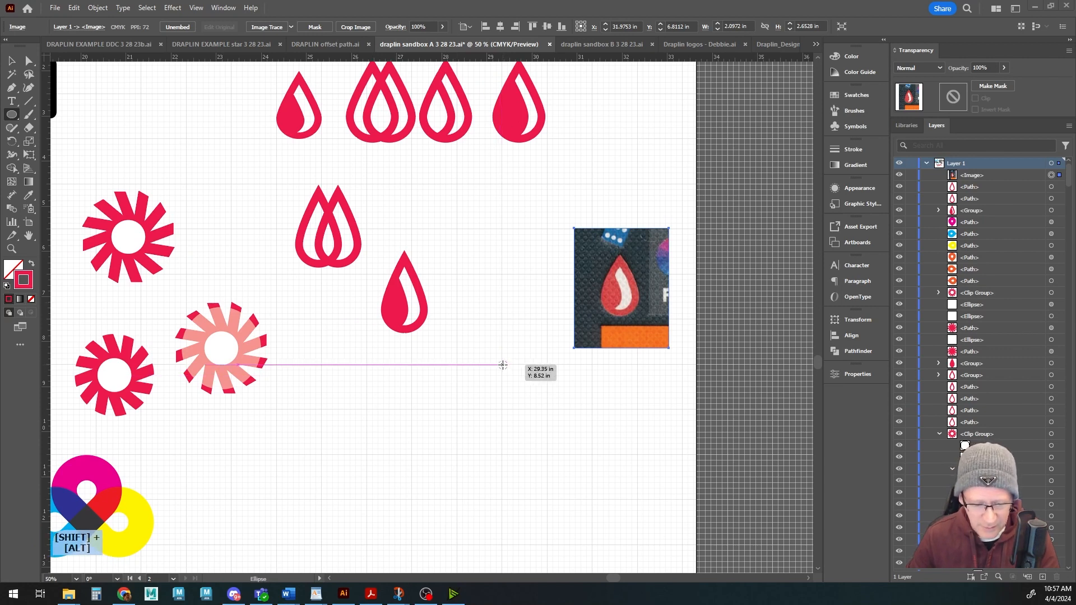
{"action": "left_click_drag", "start_coordinate": [503, 365], "coordinate": [521, 384]}
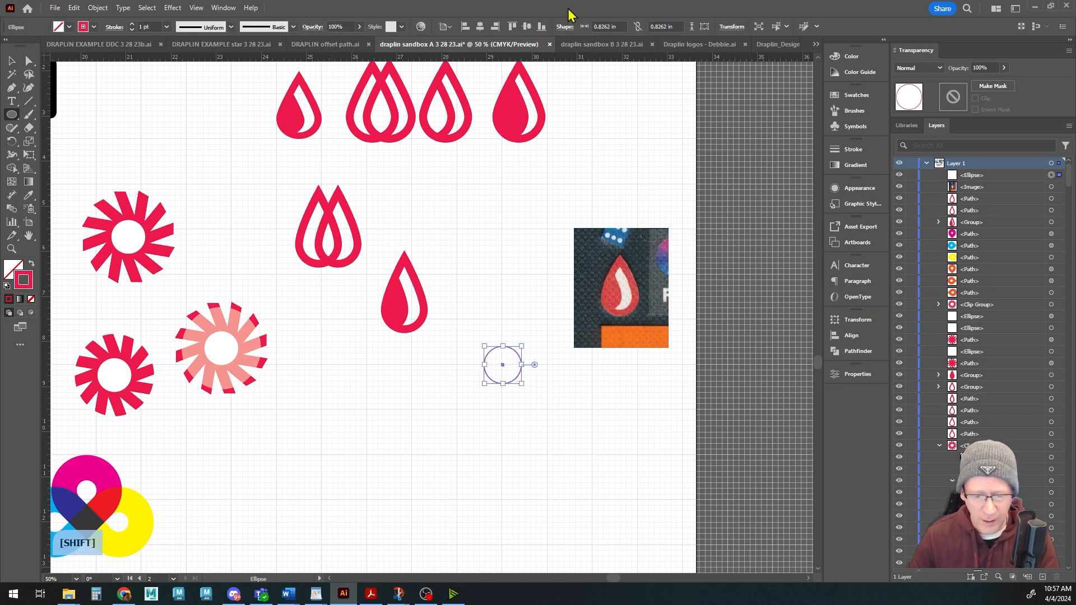
- Set the circle's stroke weight to 13 pt
{"action": "left_click", "coordinate": [858, 150]}
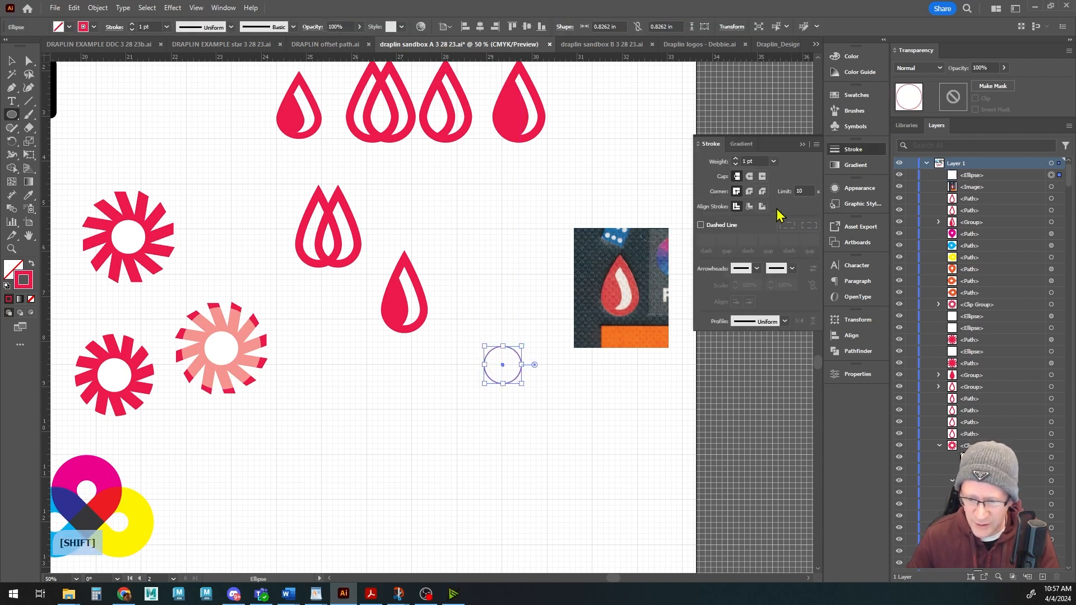
{"action": "left_click", "coordinate": [773, 162]}
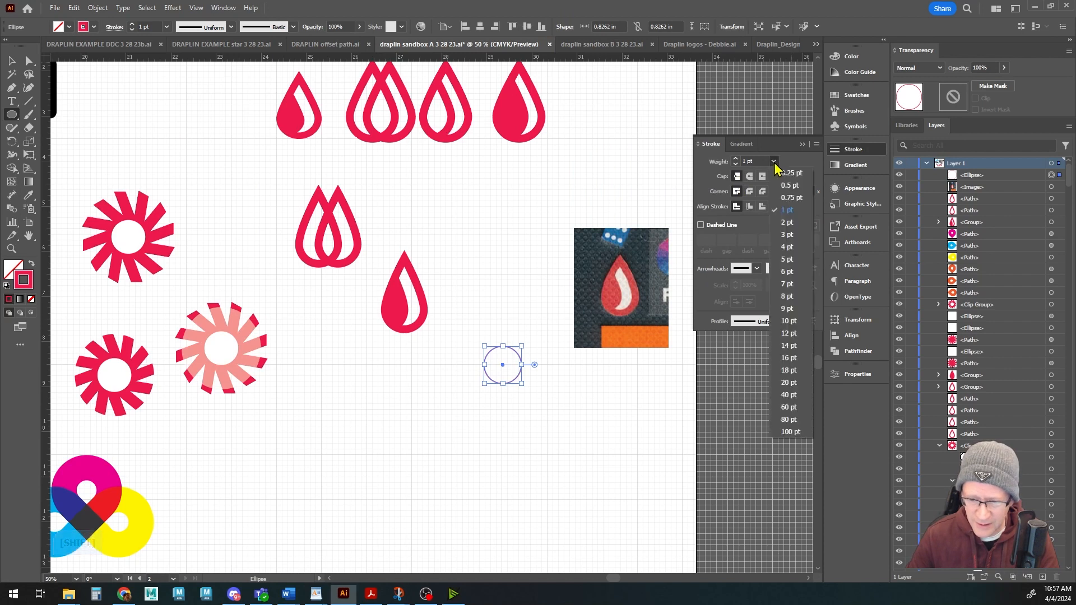
{"action": "left_click", "coordinate": [788, 346]}
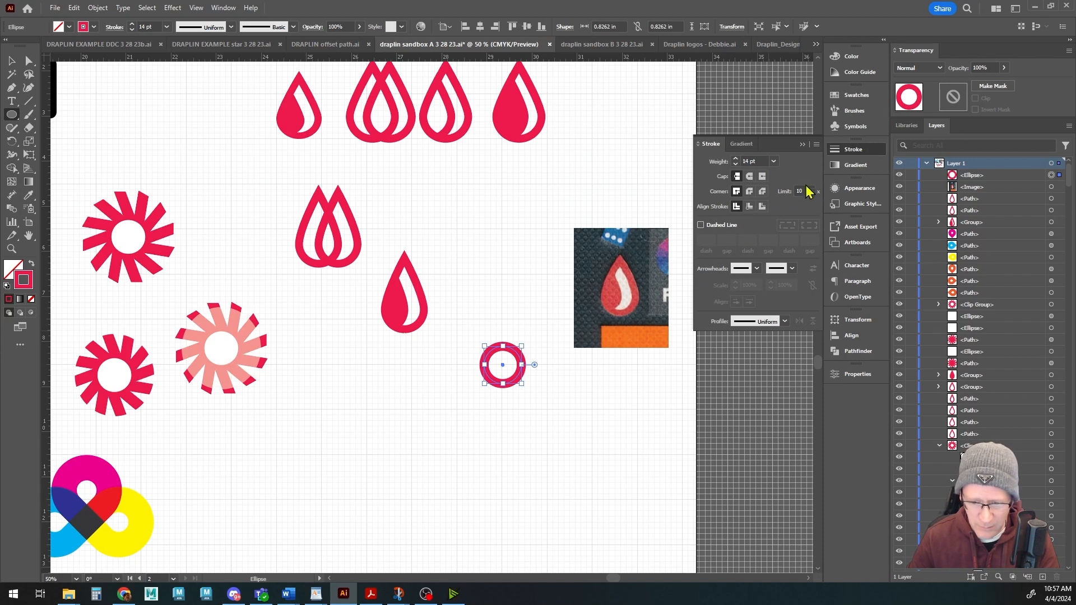
{"action": "left_click", "coordinate": [735, 165]}
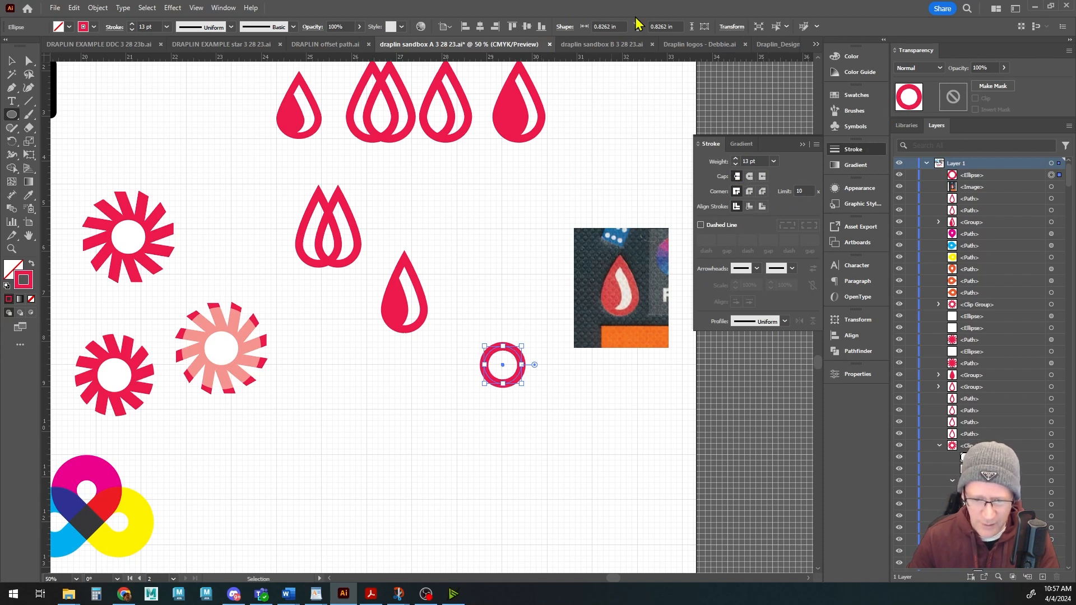
- Move only the circle's top anchor point straight up about 0.42 in to stretch it into an egg shape
{"action": "scroll", "coordinate": [552, 259], "scroll_direction": "up", "scroll_amount": 1}
{"action": "left_click_drag", "start_coordinate": [545, 313], "coordinate": [482, 325]}
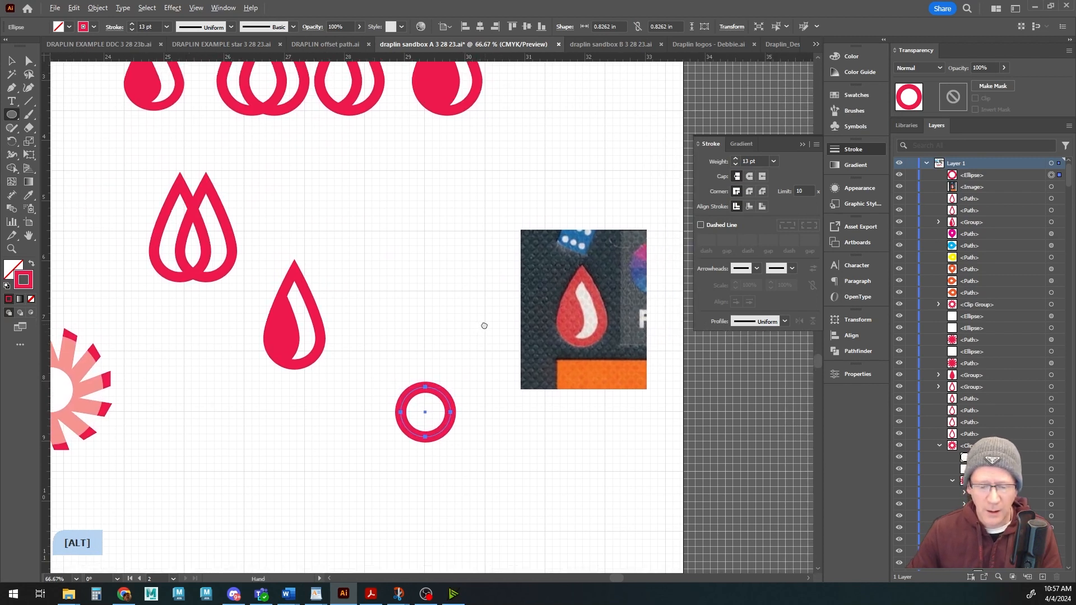
{"action": "key", "text": "v"}
{"action": "key", "text": "a"}
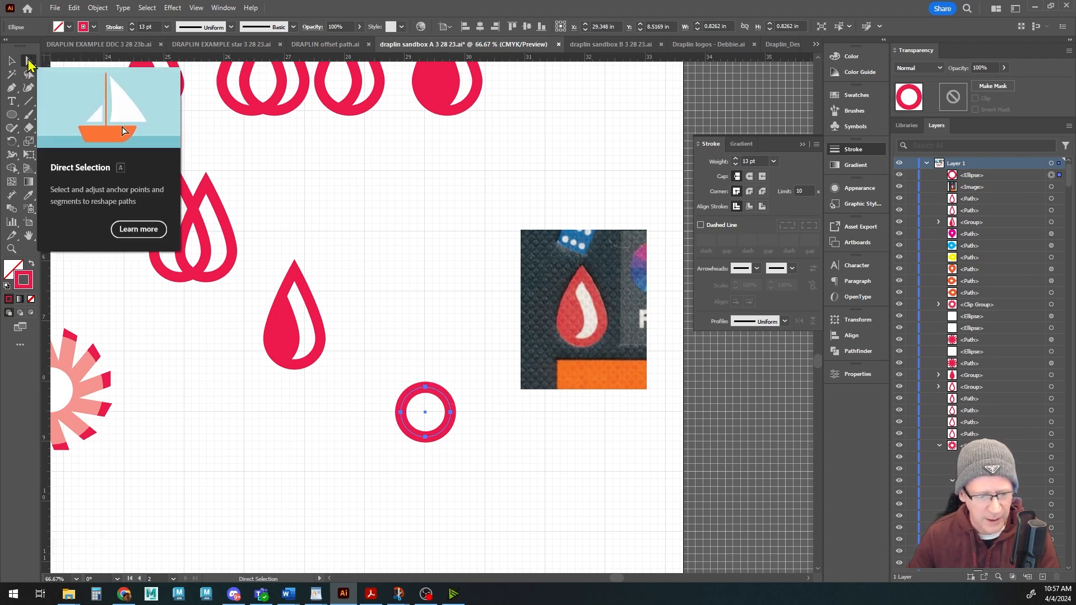
{"action": "left_click", "coordinate": [424, 386]}
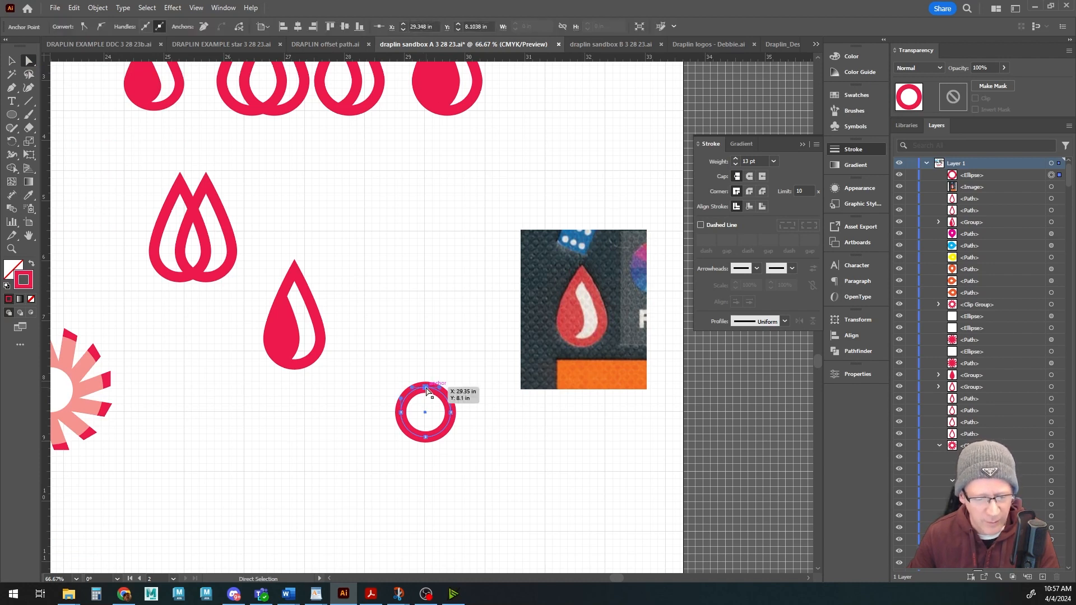
{"action": "left_click_drag", "start_coordinate": [427, 390], "coordinate": [425, 362]}
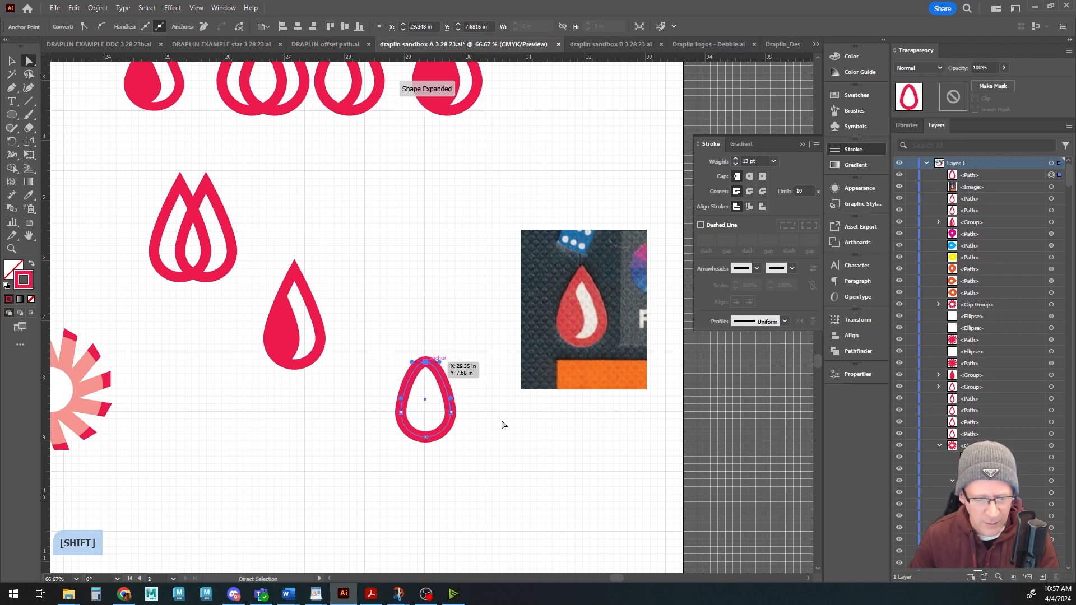
- Convert the egg shape's top anchor from smooth to corner with the Pen tool to give it a pointed tip
{"action": "scroll", "coordinate": [485, 408], "scroll_direction": "up", "scroll_amount": 1}
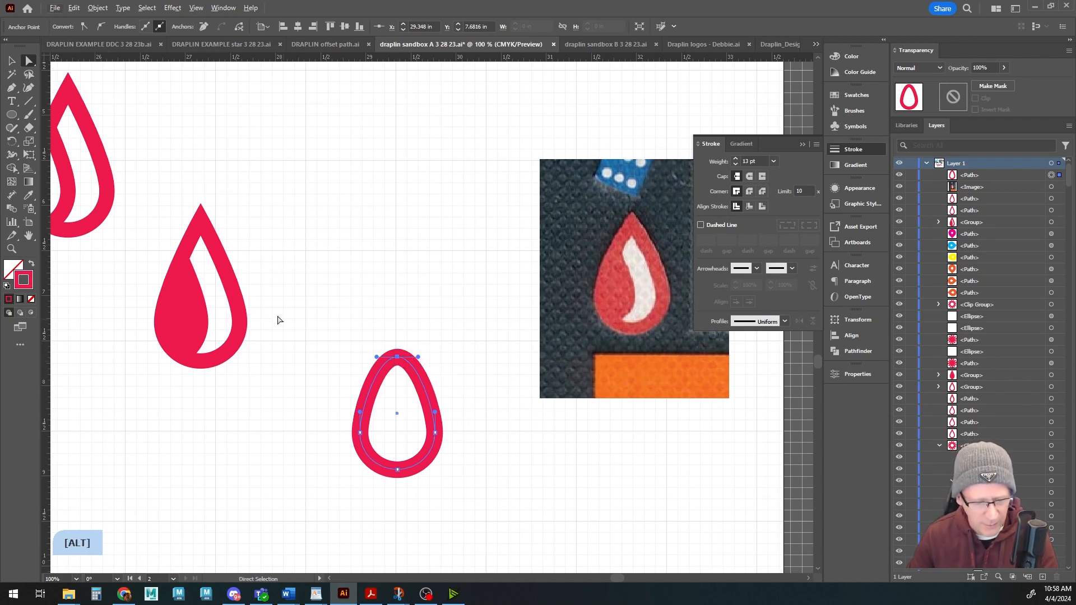
{"action": "left_click", "coordinate": [12, 61]}
{"action": "left_click", "coordinate": [29, 60]}
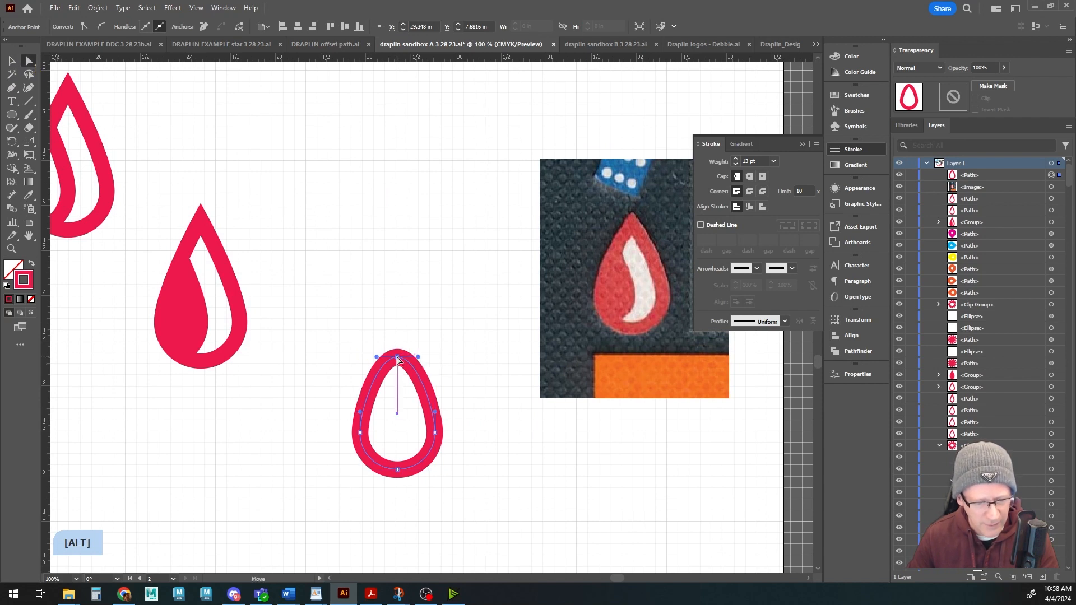
{"action": "left_click", "coordinate": [13, 88]}
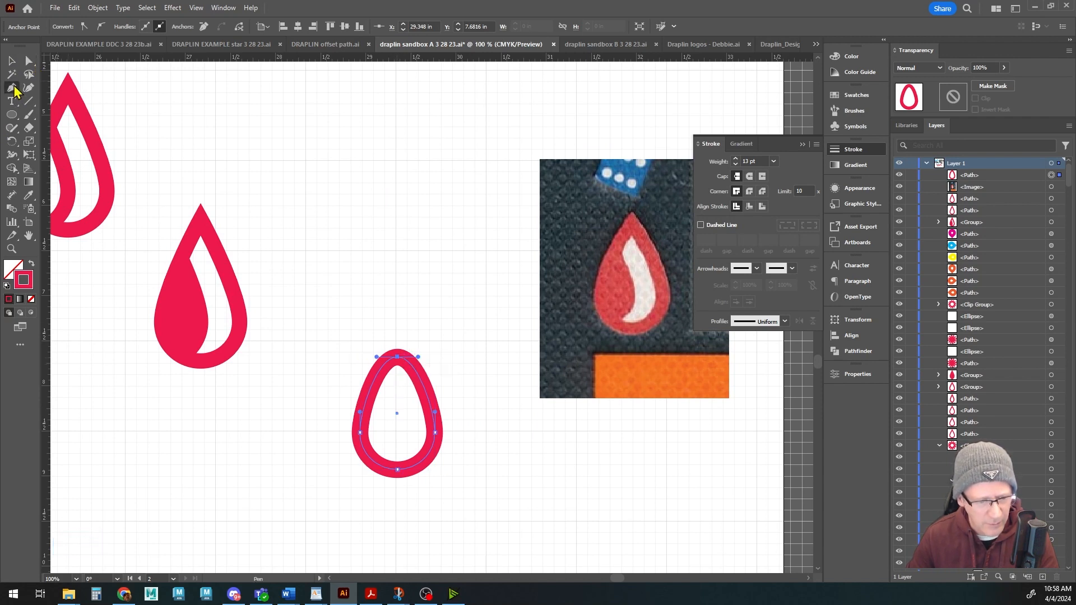
{"action": "key", "text": "alt"}
{"action": "left_click", "coordinate": [396, 357], "text": "alt"}
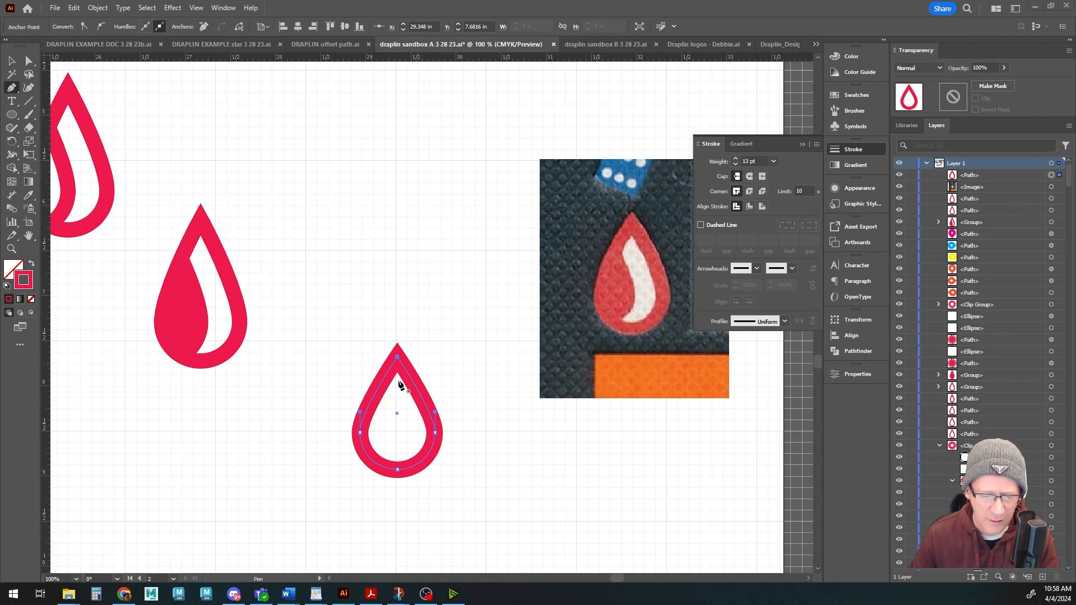
- Move the drop's tip anchor about 0.12 in further straight up and deselect the path
{"action": "key", "text": "ctrl"}
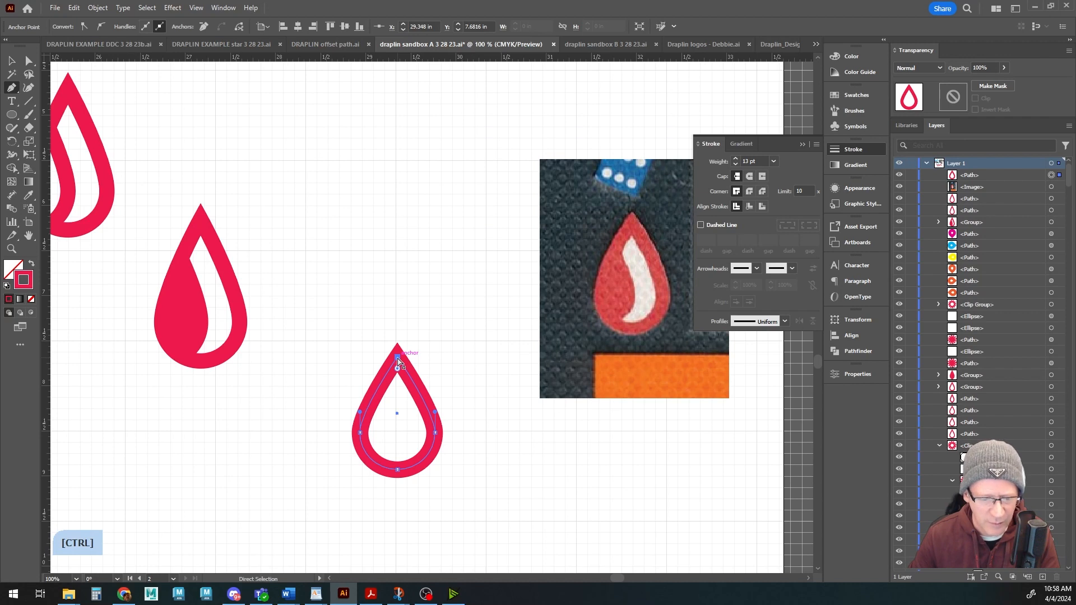
{"action": "left_click_drag", "start_coordinate": [397, 359], "coordinate": [398, 346]}
{"action": "key", "text": "shift"}
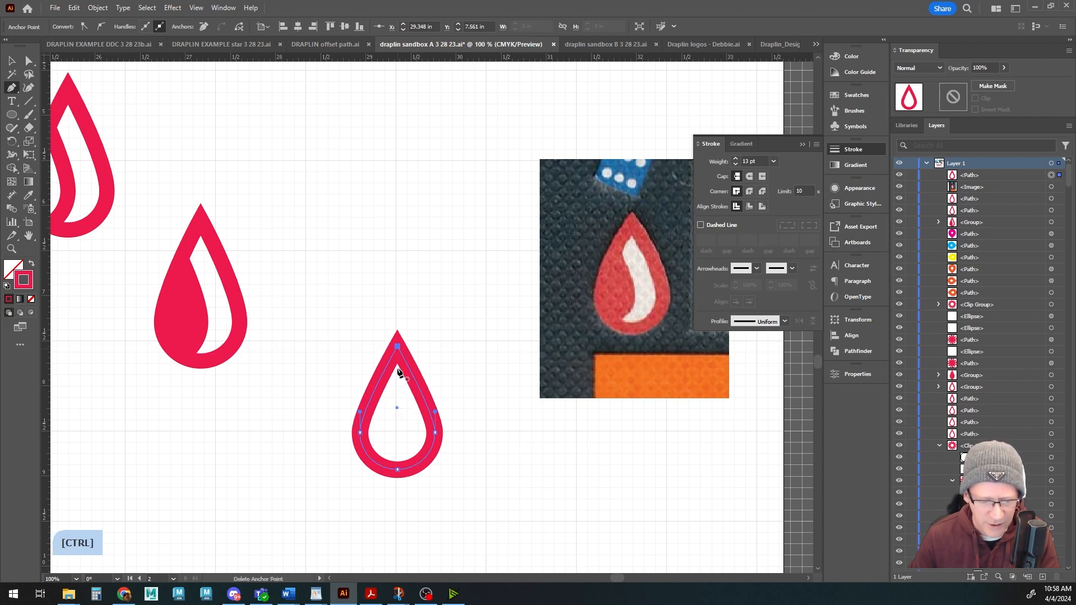
{"action": "left_click", "coordinate": [320, 391], "text": "ctrl"}
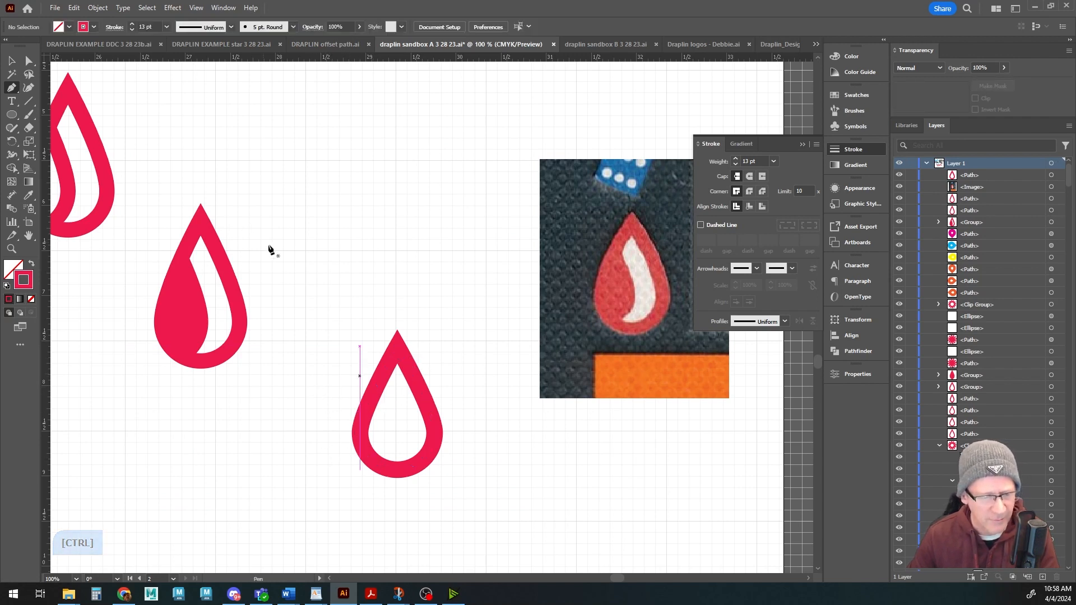
- Extend the upward handles of the drop's left and right side anchors to the same height to make its sides fuller
{"action": "left_click", "coordinate": [393, 374], "text": "ctrl"}
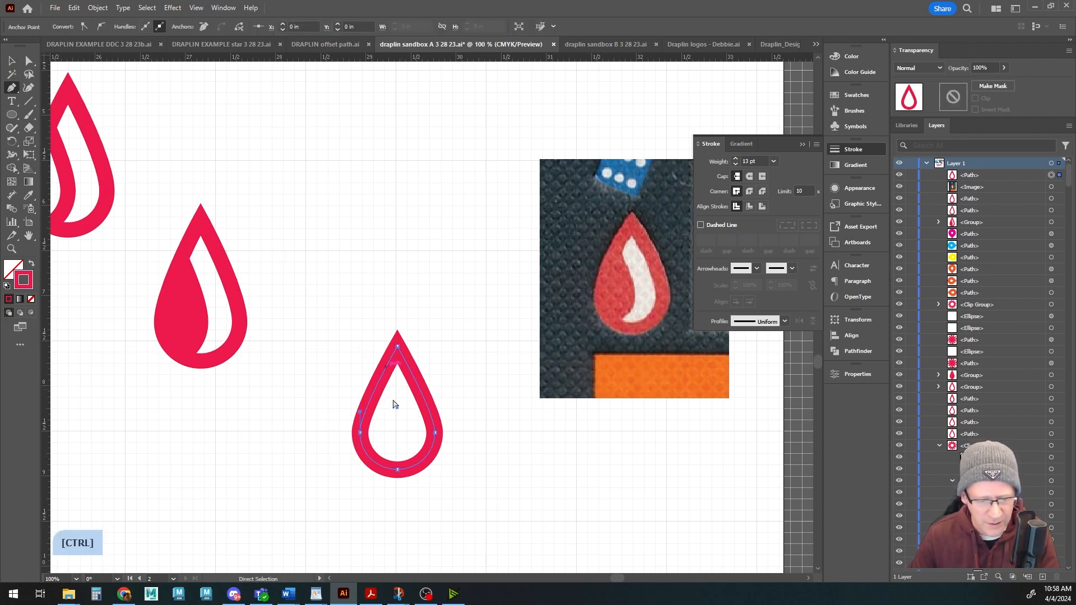
{"action": "left_click", "coordinate": [360, 412], "text": "ctrl"}
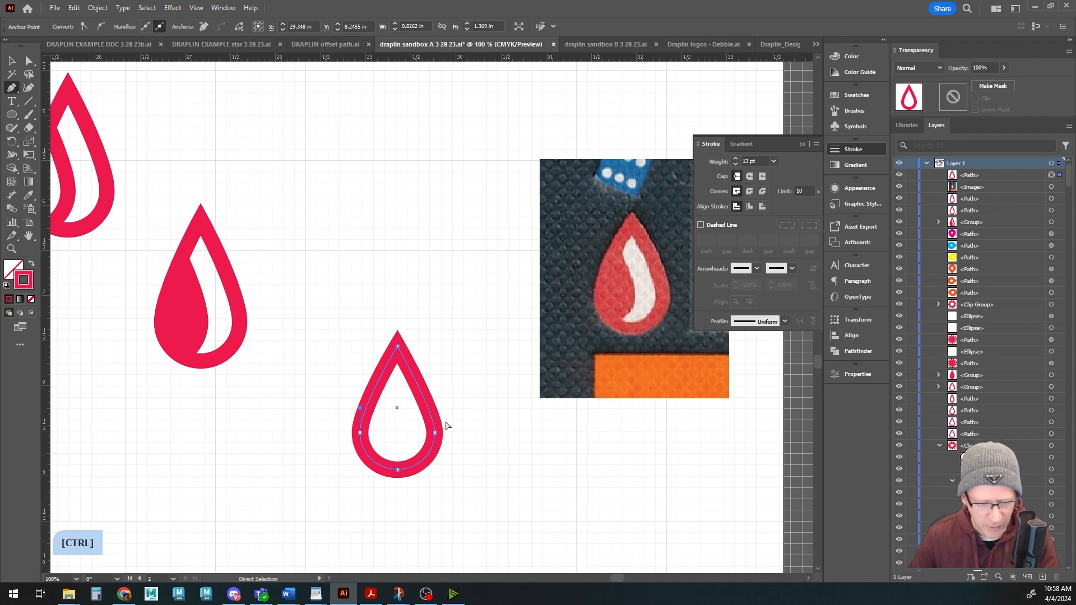
{"action": "left_click", "coordinate": [436, 434], "text": "ctrl"}
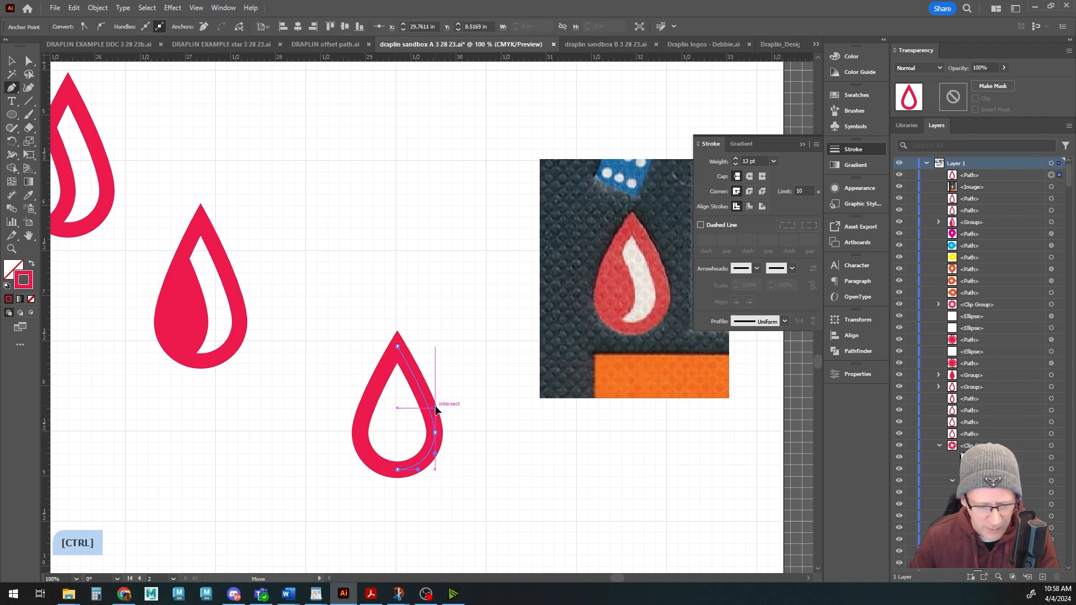
{"action": "left_click_drag", "start_coordinate": [436, 406], "coordinate": [436, 408]}
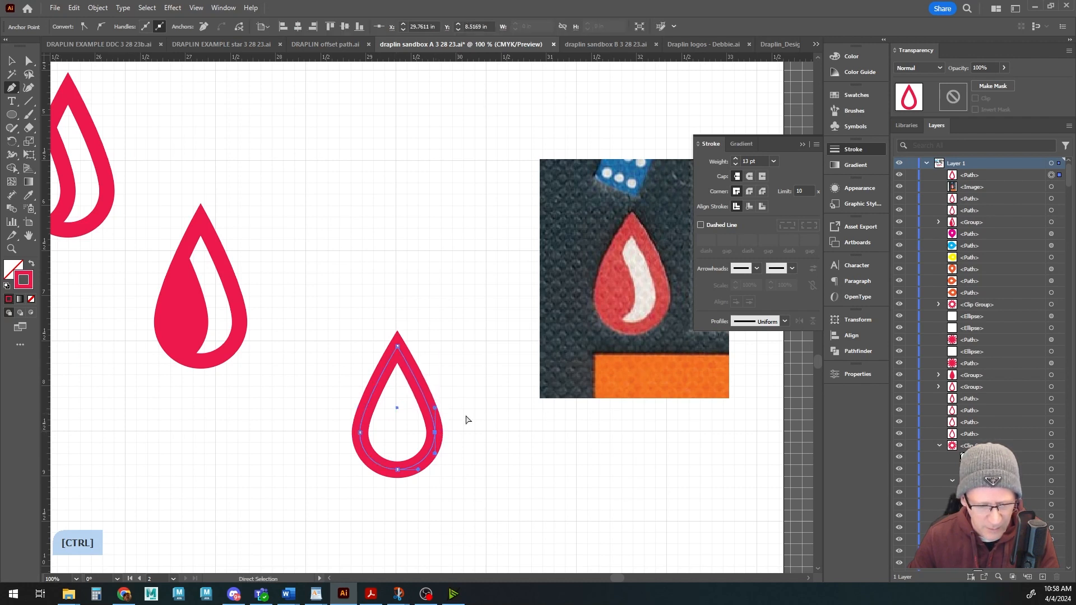
{"action": "left_click", "coordinate": [397, 348], "text": "ctrl"}
{"action": "mouse_move", "coordinate": [398, 350]}
{"action": "left_mouse_down"}
{"action": "mouse_move", "coordinate": [397, 383]}
{"action": "mouse_move", "coordinate": [398, 348]}
{"action": "left_mouse_up"}
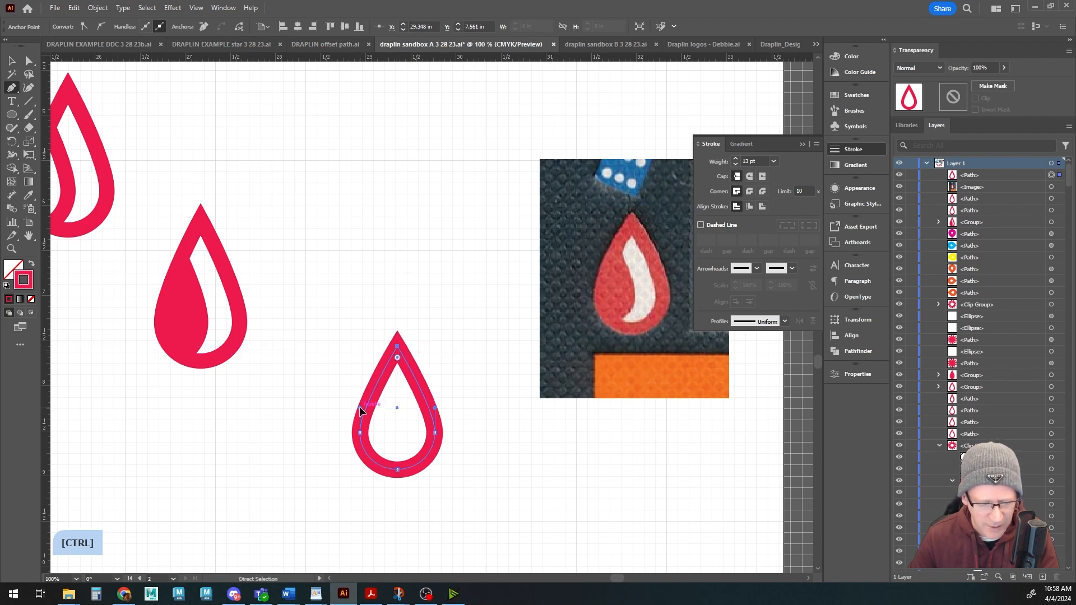
{"action": "left_click_drag", "start_coordinate": [361, 411], "coordinate": [362, 403]}
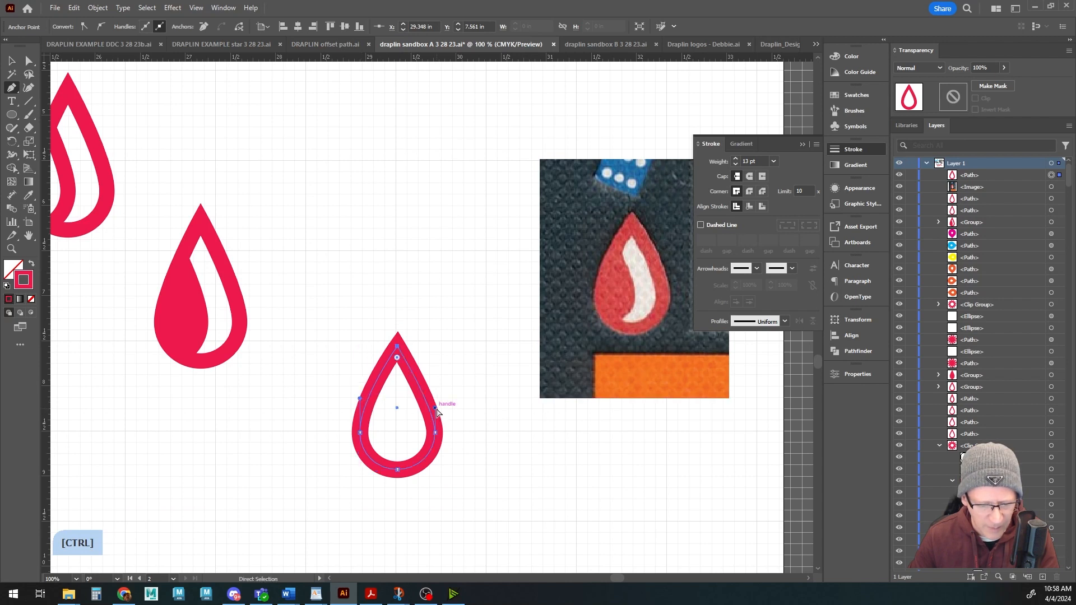
{"action": "left_click_drag", "start_coordinate": [436, 408], "coordinate": [436, 400]}
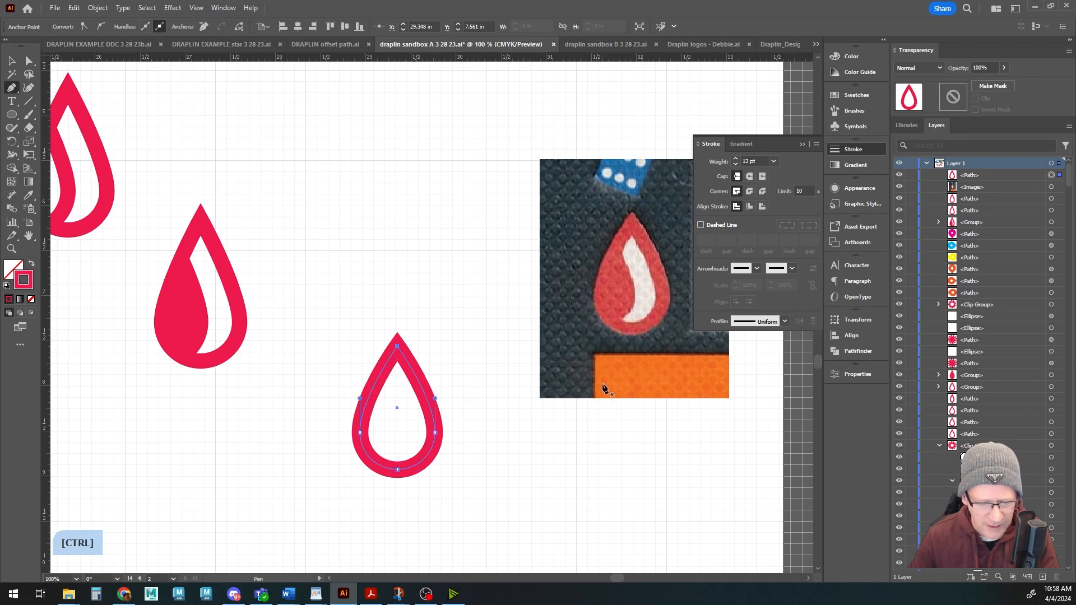
- Add a horizontal ruler guide level with the drop's upper side handles and reselect the drop to compare both handle heights
{"action": "left_click", "coordinate": [597, 385], "text": "ctrl"}
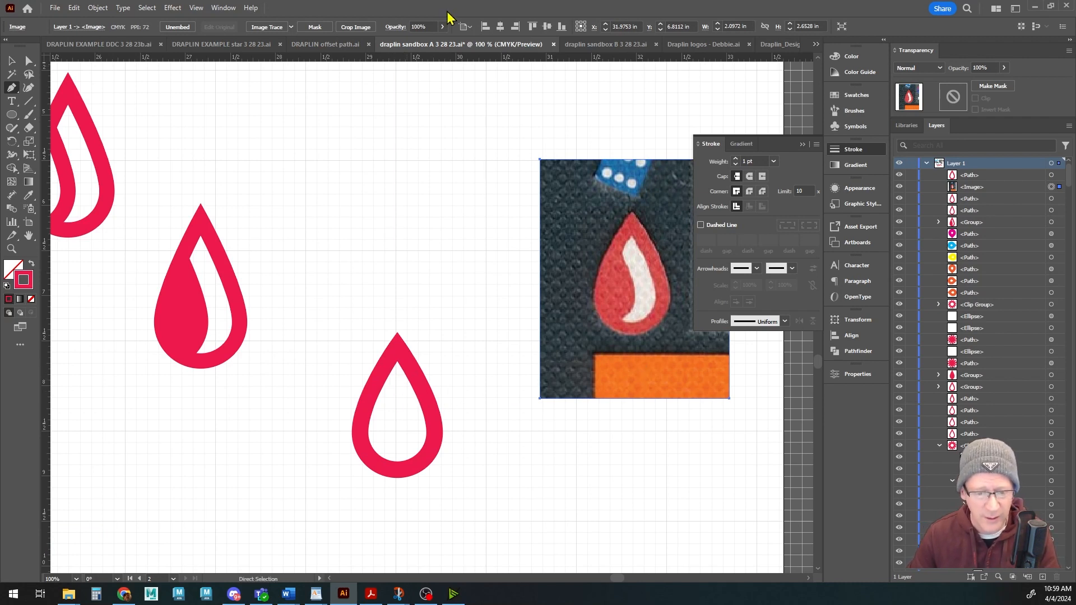
{"action": "left_click_drag", "start_coordinate": [356, 59], "coordinate": [359, 397]}
{"action": "left_click", "coordinate": [371, 386], "text": "ctrl"}
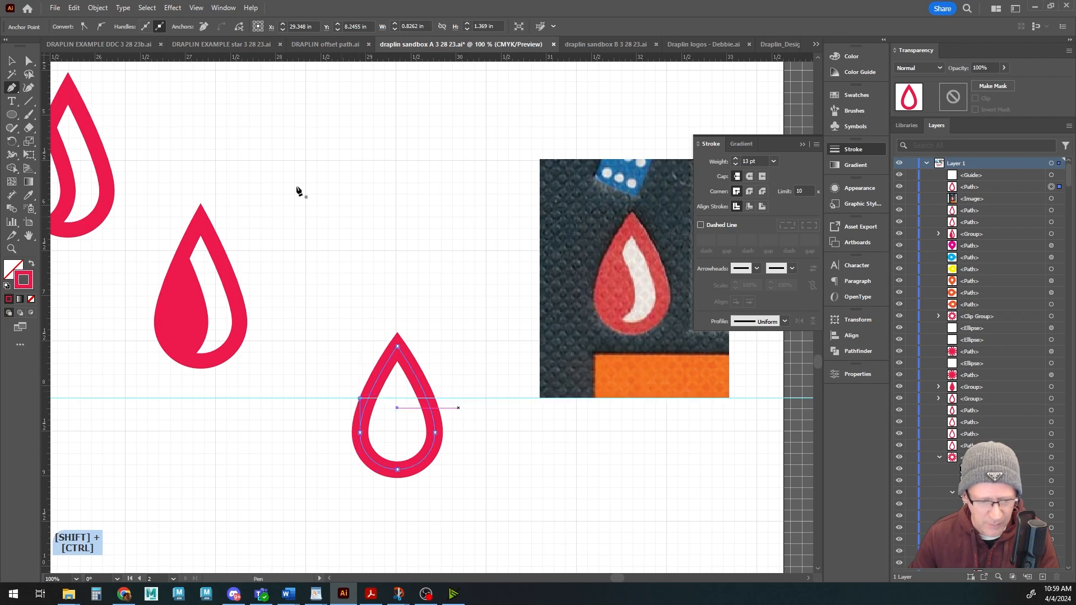
{"action": "key", "text": "v"}
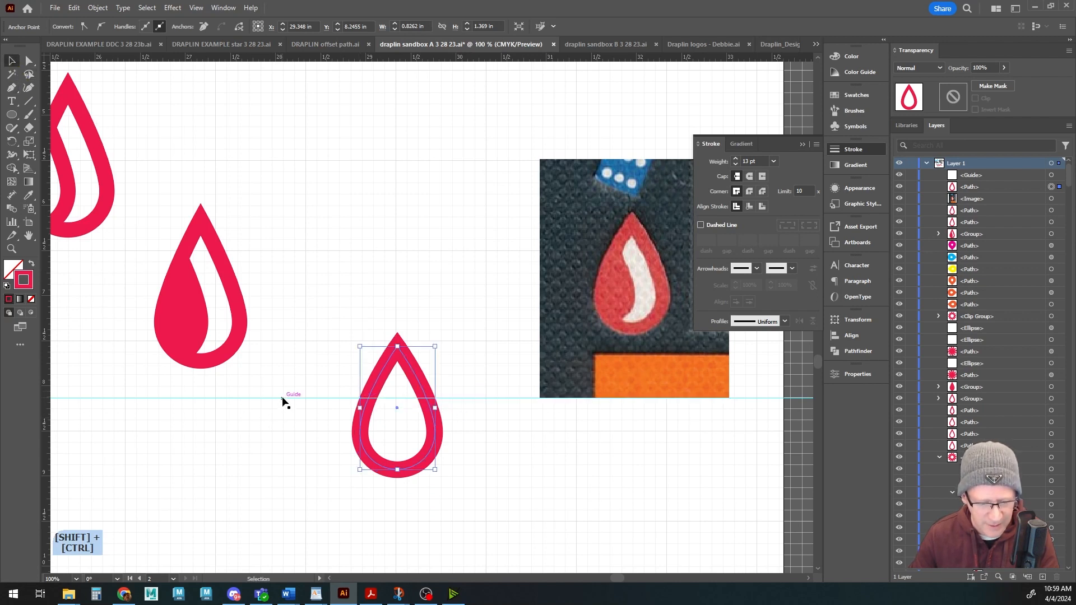
- Move the horizontal guide well above the drop and place a duplicate of the drop about 0.47 in to its left
{"action": "left_click_drag", "start_coordinate": [283, 397], "coordinate": [294, 175]}
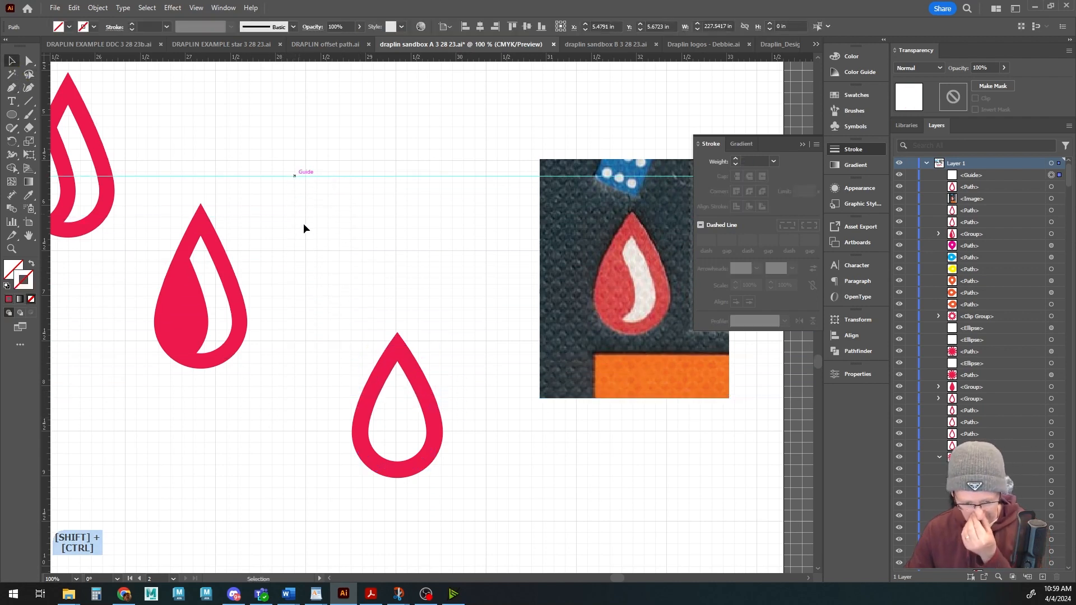
{"action": "left_click", "coordinate": [383, 363]}
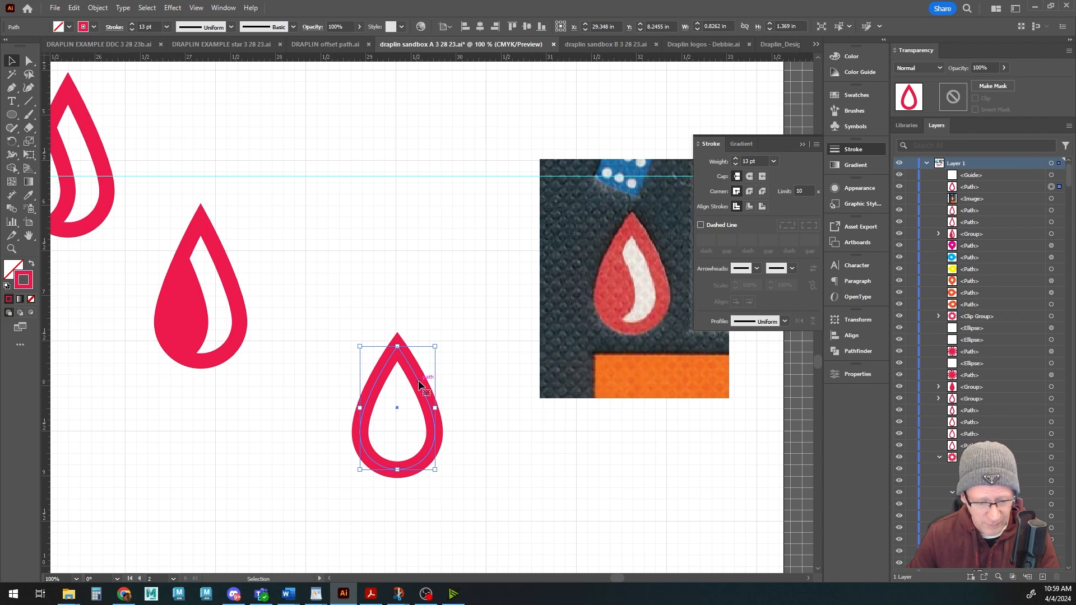
{"action": "key", "text": "alt"}
{"action": "left_click_drag", "start_coordinate": [419, 384], "coordinate": [376, 387]}
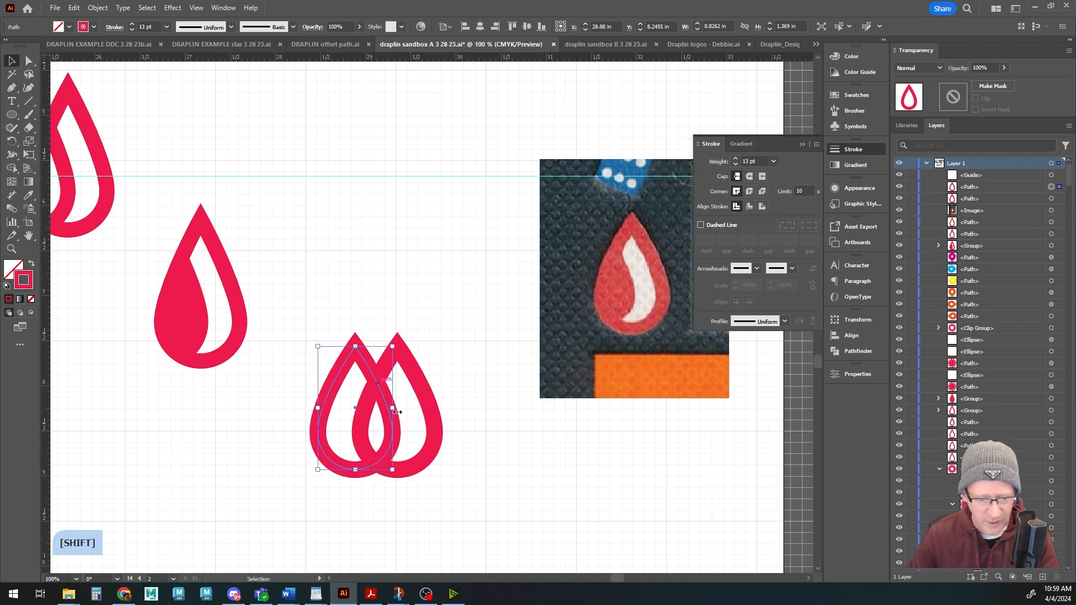
- Split the two overlapping drops with Pathfinder Divide, ungroup the resulting pieces and deselect them
{"action": "left_click_drag", "start_coordinate": [293, 284], "coordinate": [489, 507]}
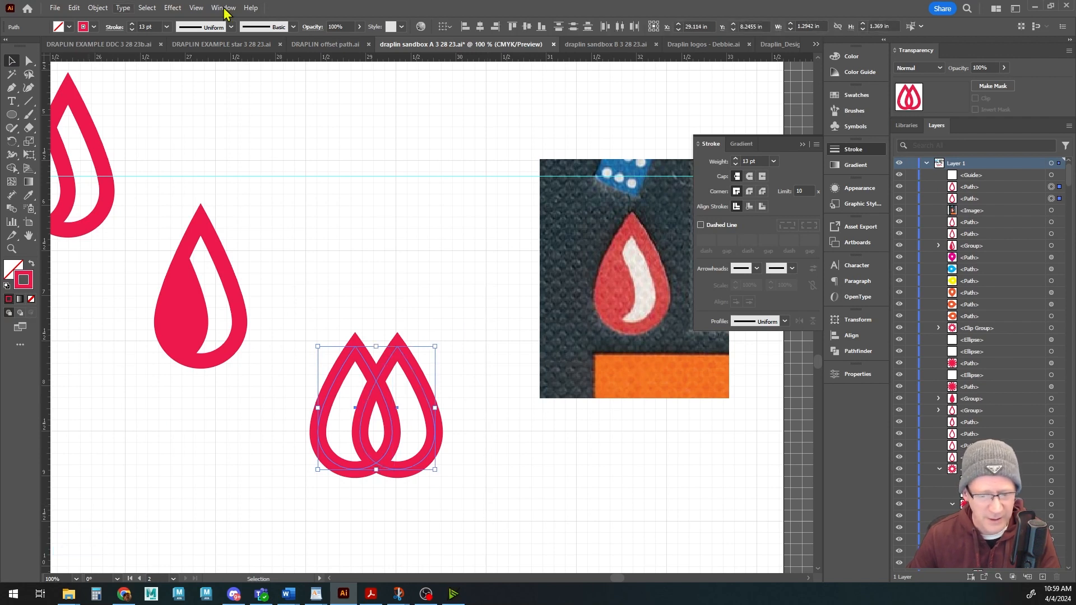
{"action": "left_click", "coordinate": [854, 355]}
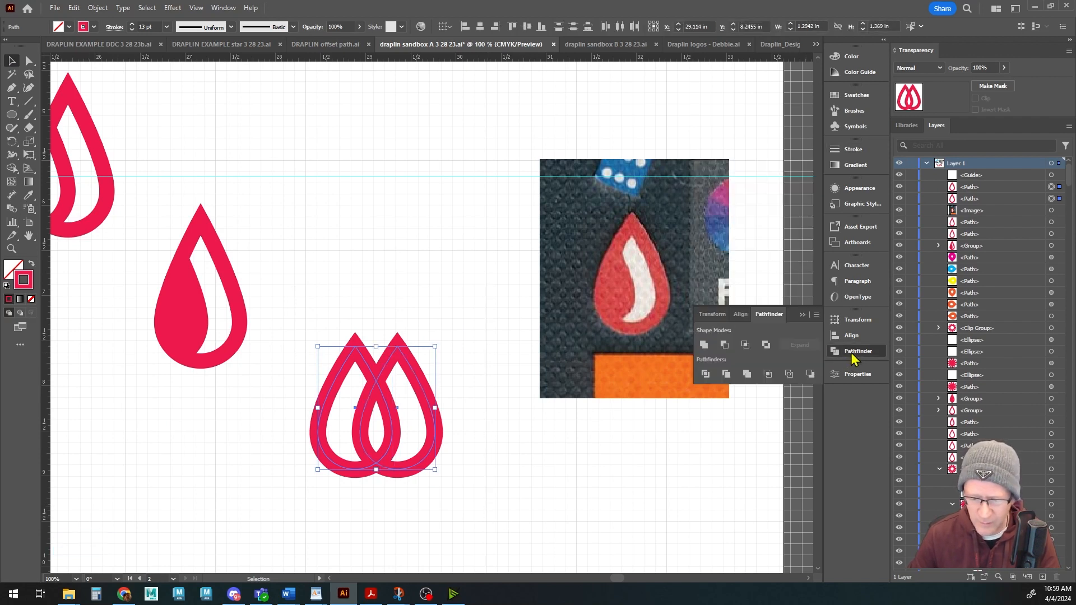
{"action": "left_click", "coordinate": [707, 373]}
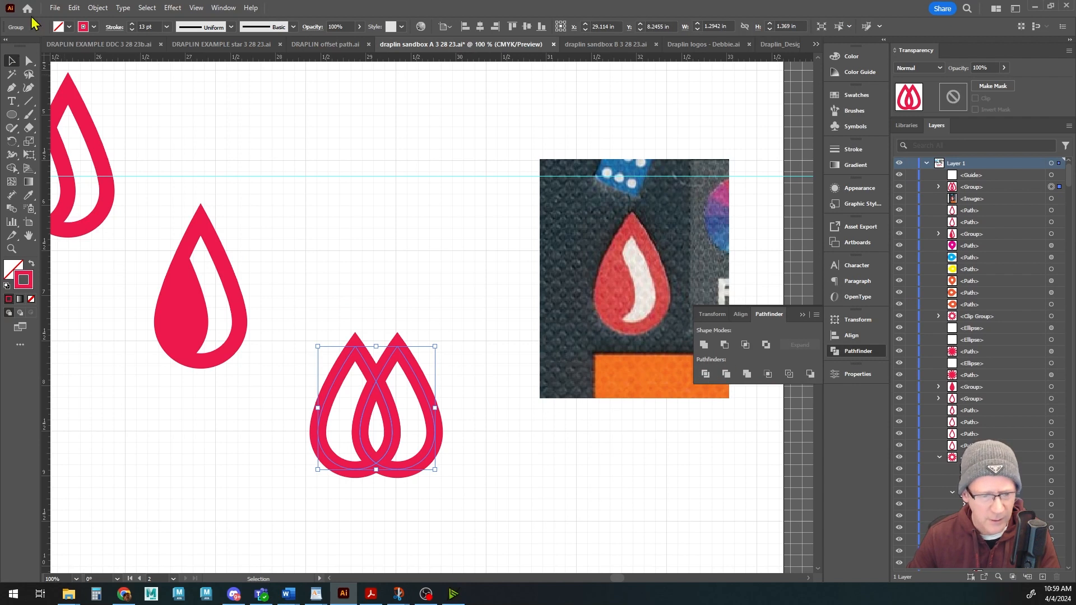
{"action": "left_click", "coordinate": [97, 7]}
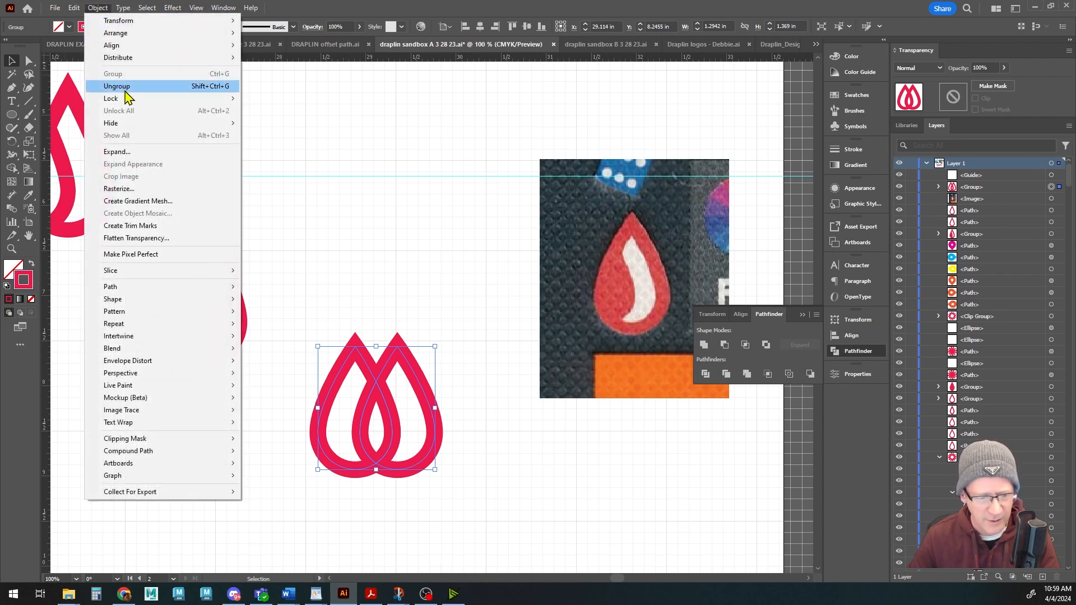
{"action": "left_click", "coordinate": [92, 82]}
{"action": "left_click", "coordinate": [311, 268]}
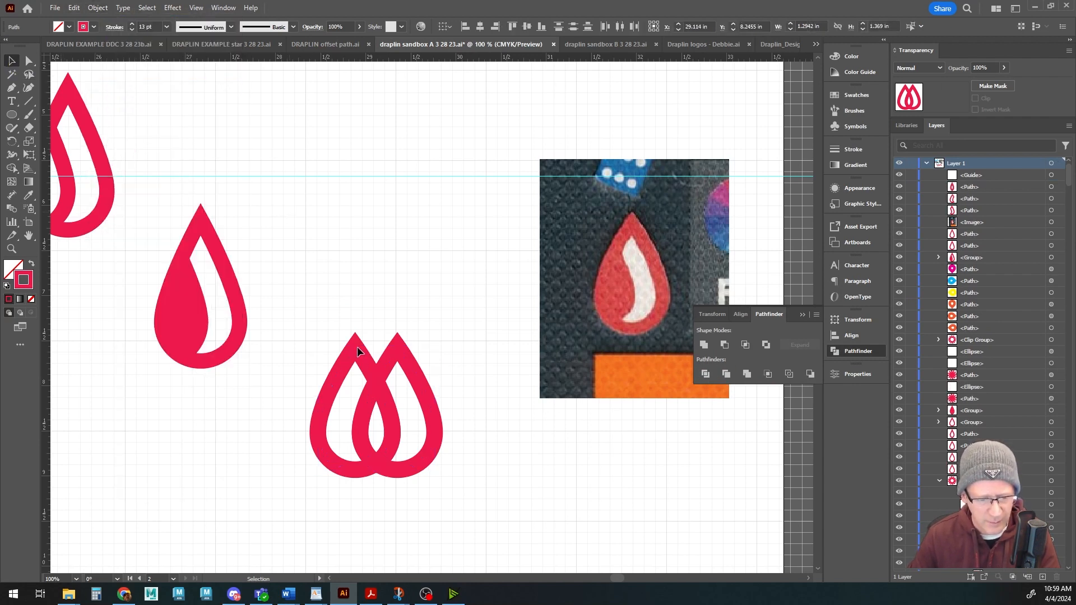
- Try pulling the left divided piece up and away from the other drop, inspect the cut ends and undo the move
{"action": "left_click", "coordinate": [343, 371]}
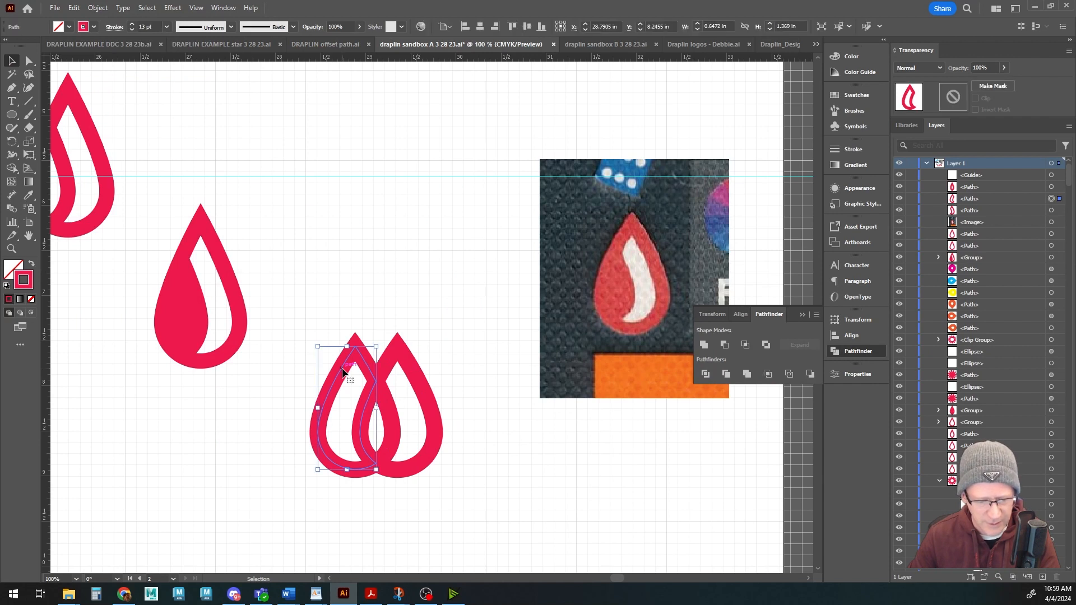
{"action": "left_click_drag", "start_coordinate": [344, 371], "coordinate": [306, 359]}
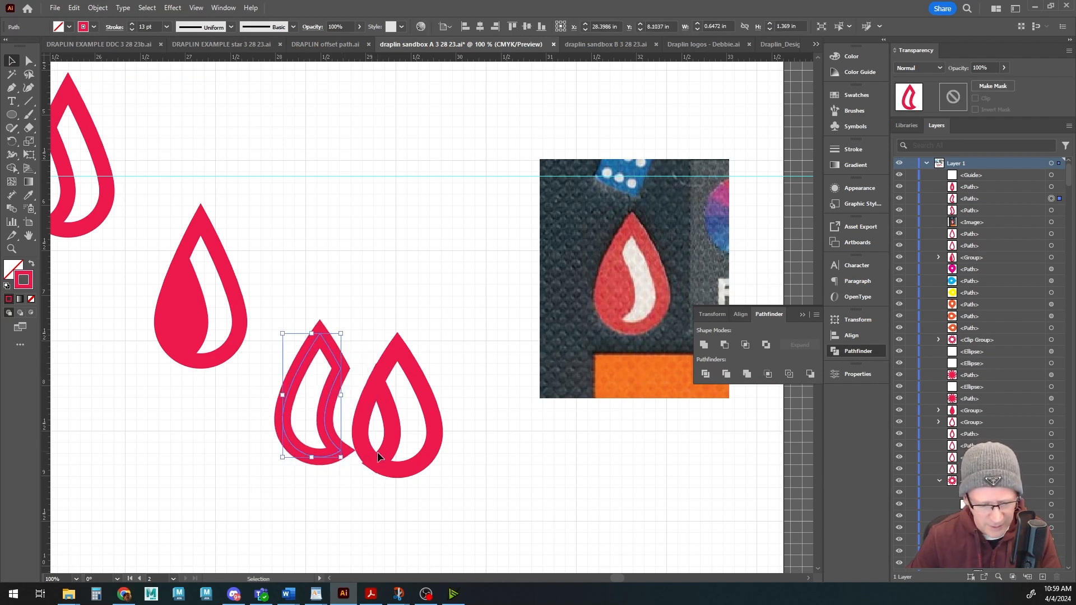
{"action": "scroll", "coordinate": [362, 472], "scroll_direction": "up", "scroll_amount": 4}
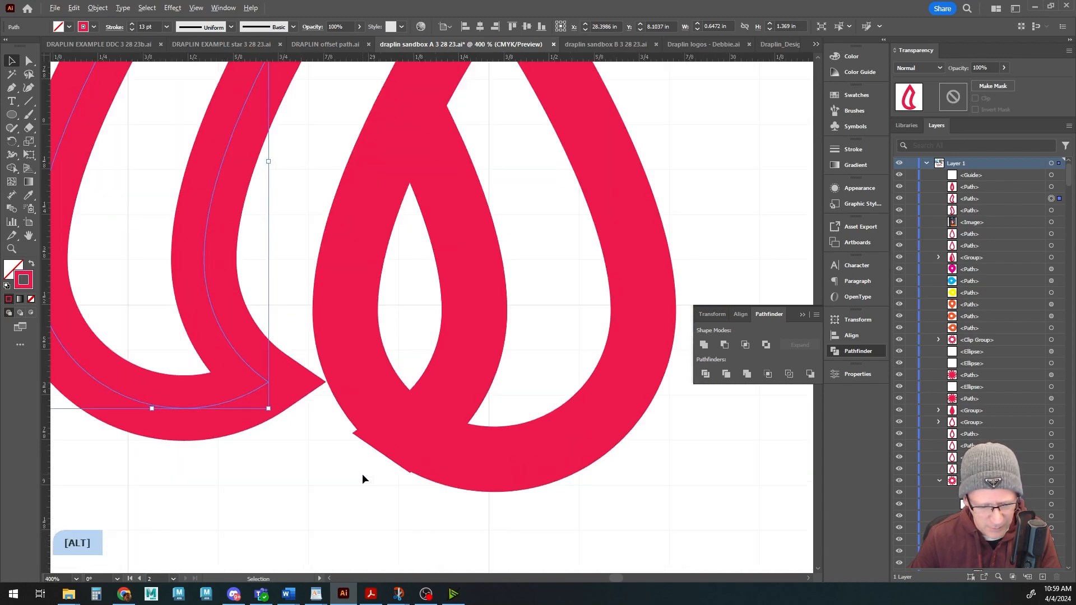
{"action": "scroll", "coordinate": [417, 421], "scroll_direction": "down", "scroll_amount": 6}
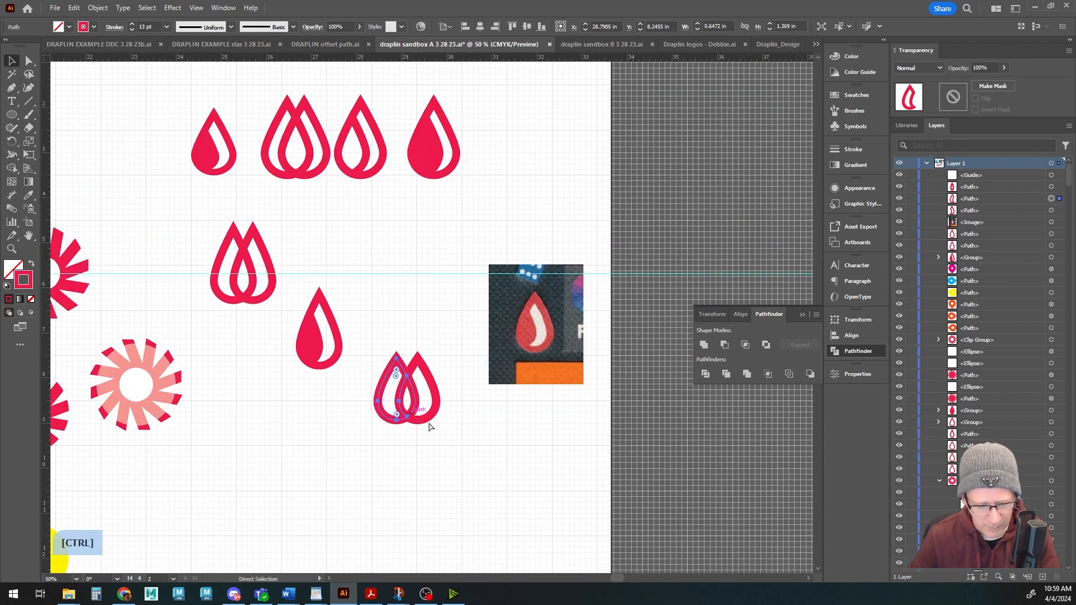
{"action": "scroll", "coordinate": [430, 429], "scroll_direction": "up", "scroll_amount": 3}
{"action": "scroll", "coordinate": [477, 397], "scroll_direction": "up", "scroll_amount": 2}
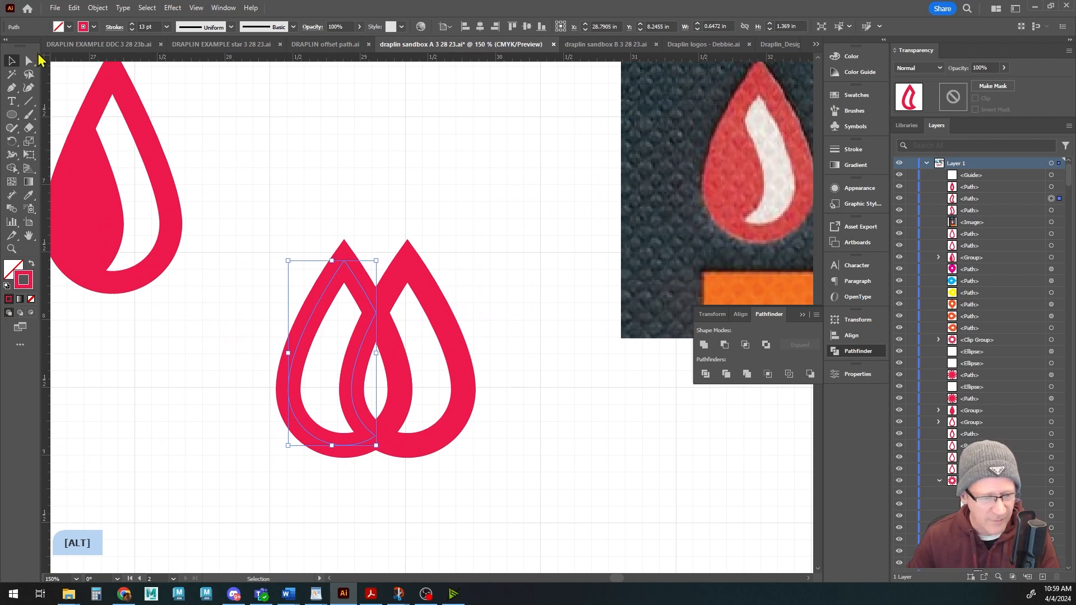
- Undo the ungrouping and the Pathfinder division to restore the two complete overlapping drops
{"action": "key", "text": "ctrl+z"}
{"action": "left_click", "coordinate": [96, 8]}
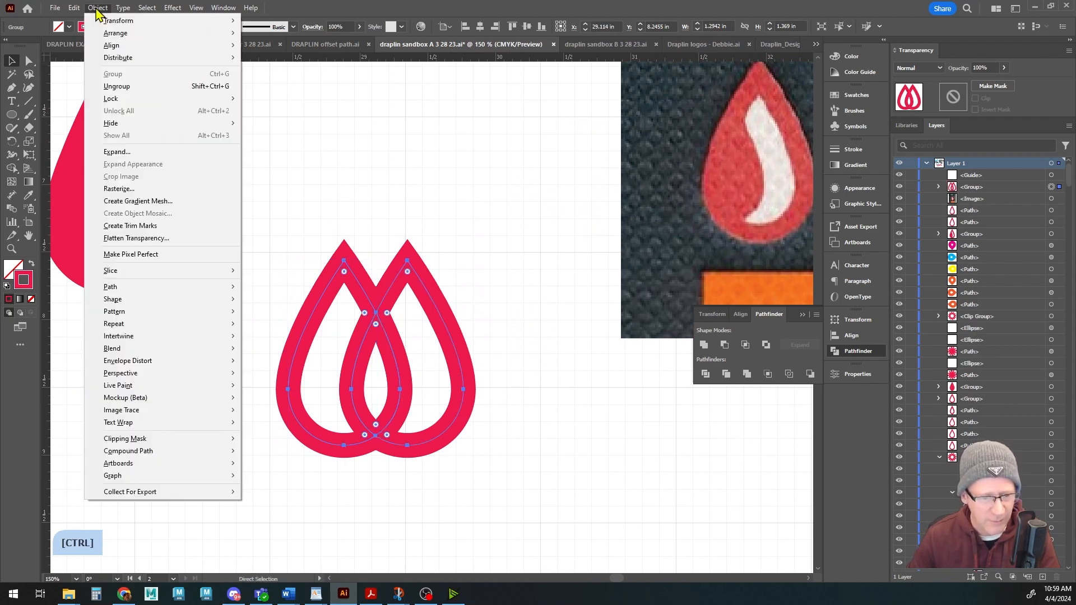
{"action": "left_click", "coordinate": [96, 8]}
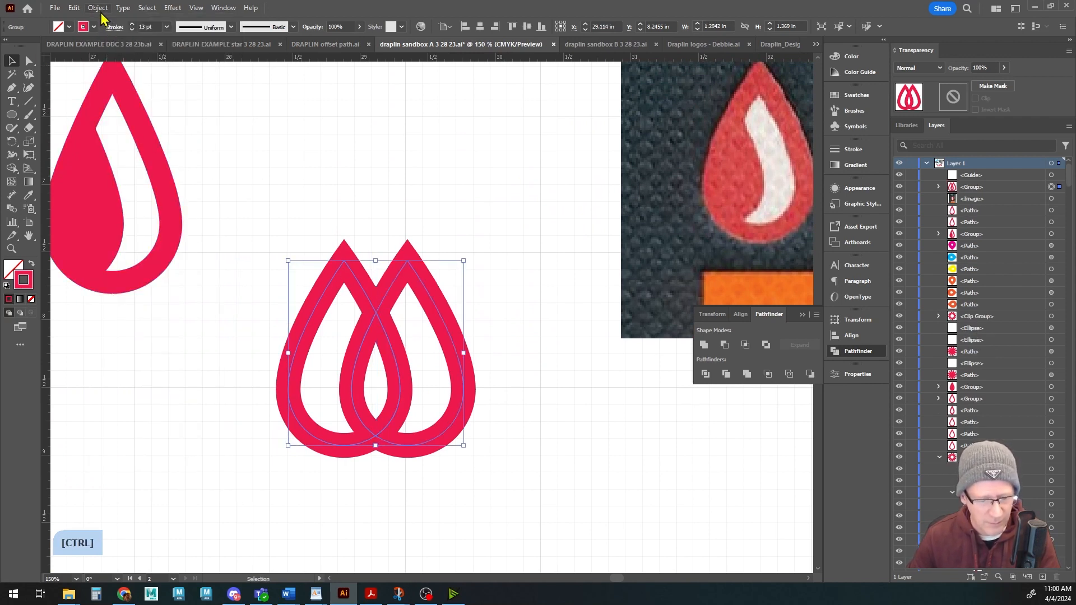
{"action": "key", "text": "ctrl+shift+g"}
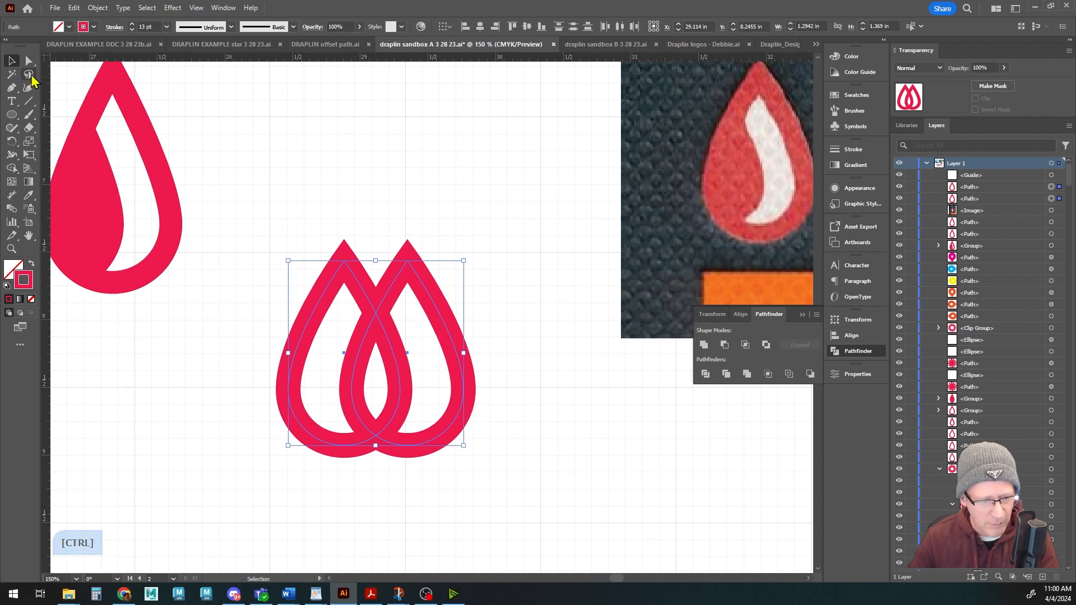
- Remove the part of the left drop lying outside the right drop with the Shape Builder tool
{"action": "left_click", "coordinate": [12, 168]}
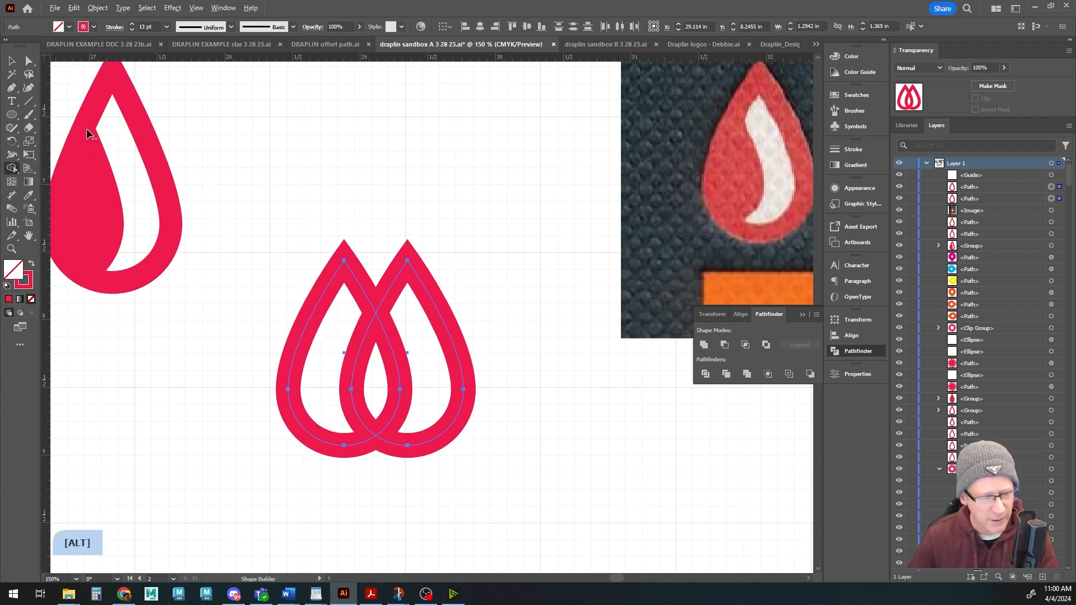
{"action": "left_click", "coordinate": [330, 337], "text": "alt"}
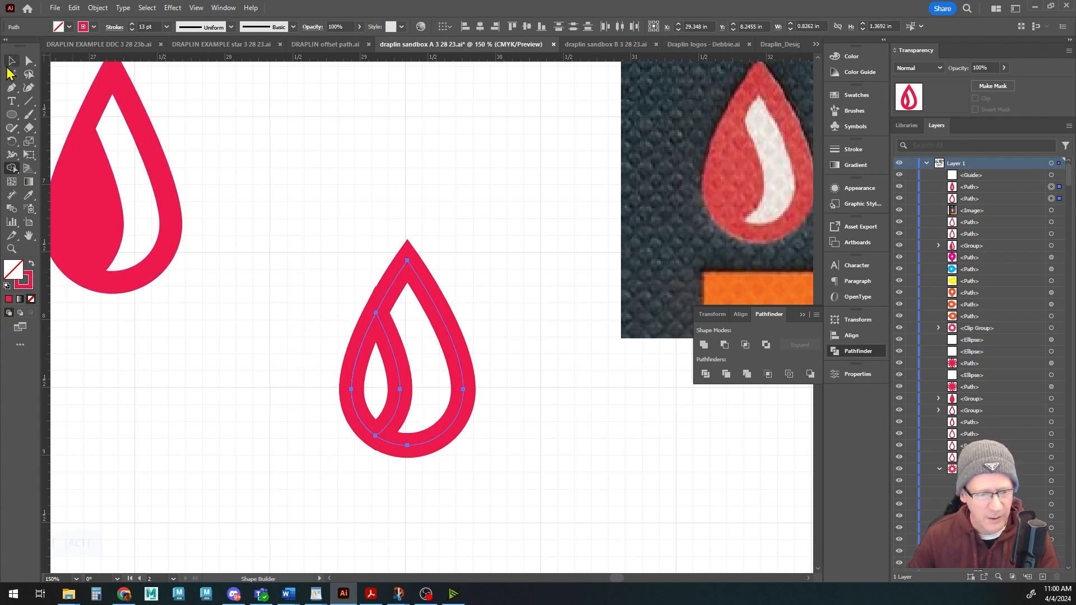
{"action": "left_click", "coordinate": [13, 64]}
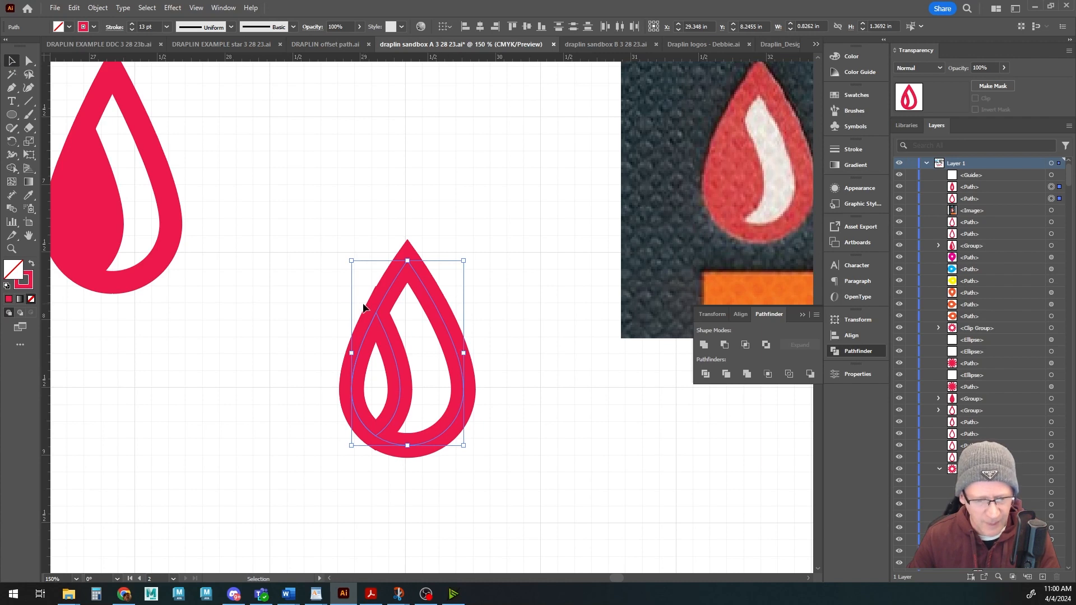
- Expand the fill and stroke of the remaining drop paths into filled shapes
{"action": "left_click", "coordinate": [98, 7]}
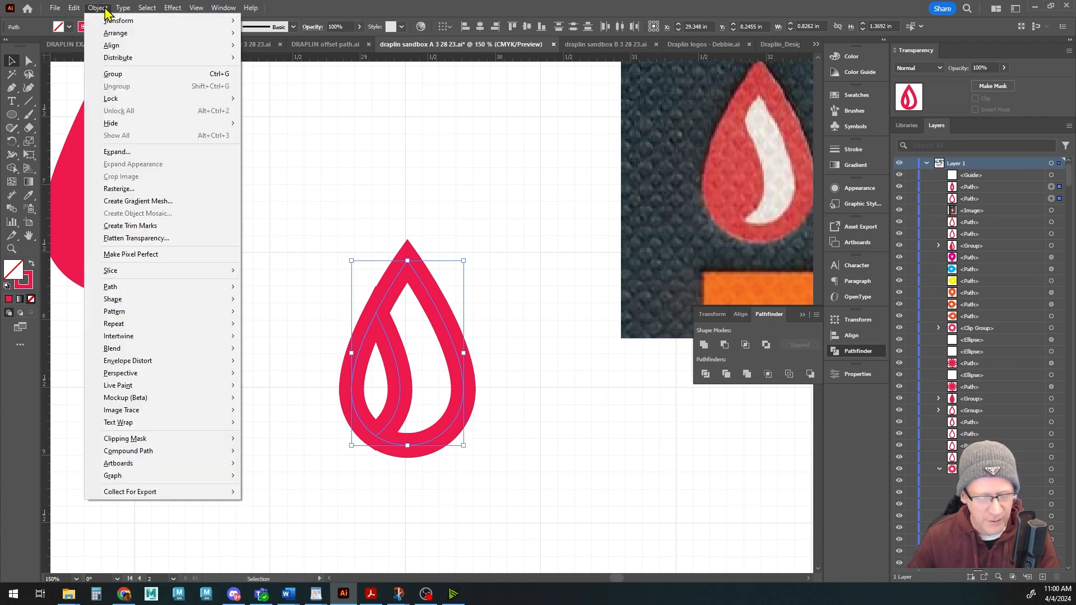
{"action": "left_click", "coordinate": [117, 152]}
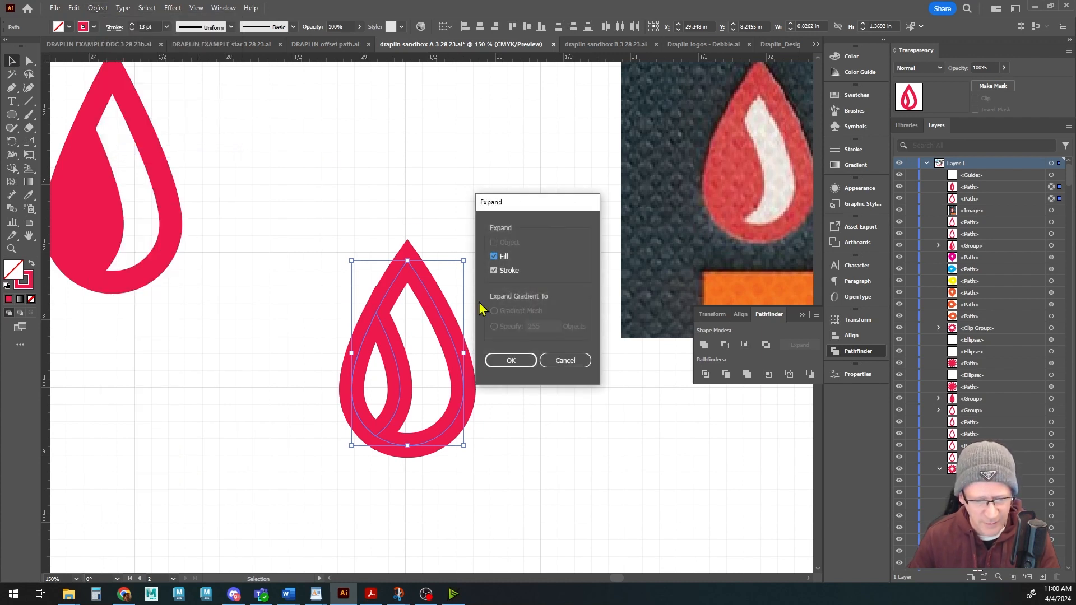
{"action": "left_click", "coordinate": [511, 361]}
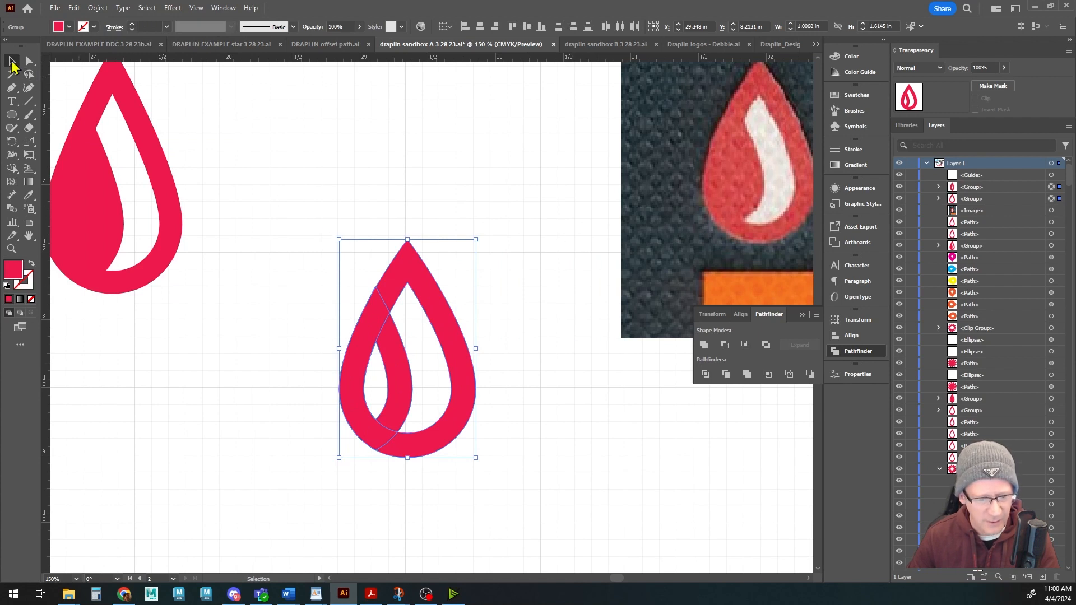
- Merge the drop's left inner opening, its surrounding red pieces and the small leftover fragment into one solid area with Shape Builder
{"action": "left_click", "coordinate": [12, 168]}
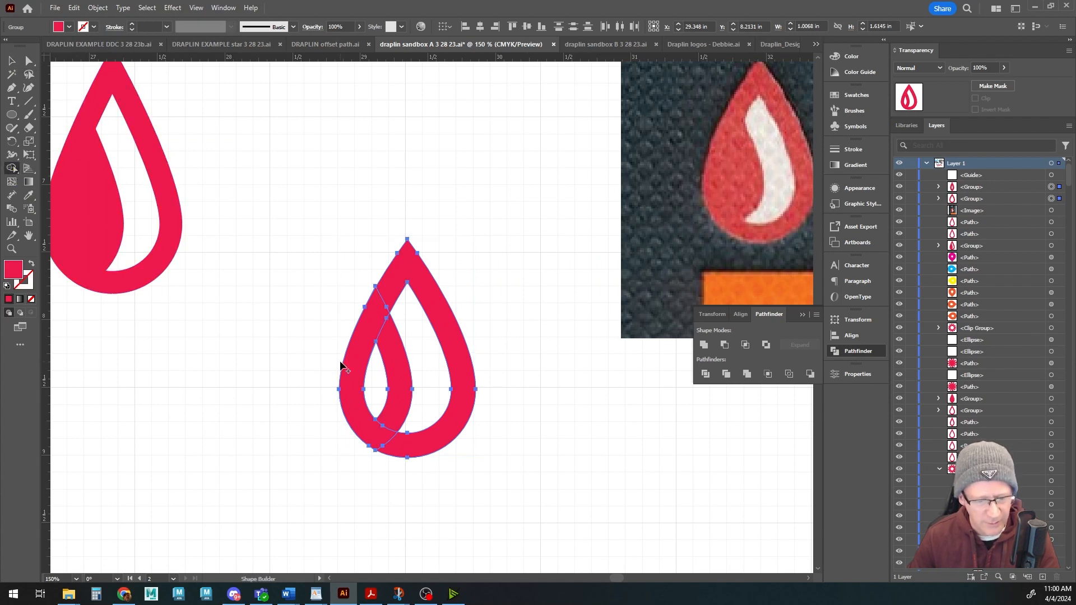
{"action": "mouse_move", "coordinate": [375, 311]}
{"action": "left_mouse_down"}
{"action": "mouse_move", "coordinate": [392, 347]}
{"action": "mouse_move", "coordinate": [373, 392]}
{"action": "left_mouse_up"}
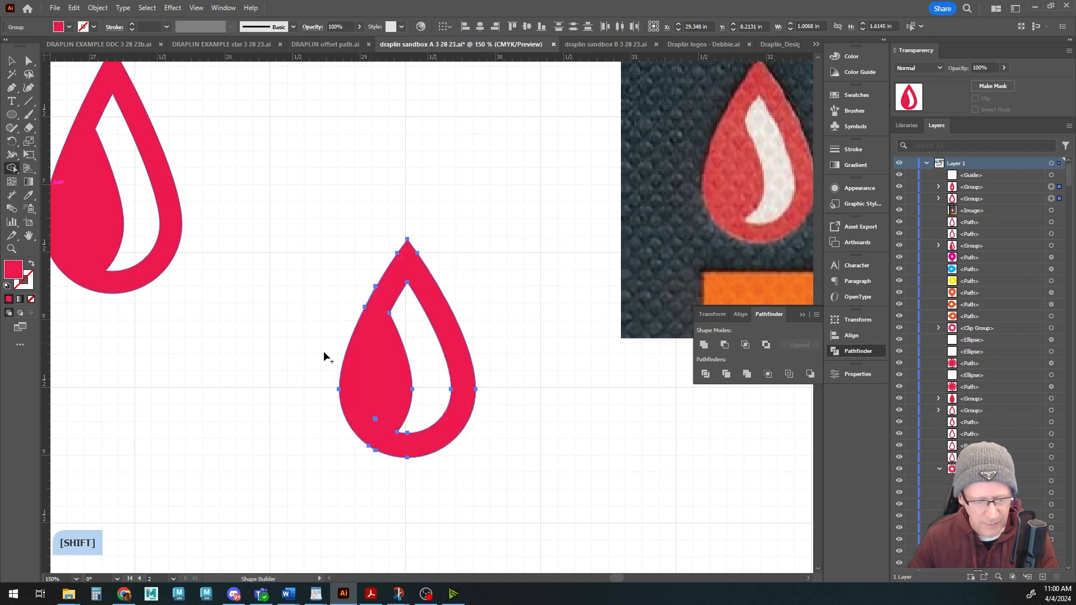
{"action": "scroll", "coordinate": [360, 413], "scroll_direction": "up", "scroll_amount": 10, "text": "alt"}
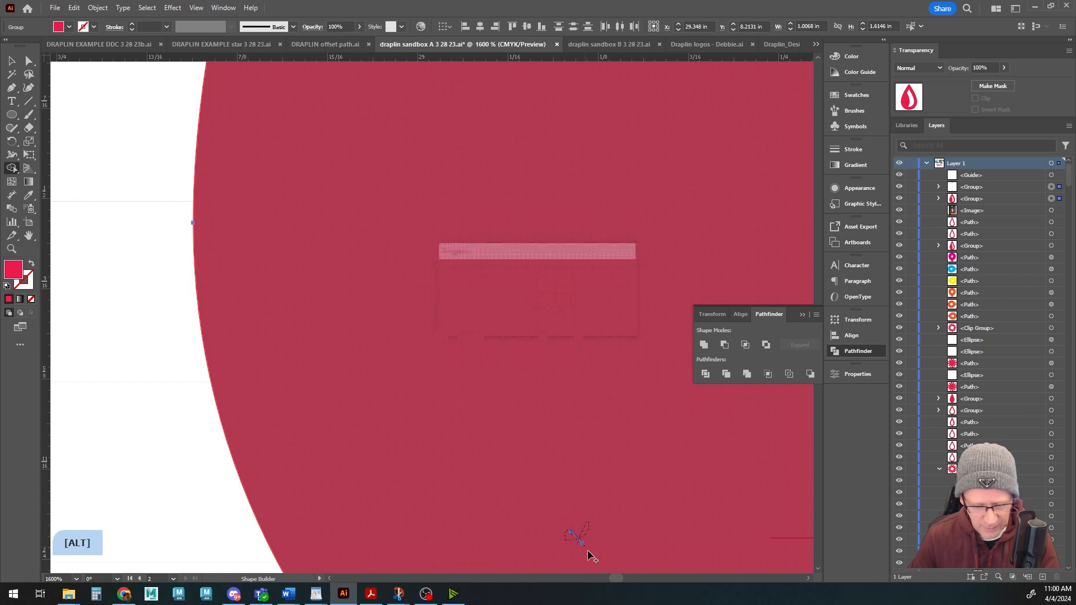
{"action": "scroll", "coordinate": [577, 526], "scroll_direction": "down", "scroll_amount": 4, "text": "alt"}
{"action": "left_click_drag", "start_coordinate": [566, 439], "coordinate": [361, 439]}
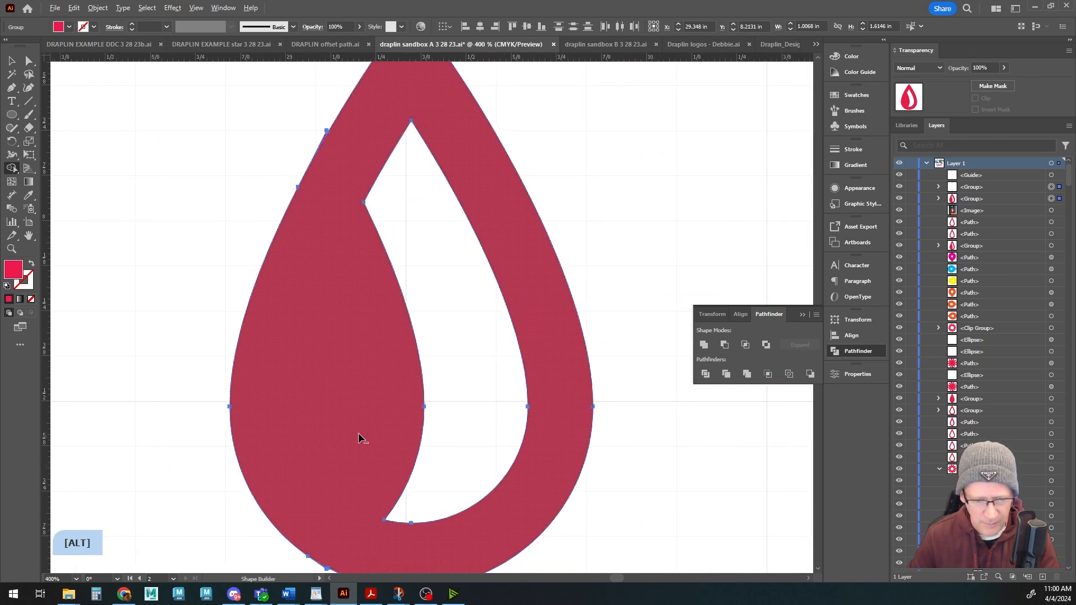
- Remove the thin sliver protruding from the drop's upper-left outer edge with the Shape Builder tool
{"action": "scroll", "coordinate": [384, 391], "scroll_direction": "down", "scroll_amount": 2, "text": "alt"}
{"action": "scroll", "coordinate": [360, 352], "scroll_direction": "up", "scroll_amount": 5, "text": "alt"}
{"action": "scroll", "coordinate": [425, 408], "scroll_direction": "down", "scroll_amount": 1, "text": "alt"}
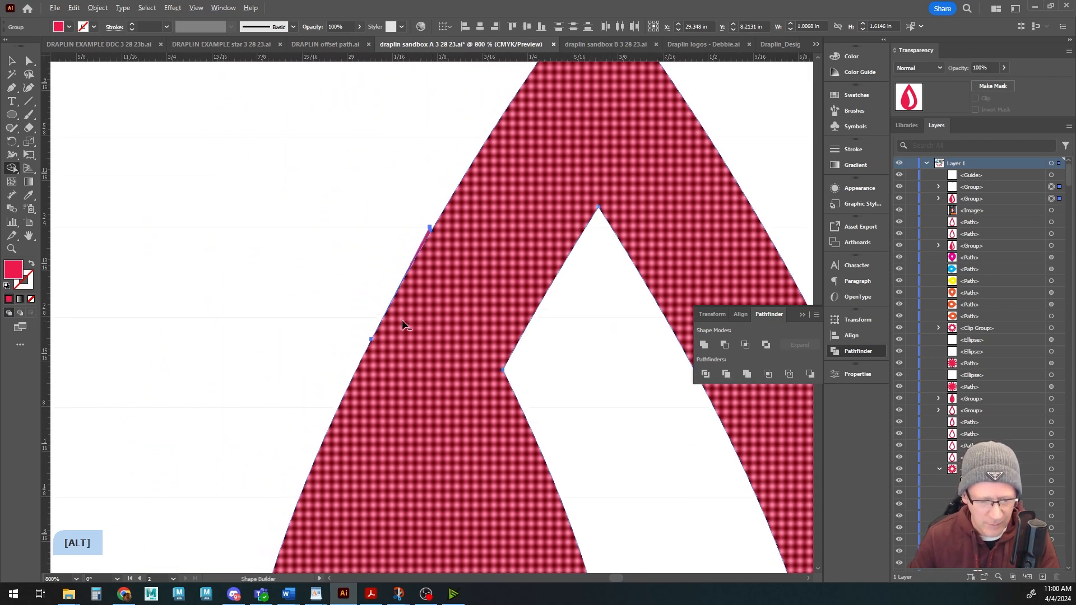
{"action": "scroll", "coordinate": [434, 394], "scroll_direction": "up", "scroll_amount": 1, "text": "alt"}
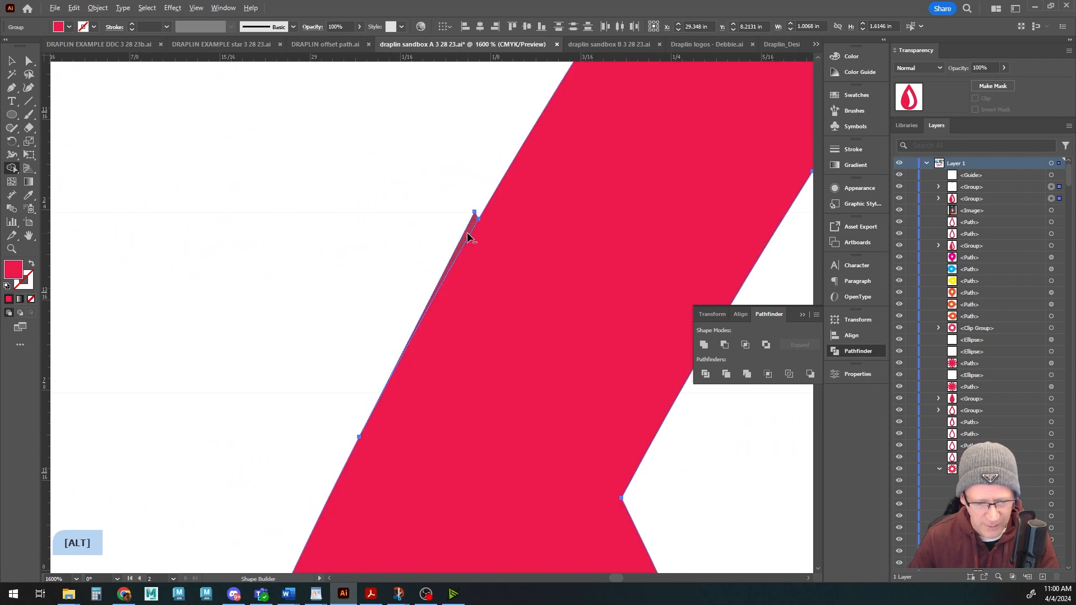
{"action": "scroll", "coordinate": [427, 403], "scroll_direction": "down", "scroll_amount": 3, "text": "alt"}
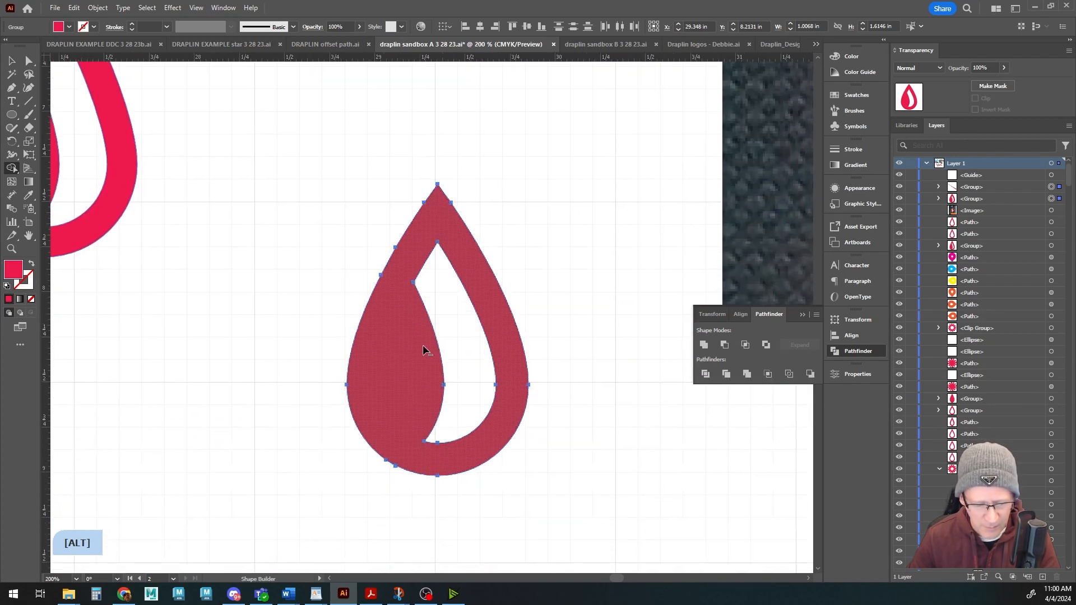
- Remove the remaining sliver from the drop's lower-left outer edge with Shape Builder and deselect the drop
{"action": "scroll", "coordinate": [403, 519], "scroll_direction": "up", "scroll_amount": 7, "text": "alt"}
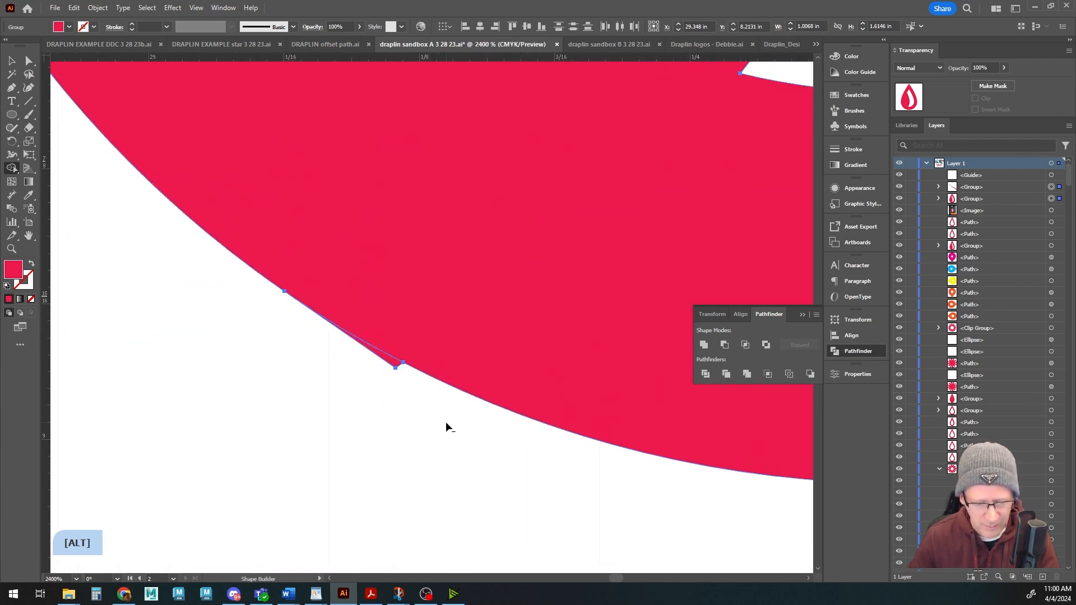
{"action": "scroll", "coordinate": [473, 406], "scroll_direction": "down", "scroll_amount": 5, "text": "alt"}
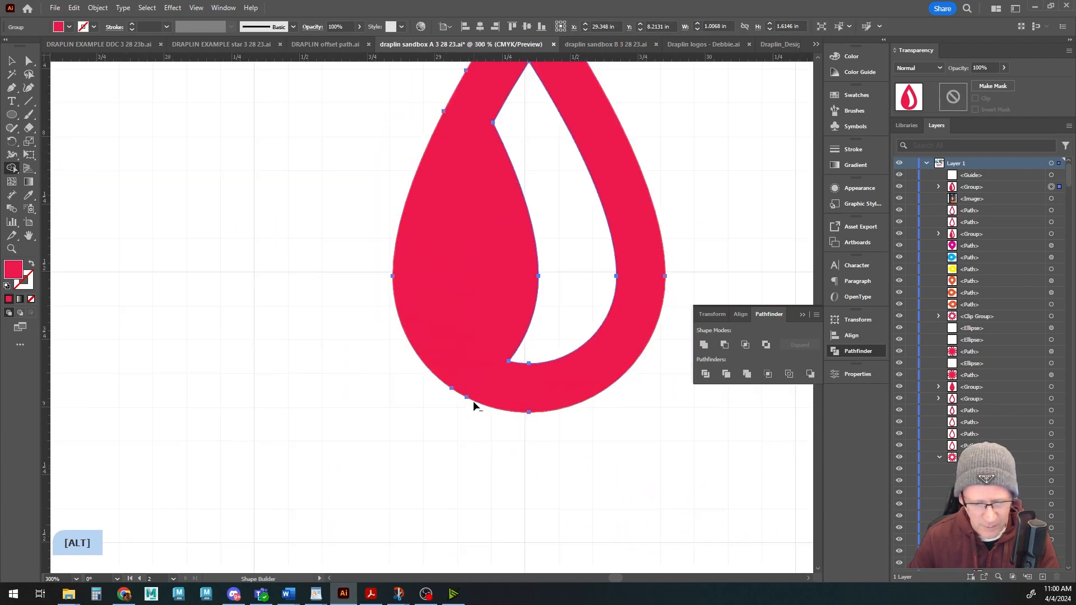
{"action": "scroll", "coordinate": [473, 406], "scroll_direction": "down", "scroll_amount": 1, "text": "alt"}
{"action": "scroll", "coordinate": [435, 476], "scroll_direction": "up", "scroll_amount": 1, "text": "alt"}
{"action": "key", "text": "v"}
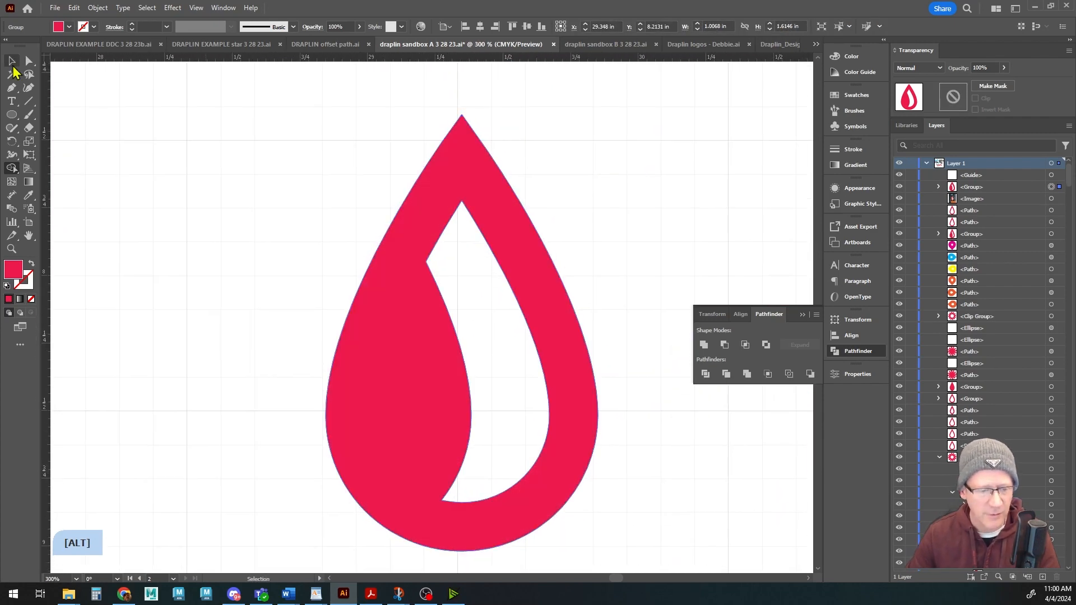
{"action": "left_click", "coordinate": [245, 209]}
{"action": "scroll", "coordinate": [242, 207], "scroll_direction": "down", "scroll_amount": 2, "text": "alt"}
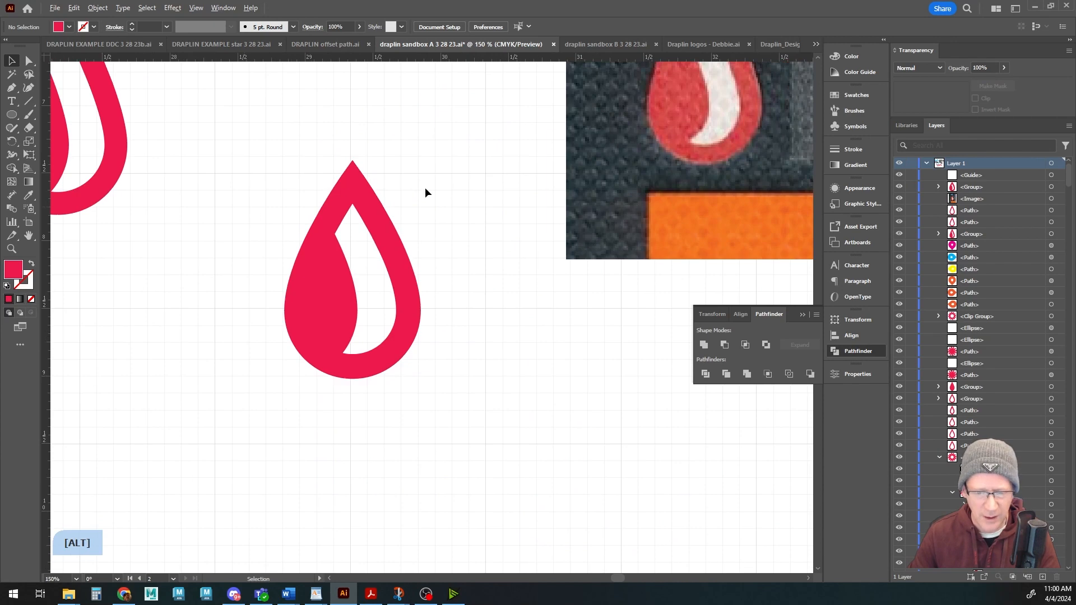
- With the Pen tool active, set the fill colour to light grey EDEDED
{"action": "scroll", "coordinate": [426, 192], "scroll_direction": "up", "scroll_amount": 3}
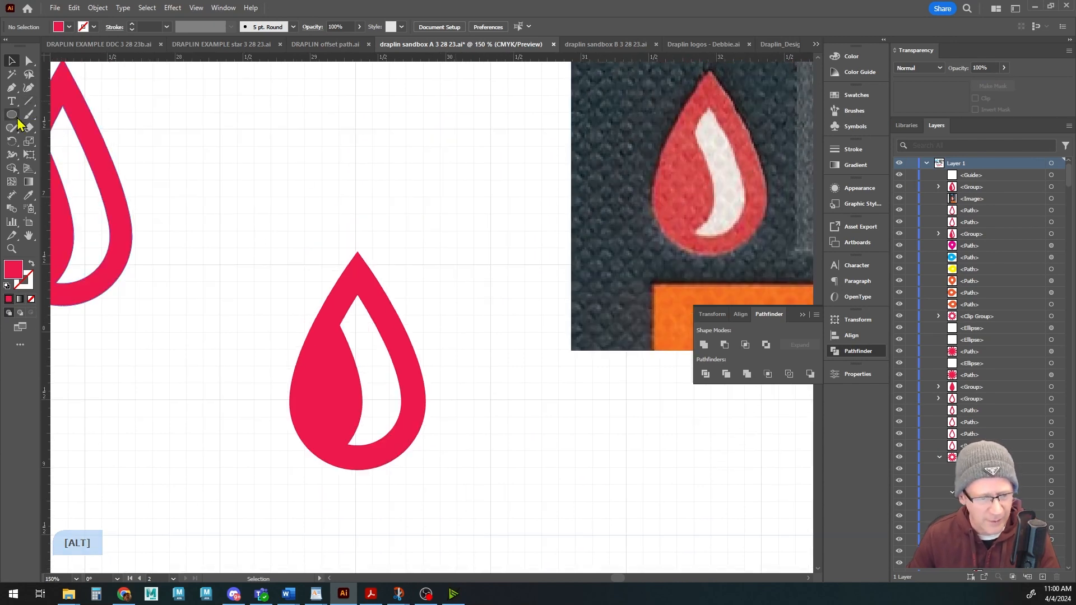
{"action": "left_click", "coordinate": [10, 88]}
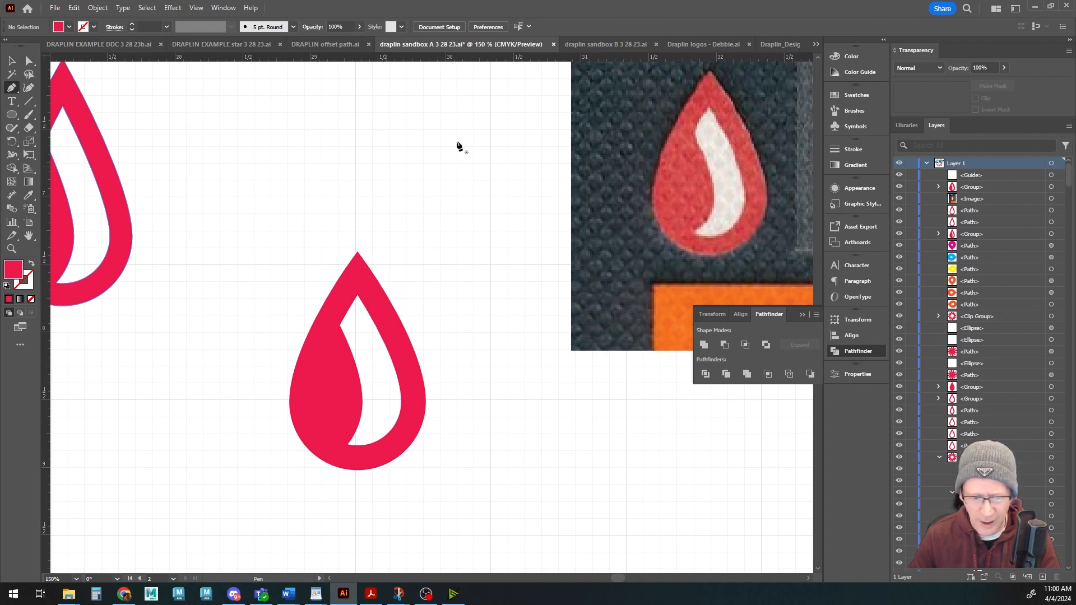
{"action": "double_click", "coordinate": [17, 274]}
{"action": "type", "text": "EDEDED"}
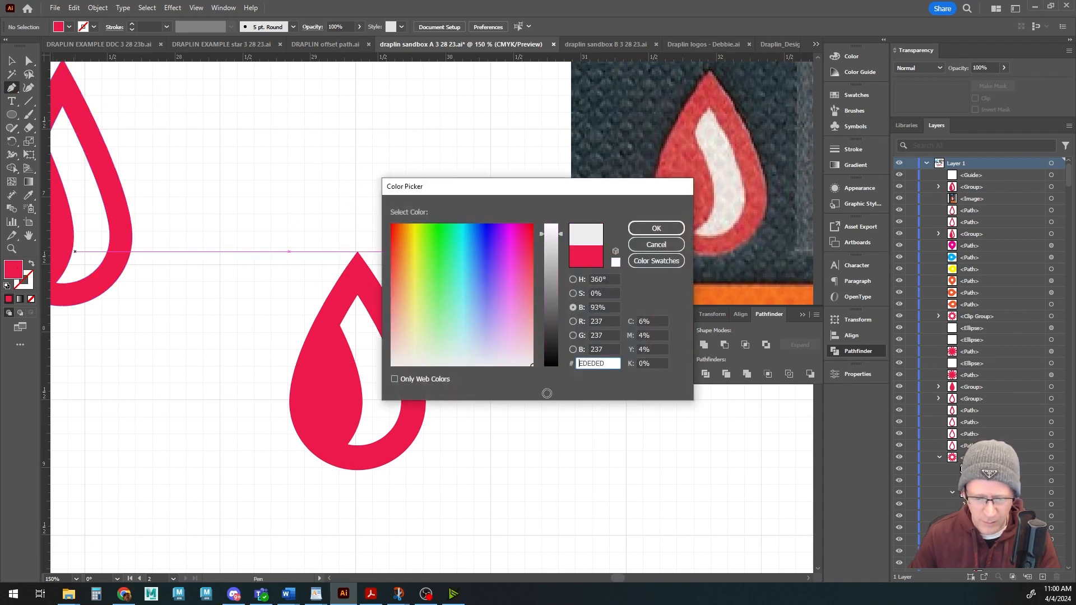
{"action": "left_click", "coordinate": [655, 229]}
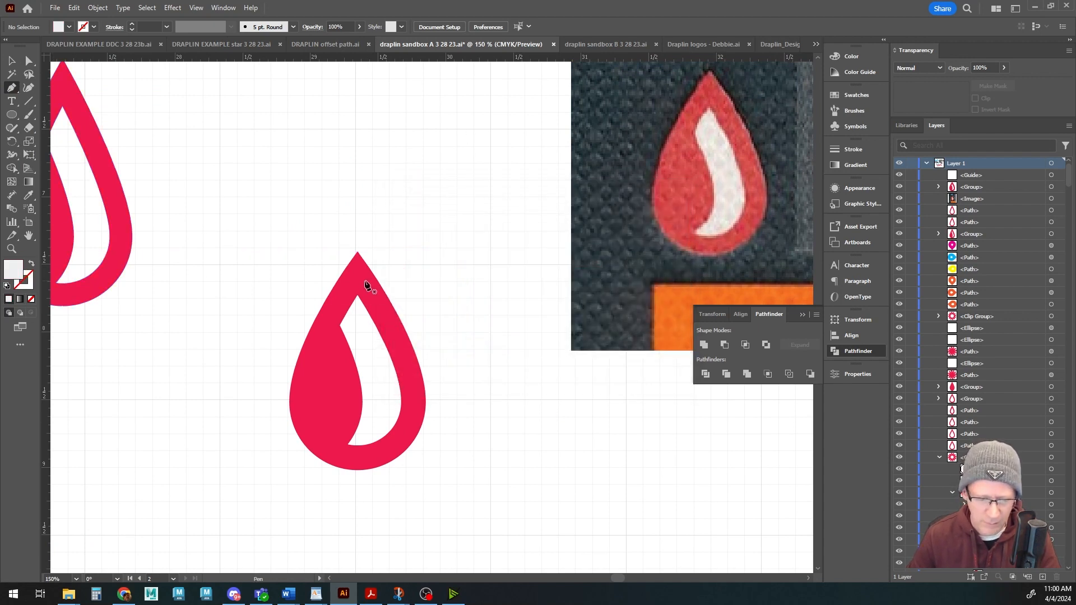
- Draw a closed light grey polygon with the Pen tool over the drop's white highlight, keeping its edges within the red outline
{"action": "left_click", "coordinate": [363, 279]}
{"action": "left_click", "coordinate": [405, 361]}
{"action": "left_click", "coordinate": [412, 403]}
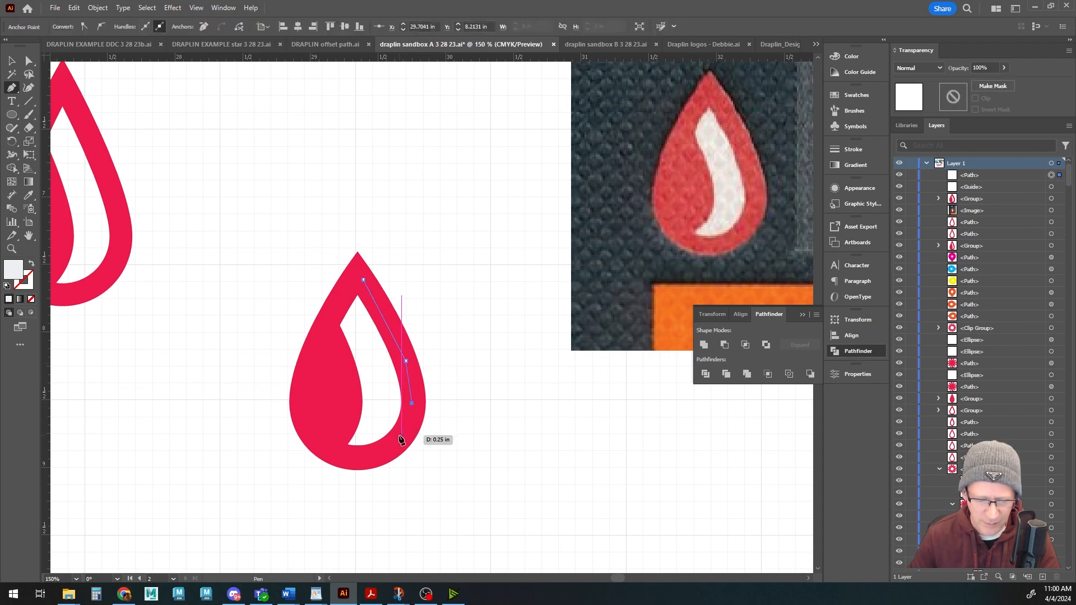
{"action": "left_click", "coordinate": [401, 435]}
{"action": "left_click", "coordinate": [365, 457]}
{"action": "left_click", "coordinate": [340, 454]}
{"action": "left_click", "coordinate": [314, 422]}
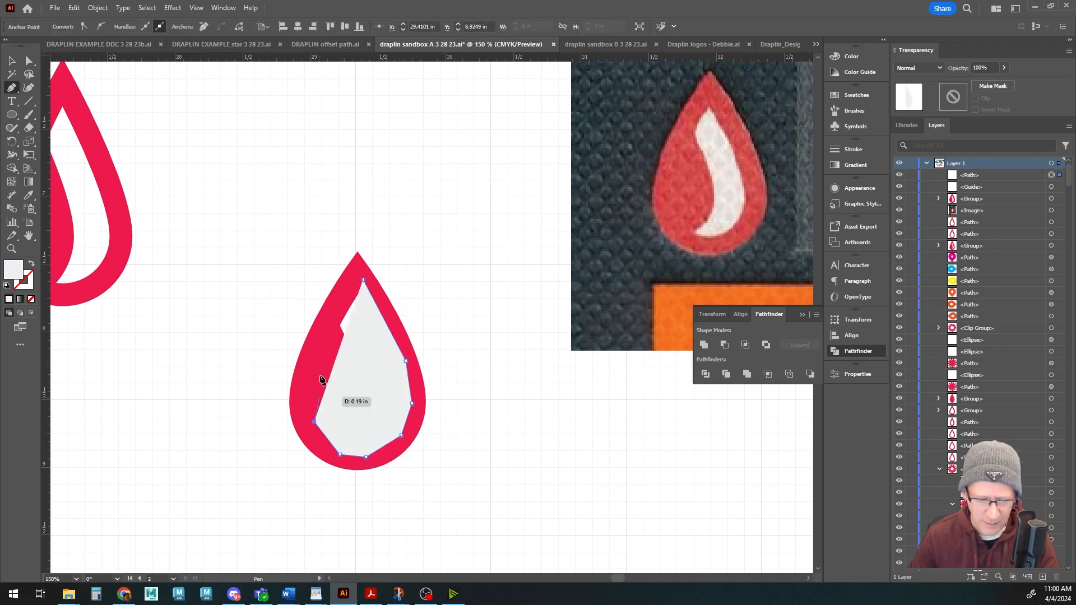
{"action": "left_click", "coordinate": [319, 339]}
{"action": "left_click", "coordinate": [342, 298]}
{"action": "left_click", "coordinate": [363, 279]}
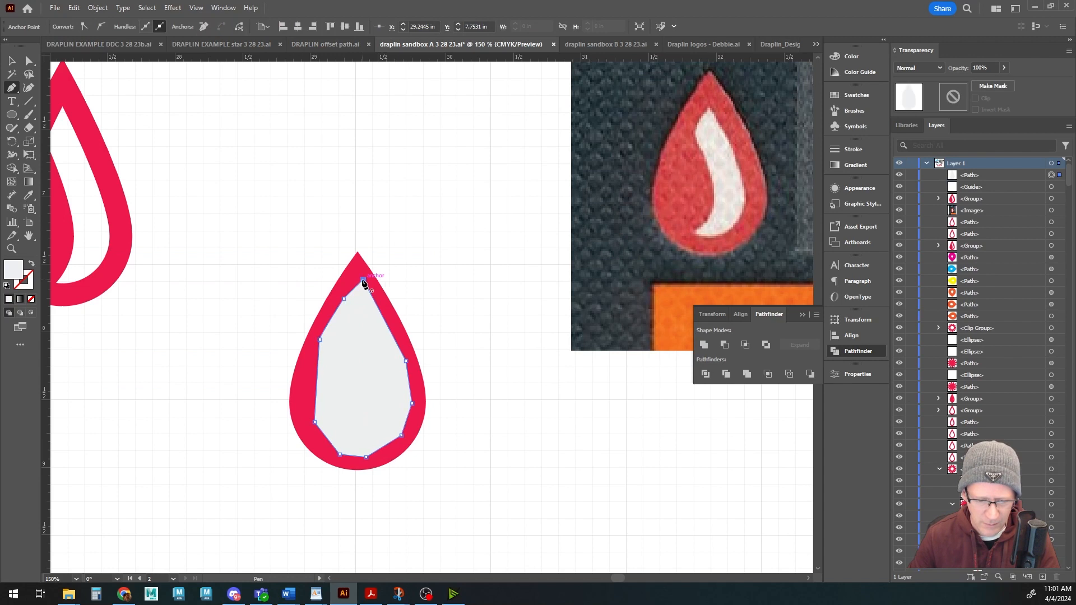
- Move the light grey path below the red drop group in the layer order and deselect it
{"action": "left_click", "coordinate": [11, 63]}
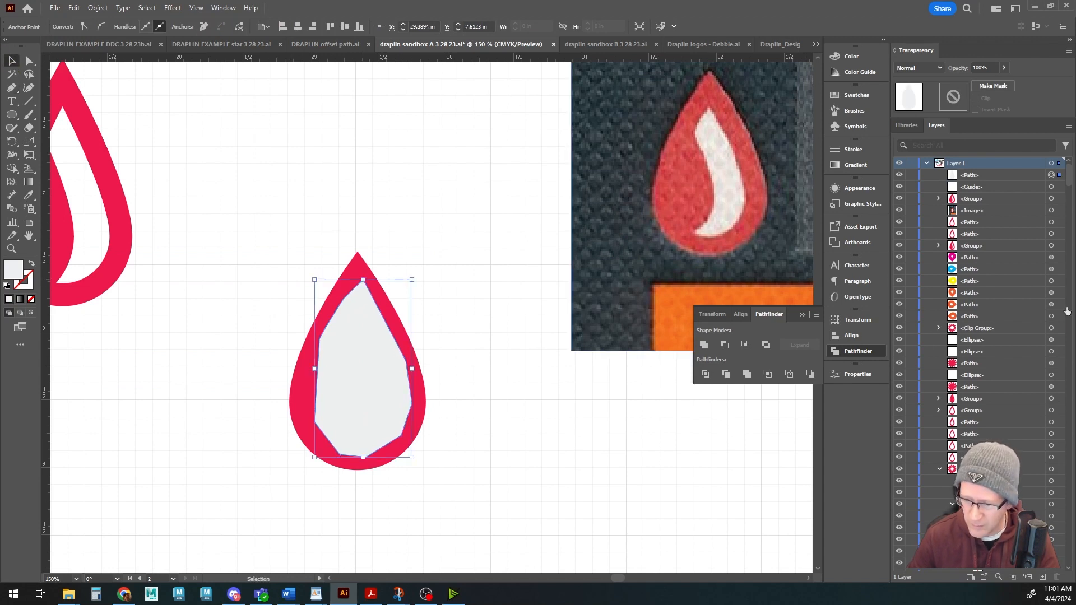
{"action": "left_click", "coordinate": [899, 175]}
{"action": "left_click", "coordinate": [899, 175]}
{"action": "left_click", "coordinate": [987, 177]}
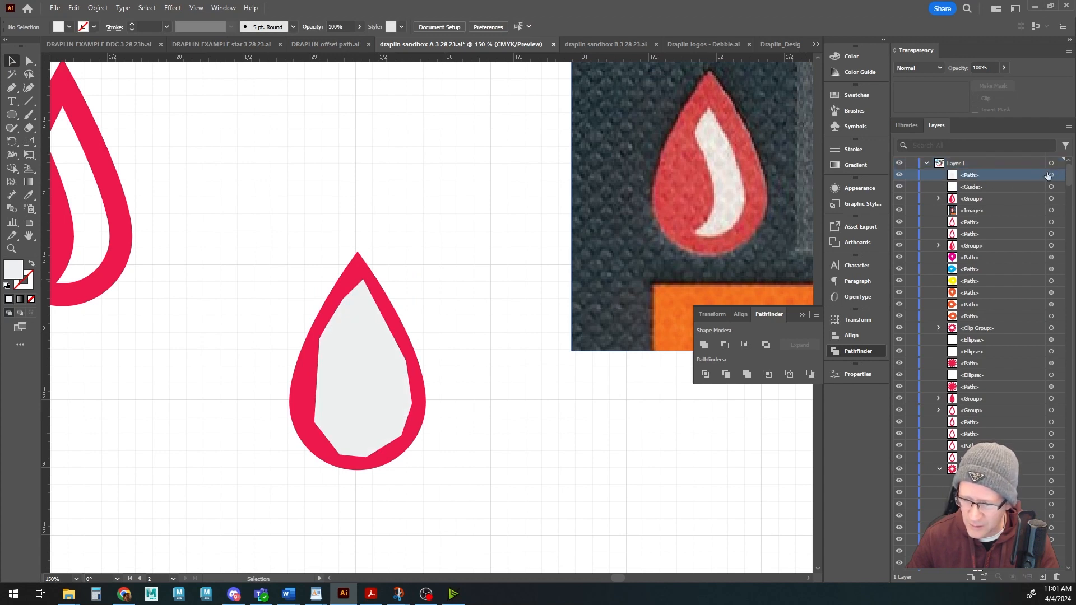
{"action": "left_click_drag", "start_coordinate": [957, 178], "coordinate": [960, 204]}
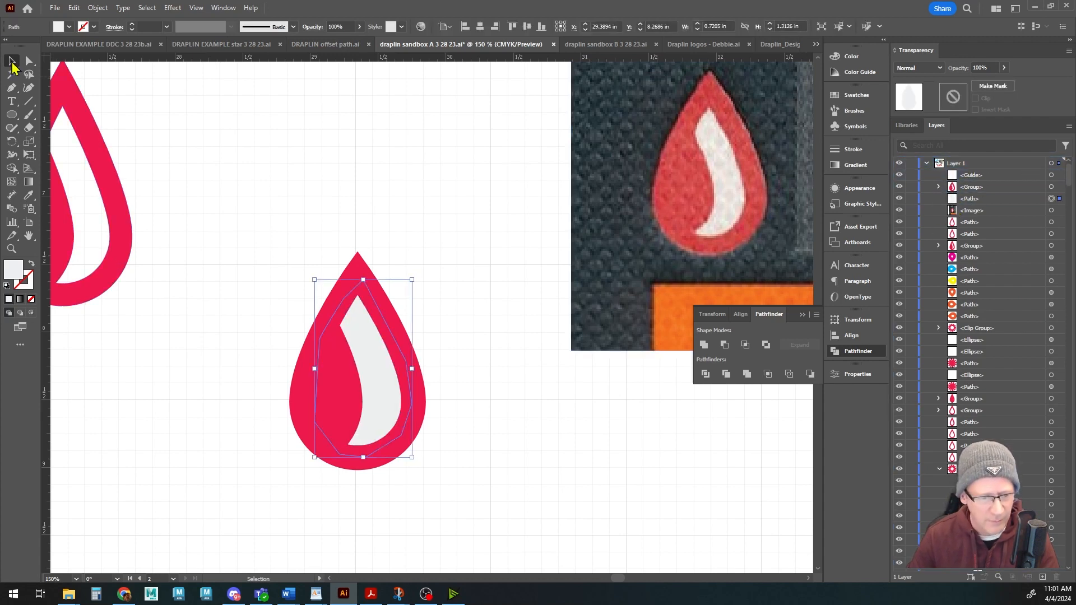
{"action": "left_click", "coordinate": [273, 264]}
{"action": "scroll", "coordinate": [323, 347], "scroll_direction": "down", "scroll_amount": 5}
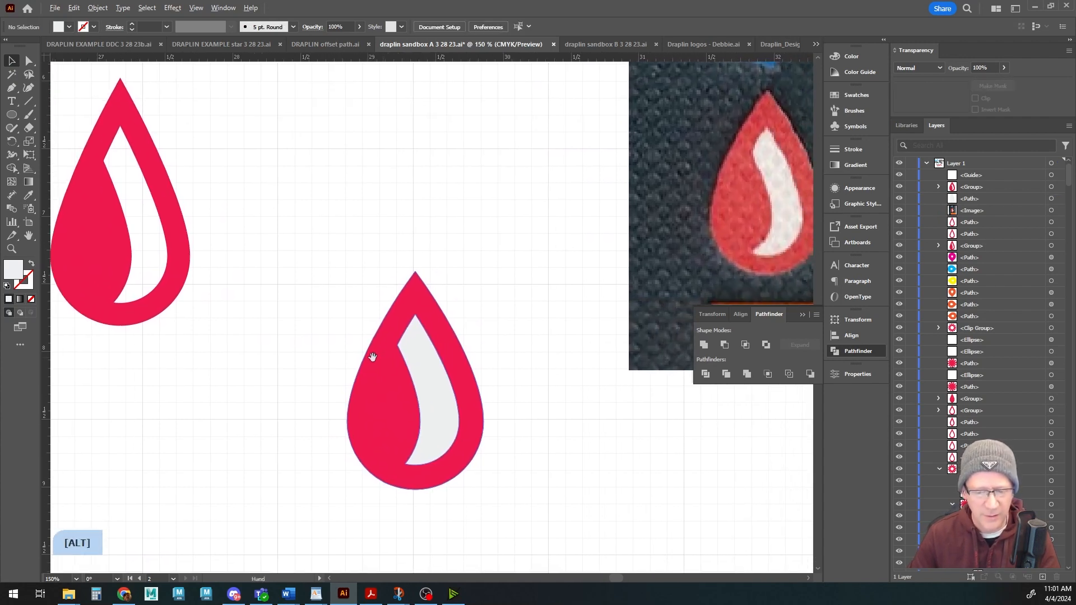
{"action": "left_click_drag", "start_coordinate": [503, 365], "coordinate": [496, 364]}
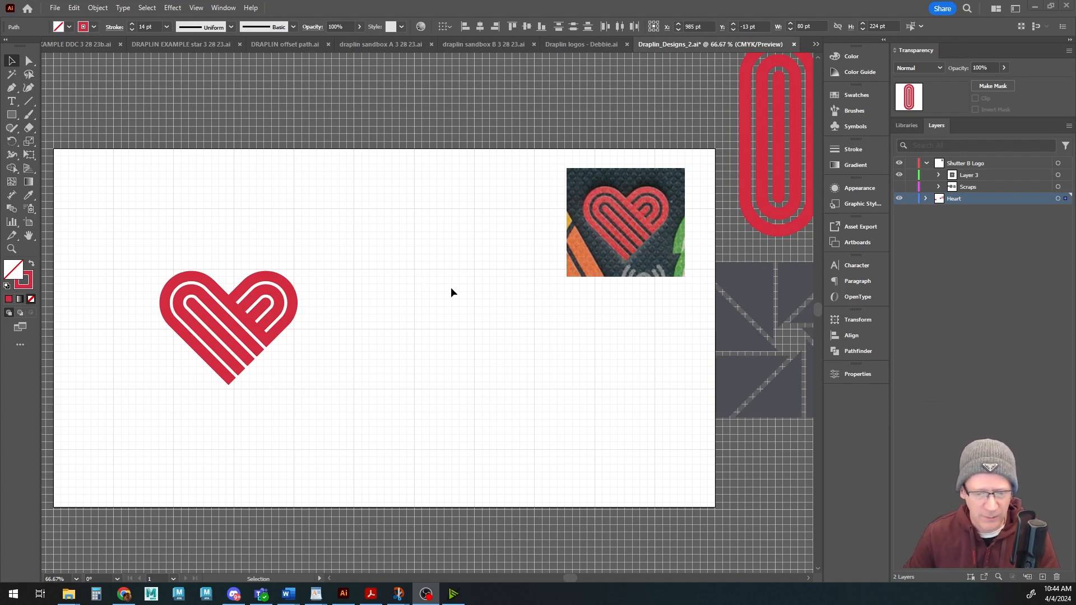
- Draw a vertical line 144 pt long with the Pen tool between the red heart and the reference photo, then end the path
{"action": "left_click_drag", "start_coordinate": [452, 292], "coordinate": [487, 301]}
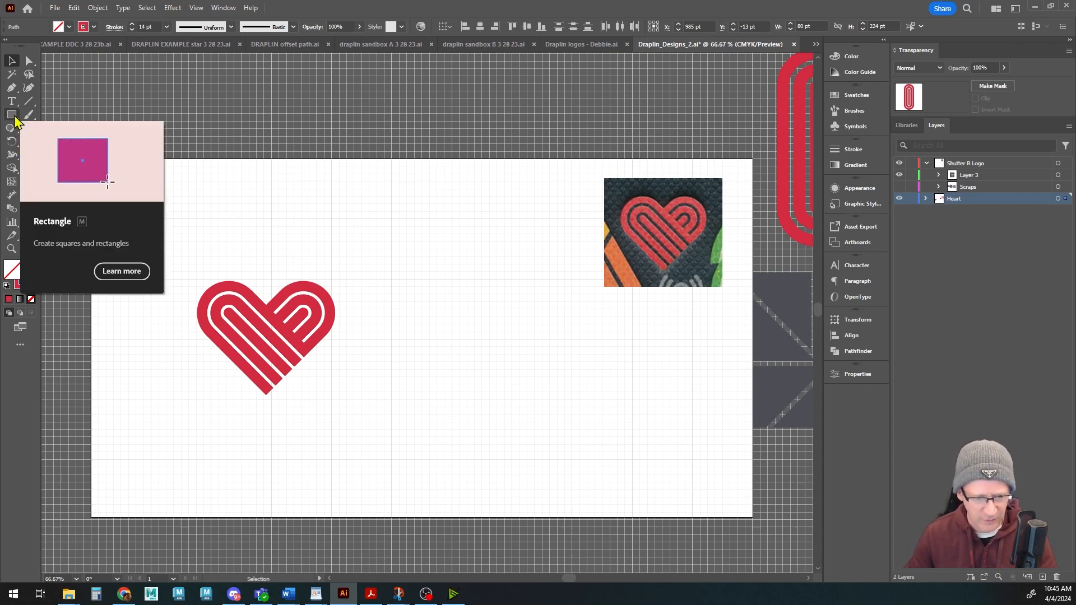
{"action": "left_click", "coordinate": [13, 92]}
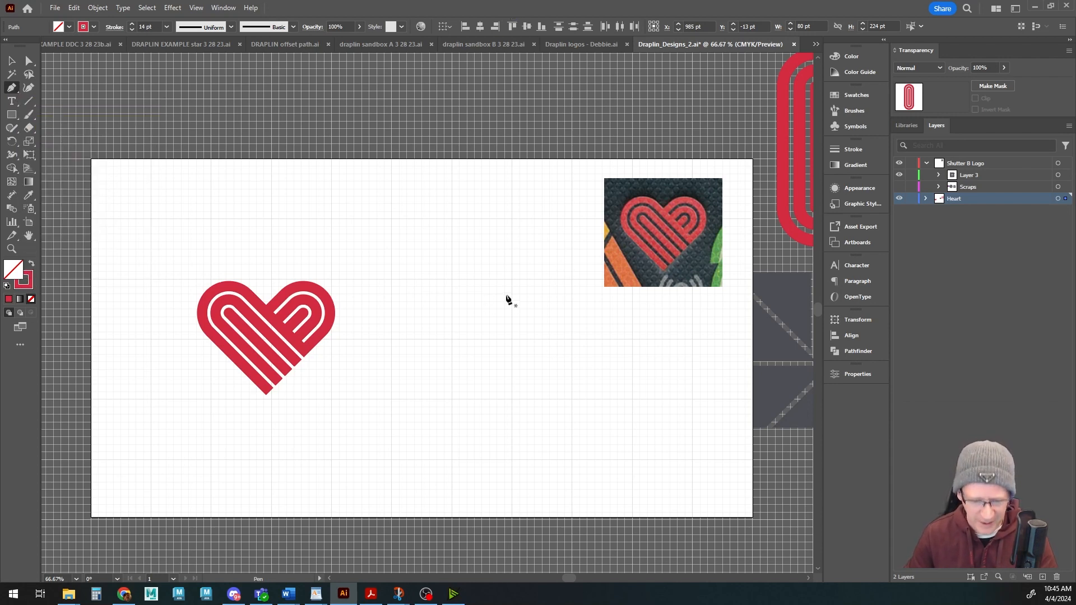
{"action": "scroll", "coordinate": [506, 298], "scroll_direction": "up", "scroll_amount": 2}
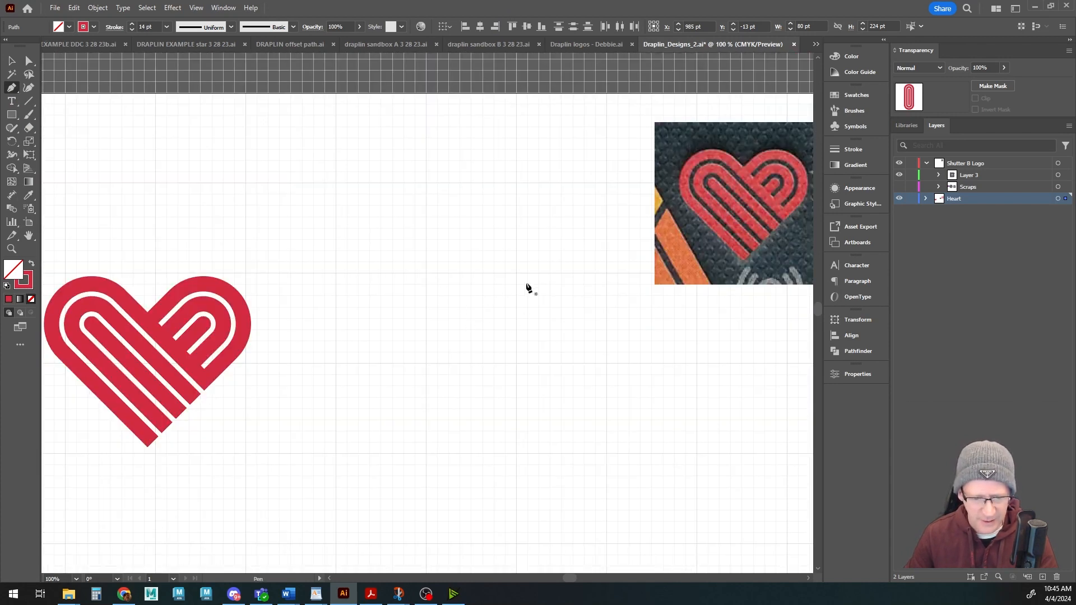
{"action": "left_click", "coordinate": [196, 8]}
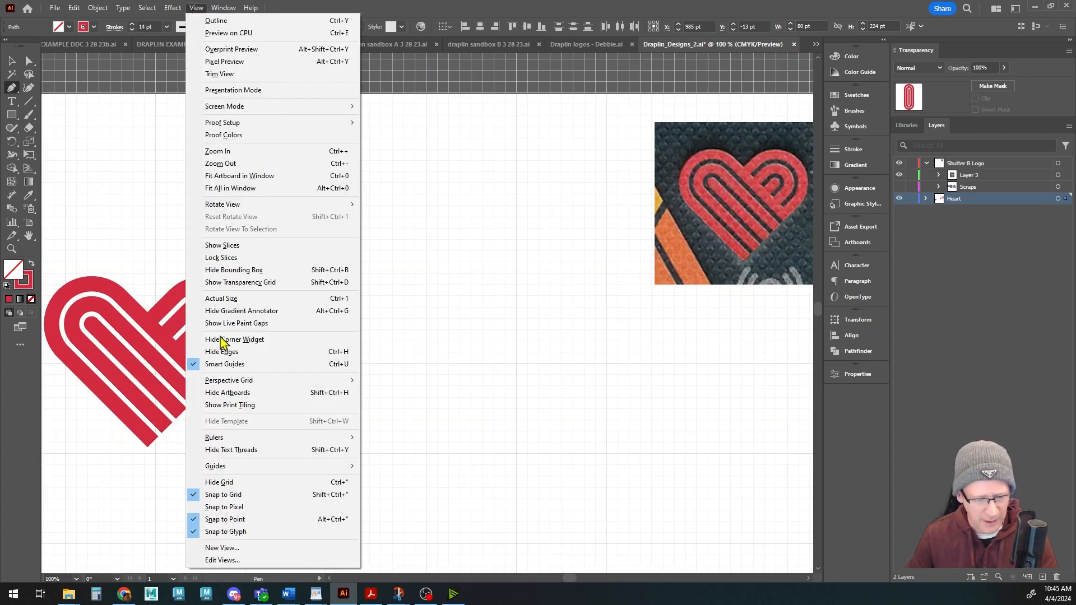
{"action": "left_click", "coordinate": [489, 4]}
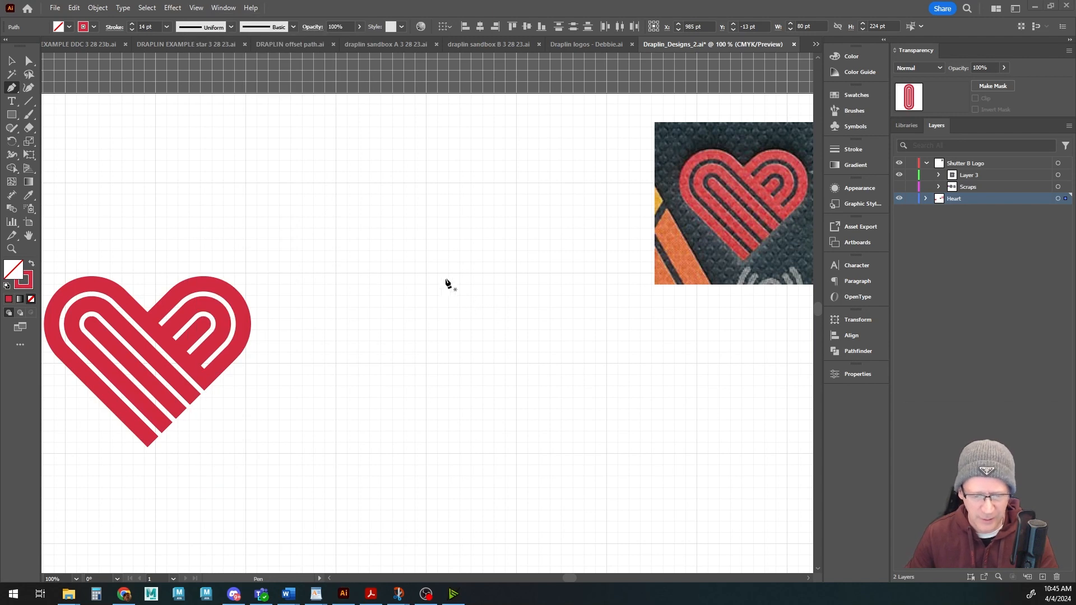
{"action": "scroll", "coordinate": [451, 285], "scroll_direction": "down", "scroll_amount": 1}
{"action": "left_click_drag", "start_coordinate": [452, 285], "coordinate": [487, 267]}
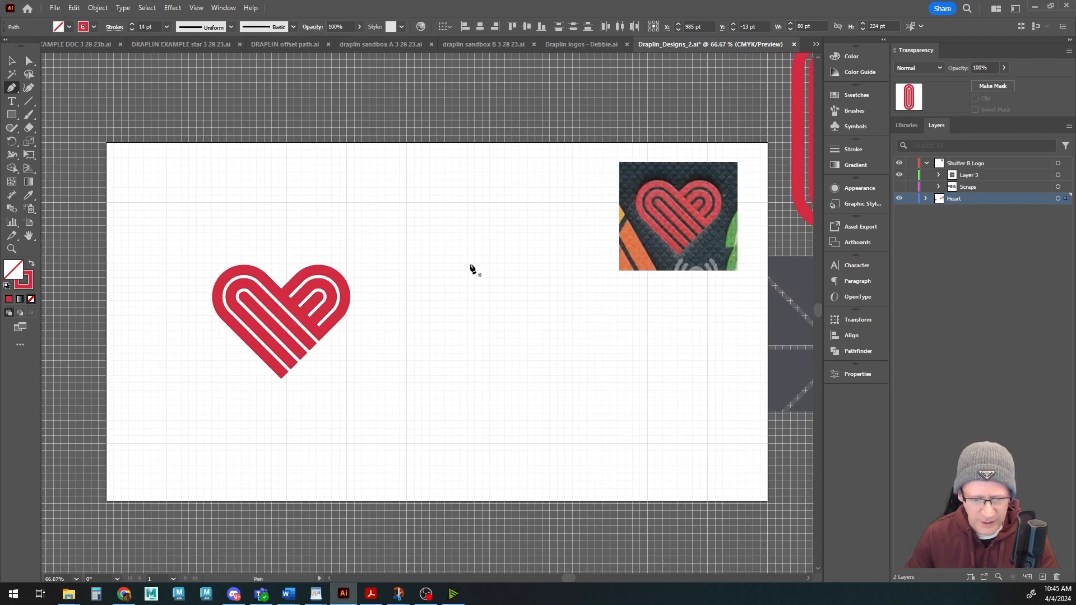
{"action": "left_click", "coordinate": [467, 263]}
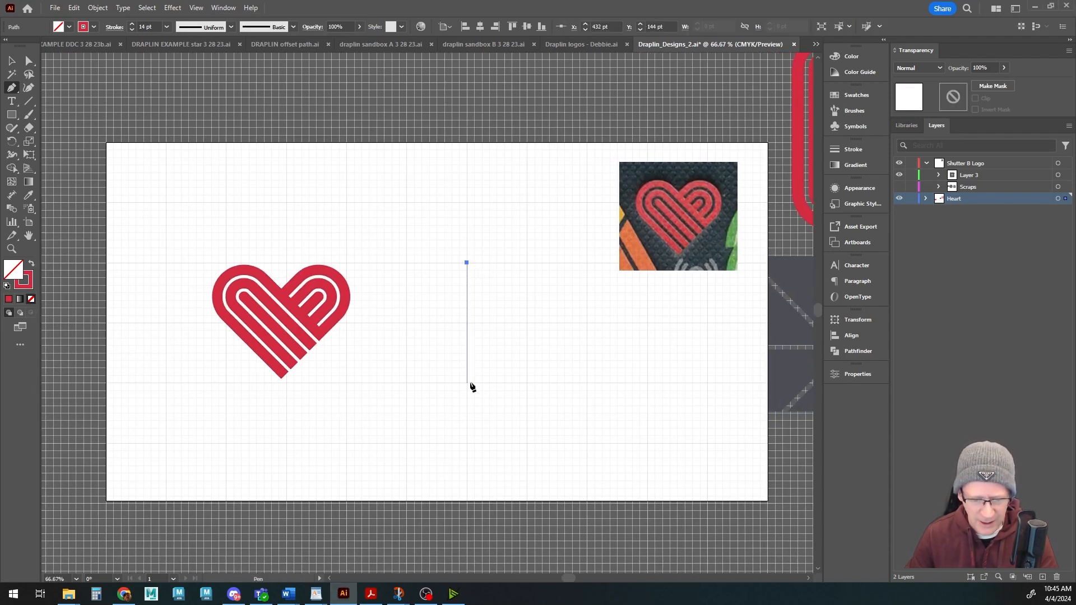
{"action": "left_click", "coordinate": [466, 384]}
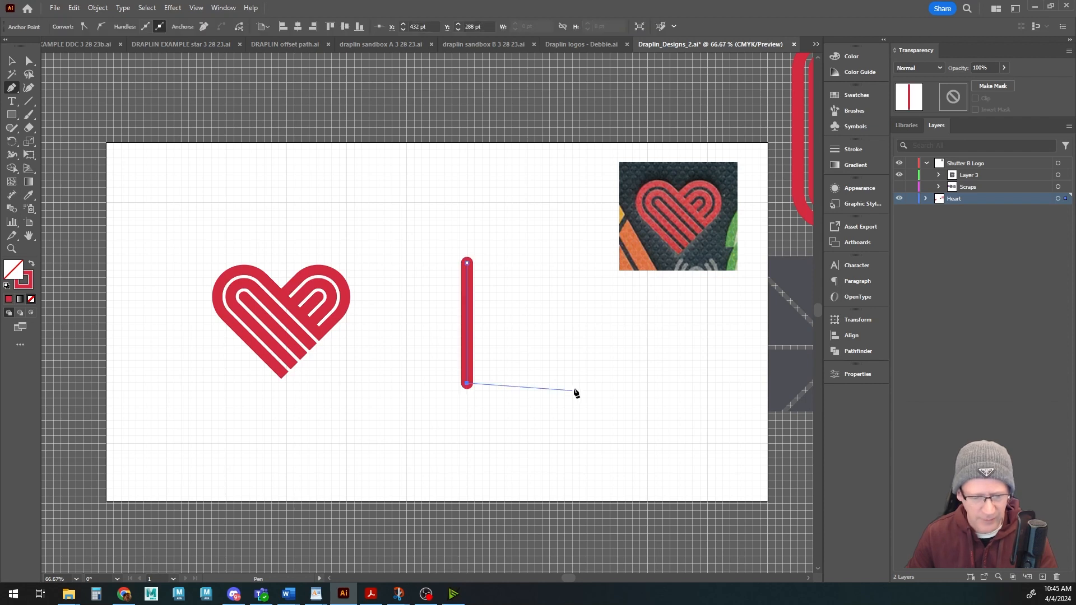
{"action": "key", "text": "Escape"}
{"action": "scroll", "coordinate": [597, 335], "scroll_direction": "up", "scroll_amount": 1}
{"action": "scroll", "coordinate": [572, 336], "scroll_direction": "left", "scroll_amount": 3}
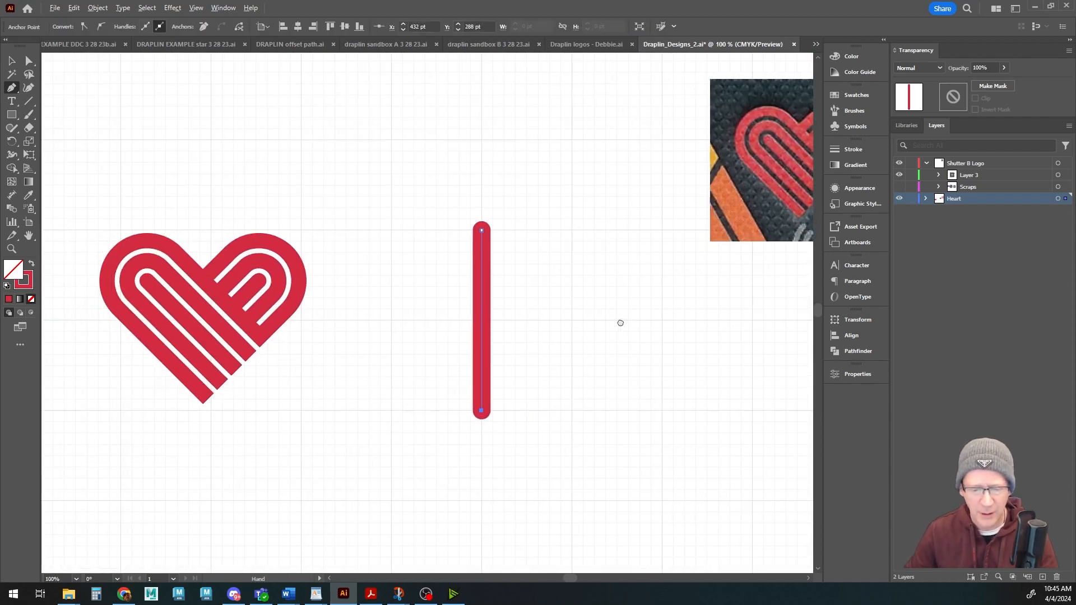
- Examine the vertical line's stroke weight, cap and corner settings, then deselect the line
{"action": "key", "text": "v"}
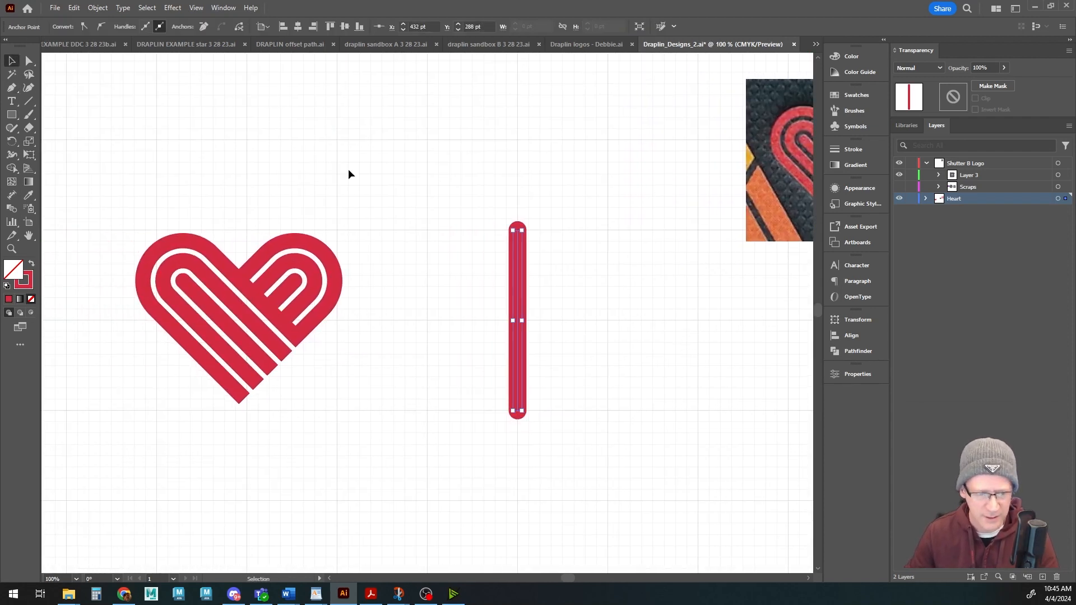
{"action": "left_click", "coordinate": [852, 150]}
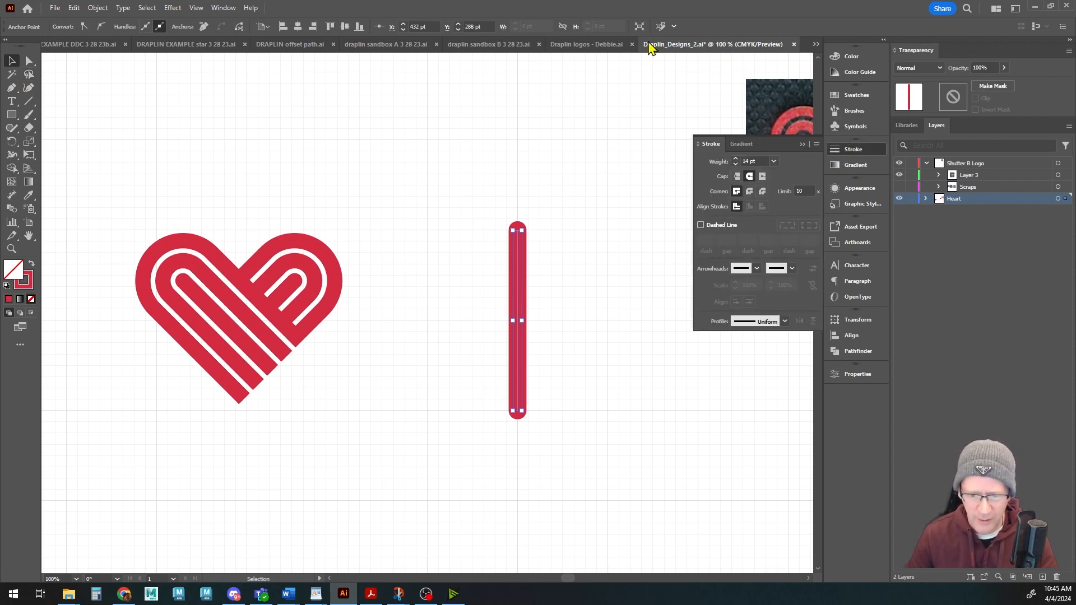
{"action": "scroll", "coordinate": [552, 198], "scroll_direction": "up", "scroll_amount": 1}
{"action": "left_click_drag", "start_coordinate": [530, 297], "coordinate": [579, 248]}
{"action": "scroll", "coordinate": [578, 244], "scroll_direction": "down", "scroll_amount": 1}
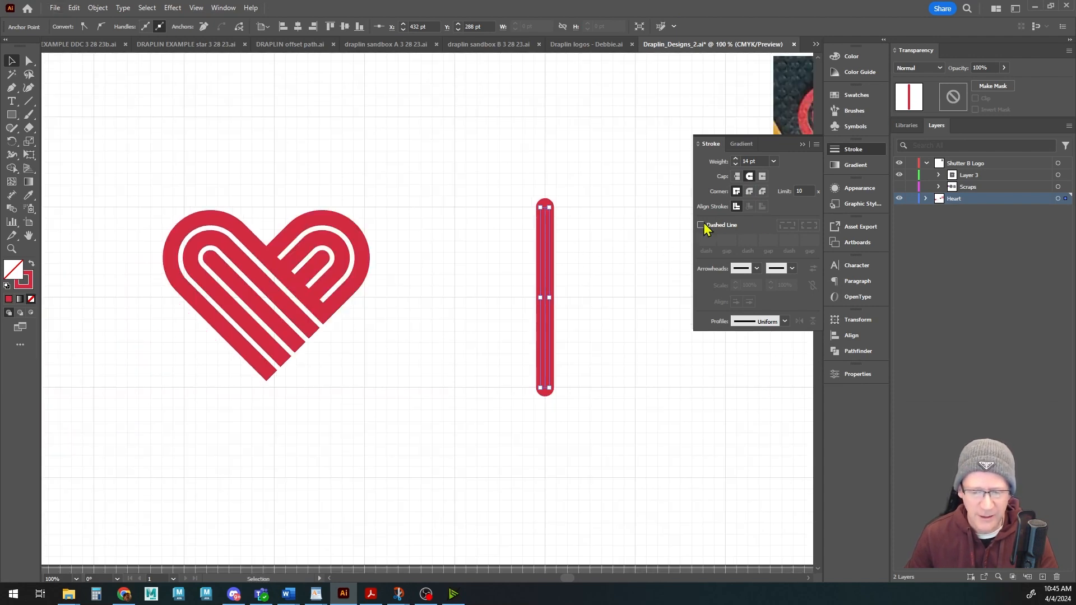
{"action": "left_click", "coordinate": [387, 159]}
{"action": "left_click_drag", "start_coordinate": [426, 235], "coordinate": [421, 254]}
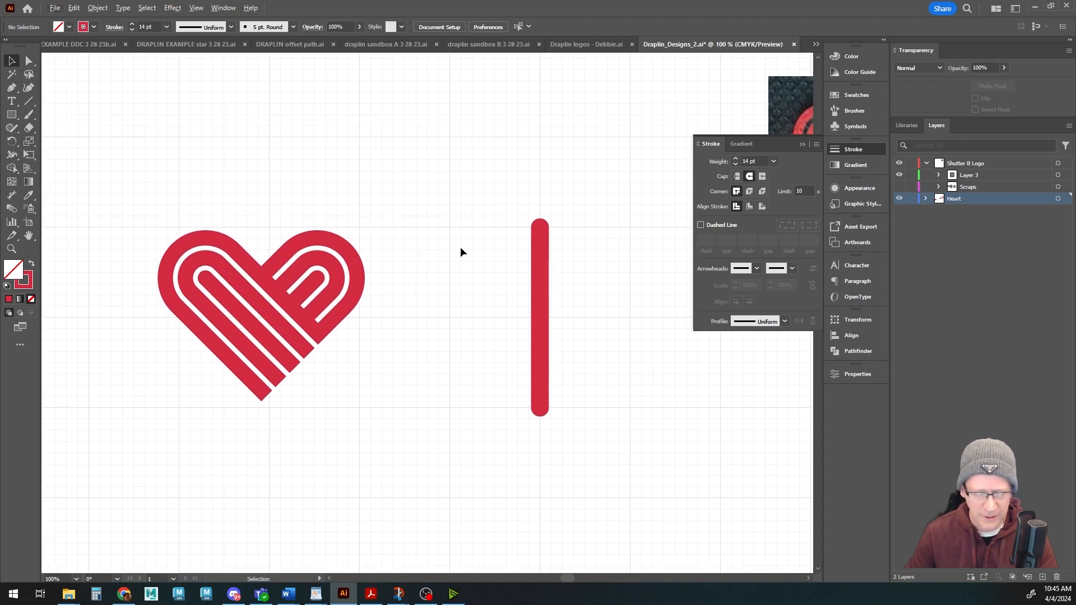
- Offset the vertical line's path by 18 pt with round joins
{"action": "left_click", "coordinate": [536, 242]}
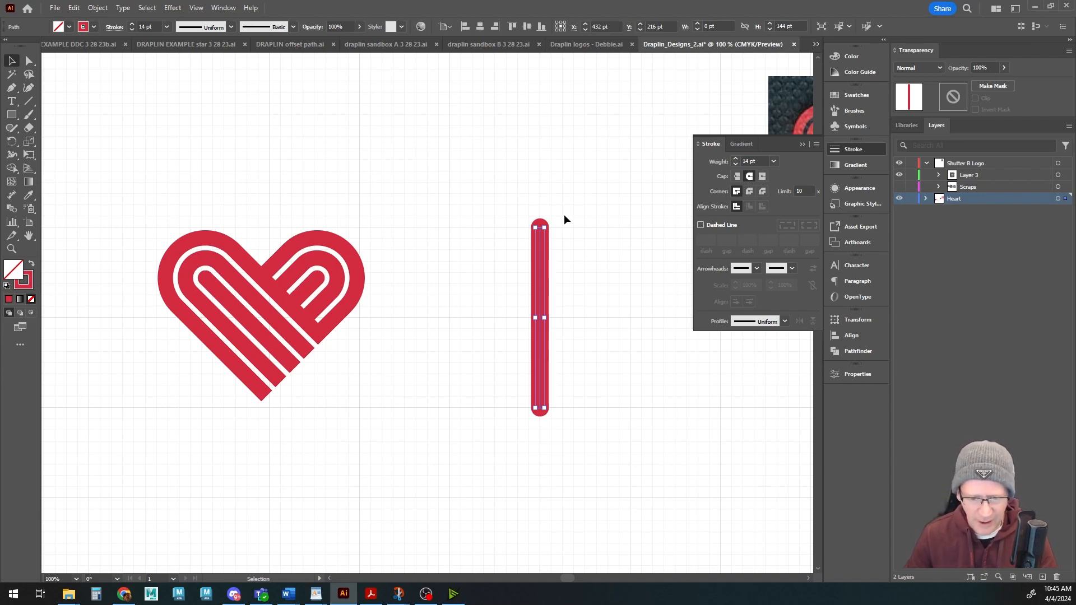
{"action": "left_click", "coordinate": [802, 145]}
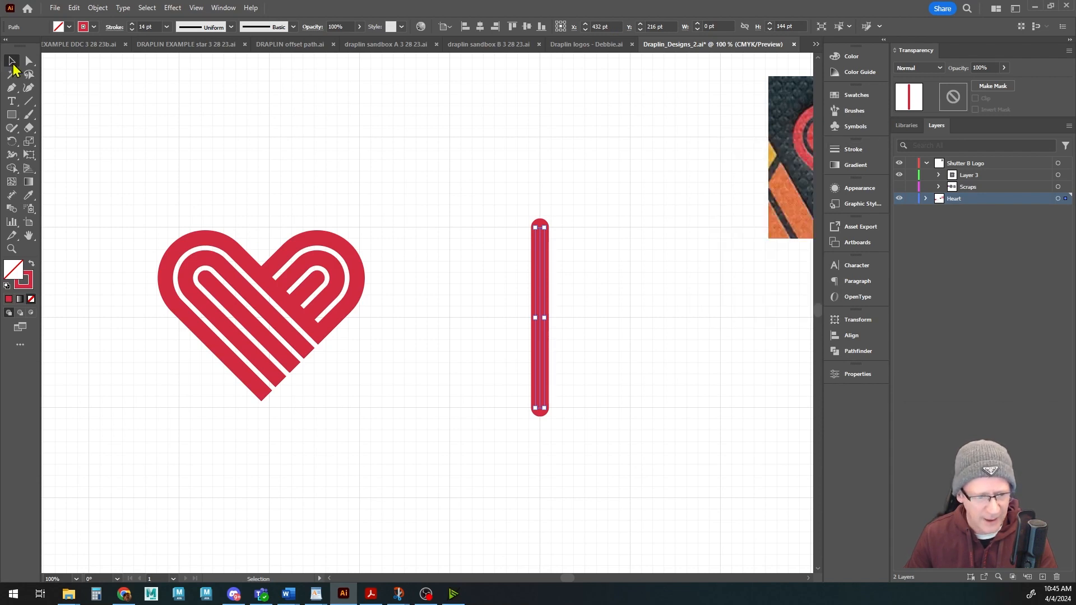
{"action": "left_click", "coordinate": [98, 8]}
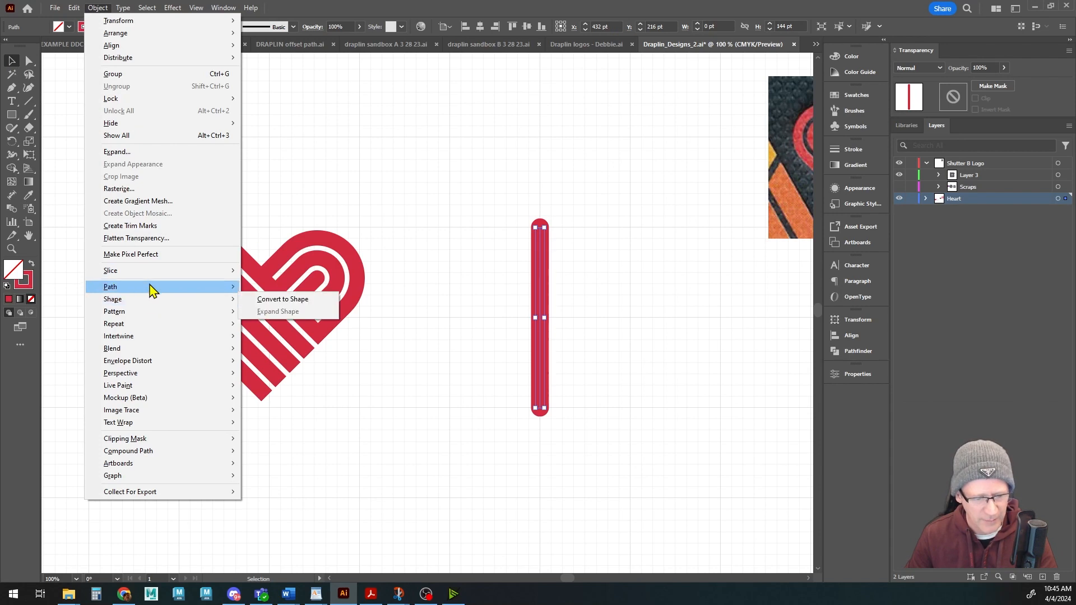
{"action": "mouse_move", "coordinate": [162, 289]}
{"action": "left_click", "coordinate": [276, 328]}
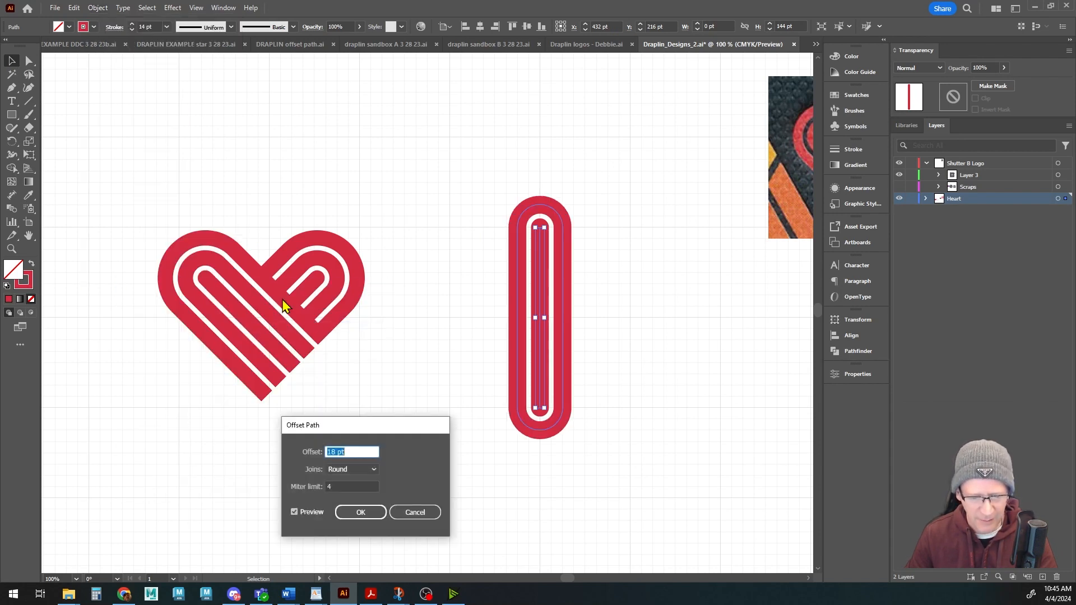
{"action": "left_click_drag", "start_coordinate": [358, 436], "coordinate": [346, 430]}
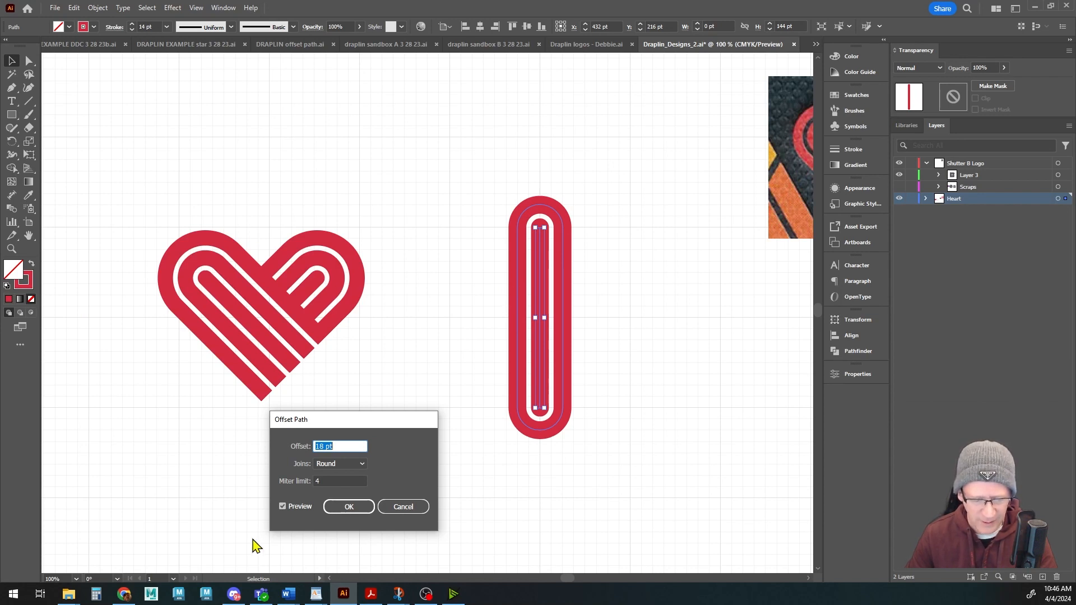
{"action": "left_click", "coordinate": [344, 469]}
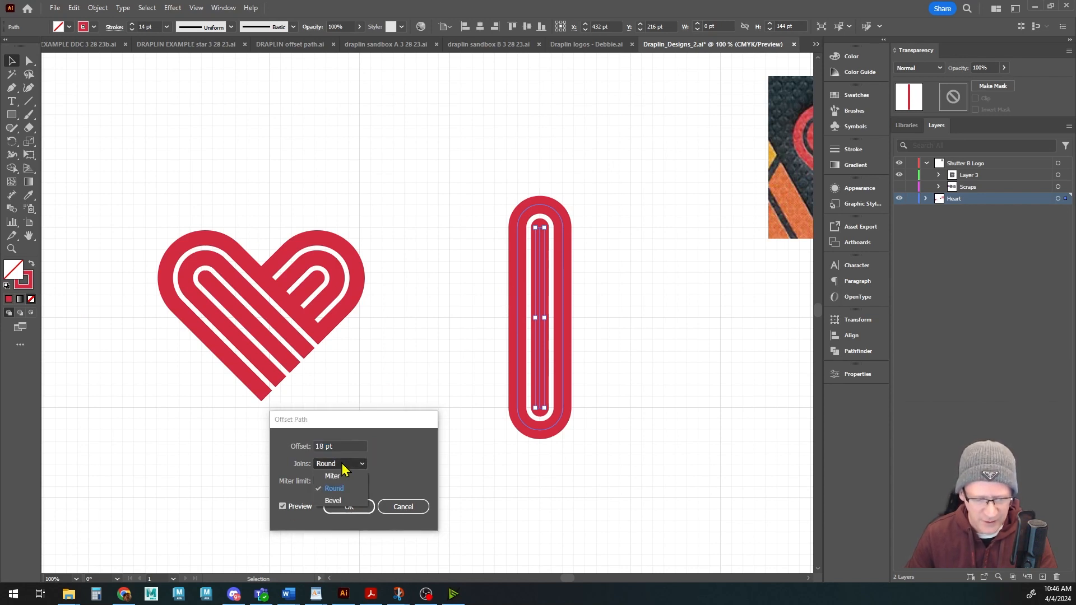
{"action": "left_click", "coordinate": [340, 482]}
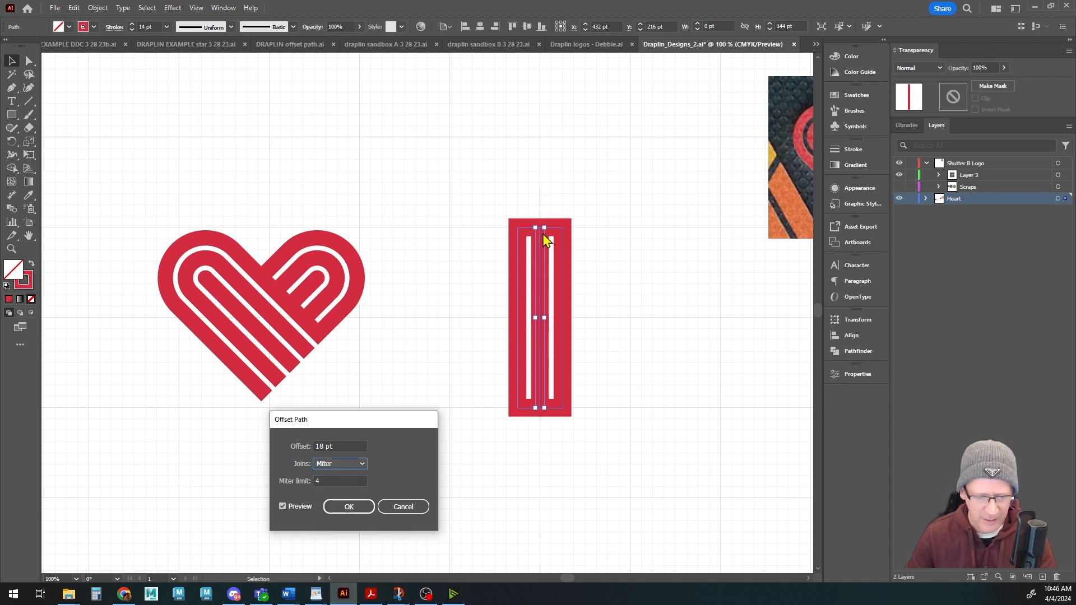
{"action": "left_click", "coordinate": [346, 467]}
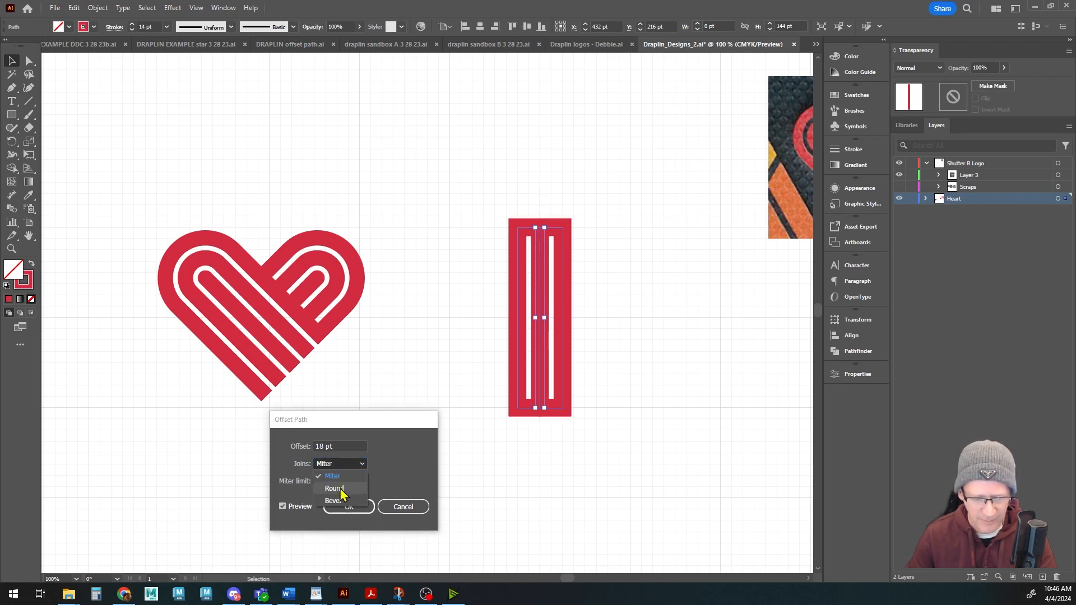
{"action": "left_click", "coordinate": [339, 488]}
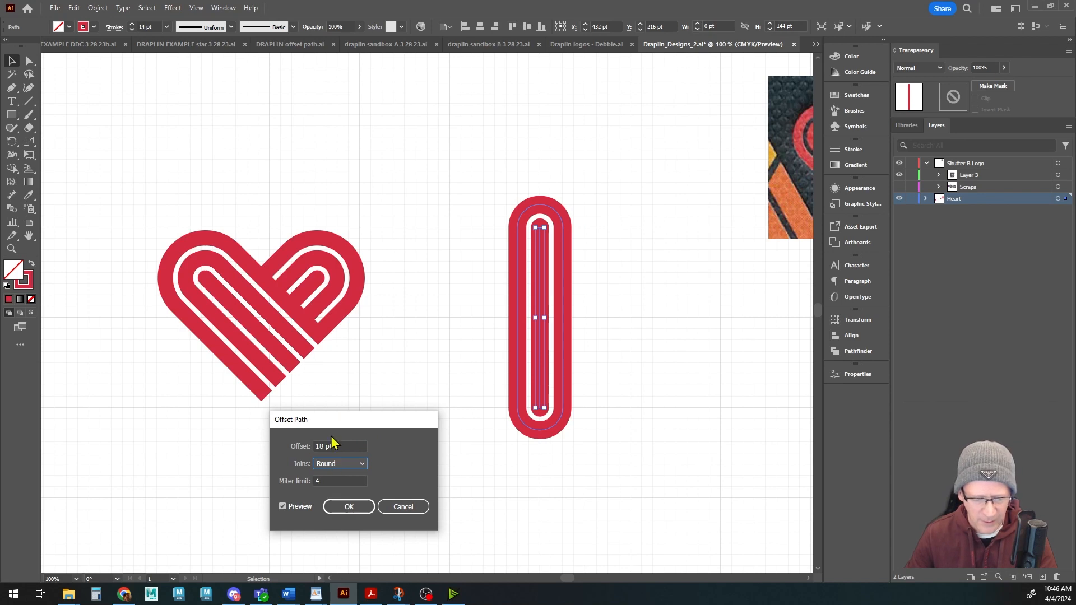
{"action": "left_click", "coordinate": [353, 509]}
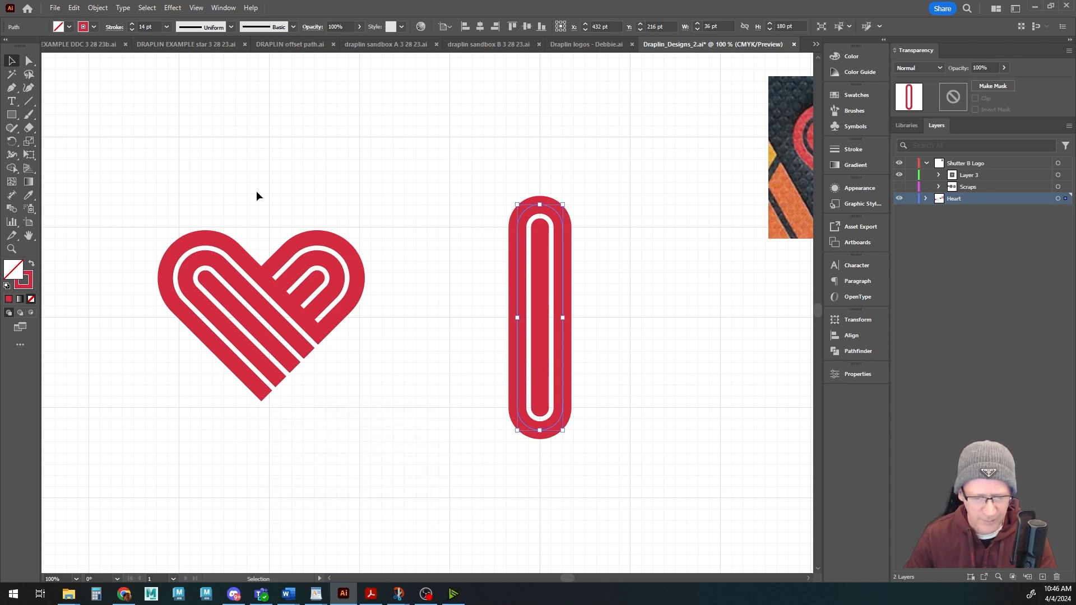
- Offset the outer capsule path by another 18 pt with round joins, then deselect it
{"action": "left_click", "coordinate": [97, 8]}
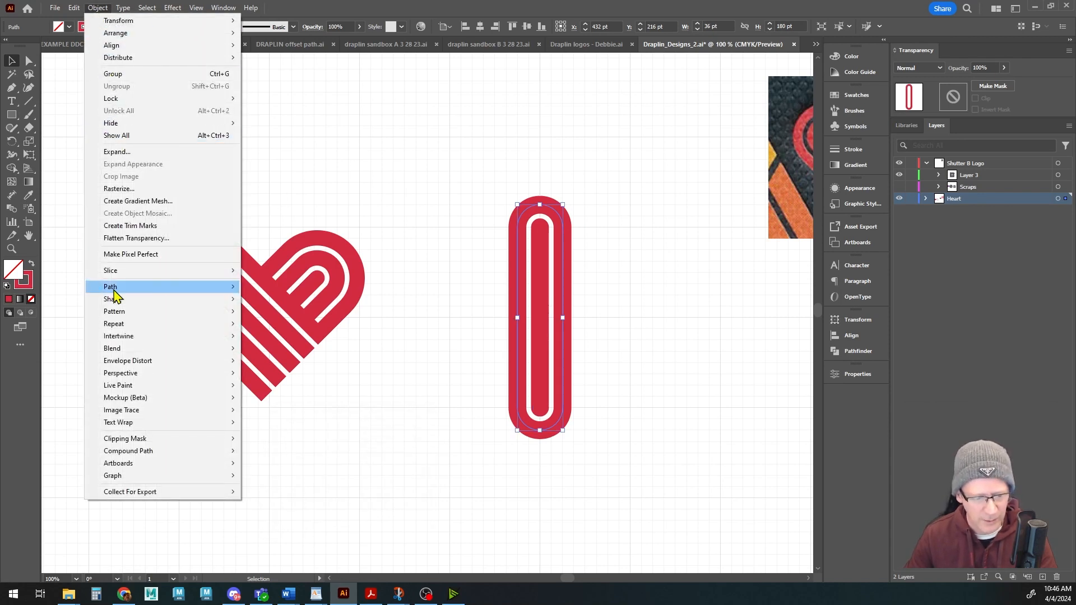
{"action": "mouse_move", "coordinate": [114, 291]}
{"action": "left_click", "coordinate": [280, 328]}
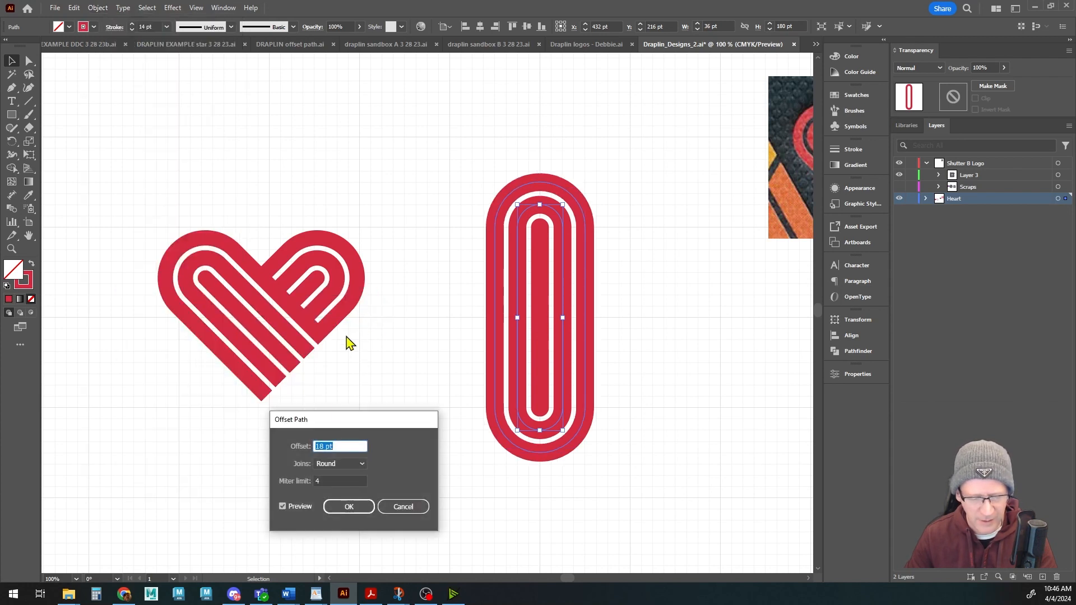
{"action": "left_click", "coordinate": [353, 509]}
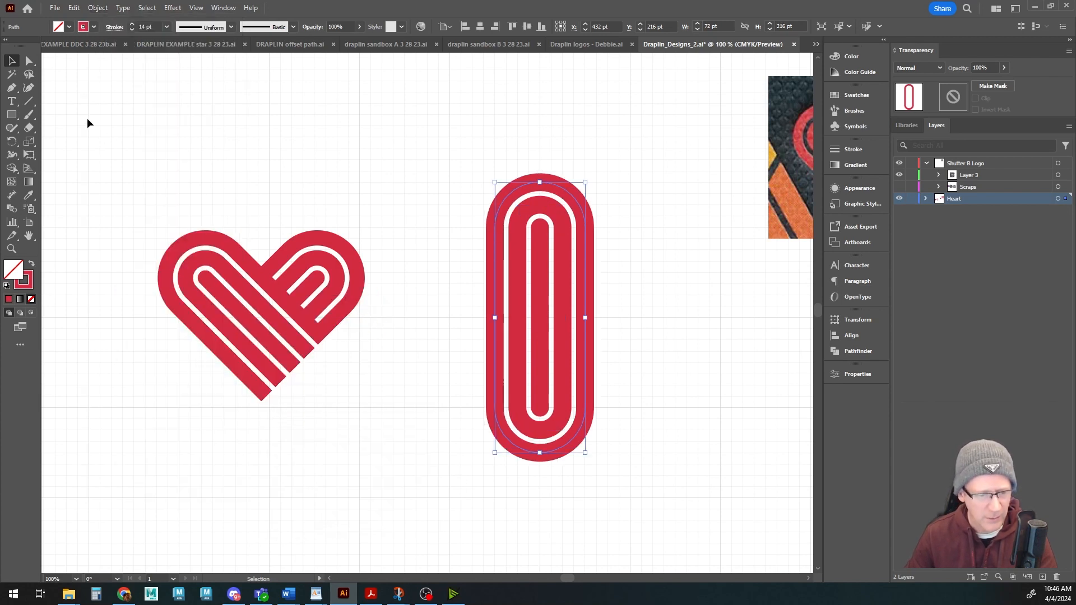
{"action": "left_click", "coordinate": [420, 304]}
- Move the entire finished red heart into the upper-left corner of the artboard
{"action": "left_click", "coordinate": [283, 261]}
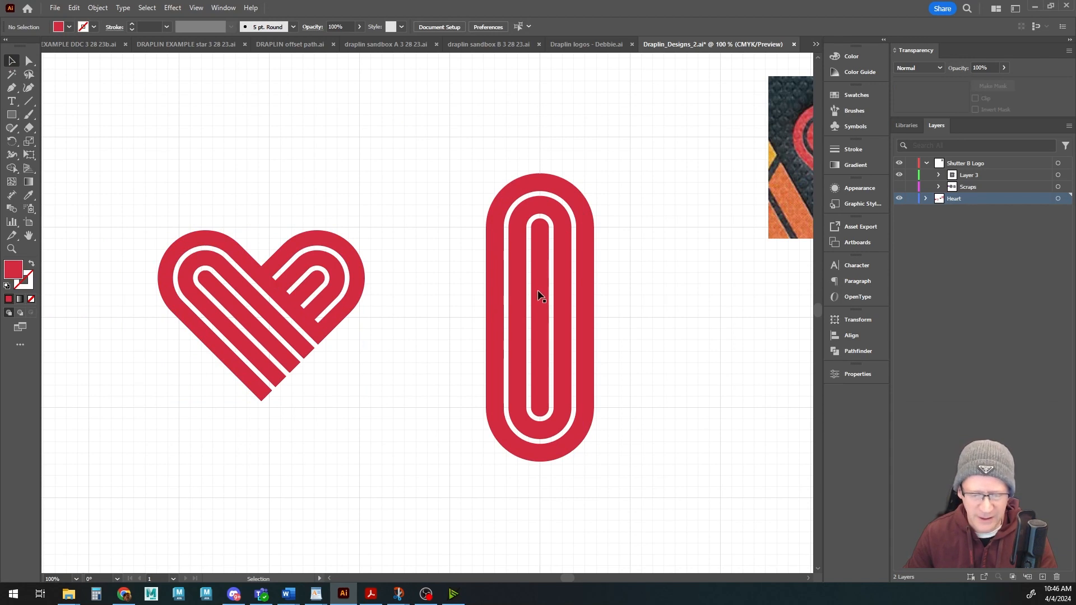
{"action": "left_click", "coordinate": [317, 240]}
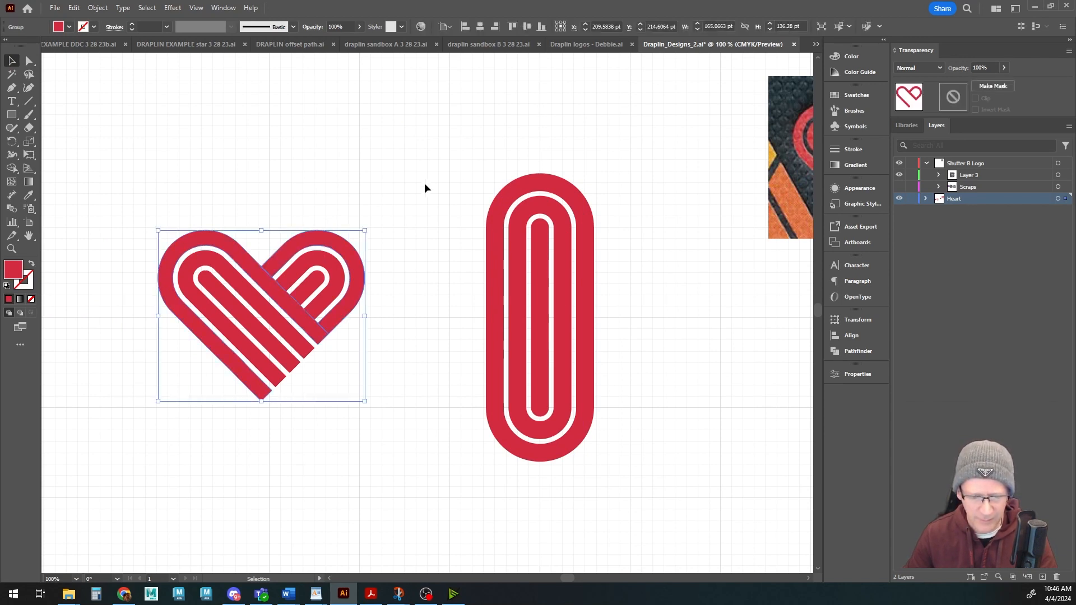
{"action": "mouse_move", "coordinate": [456, 138]}
{"action": "left_mouse_down"}
{"action": "mouse_move", "coordinate": [552, 338]}
{"action": "mouse_move", "coordinate": [650, 493]}
{"action": "left_mouse_up"}
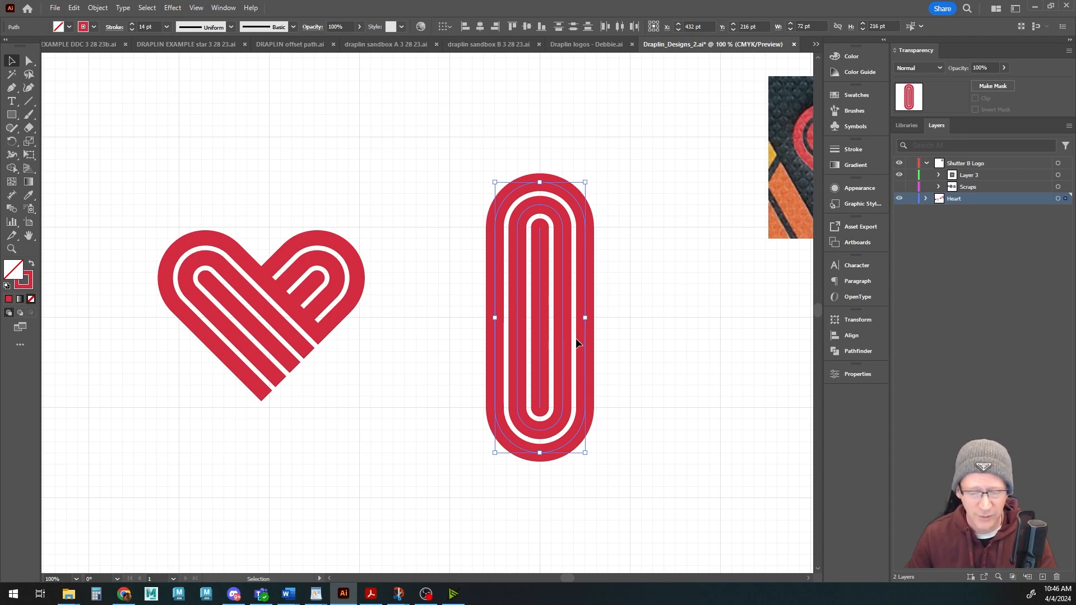
{"action": "scroll", "coordinate": [631, 404], "scroll_direction": "down", "scroll_amount": 2}
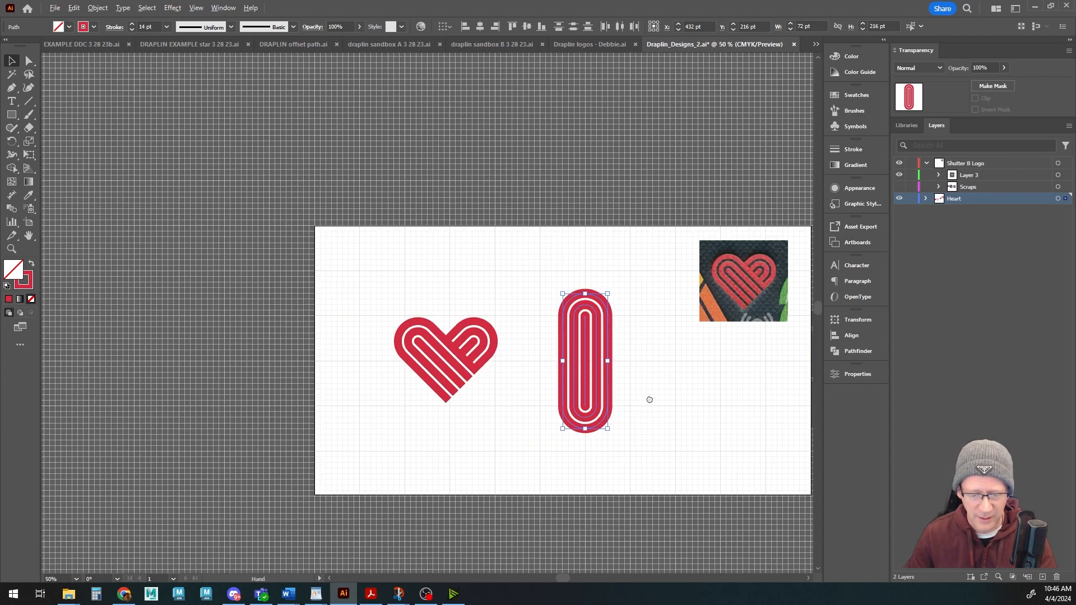
{"action": "left_click_drag", "start_coordinate": [648, 401], "coordinate": [508, 382]}
{"action": "left_click", "coordinate": [292, 328]}
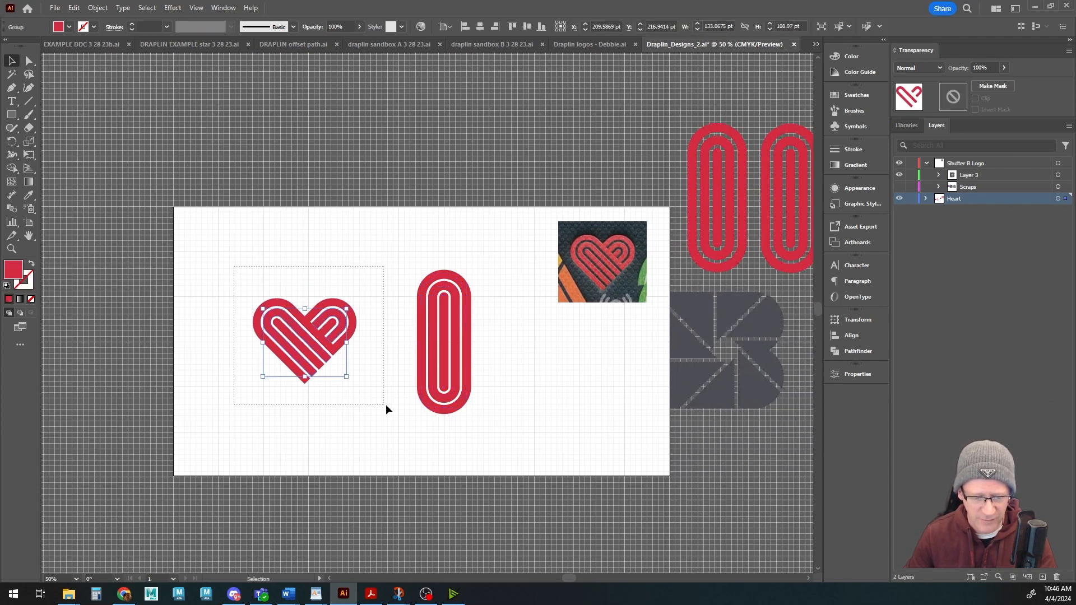
{"action": "left_click_drag", "start_coordinate": [317, 331], "coordinate": [248, 256]}
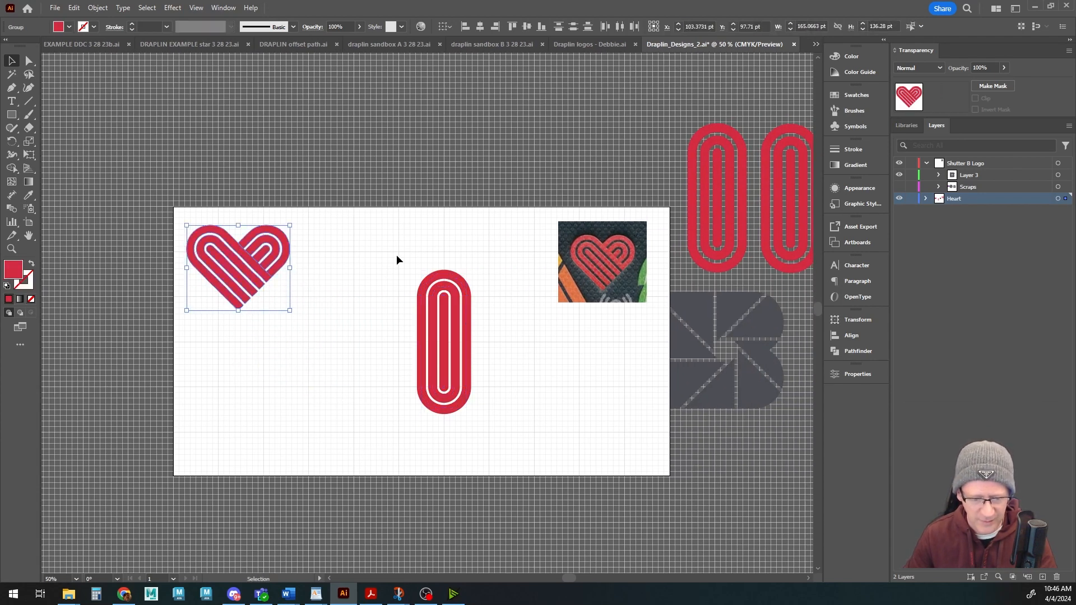
- Move all the nested capsule lines just below the heart, place a copy 252 pt to their right, and deselect
{"action": "left_click", "coordinate": [437, 366]}
{"action": "left_click_drag", "start_coordinate": [444, 352], "coordinate": [490, 391]}
{"action": "left_click_drag", "start_coordinate": [285, 288], "coordinate": [378, 457]}
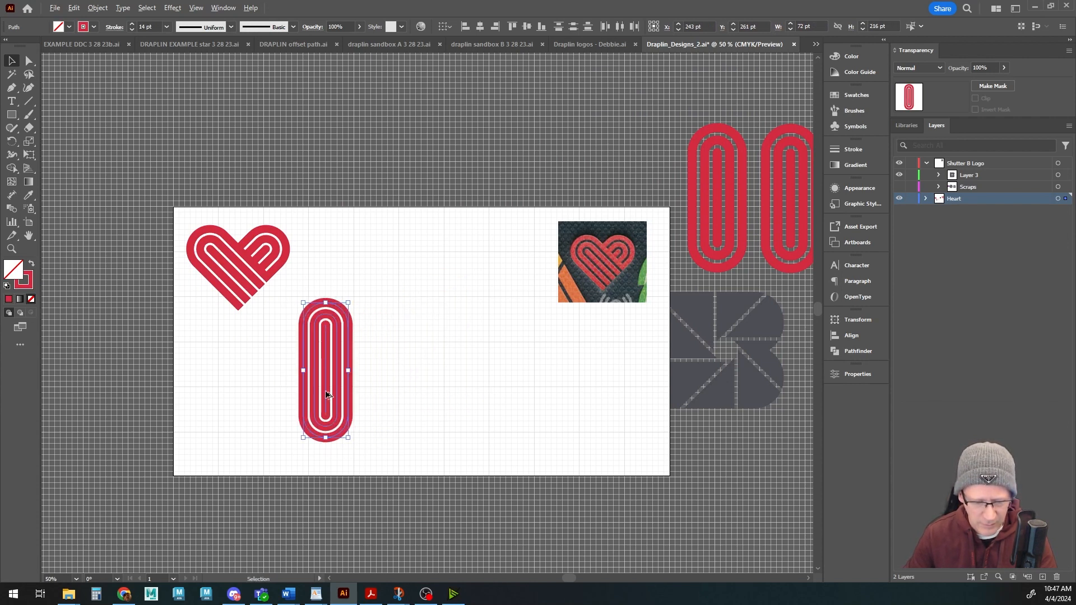
{"action": "left_click_drag", "start_coordinate": [327, 396], "coordinate": [482, 395]}
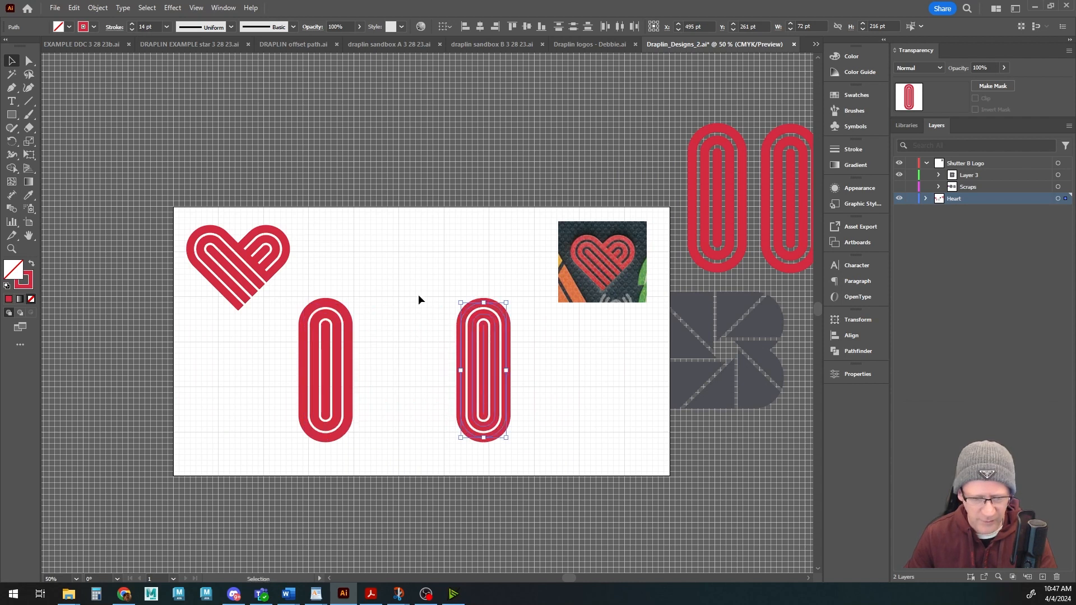
{"action": "left_click", "coordinate": [418, 294]}
- Shift the first set of capsule lines slightly down and right, then rotate it 45° counterclockwise
{"action": "key", "text": "ctrl+1"}
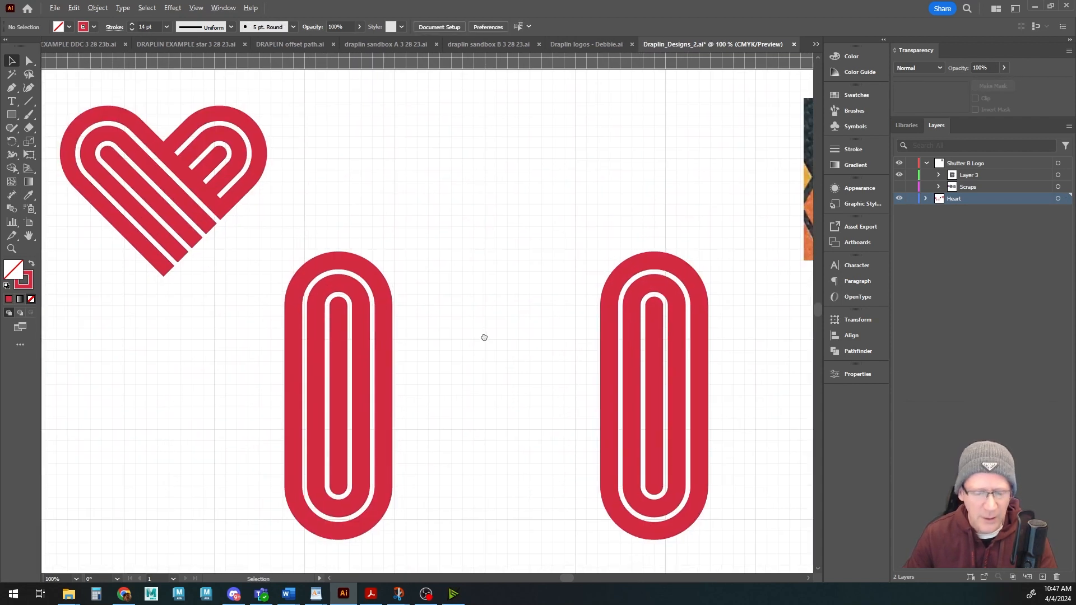
{"action": "left_click_drag", "start_coordinate": [482, 336], "coordinate": [527, 306]}
{"action": "left_click_drag", "start_coordinate": [310, 201], "coordinate": [516, 527]}
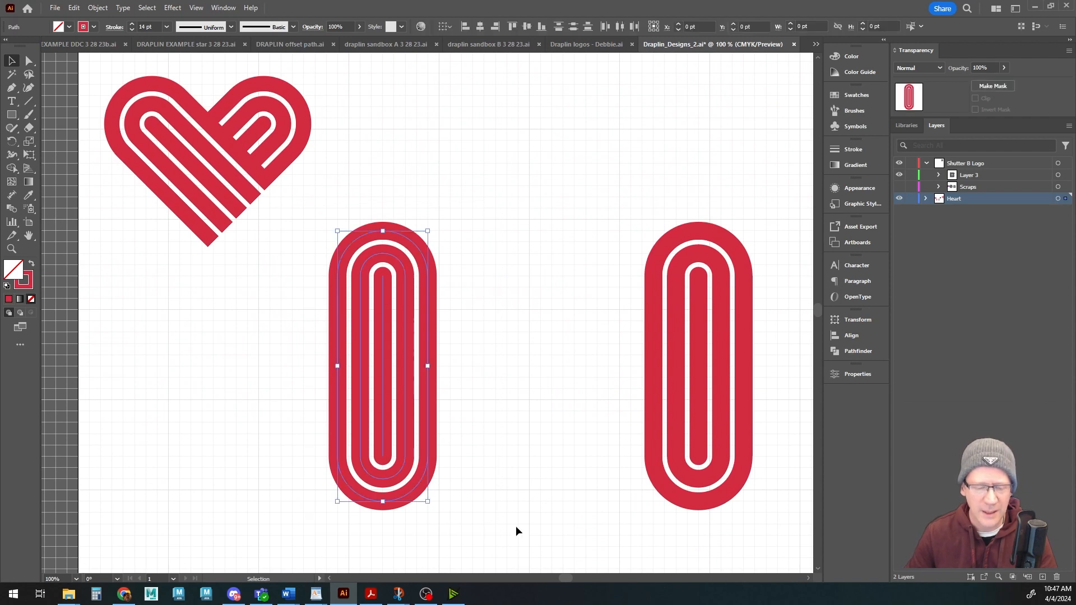
{"action": "left_click_drag", "start_coordinate": [382, 411], "coordinate": [401, 443]}
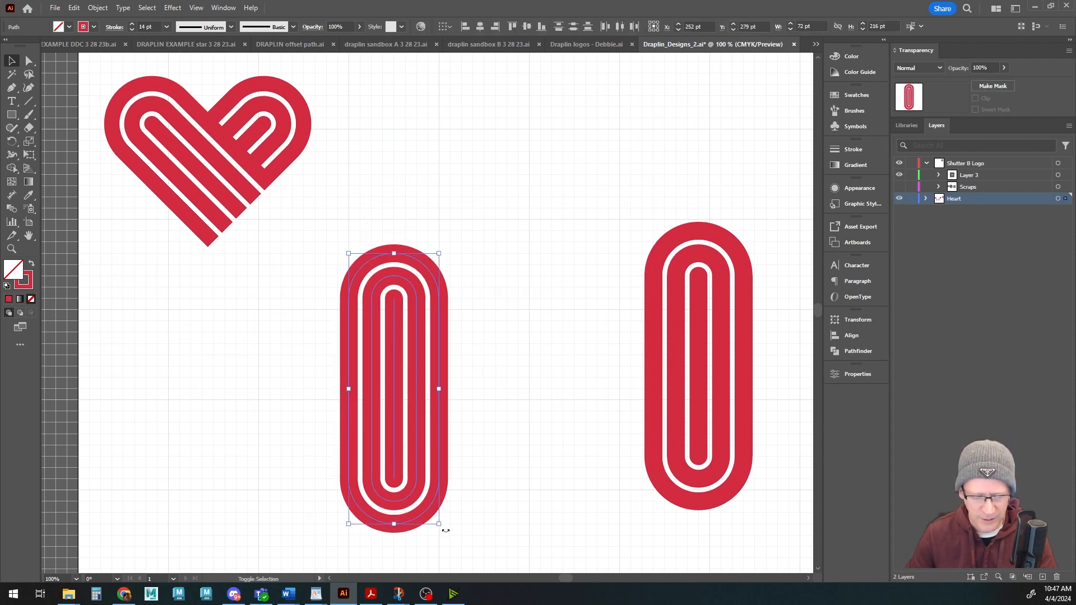
{"action": "left_click_drag", "start_coordinate": [492, 509], "coordinate": [519, 492]}
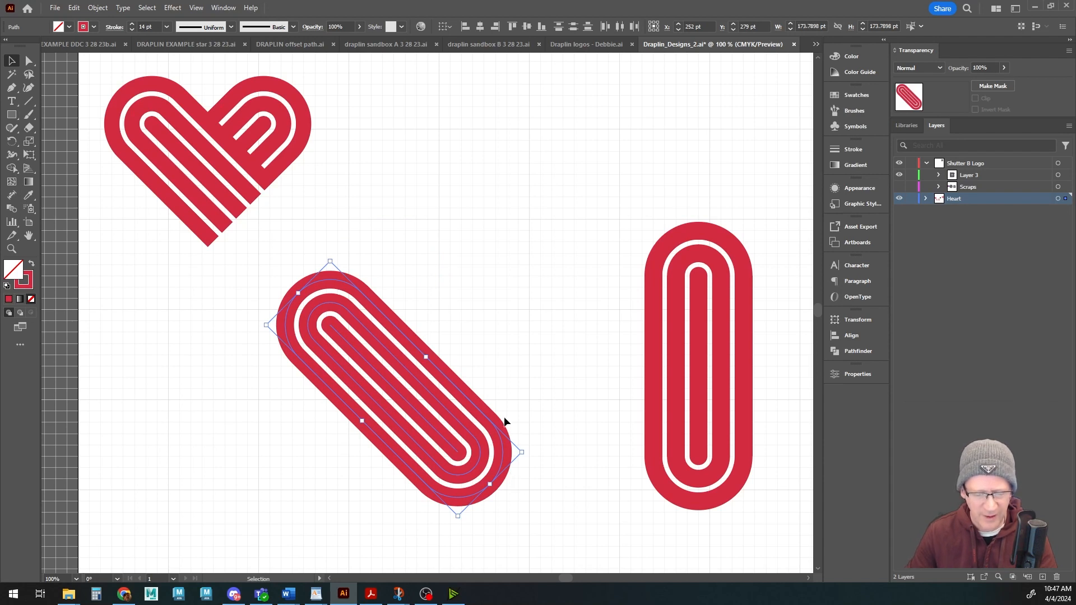
- Copy the tilted capsule lines, paste them in place, and rotate the copy 90° to form an X
{"action": "key", "text": "a"}
{"action": "key", "text": "v"}
{"action": "left_click", "coordinate": [74, 8]}
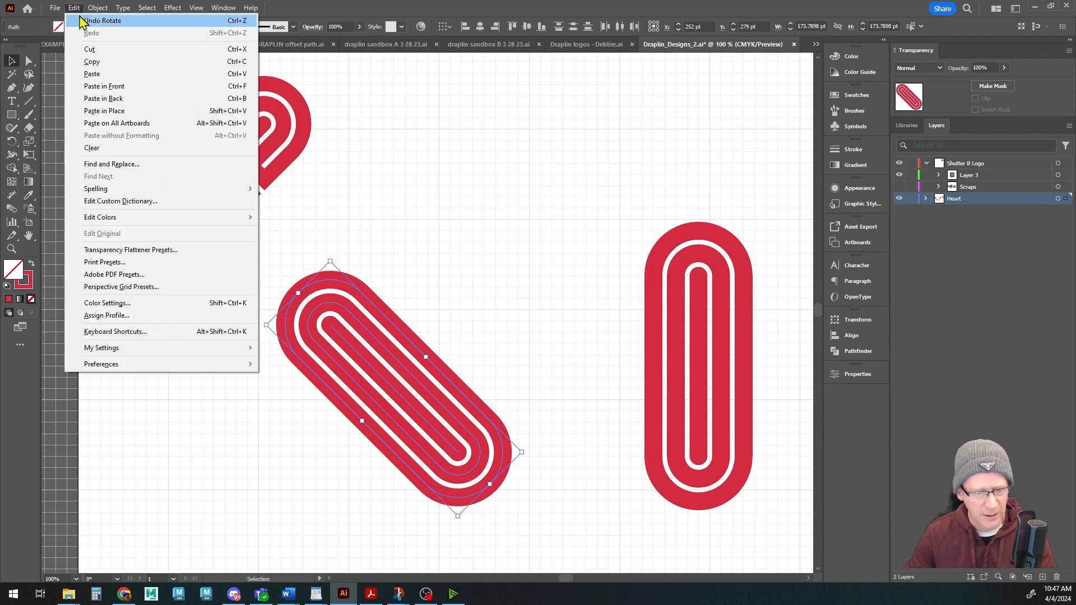
{"action": "left_click", "coordinate": [91, 112]}
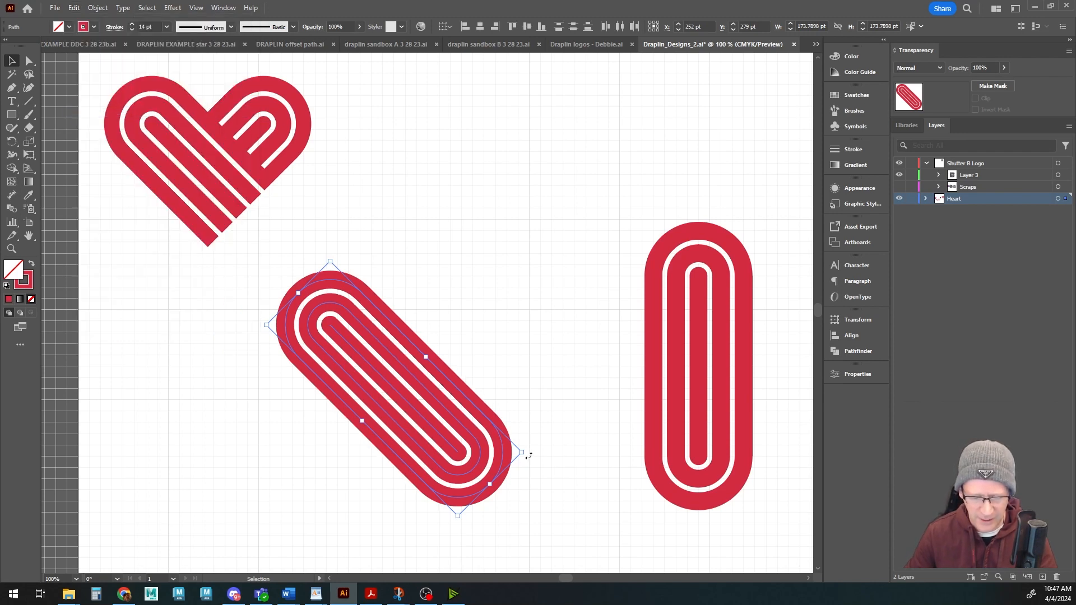
{"action": "left_click_drag", "start_coordinate": [529, 456], "coordinate": [351, 506]}
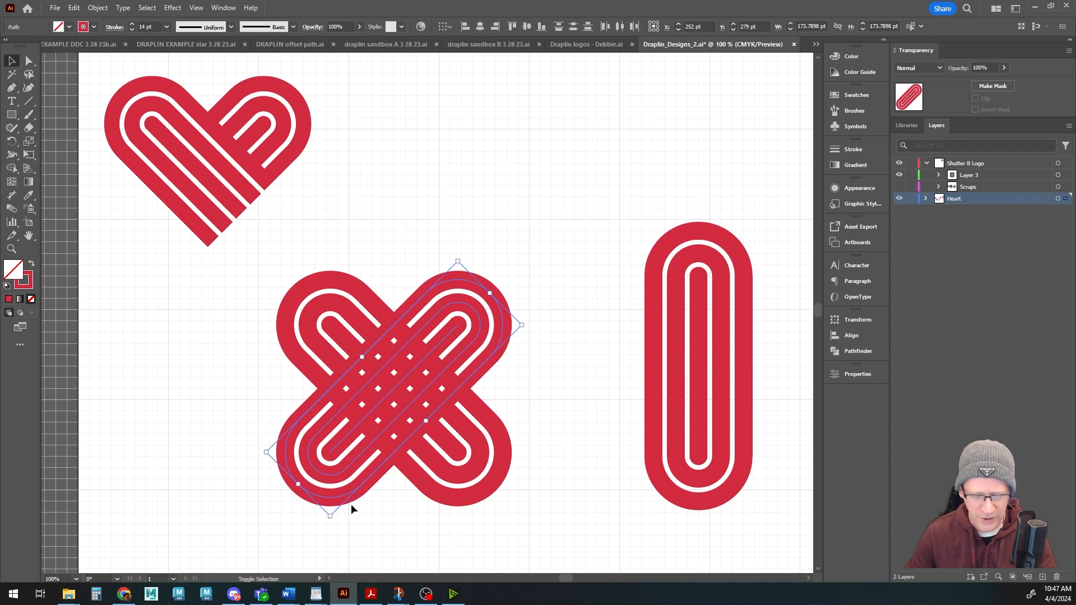
{"action": "left_click", "coordinate": [221, 385]}
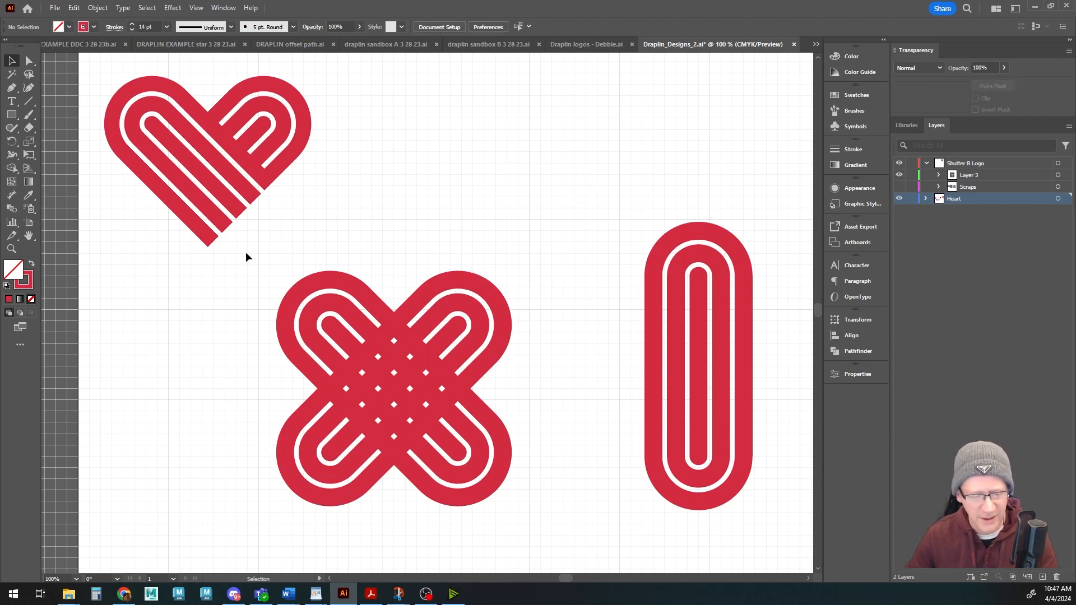
- Expand the fill and stroke of both crossed capsules and activate the Shape Builder tool
{"action": "left_click_drag", "start_coordinate": [245, 257], "coordinate": [550, 533]}
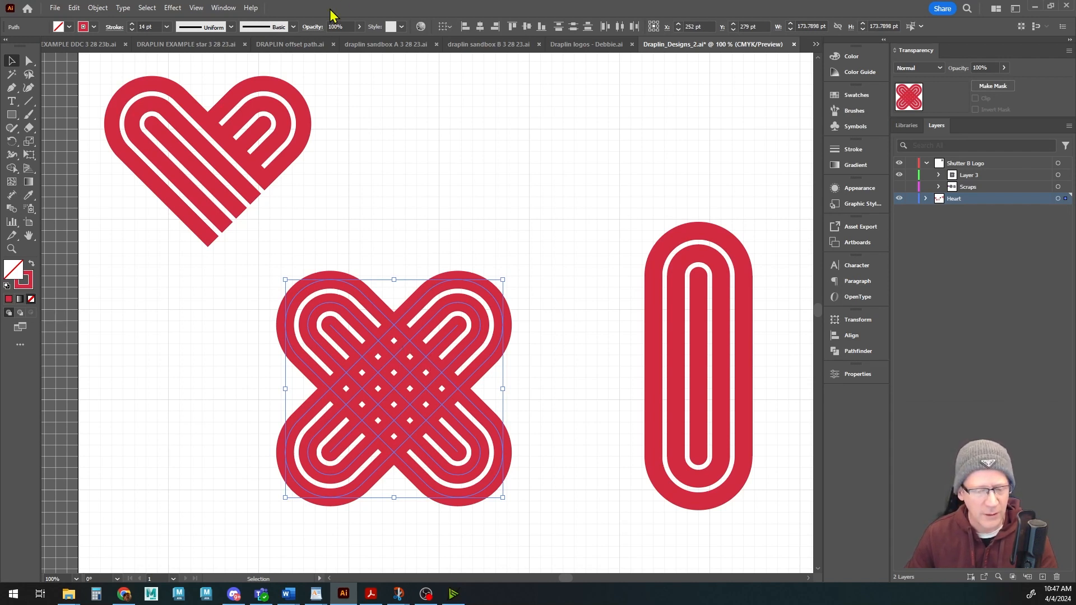
{"action": "left_click", "coordinate": [98, 8]}
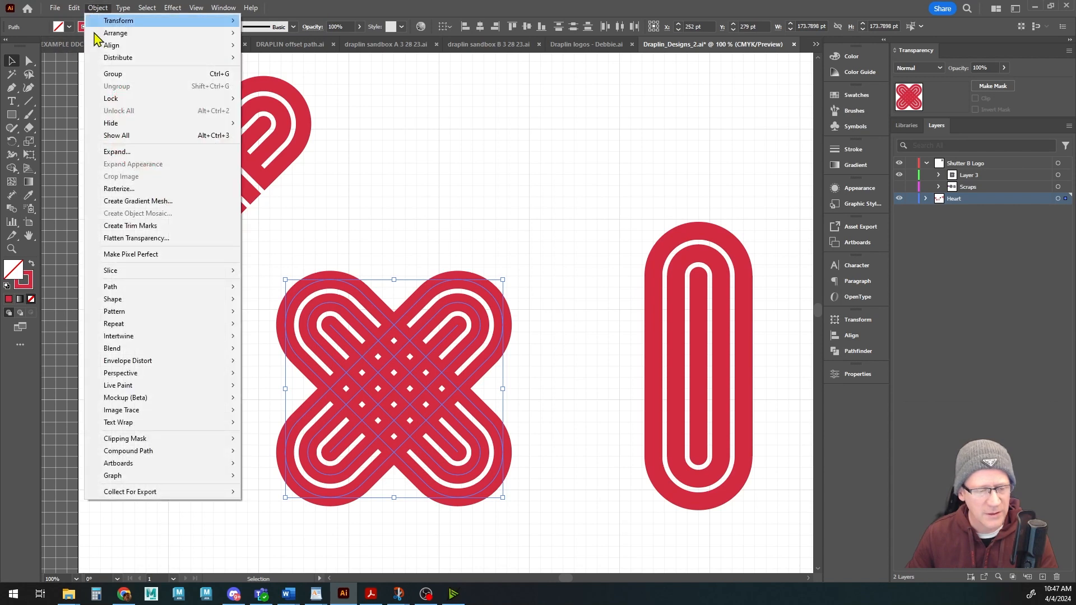
{"action": "left_click", "coordinate": [115, 152]}
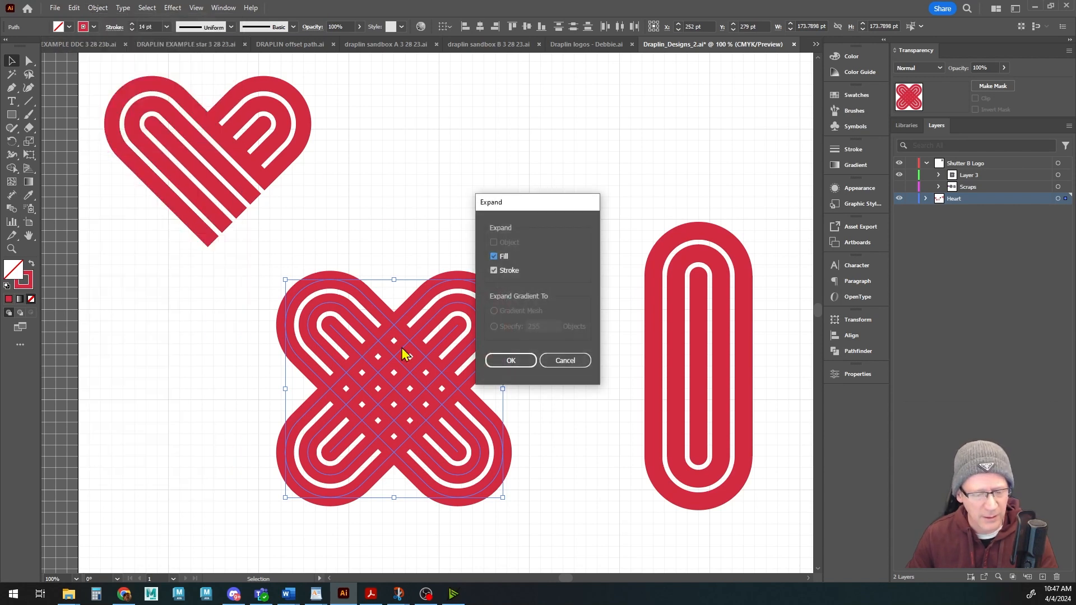
{"action": "left_click", "coordinate": [509, 363]}
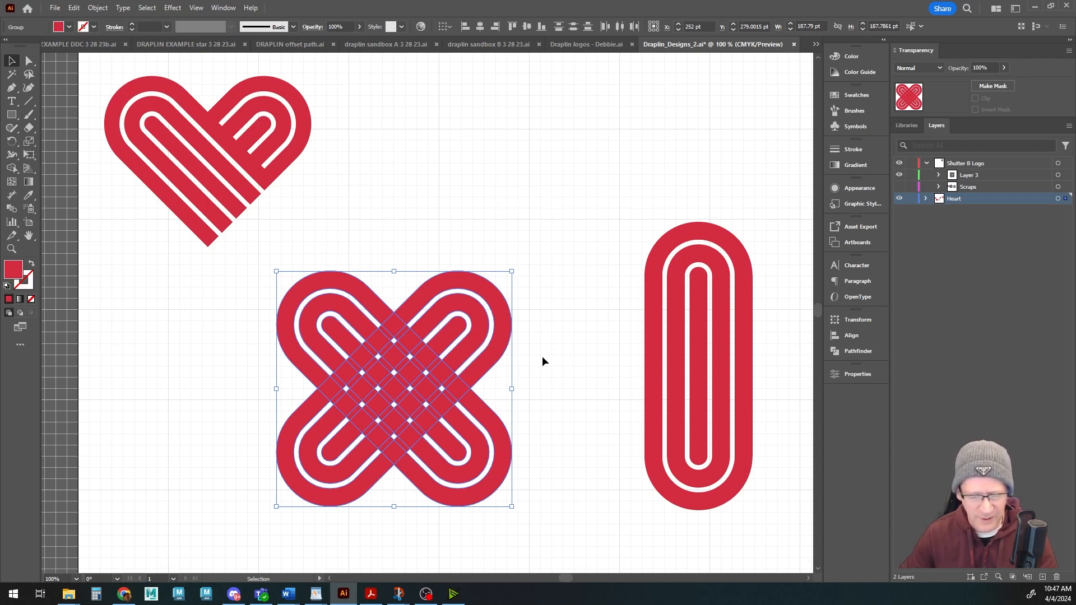
{"action": "left_click", "coordinate": [11, 168]}
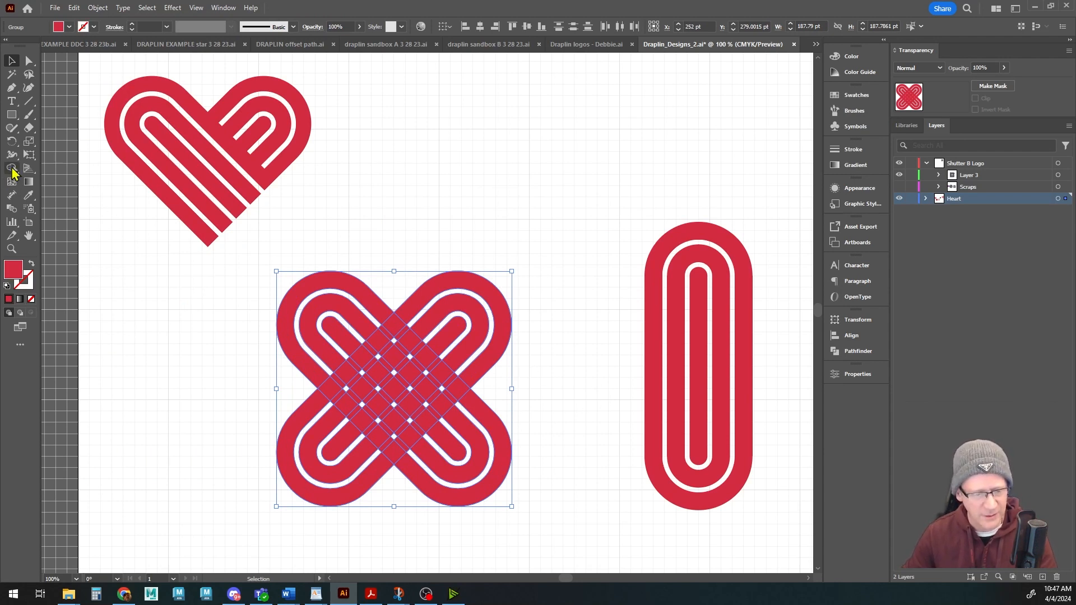
- Try to remove the diagonal row of overlap squares along the upper-left edge of the crossing with Shape Builder
{"action": "left_click", "coordinate": [395, 328], "text": "alt"}
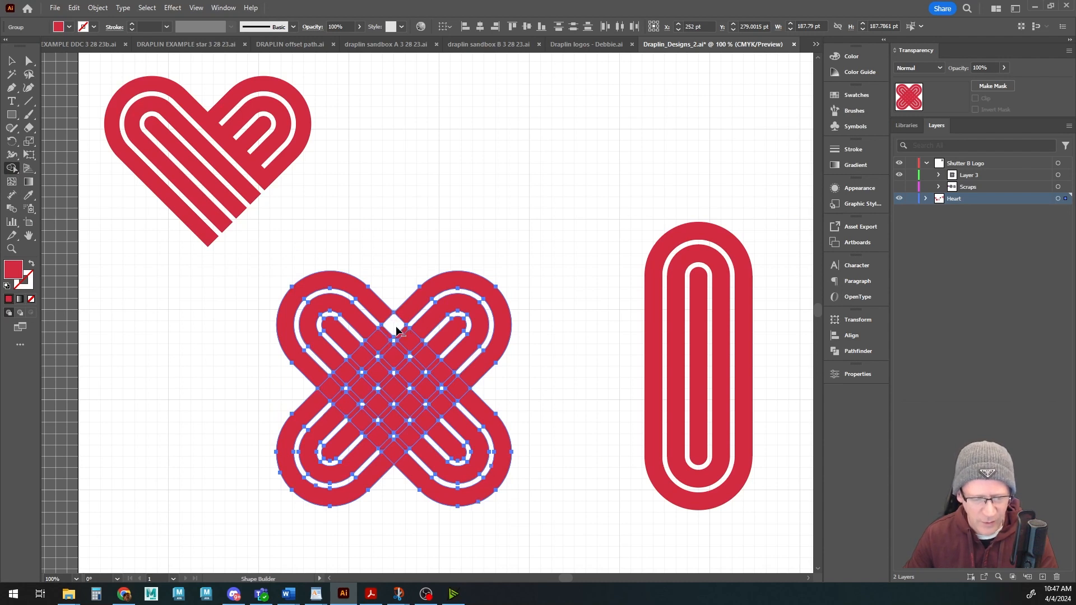
{"action": "left_click", "coordinate": [378, 340], "text": "alt"}
{"action": "left_click", "coordinate": [362, 357], "text": "alt"}
{"action": "left_click", "coordinate": [348, 373], "text": "alt"}
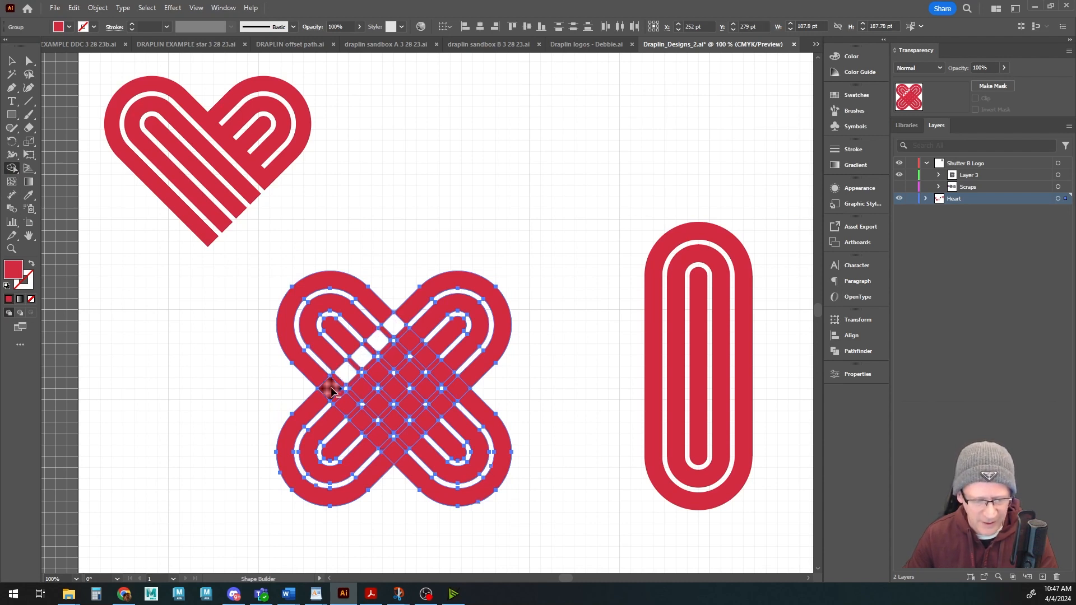
{"action": "left_click", "coordinate": [331, 387], "text": "alt"}
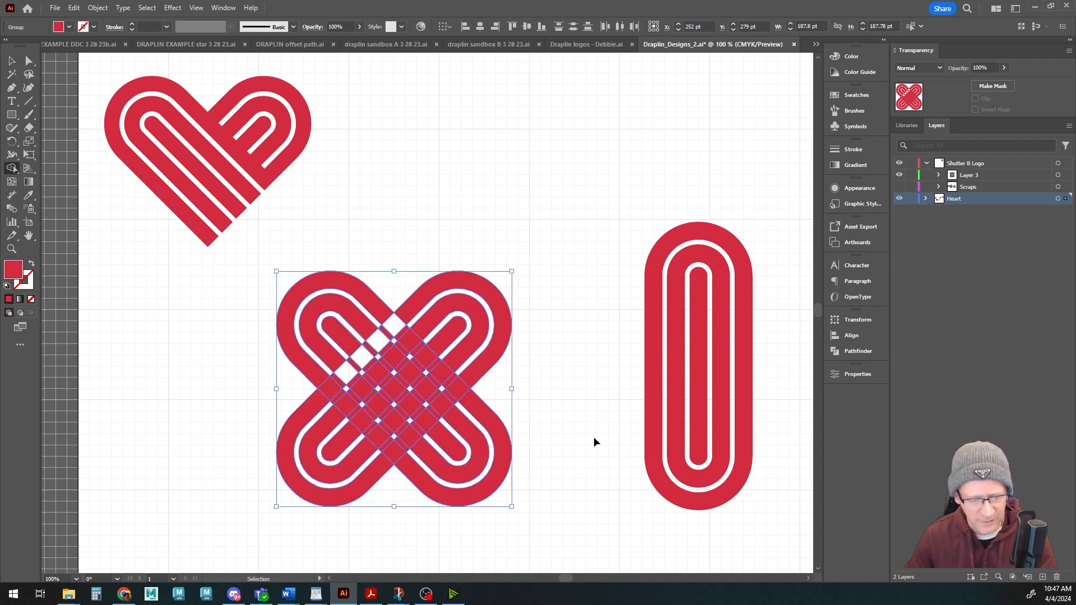
- Undo the removal of the overlap squares from the crossed capsules
{"action": "key", "text": "ctrl+z"}
{"action": "key", "text": "ctrl+z"}
{"action": "key", "text": "ctrl+z"}
{"action": "key", "text": "ctrl+z"}
{"action": "key", "text": "ctrl+z"}
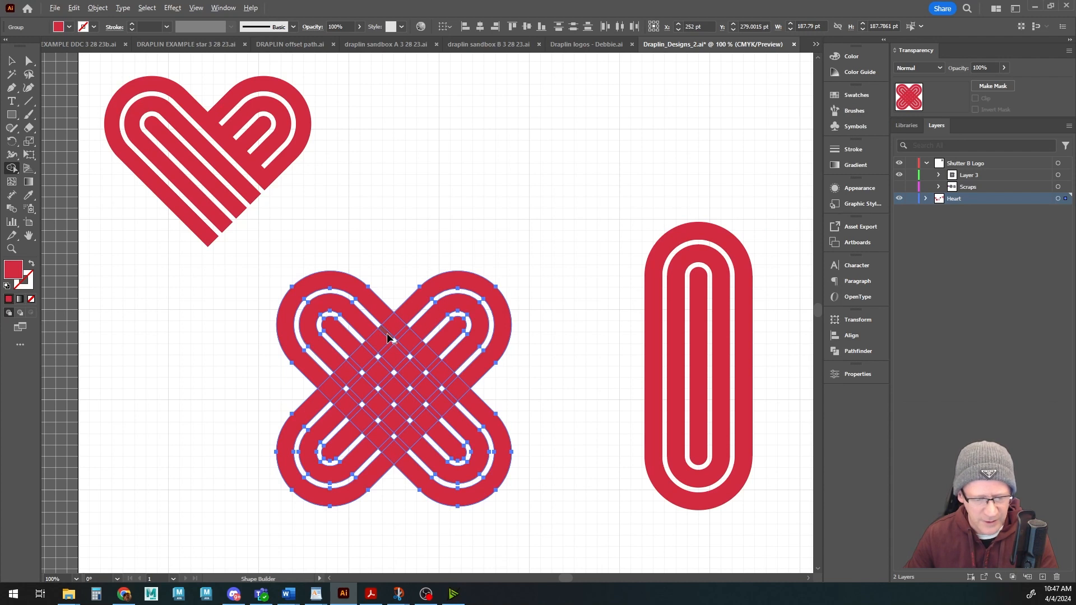
- Remove the red segments bridging the uppermost white gap of the capsule running from upper left to lower right
{"action": "left_click", "coordinate": [387, 334], "text": "alt"}
{"action": "left_click", "coordinate": [403, 351], "text": "alt"}
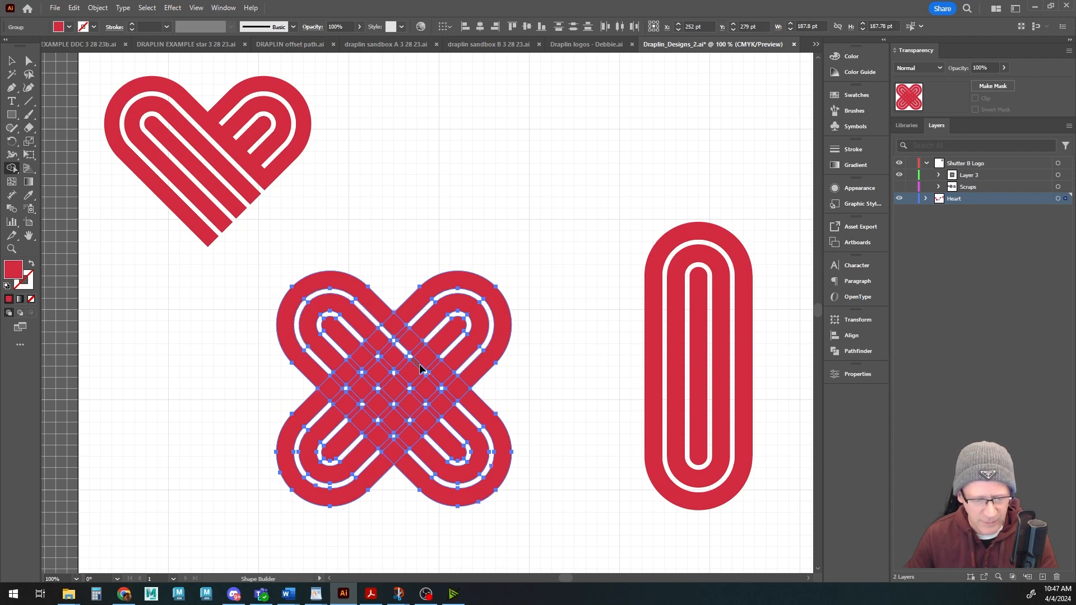
{"action": "left_click", "coordinate": [420, 365], "text": "alt"}
{"action": "left_click", "coordinate": [435, 382], "text": "alt"}
{"action": "left_click", "coordinate": [450, 397], "text": "alt"}
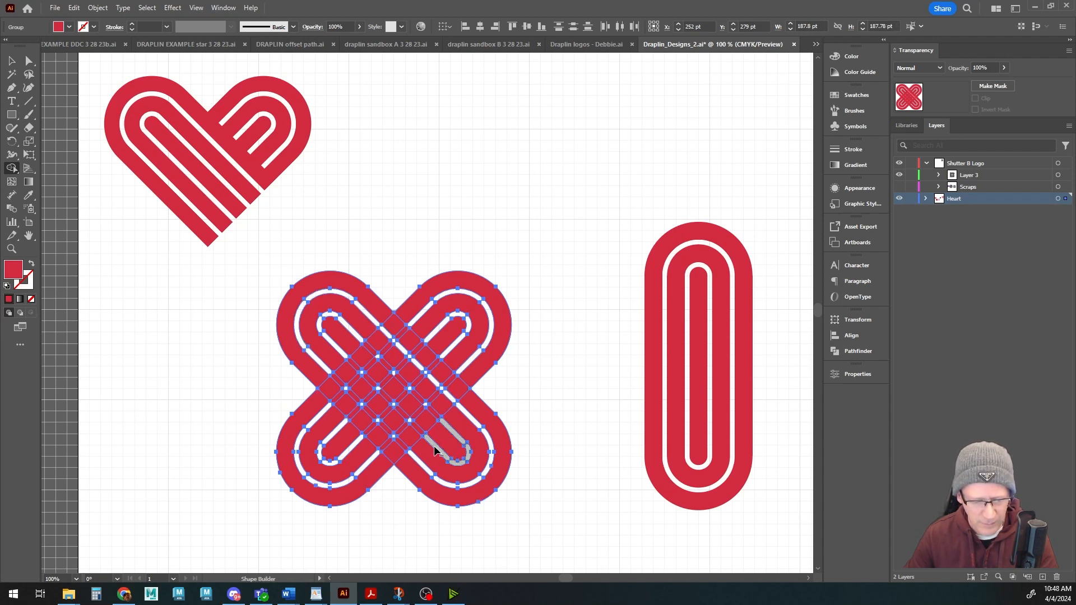
- Remove the lower-right loop pieces beyond the crossing and clear the remaining diagonal white gaps across it with Shape Builder
{"action": "left_click", "coordinate": [473, 412], "text": "alt"}
{"action": "left_click", "coordinate": [462, 427], "text": "alt"}
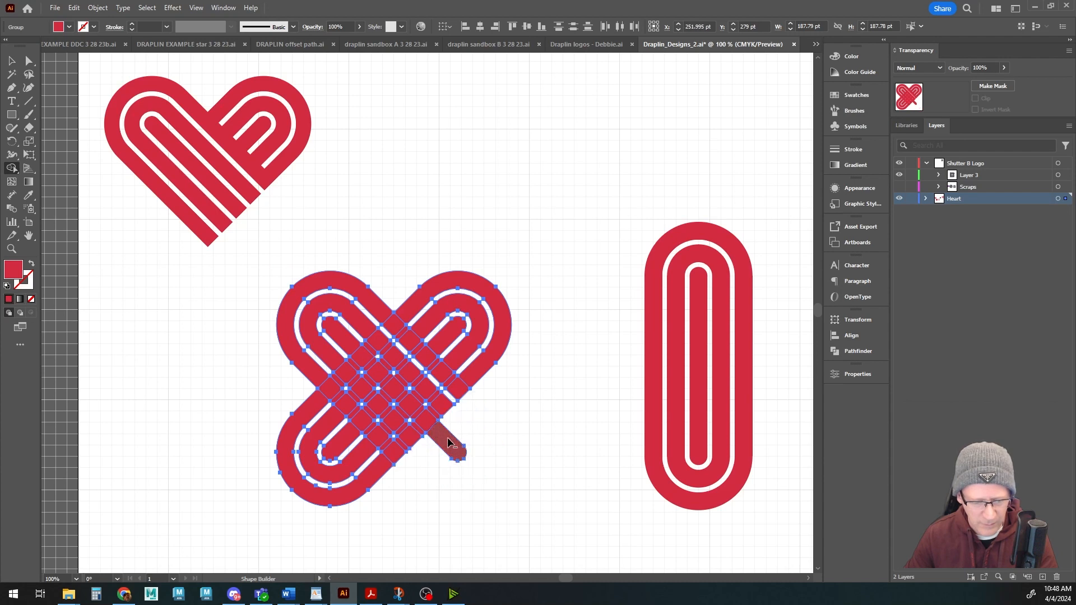
{"action": "left_click", "coordinate": [449, 442], "text": "alt"}
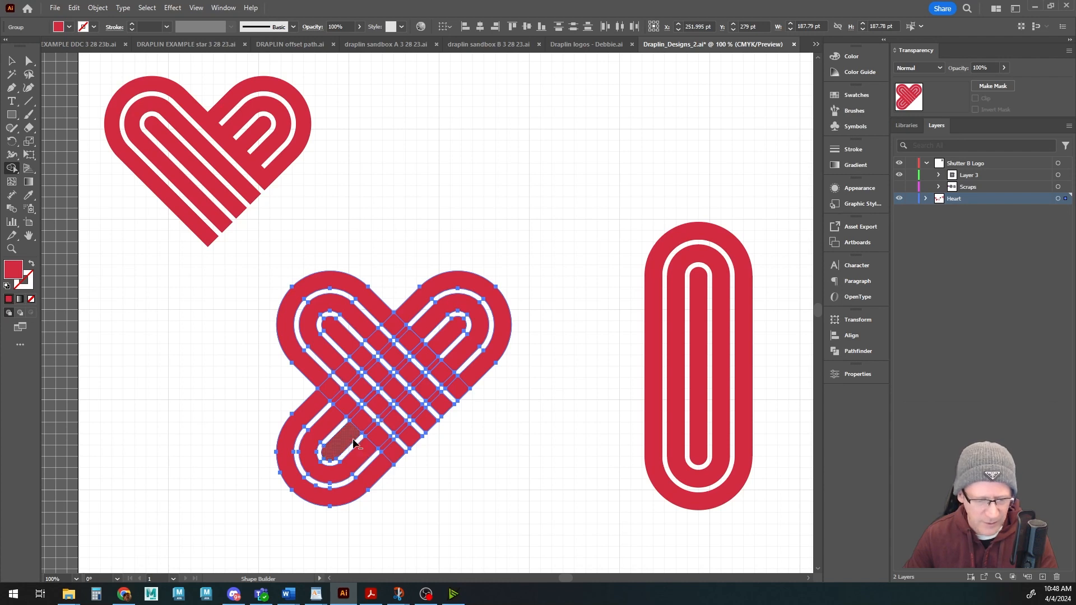
- Remove the lower-left loop pieces beyond the crossing to leave a striped heart, then deselect it
{"action": "left_click", "coordinate": [317, 406], "text": "alt"}
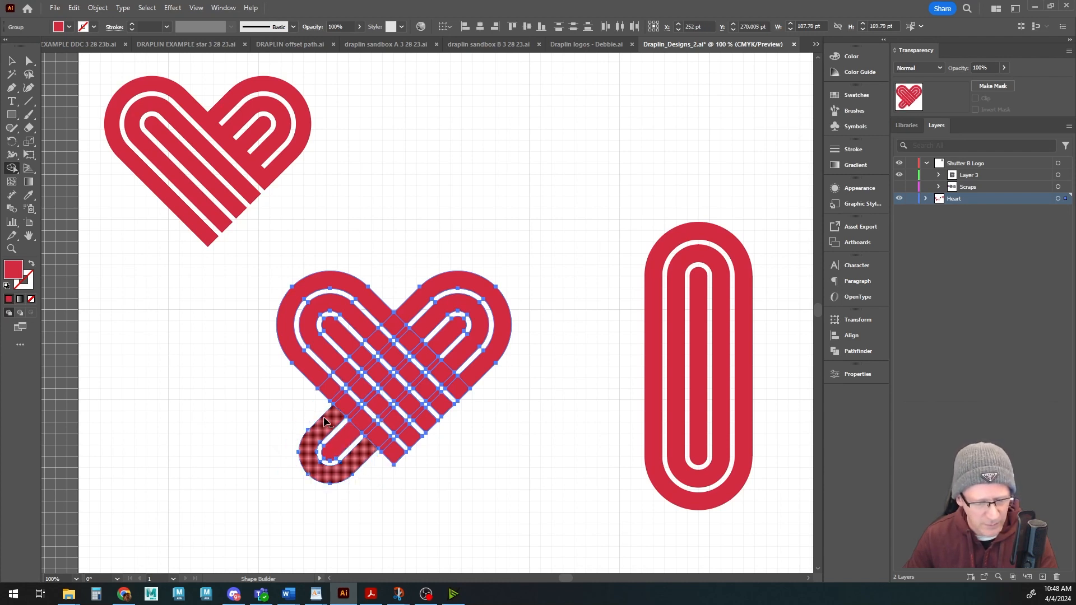
{"action": "left_click", "coordinate": [325, 421], "text": "alt"}
{"action": "left_click", "coordinate": [342, 439], "text": "alt"}
{"action": "key", "text": "v"}
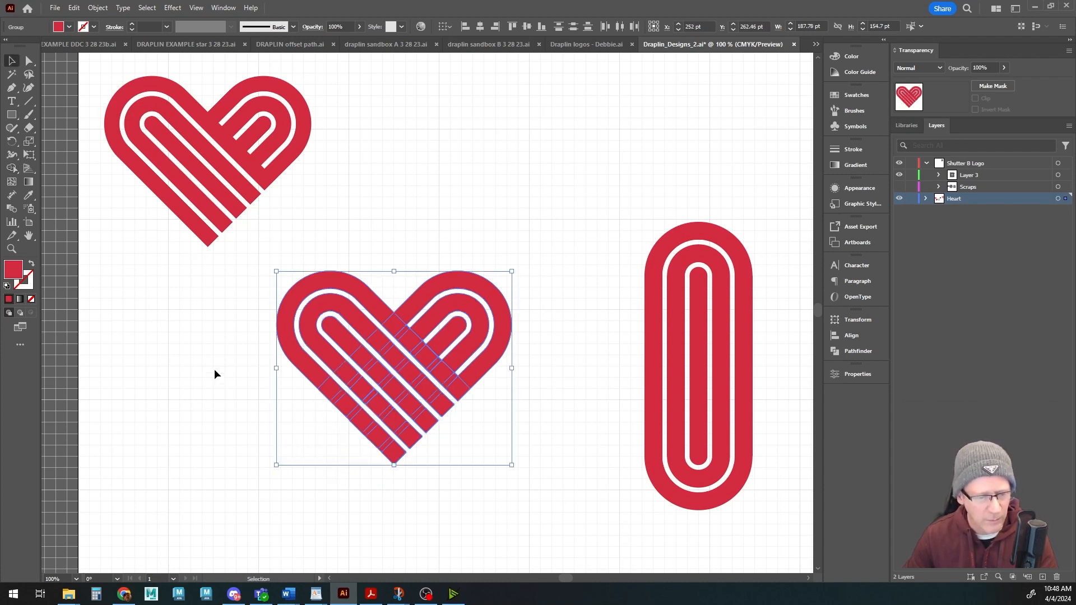
{"action": "left_click", "coordinate": [212, 368]}
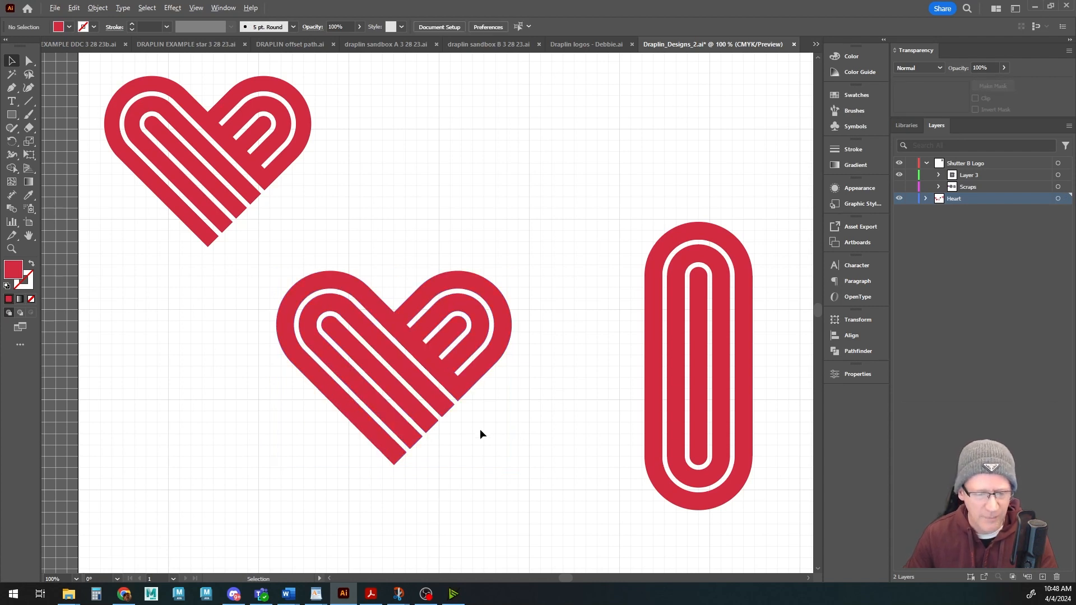
- Rotate the striped capsule 45° and add a copy in place turned 90° so the two form an X
{"action": "left_click_drag", "start_coordinate": [480, 429], "coordinate": [449, 449]}
{"action": "scroll", "coordinate": [503, 422], "scroll_direction": "down", "scroll_amount": 1}
{"action": "left_click_drag", "start_coordinate": [549, 425], "coordinate": [438, 416]}
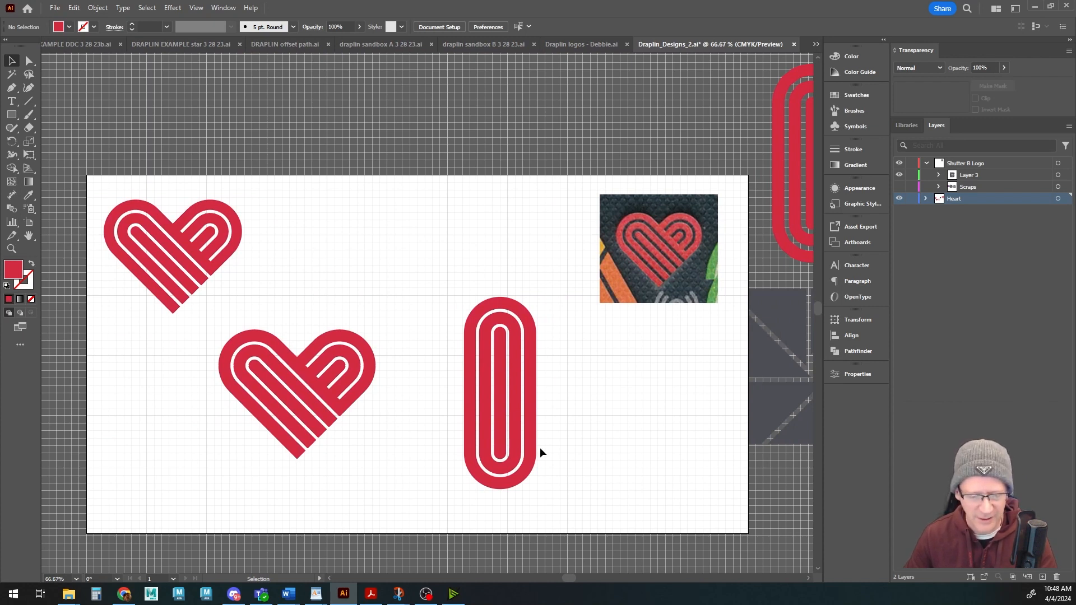
{"action": "left_click_drag", "start_coordinate": [435, 271], "coordinate": [581, 504]}
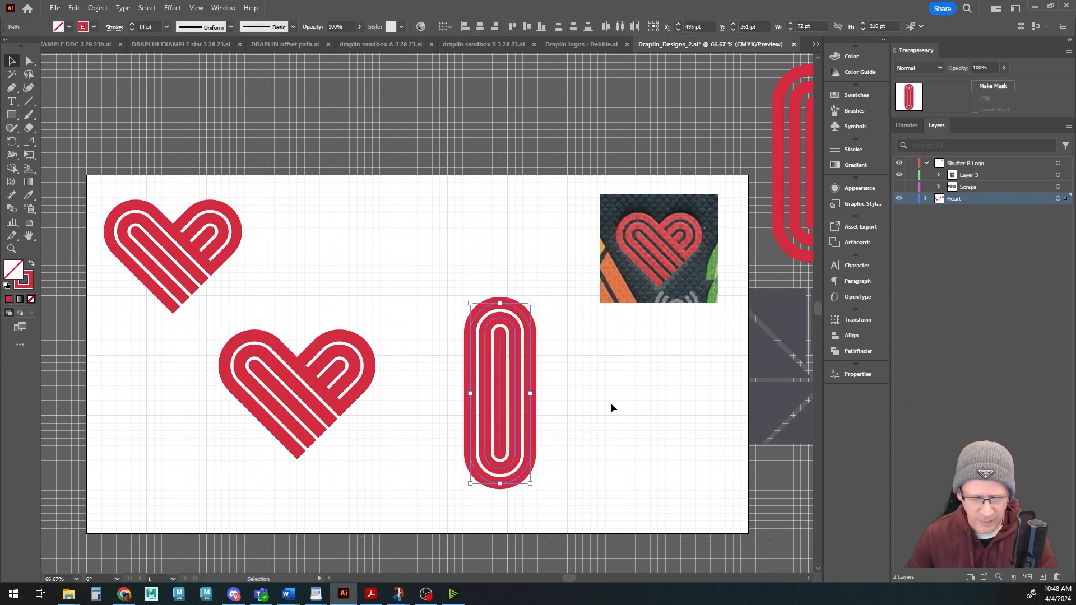
{"action": "left_click_drag", "start_coordinate": [538, 485], "coordinate": [607, 451]}
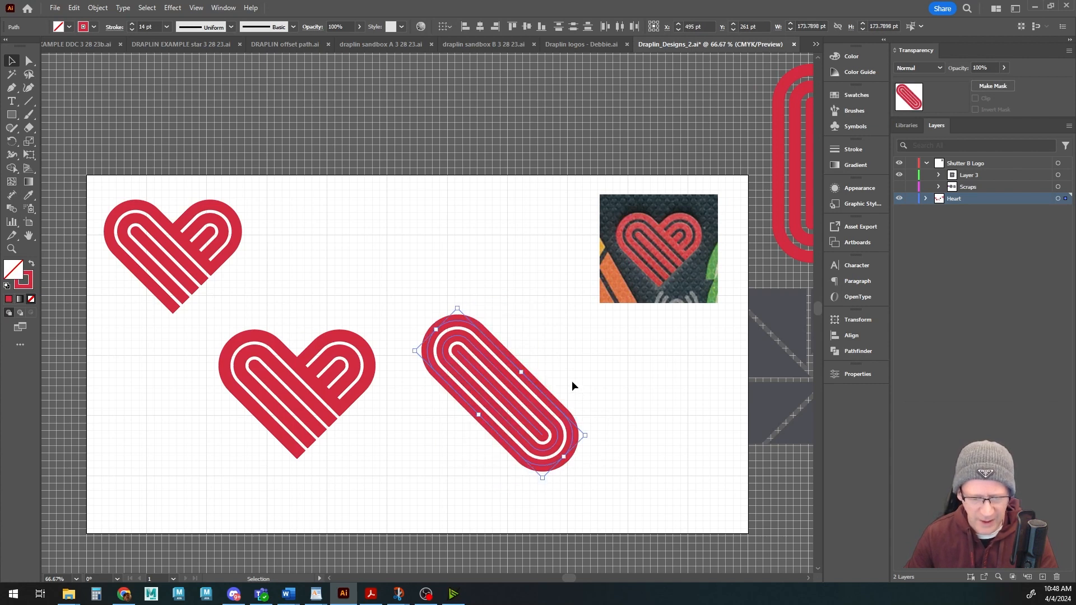
{"action": "key", "text": "ctrl"}
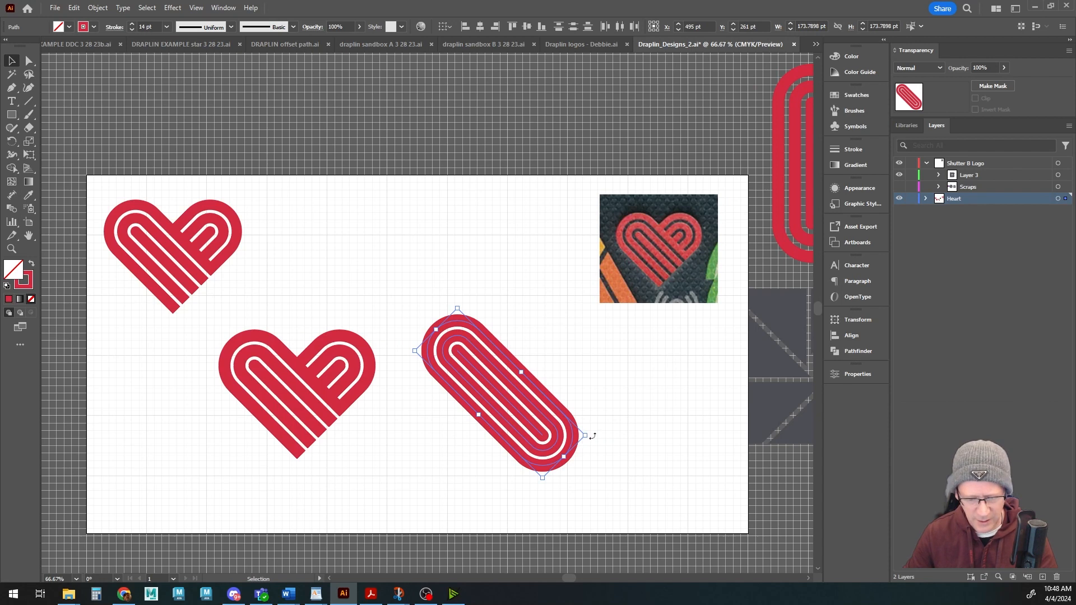
{"action": "left_click_drag", "start_coordinate": [589, 442], "coordinate": [548, 303]}
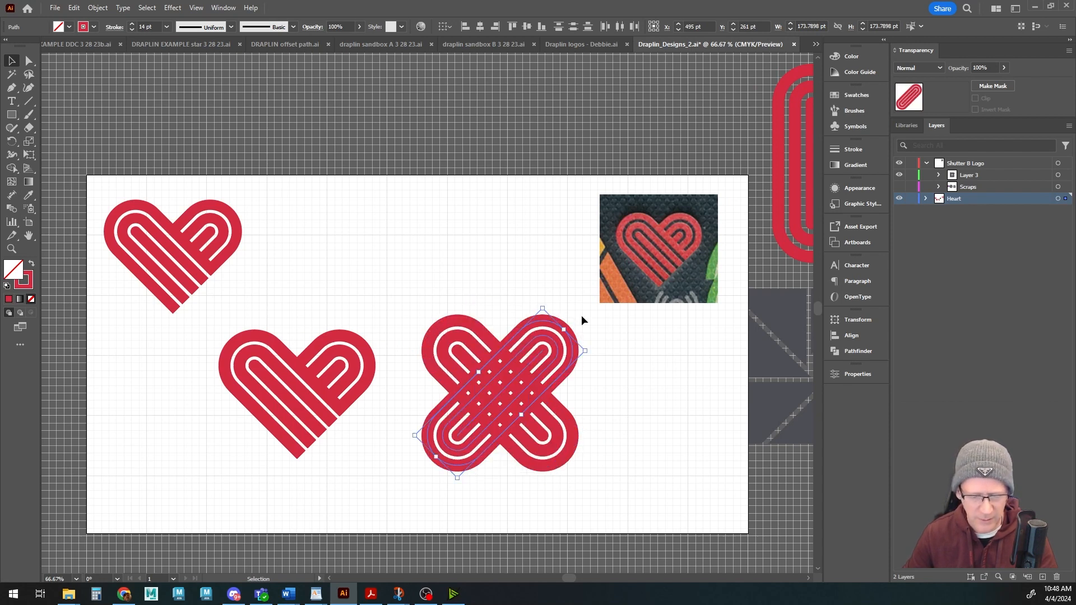
- Divide the two crossed capsules into separate pieces with Pathfinder Divide, keeping them as live strokes, and deselect
{"action": "left_click", "coordinate": [492, 273]}
{"action": "left_click_drag", "start_coordinate": [404, 291], "coordinate": [577, 471]}
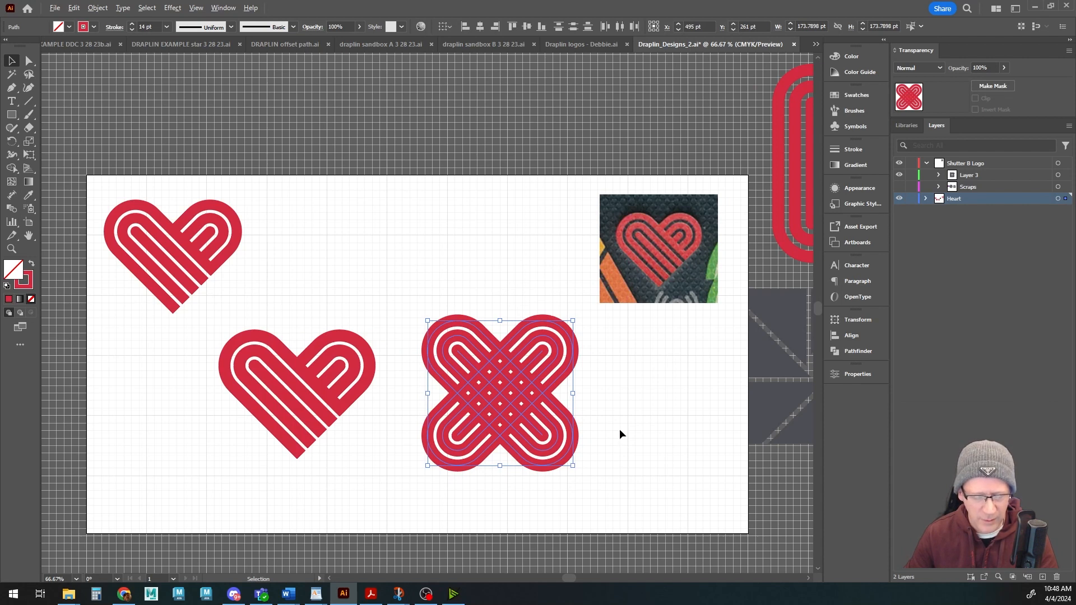
{"action": "left_click", "coordinate": [847, 351]}
{"action": "left_click", "coordinate": [705, 374]}
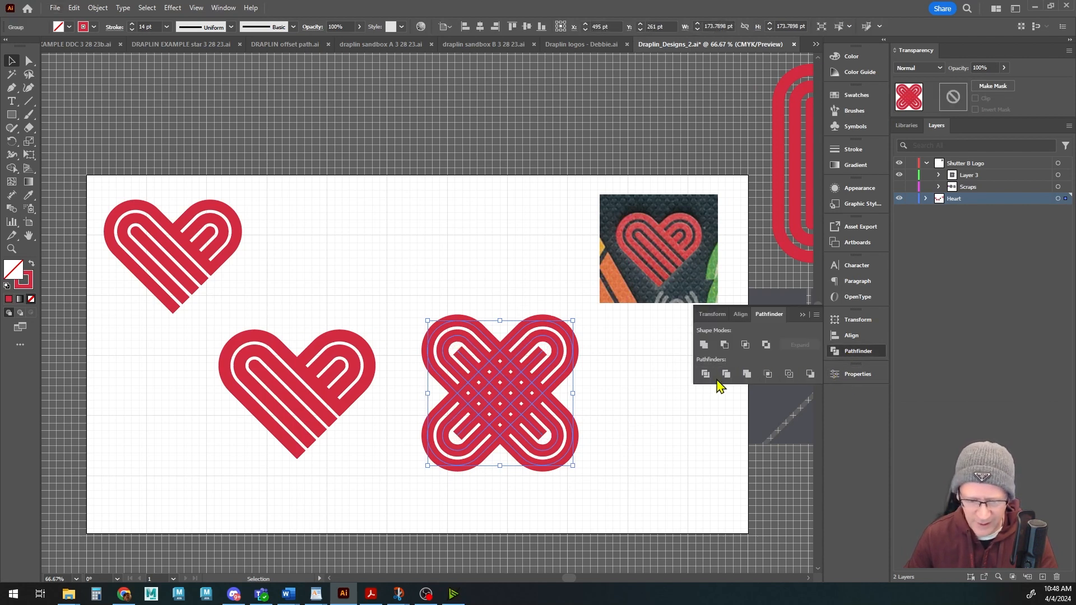
{"action": "left_click", "coordinate": [353, 218]}
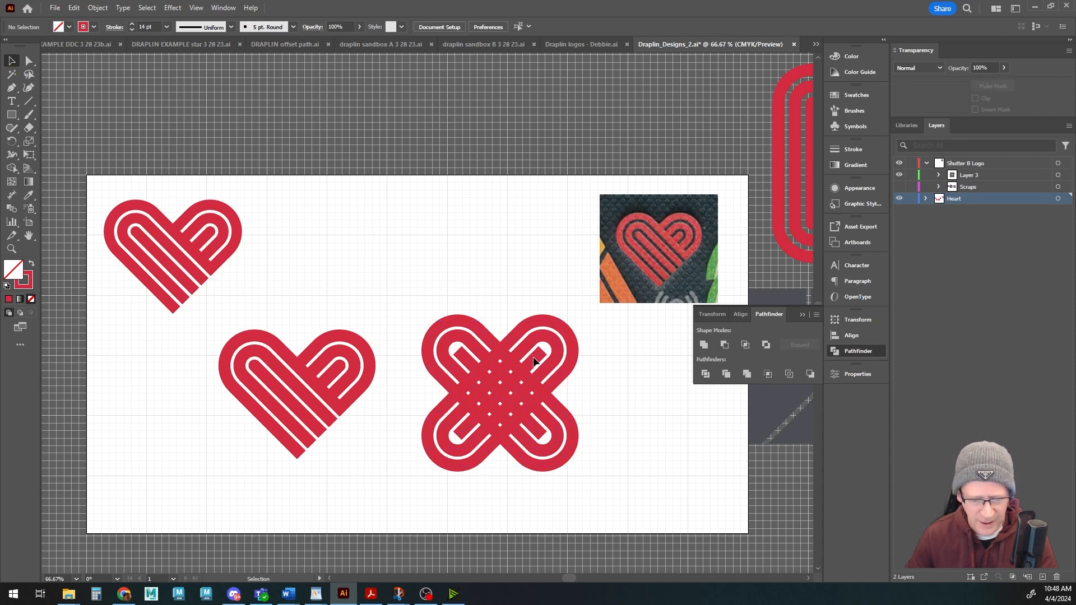
- Try the stroke cap options on the divided capsule group
{"action": "left_click", "coordinate": [535, 362]}
{"action": "scroll", "coordinate": [542, 375], "scroll_direction": "up", "scroll_amount": 1}
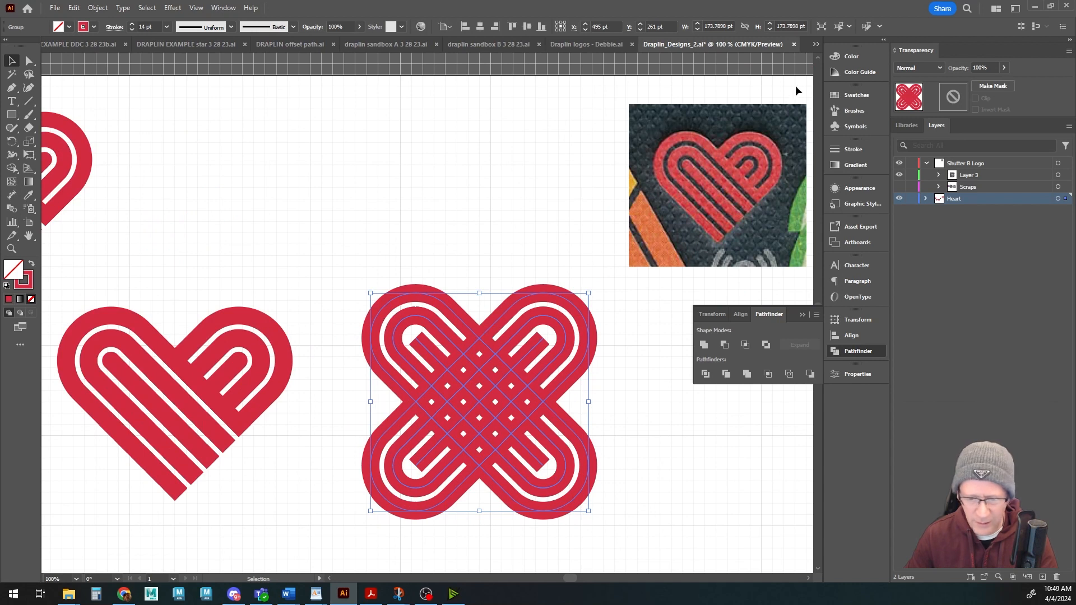
{"action": "left_click", "coordinate": [853, 149]}
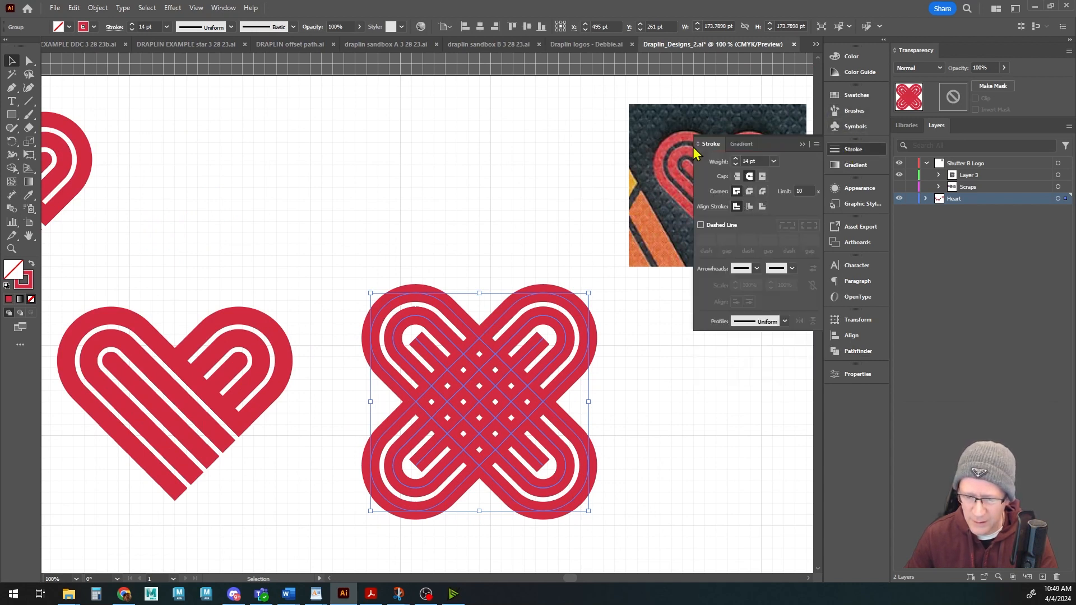
{"action": "left_click", "coordinate": [749, 178]}
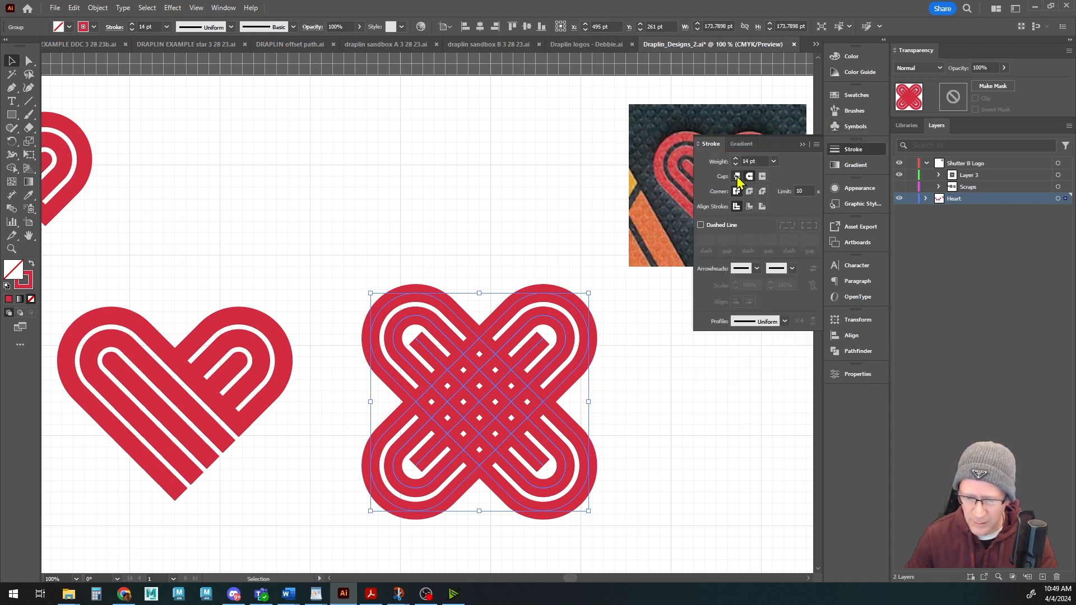
{"action": "left_click", "coordinate": [433, 192]}
- Ungroup the divided X of crossed capsules and deselect it
{"action": "left_click_drag", "start_coordinate": [336, 248], "coordinate": [596, 528]}
{"action": "left_click", "coordinate": [99, 7]}
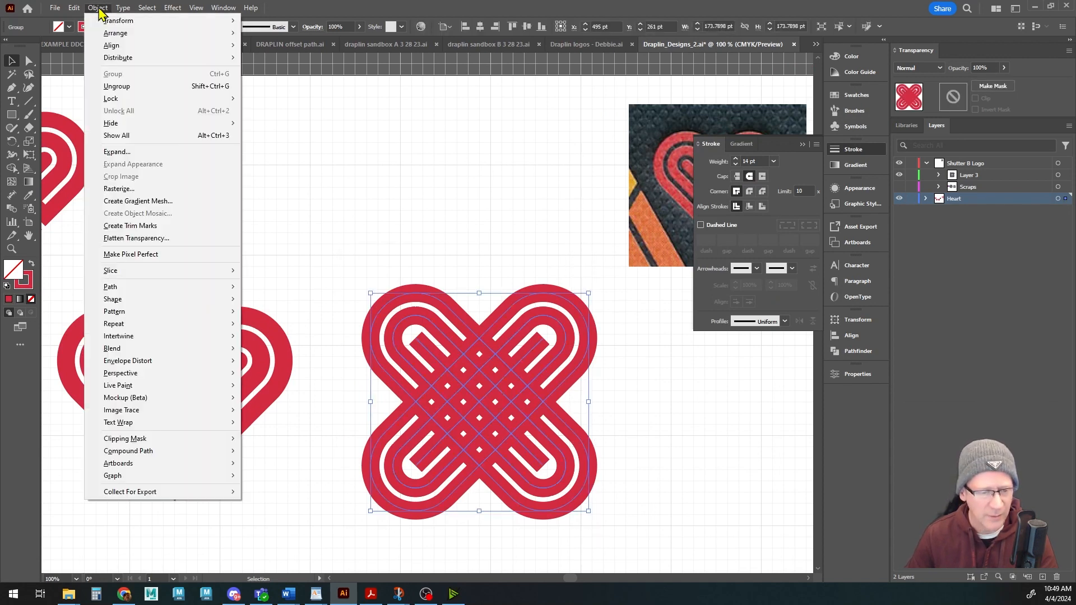
{"action": "left_click", "coordinate": [121, 86]}
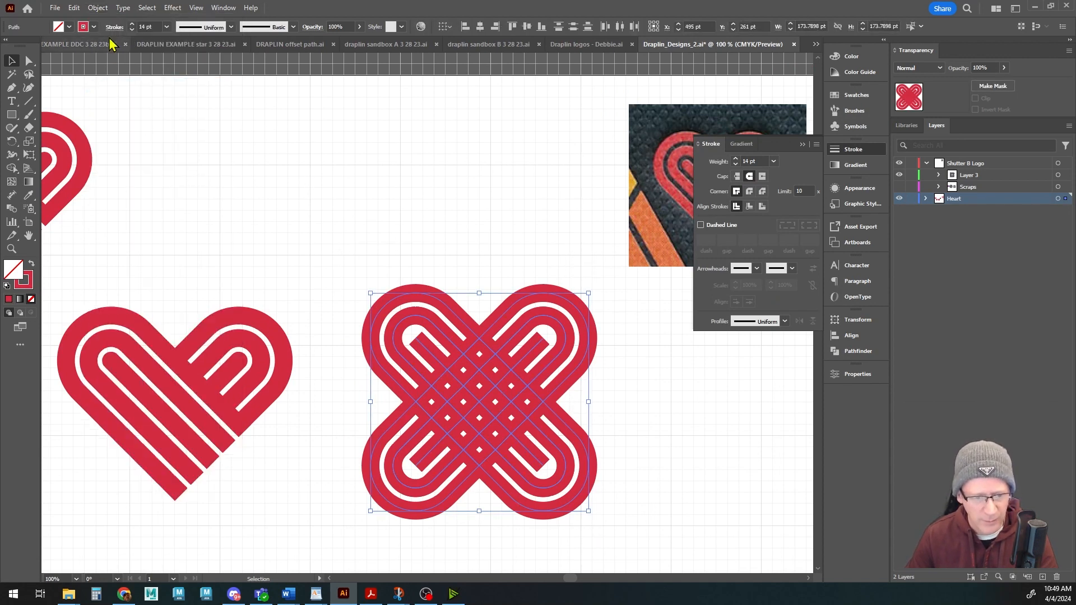
{"action": "left_click", "coordinate": [98, 8]}
{"action": "left_click", "coordinate": [372, 197]}
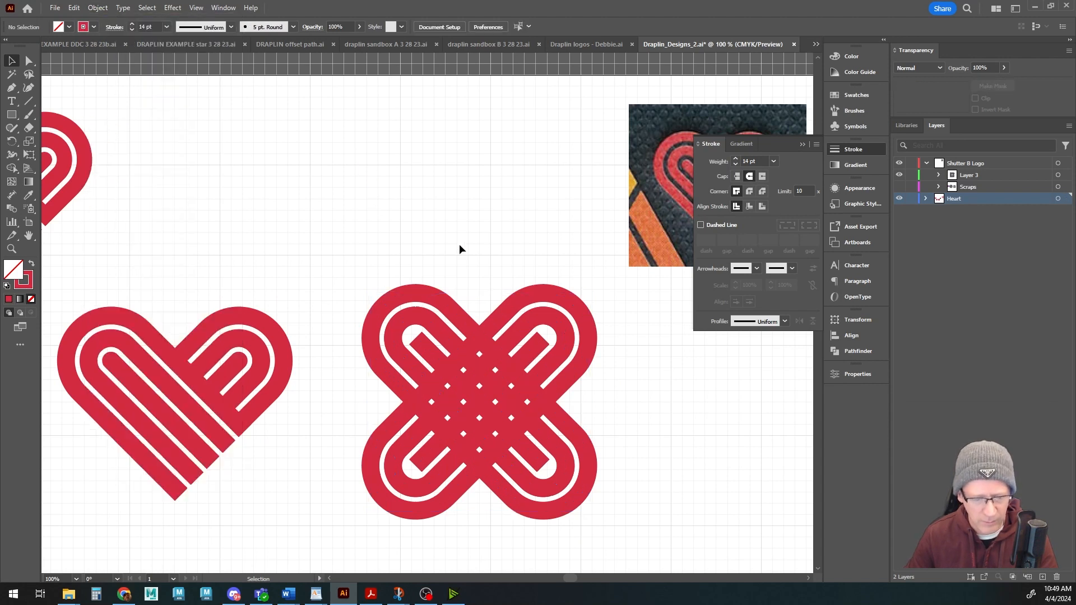
- Try the round stroke cap on the inner piece of the X's upper-right loop, then select that loop's pieces
{"action": "left_click", "coordinate": [533, 354]}
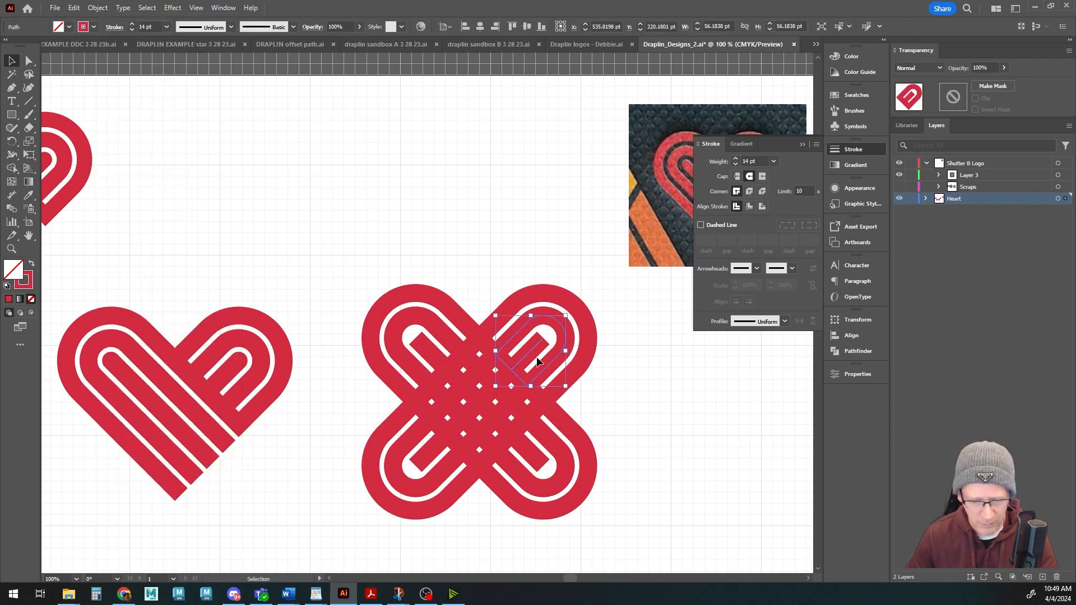
{"action": "left_click", "coordinate": [749, 176]}
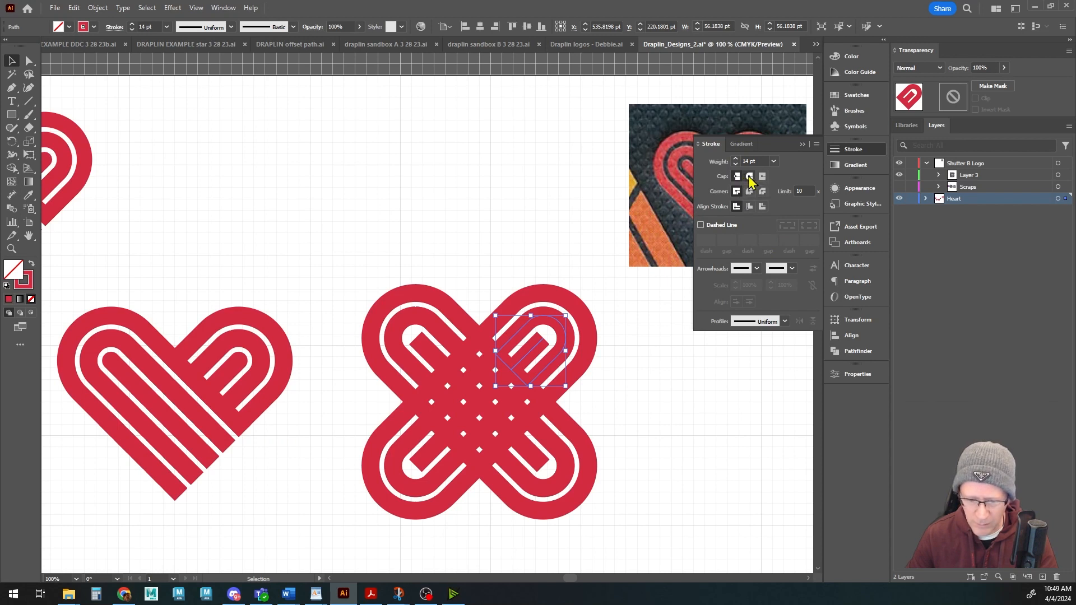
{"action": "left_click", "coordinate": [456, 221]}
{"action": "left_click", "coordinate": [541, 322]}
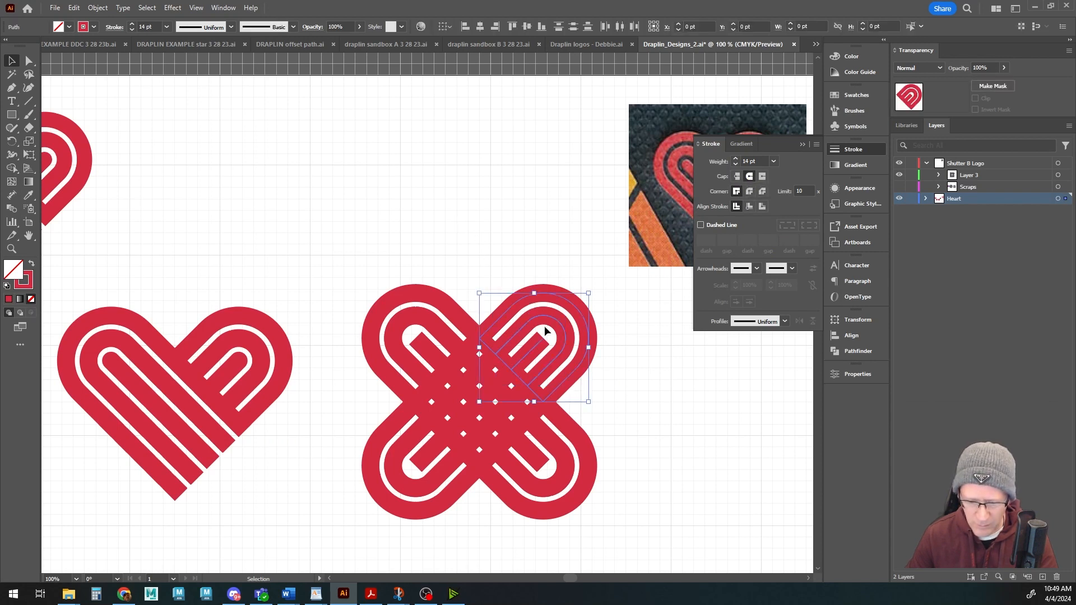
{"action": "left_click", "coordinate": [96, 8]}
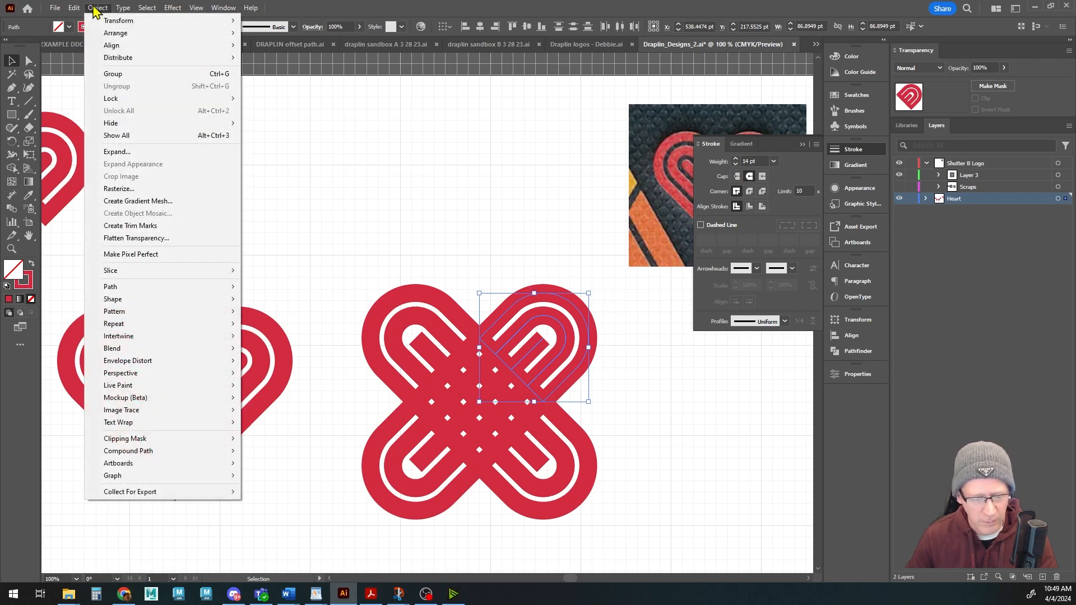
{"action": "left_click", "coordinate": [96, 7]}
- Delete the lower-left and lower-right loop pieces of the divided X to leave a heart outline
{"action": "scroll", "coordinate": [509, 403], "scroll_direction": "up", "scroll_amount": 1, "text": "alt"}
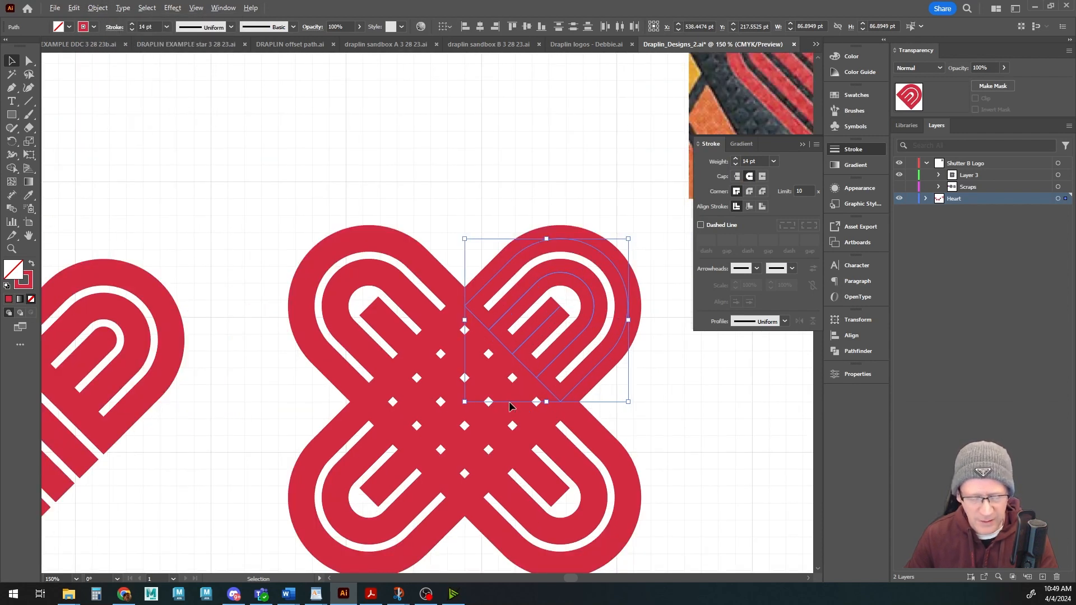
{"action": "left_click", "coordinate": [414, 357]}
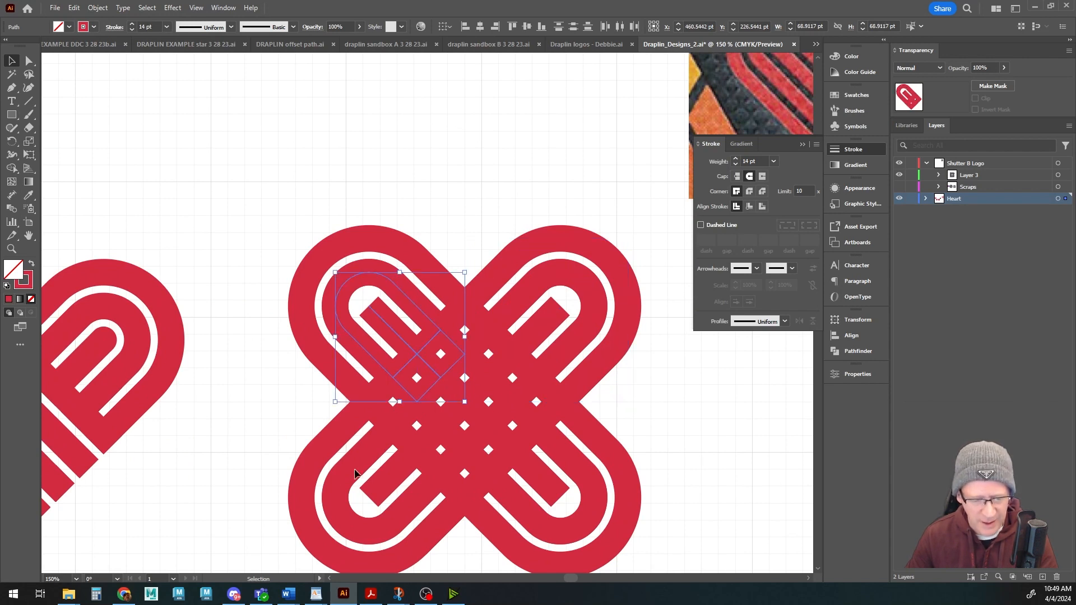
{"action": "left_click", "coordinate": [338, 470]}
{"action": "scroll", "coordinate": [429, 485], "scroll_direction": "down", "scroll_amount": 2}
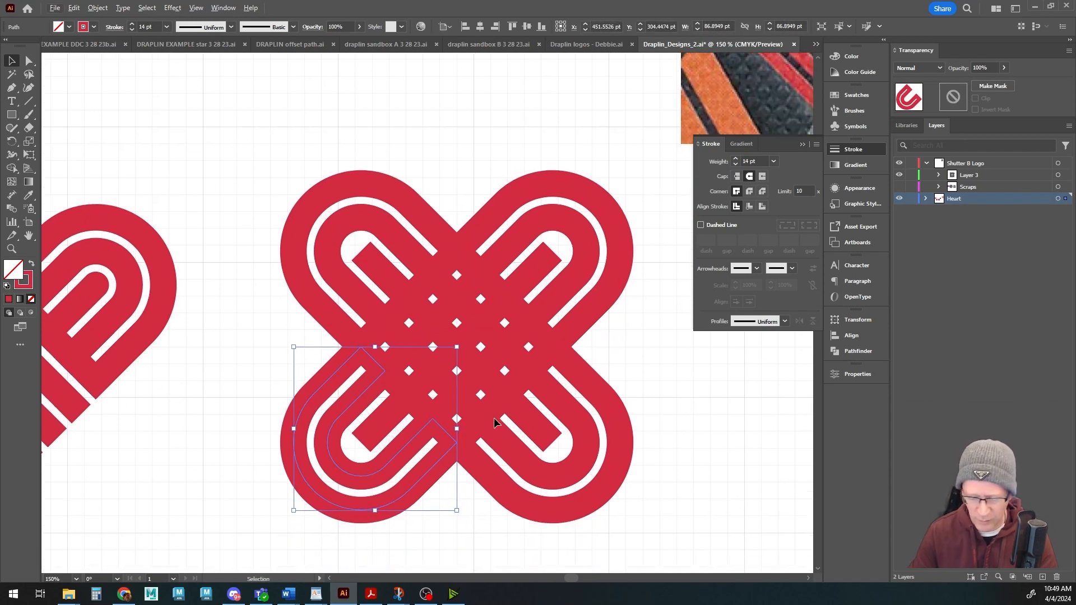
{"action": "left_click", "coordinate": [493, 418]}
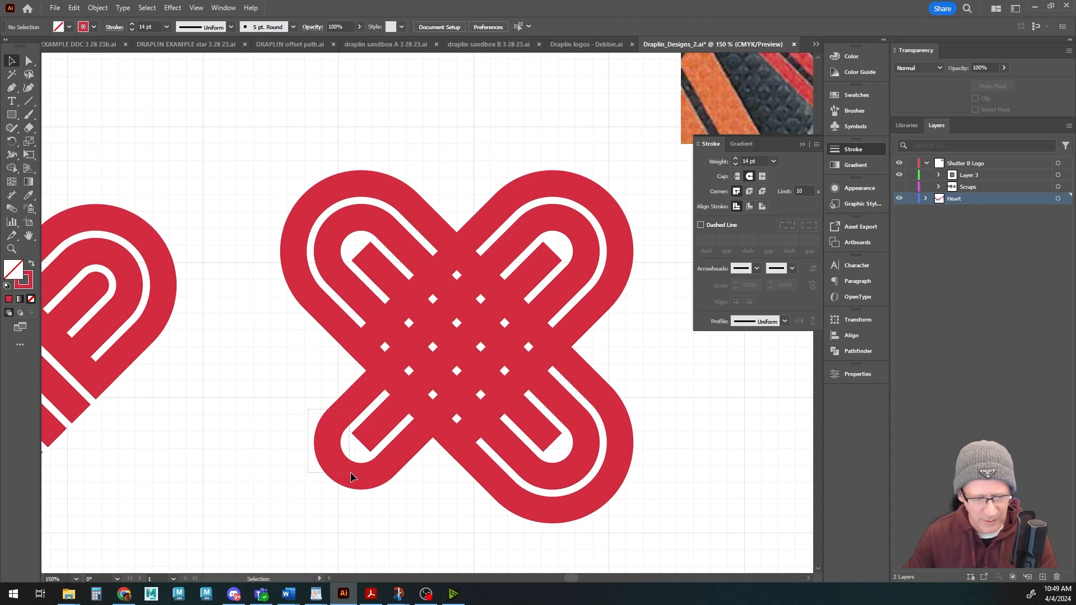
{"action": "left_click_drag", "start_coordinate": [351, 471], "coordinate": [365, 482]}
{"action": "key", "text": "Delete"}
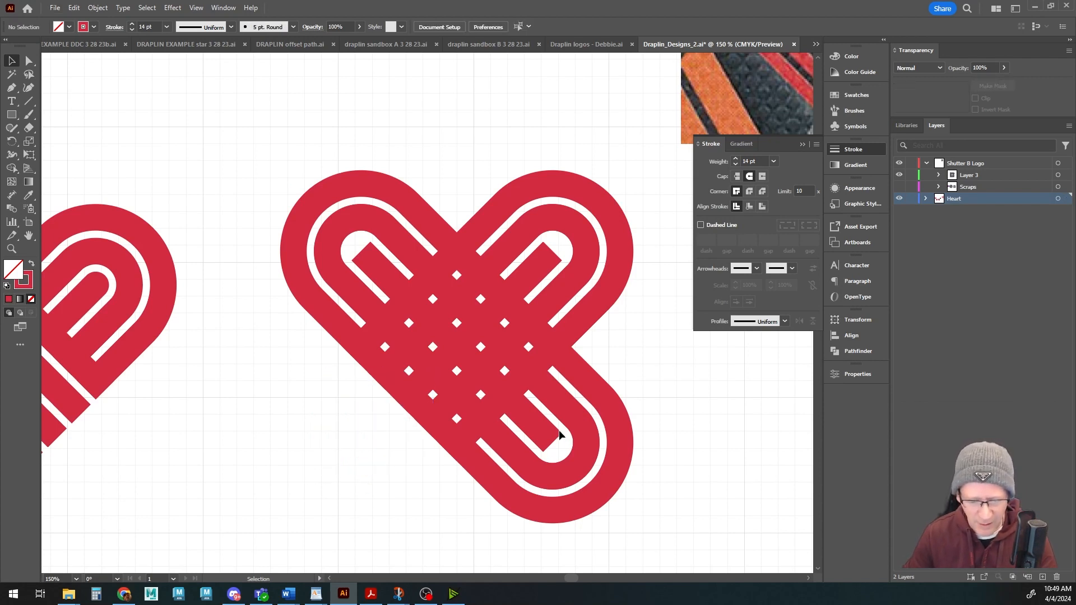
{"action": "left_click_drag", "start_coordinate": [614, 510], "coordinate": [616, 509]}
{"action": "key", "text": "Delete"}
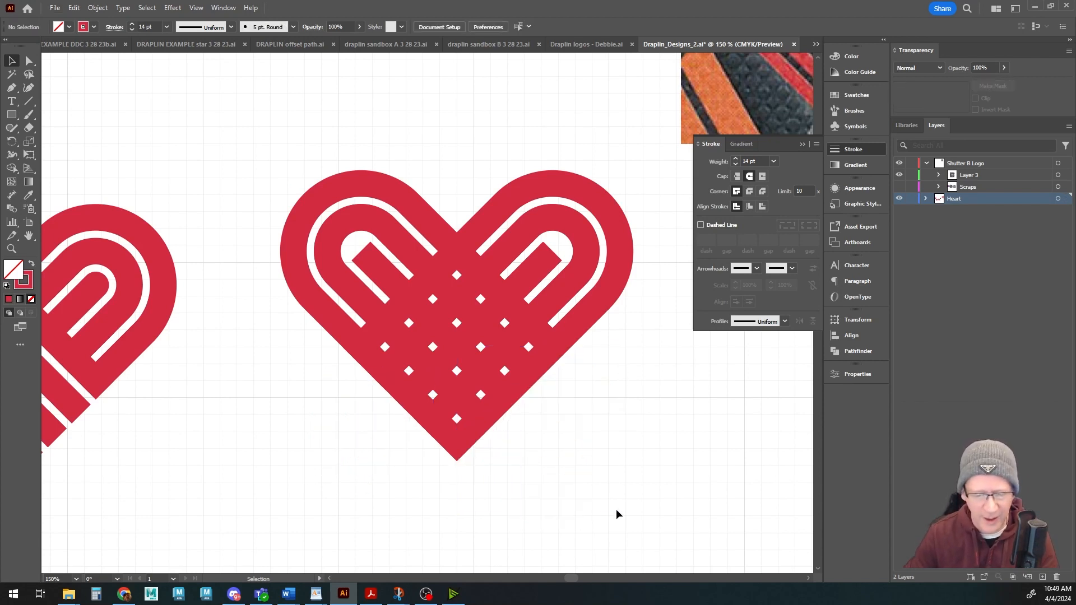
{"action": "scroll", "coordinate": [532, 394], "scroll_direction": "up", "scroll_amount": 3}
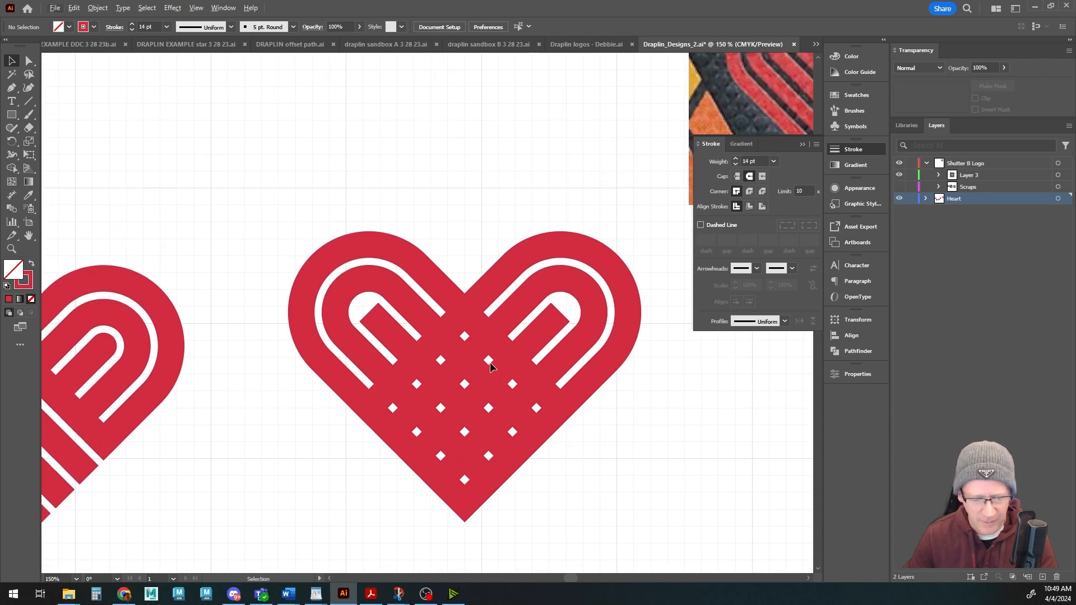
{"action": "left_click", "coordinate": [435, 418]}
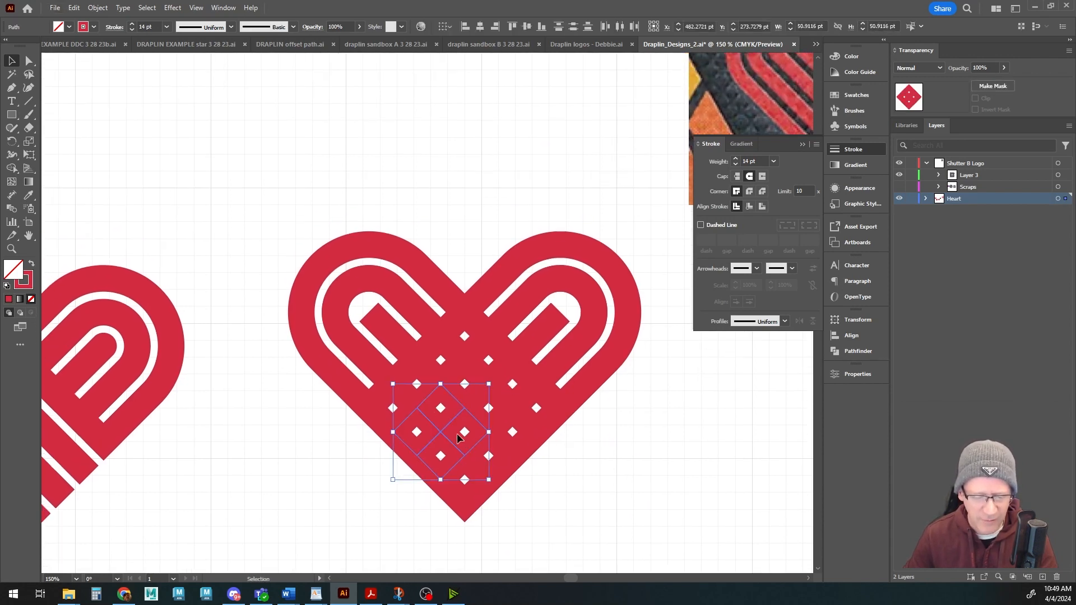
{"action": "left_click_drag", "start_coordinate": [440, 436], "coordinate": [362, 463]}
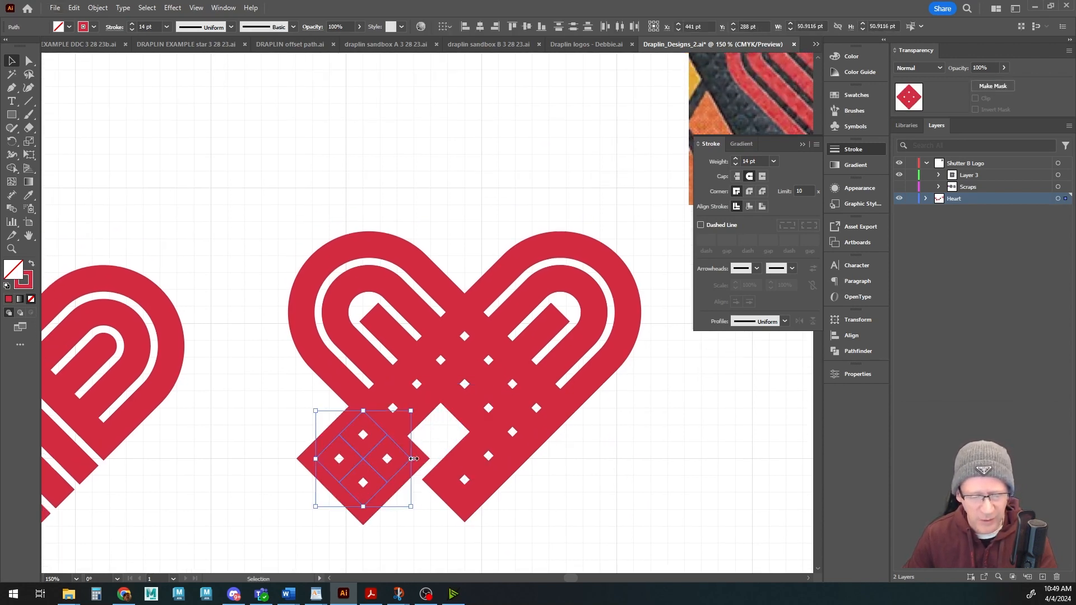
{"action": "left_click_drag", "start_coordinate": [539, 446], "coordinate": [567, 379]}
{"action": "key", "text": "ctrl+z"}
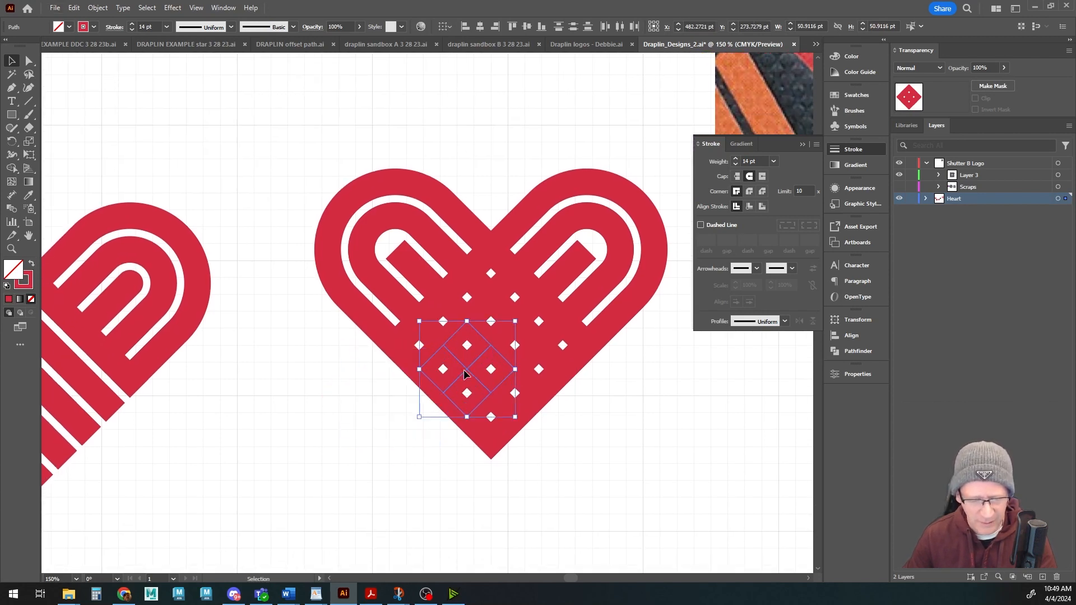
- Move the four-hole diamond and the notched piece beside it out of the heart, side by side below it
{"action": "left_click_drag", "start_coordinate": [463, 369], "coordinate": [308, 450]}
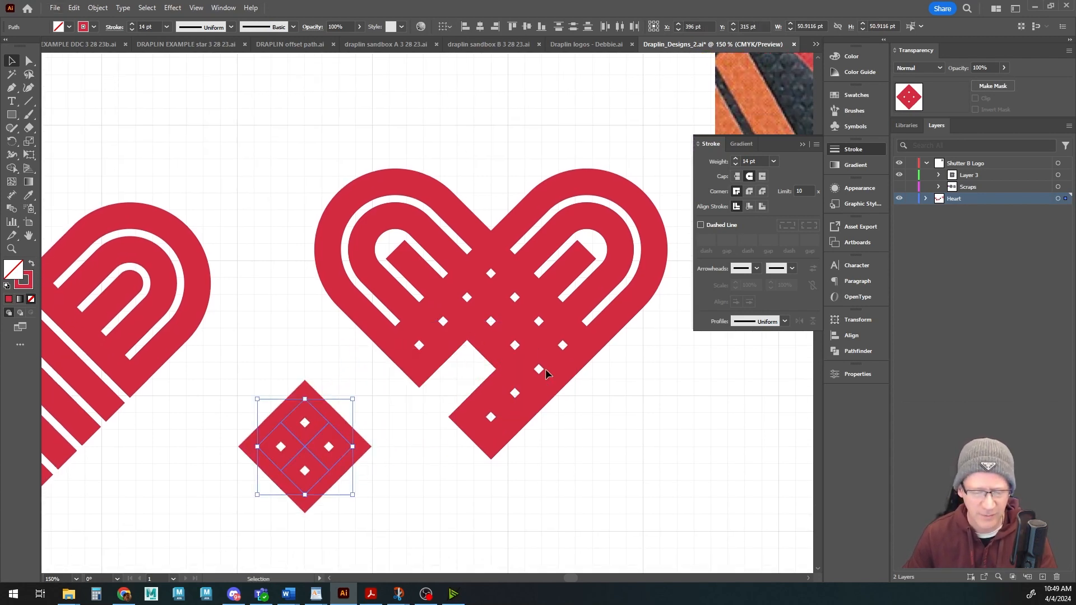
{"action": "left_click", "coordinate": [512, 361]}
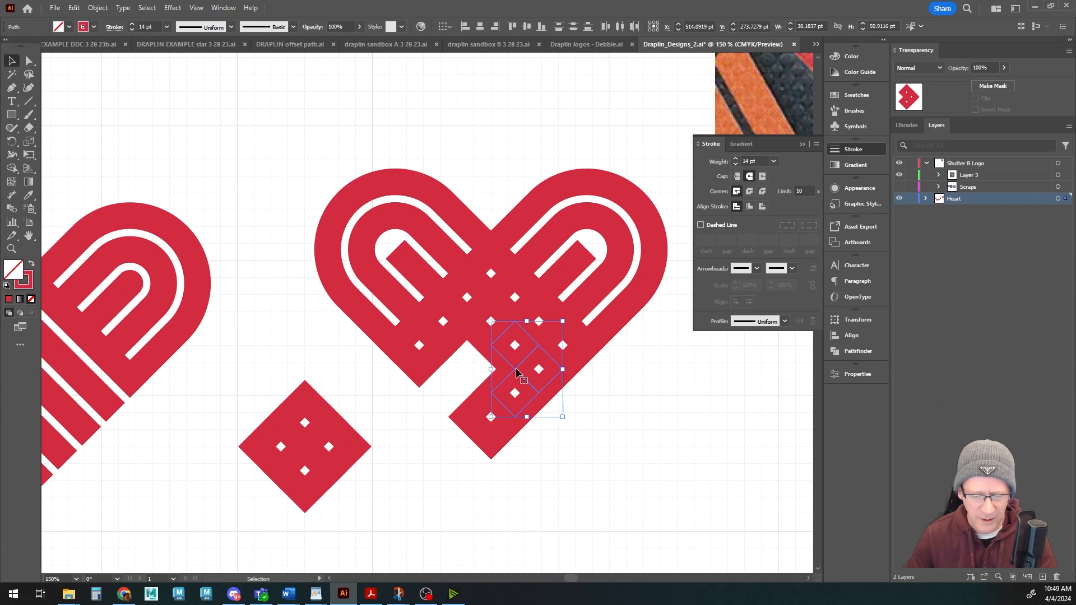
{"action": "left_click_drag", "start_coordinate": [516, 369], "coordinate": [406, 451]}
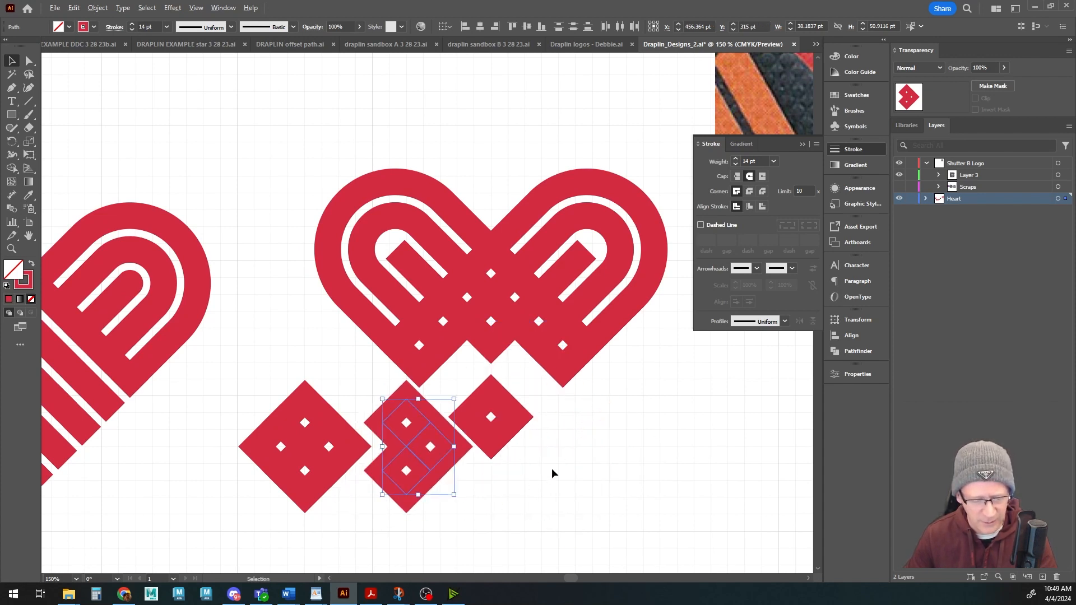
{"action": "left_click_drag", "start_coordinate": [558, 469], "coordinate": [552, 411]}
{"action": "left_click_drag", "start_coordinate": [219, 345], "coordinate": [383, 442]}
{"action": "left_click_drag", "start_coordinate": [400, 394], "coordinate": [368, 480]}
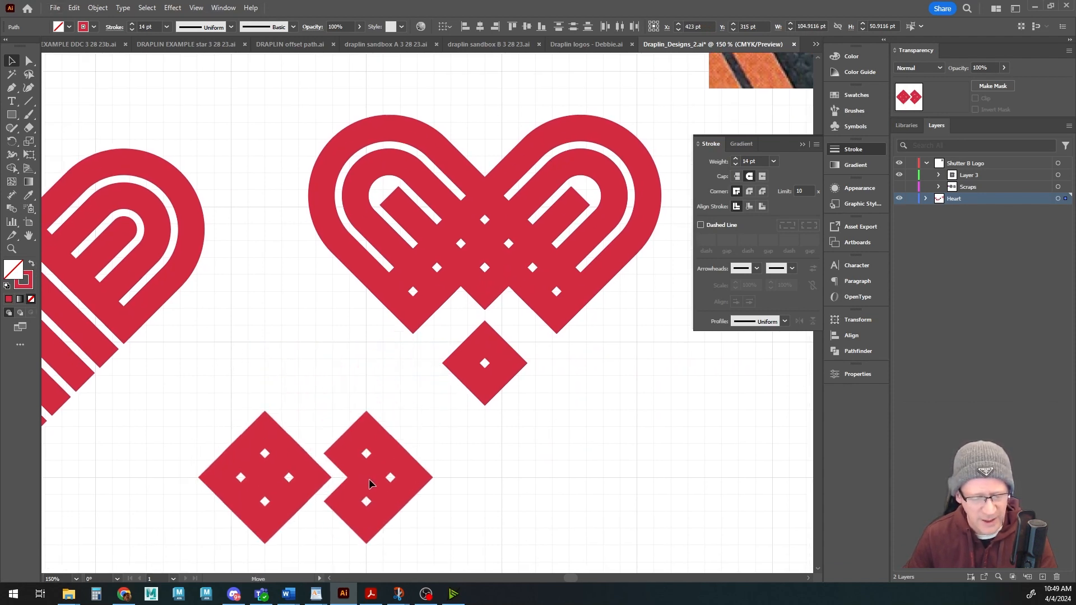
{"action": "left_click", "coordinate": [486, 462]}
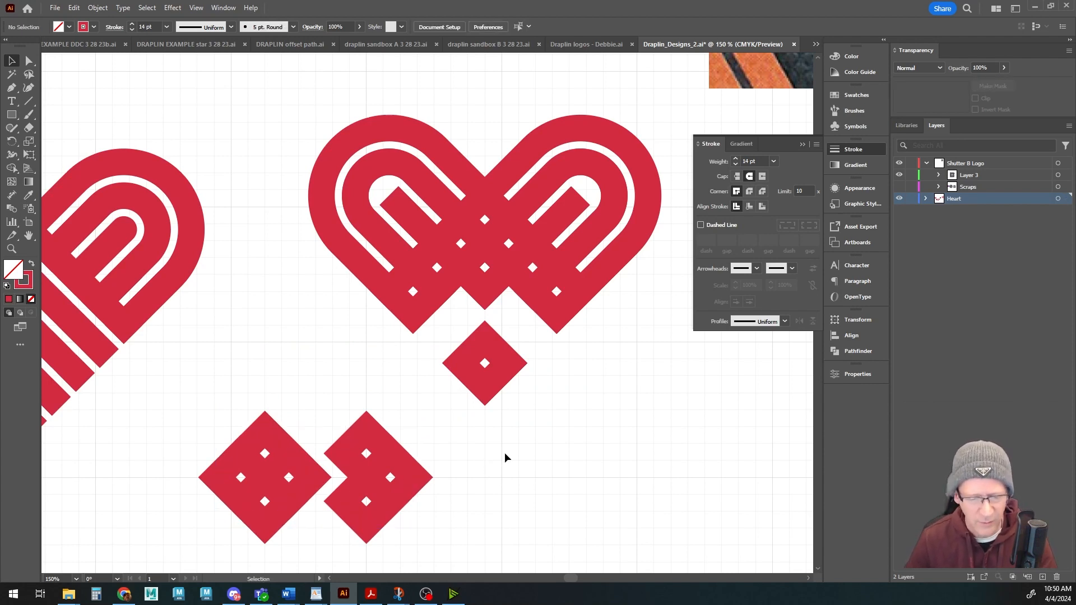
- Move the two small single-hole diamonds from the heart's lower centre and tip down beside the notched piece
{"action": "left_click_drag", "start_coordinate": [455, 269], "coordinate": [465, 537]}
{"action": "left_click", "coordinate": [458, 368]}
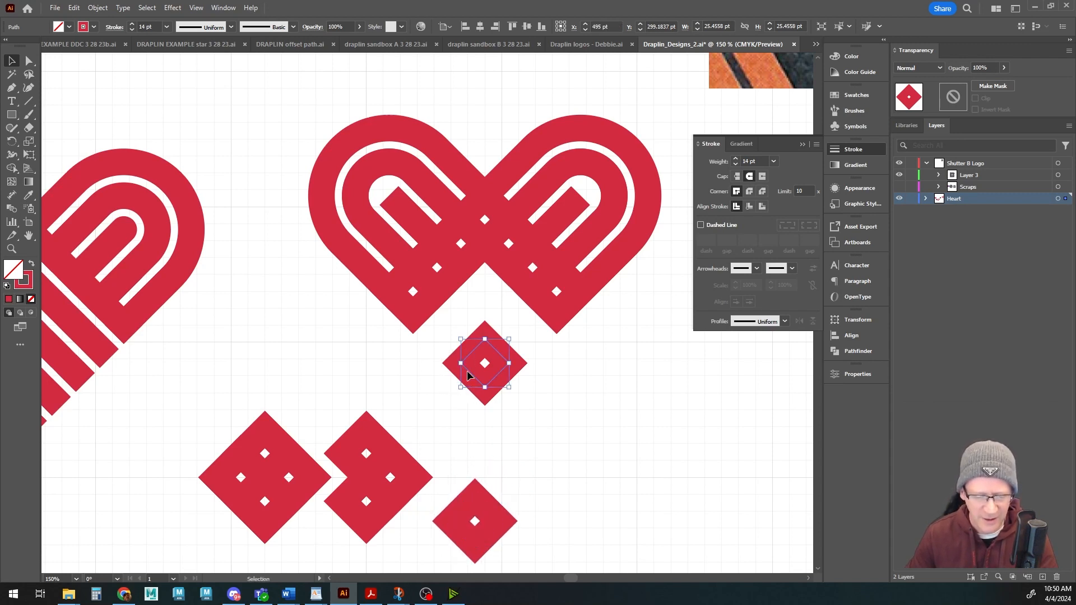
{"action": "left_click_drag", "start_coordinate": [465, 386], "coordinate": [452, 445]}
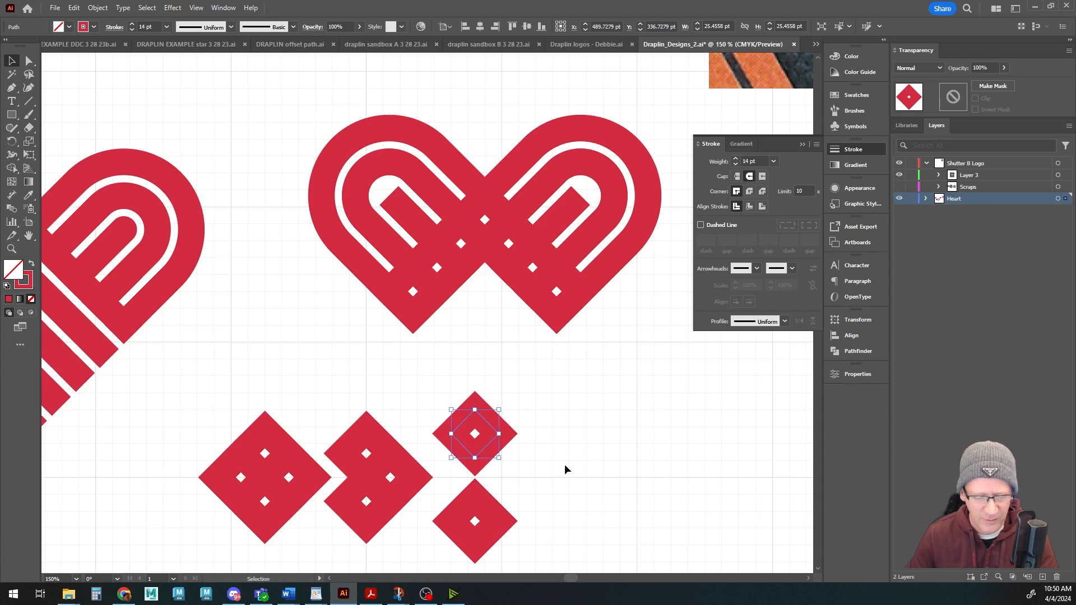
- Compare the Shape Builder heart with the divided heart and its loose diamond pieces
{"action": "left_click", "coordinate": [548, 442]}
{"action": "scroll", "coordinate": [548, 440], "scroll_direction": "down", "scroll_amount": 1}
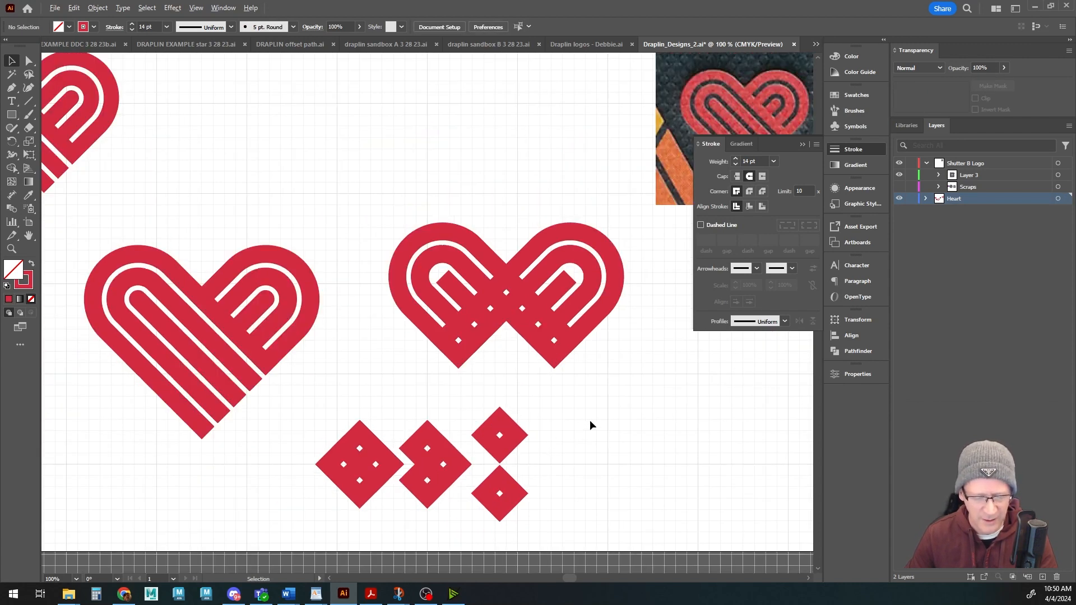
{"action": "left_click_drag", "start_coordinate": [588, 426], "coordinate": [570, 367]}
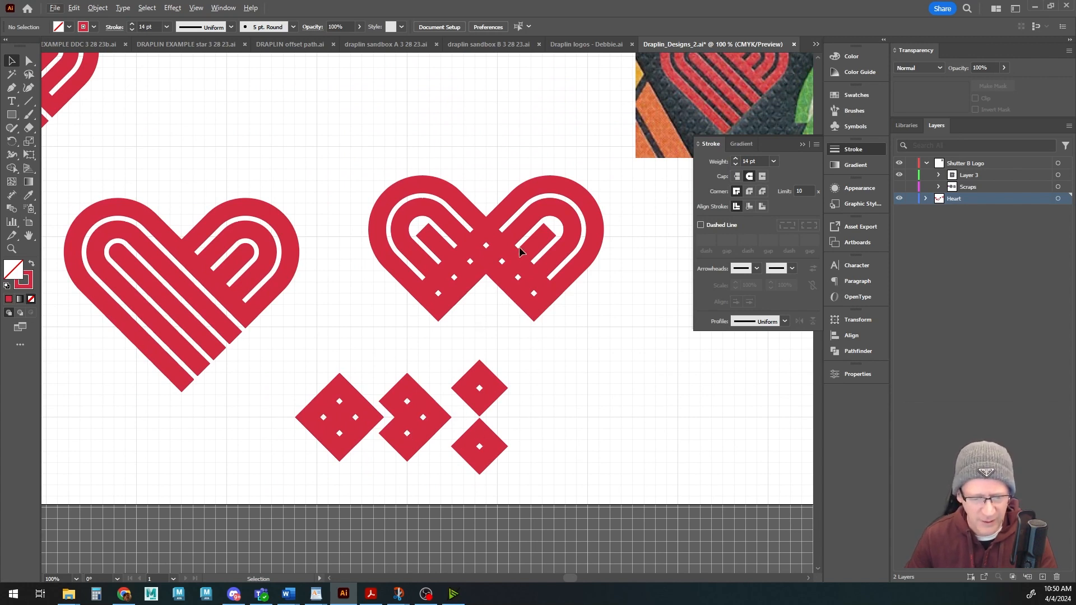
{"action": "left_click_drag", "start_coordinate": [446, 343], "coordinate": [509, 366]}
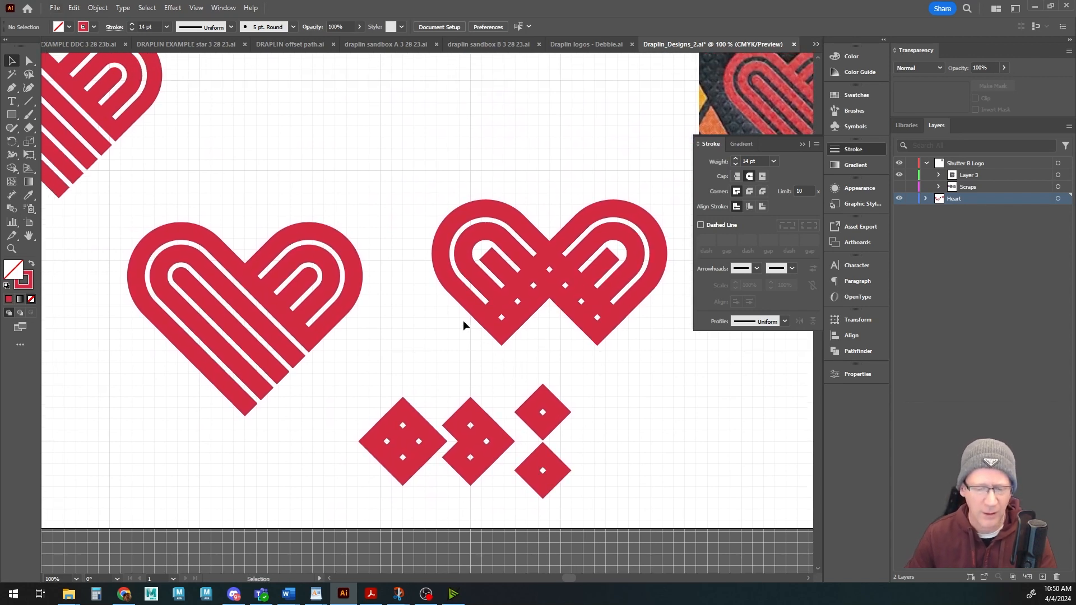
{"action": "left_click", "coordinate": [187, 241]}
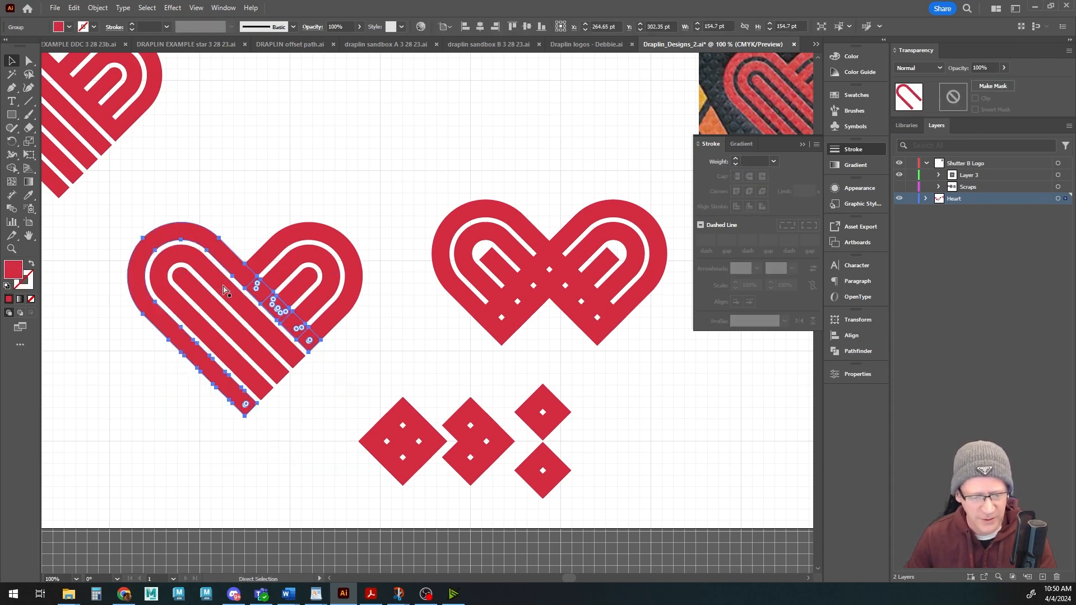
{"action": "key", "text": "v"}
{"action": "left_click", "coordinate": [355, 390]}
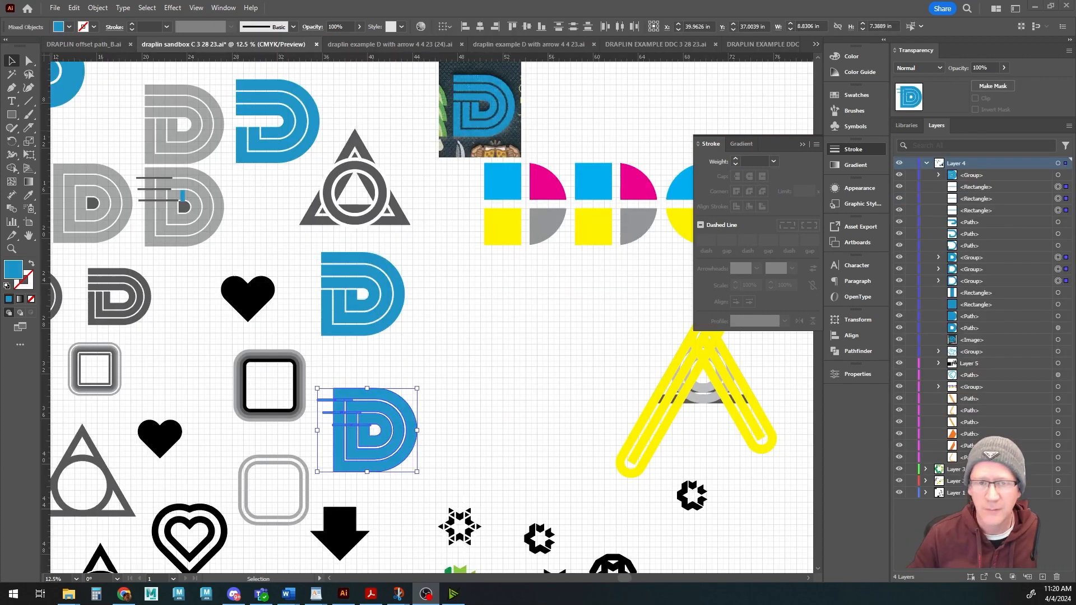
- In the draplin sandbox C document, move the blue D reference photo into the empty area below the coloured squares and quarter circles
{"action": "left_click", "coordinate": [666, 8]}
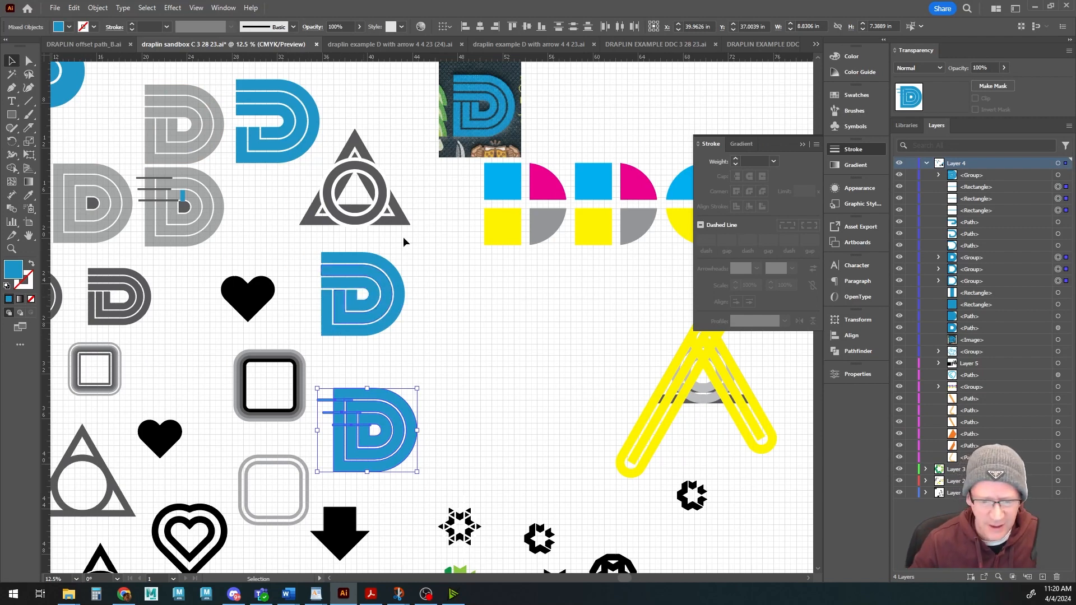
{"action": "left_click_drag", "start_coordinate": [471, 126], "coordinate": [594, 309]}
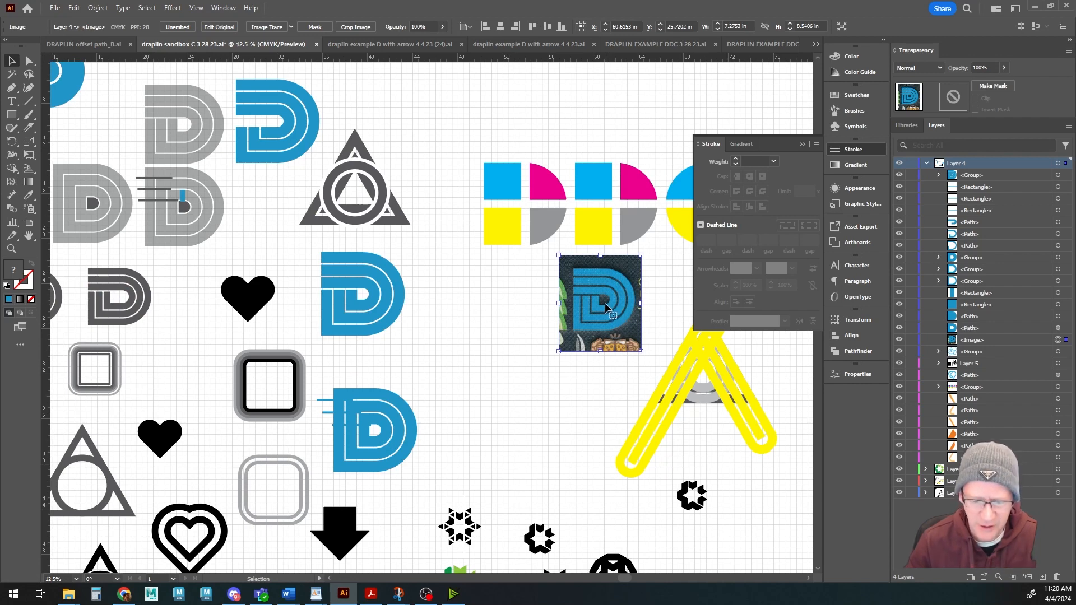
{"action": "scroll", "coordinate": [606, 306], "scroll_direction": "up", "scroll_amount": 2, "text": "alt"}
{"action": "scroll", "coordinate": [607, 303], "scroll_direction": "down", "scroll_amount": 1, "text": "alt"}
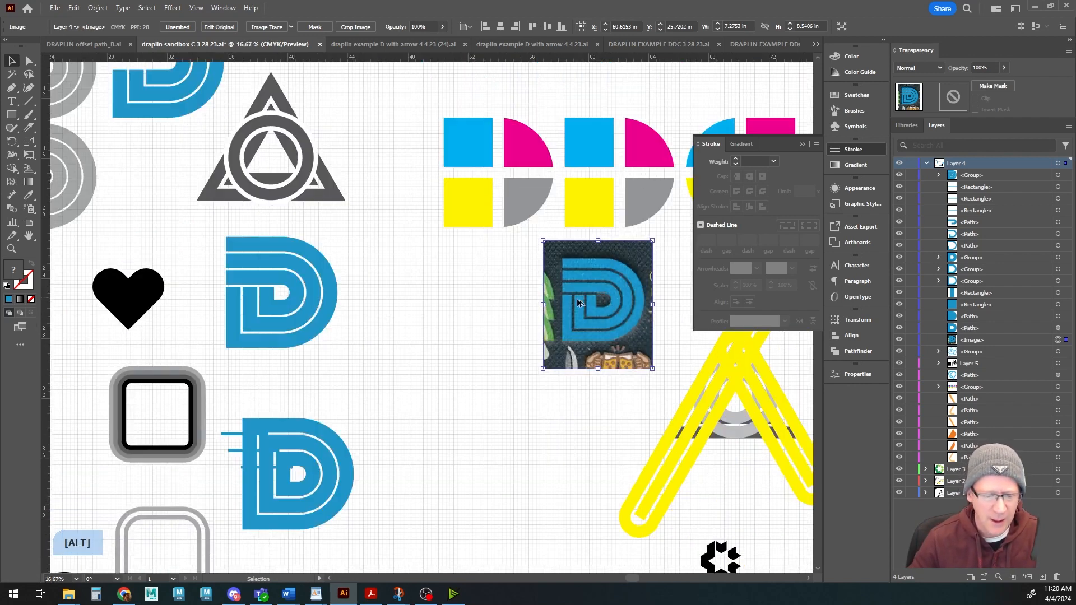
{"action": "left_click_drag", "start_coordinate": [406, 340], "coordinate": [395, 327]}
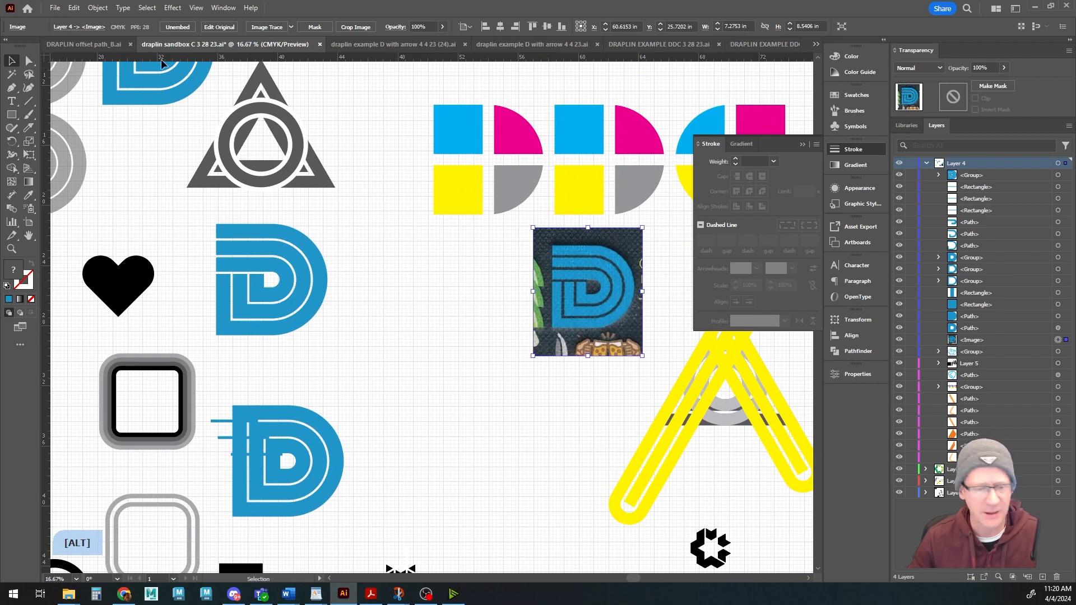
- Turn on Snap to Grid for the document
{"action": "left_click", "coordinate": [196, 8]}
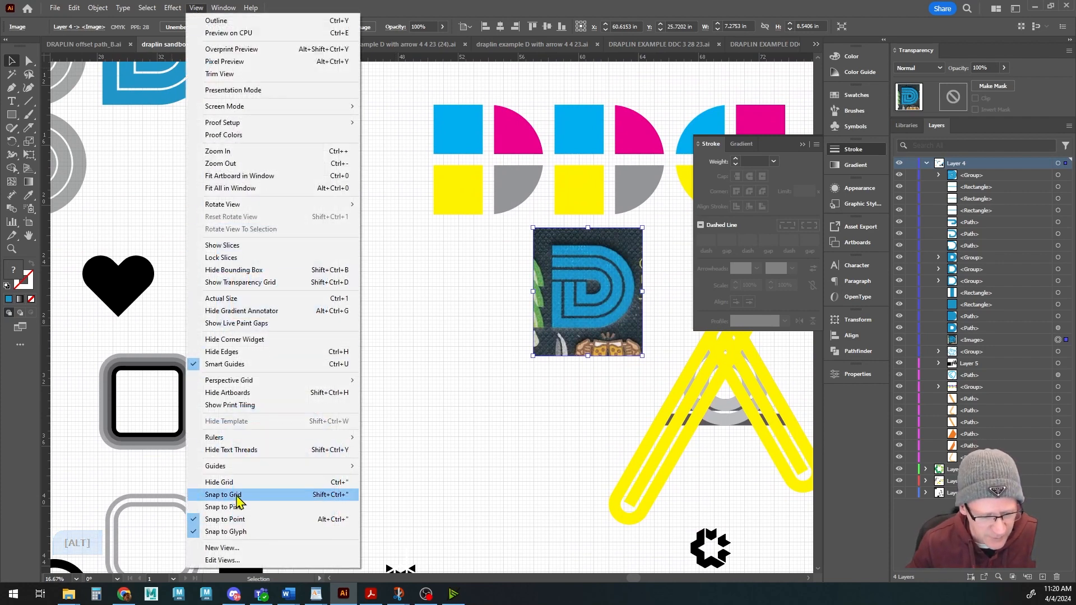
{"action": "left_click", "coordinate": [236, 495]}
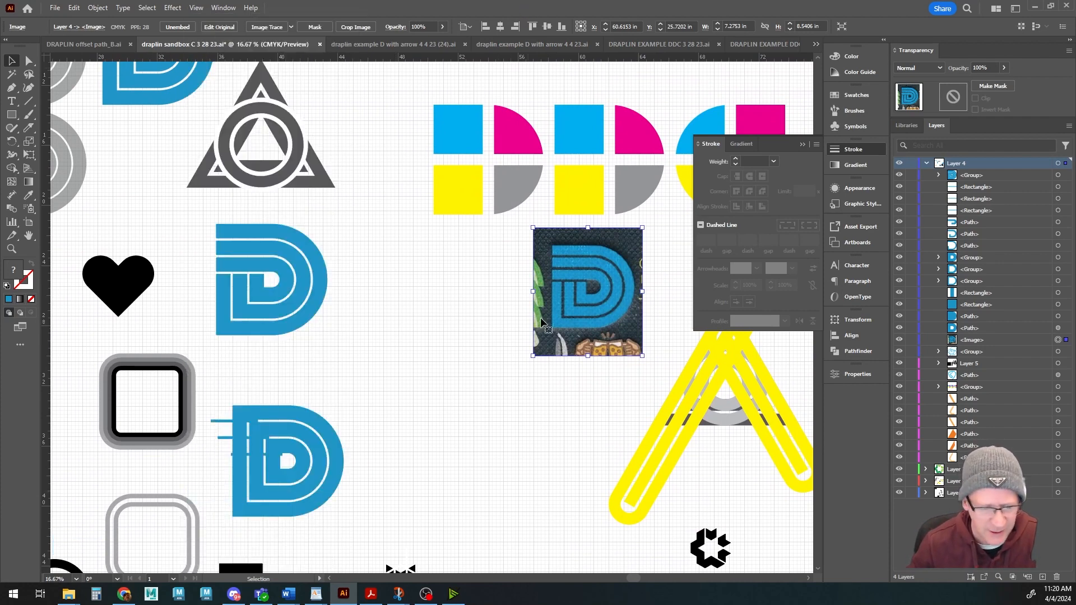
{"action": "left_click", "coordinate": [11, 114]}
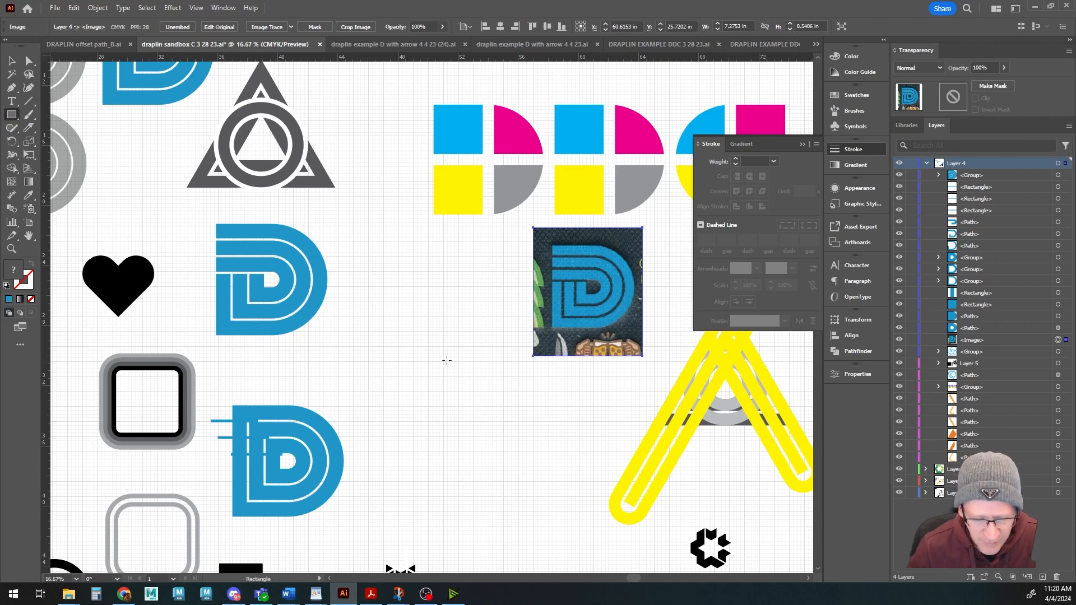
{"action": "scroll", "coordinate": [429, 384], "scroll_direction": "up", "scroll_amount": 2}
{"action": "left_click", "coordinate": [196, 8]}
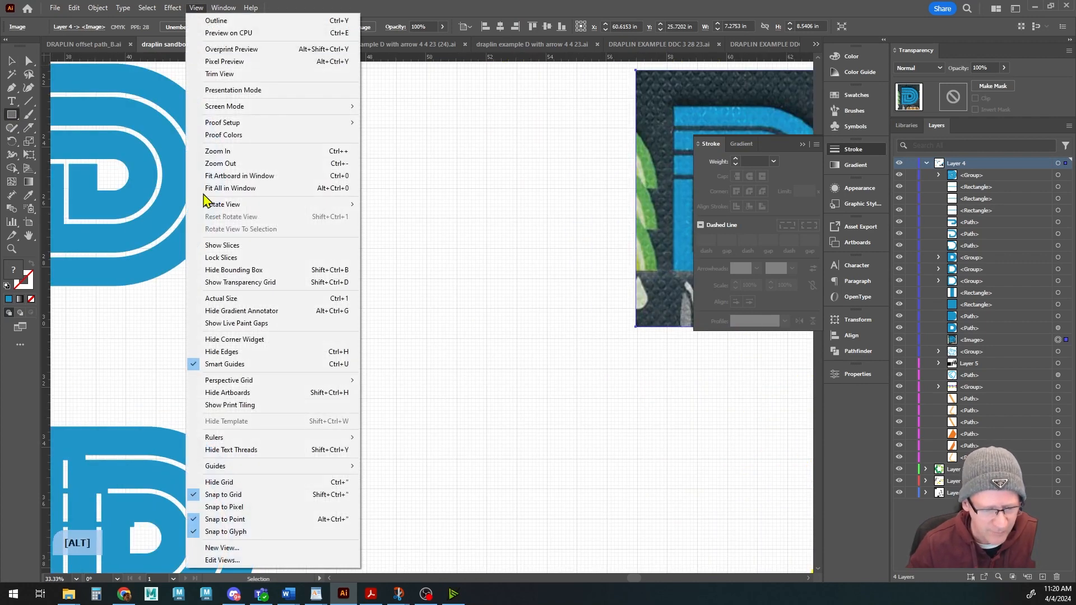
{"action": "scroll", "coordinate": [464, 278], "scroll_direction": "down", "scroll_amount": 2}
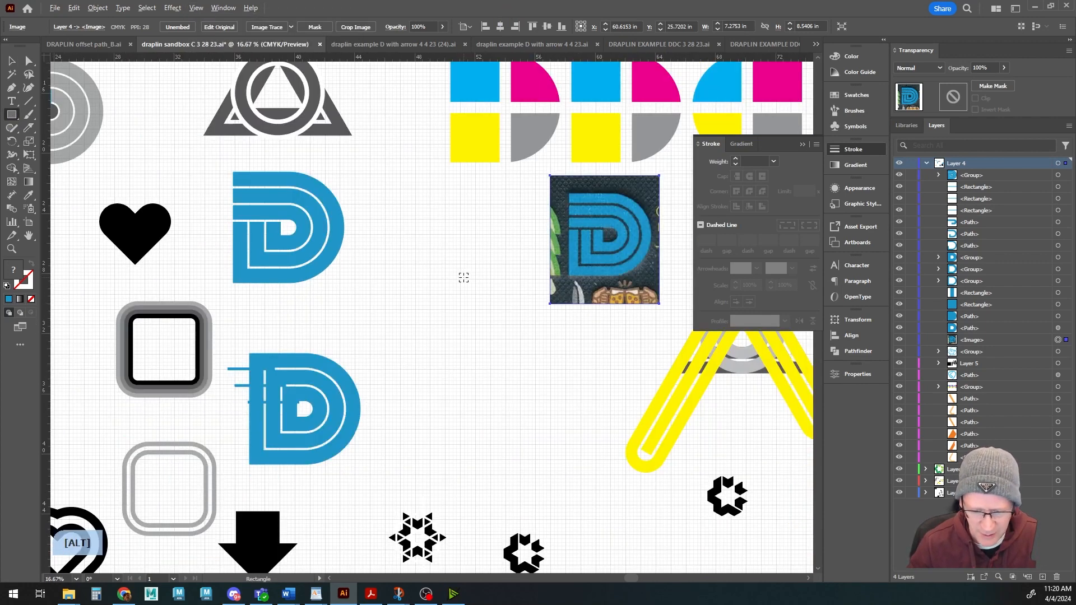
{"action": "left_click_drag", "start_coordinate": [492, 288], "coordinate": [464, 276]}
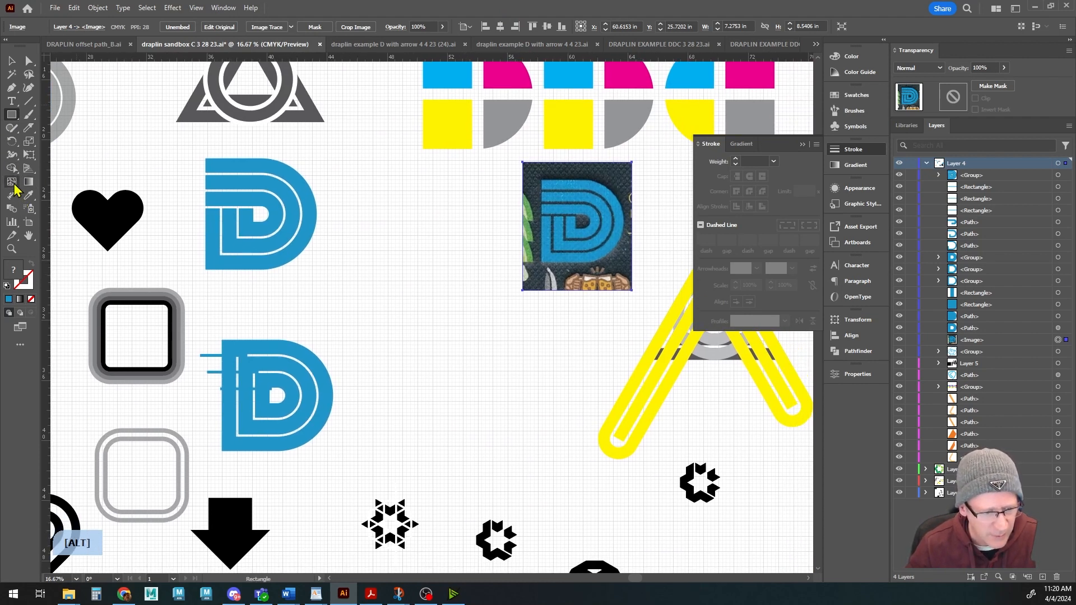
- Sample the blue from the D in the reference photo and draw a 2 in square in that colour below and beside the photo
{"action": "left_click", "coordinate": [28, 195]}
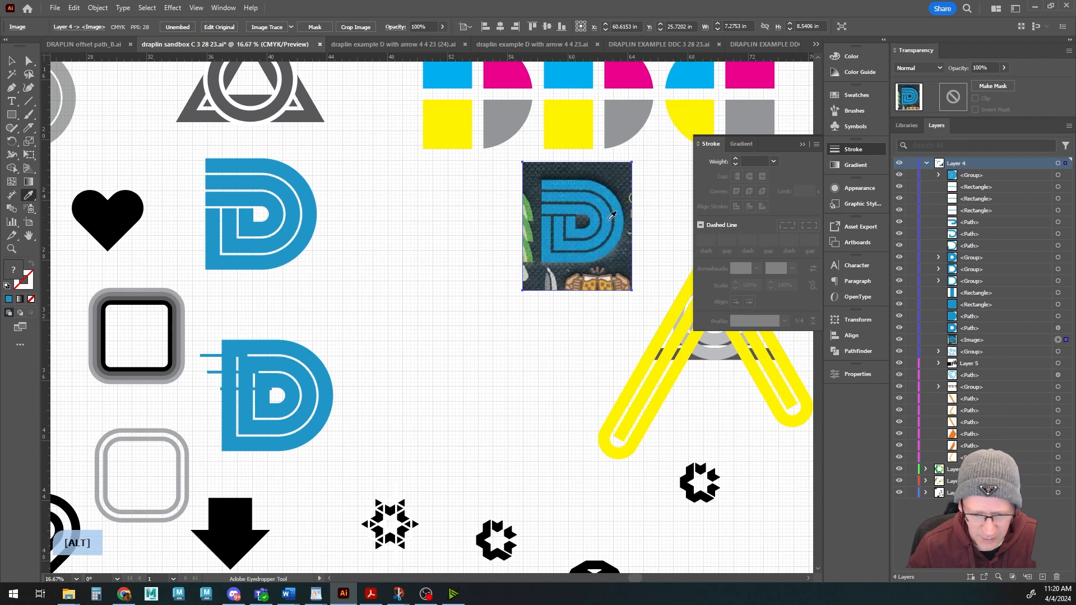
{"action": "left_click", "coordinate": [569, 182]}
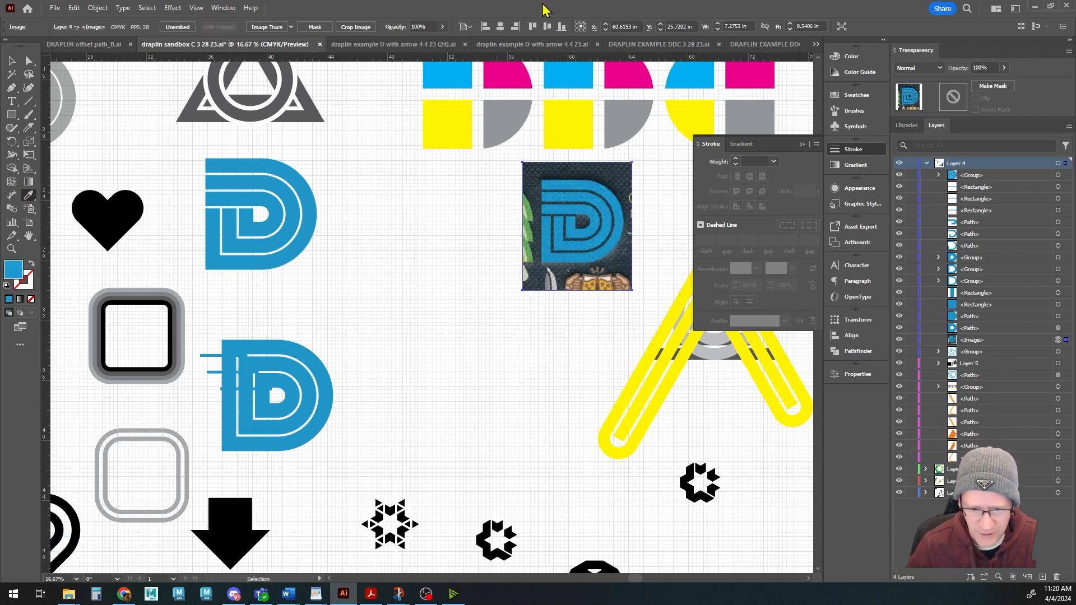
{"action": "left_click", "coordinate": [11, 115]}
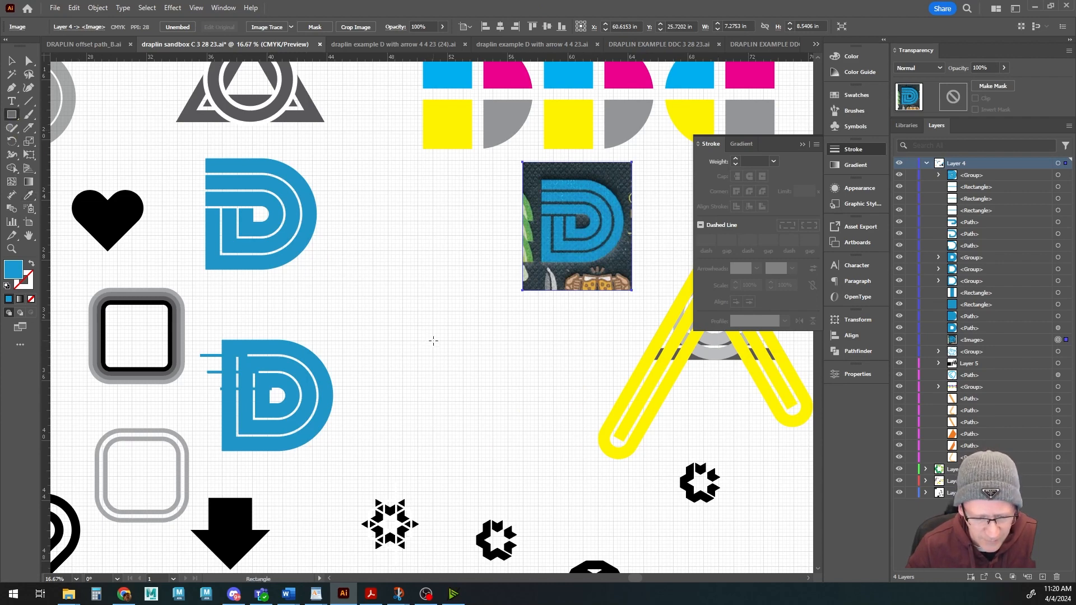
{"action": "left_click_drag", "start_coordinate": [433, 340], "coordinate": [464, 370]}
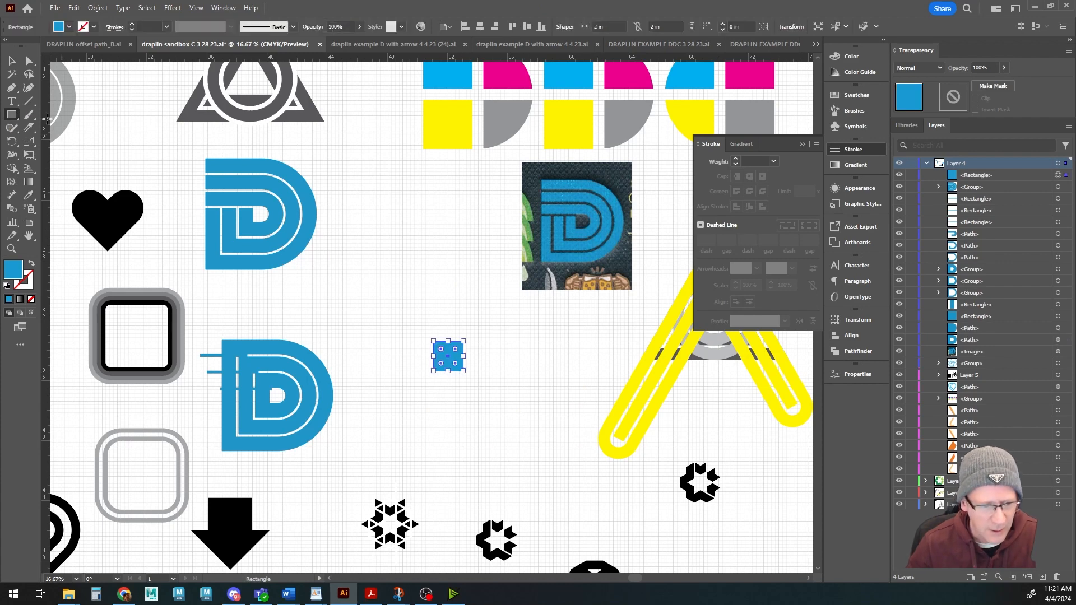
{"action": "key", "text": "v"}
{"action": "left_click", "coordinate": [472, 361]}
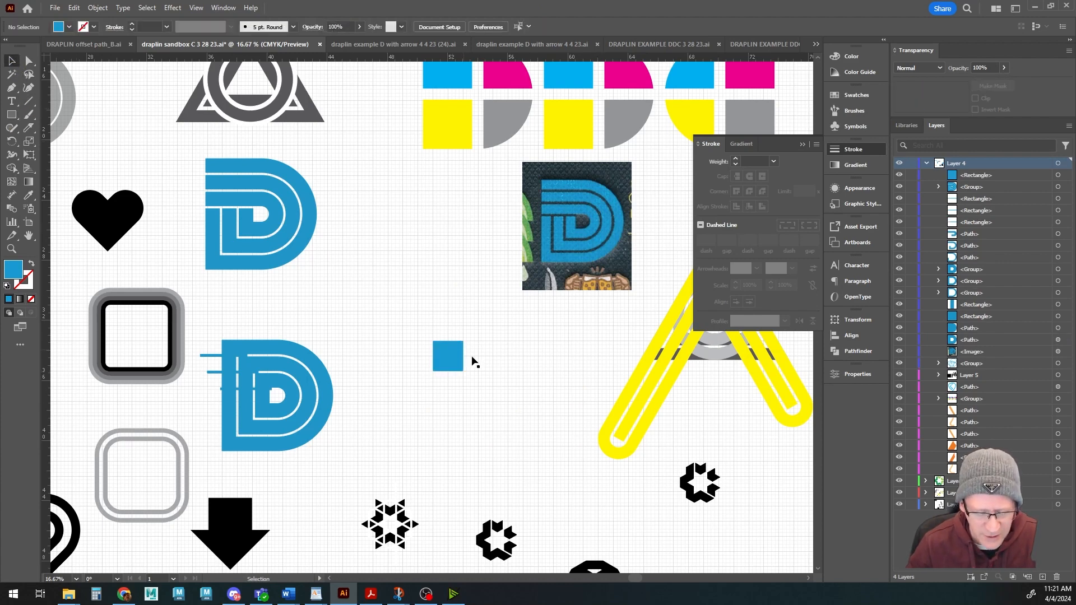
{"action": "left_click", "coordinate": [456, 364]}
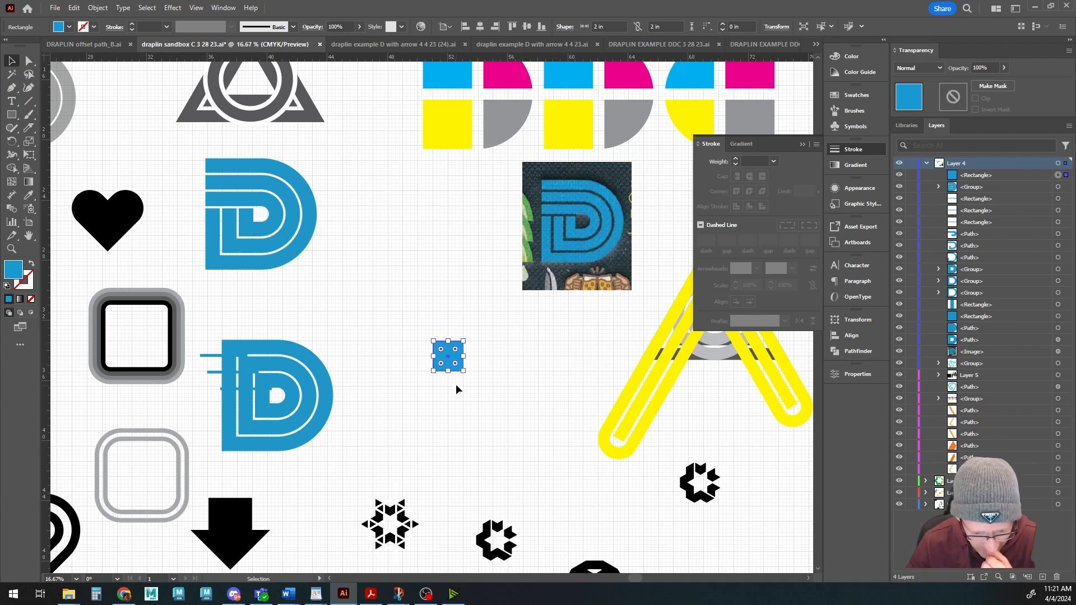
- Fully round the two right-hand corners of the blue square to form a small solid D
{"action": "scroll", "coordinate": [480, 384], "scroll_direction": "up", "scroll_amount": 1}
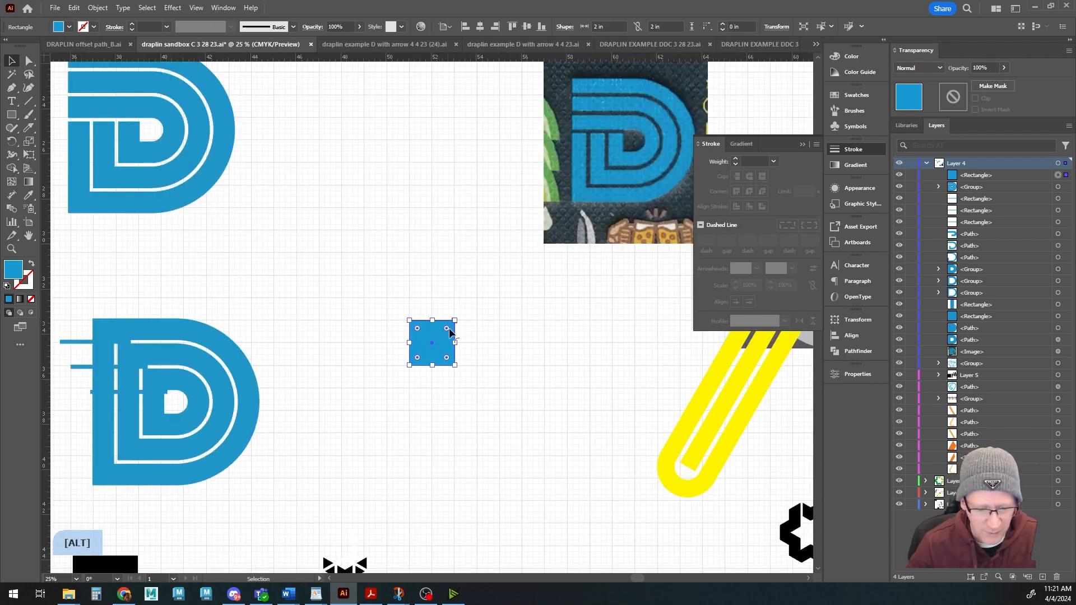
{"action": "left_click_drag", "start_coordinate": [446, 329], "coordinate": [432, 345]}
{"action": "key", "text": "ctrl+z"}
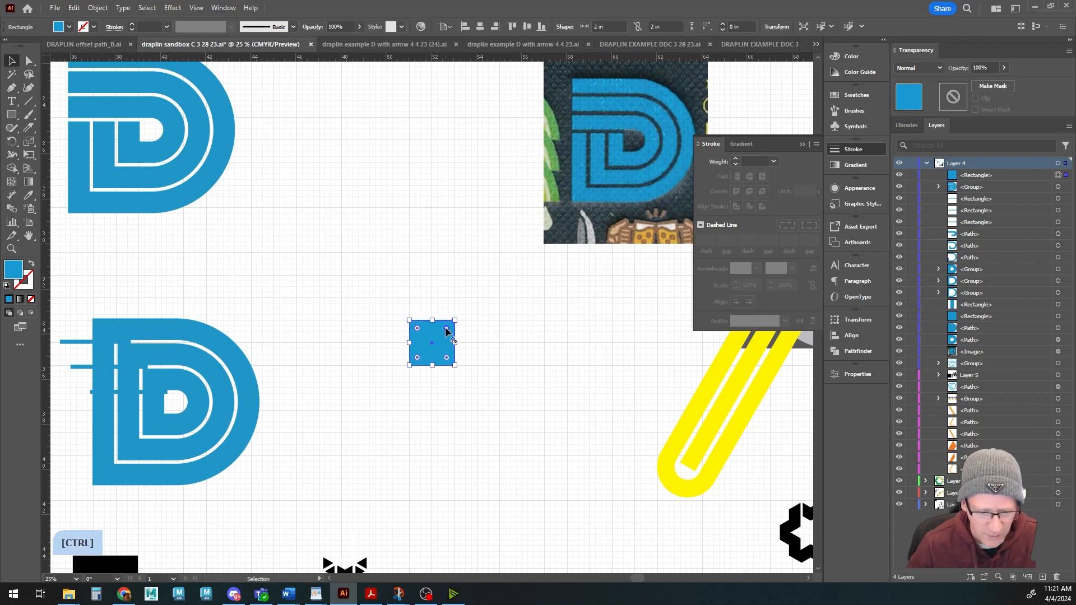
{"action": "left_click_drag", "start_coordinate": [447, 331], "coordinate": [435, 349]}
{"action": "key", "text": "ctrl+z"}
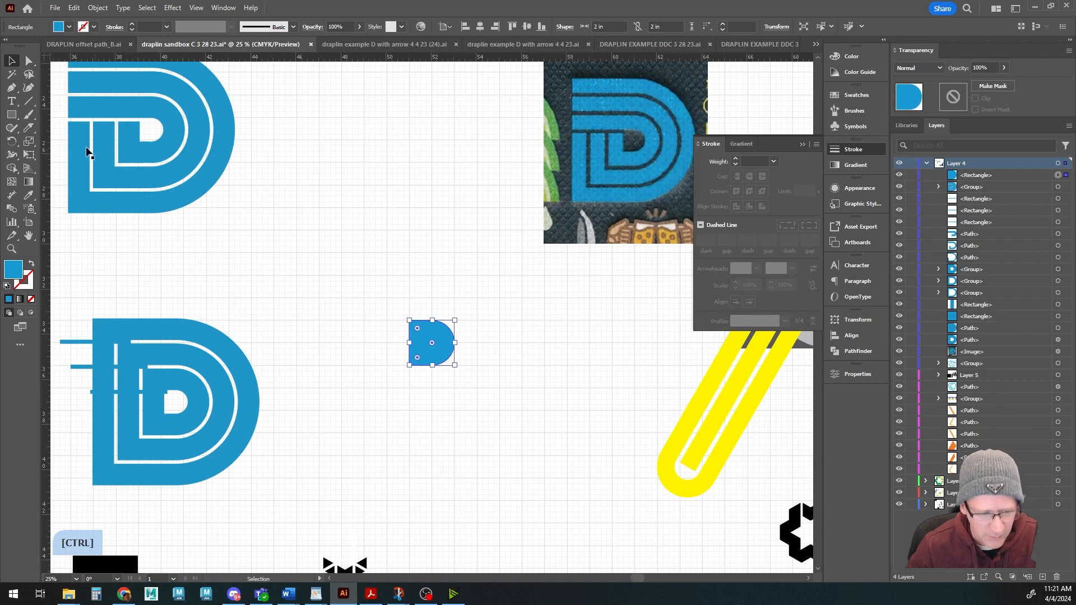
{"action": "left_click", "coordinate": [480, 417]}
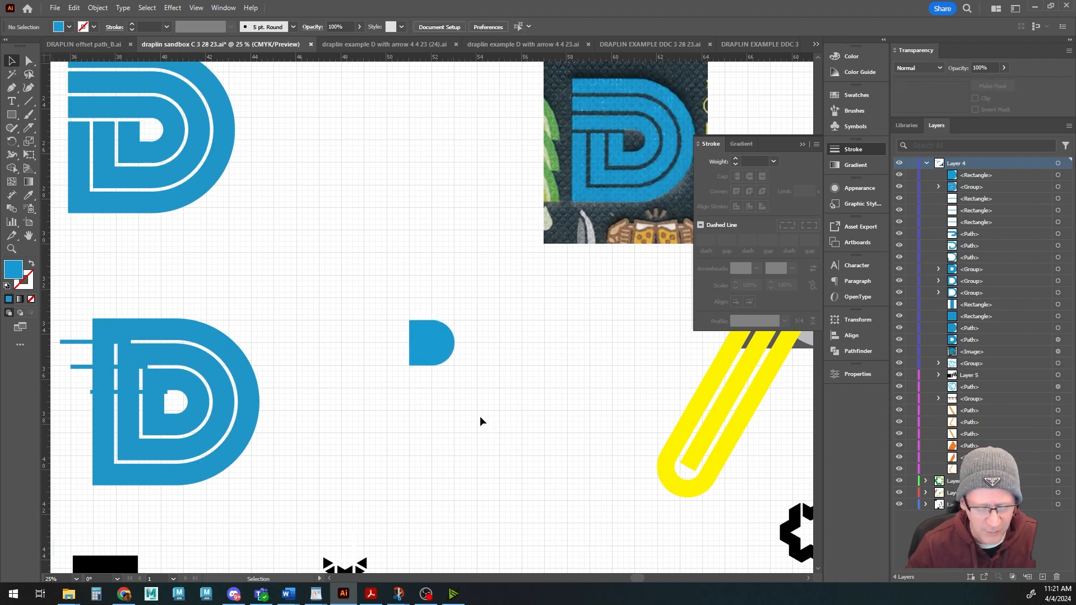
- Draw a 2 in square and a 2 in circle below the small D, and fit the square over the circle's left half
{"action": "left_click", "coordinate": [442, 352]}
{"action": "left_click", "coordinate": [11, 114]}
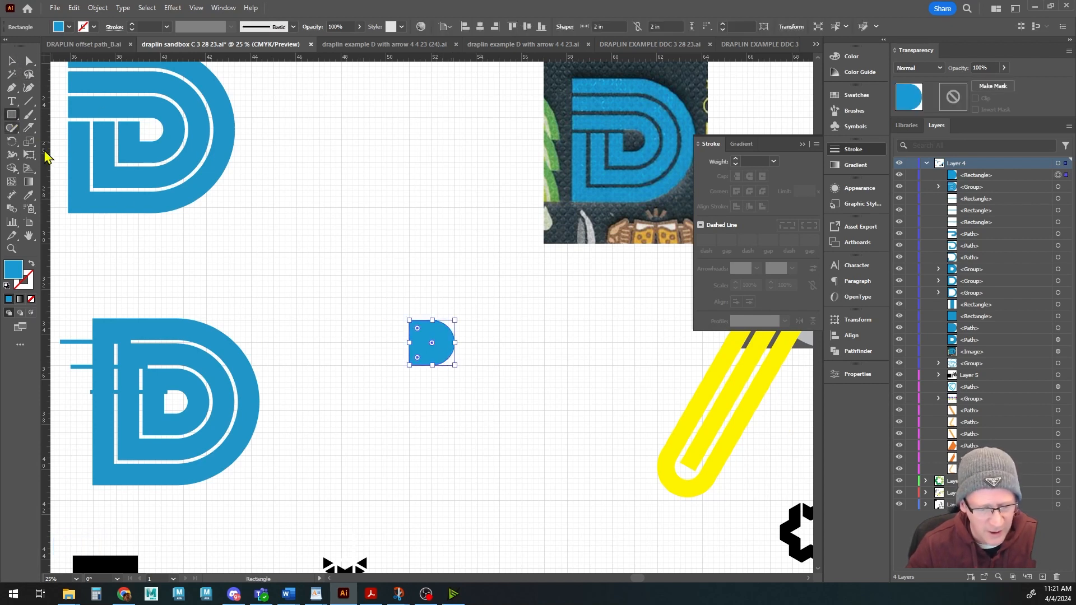
{"action": "left_click_drag", "start_coordinate": [363, 433], "coordinate": [409, 478]}
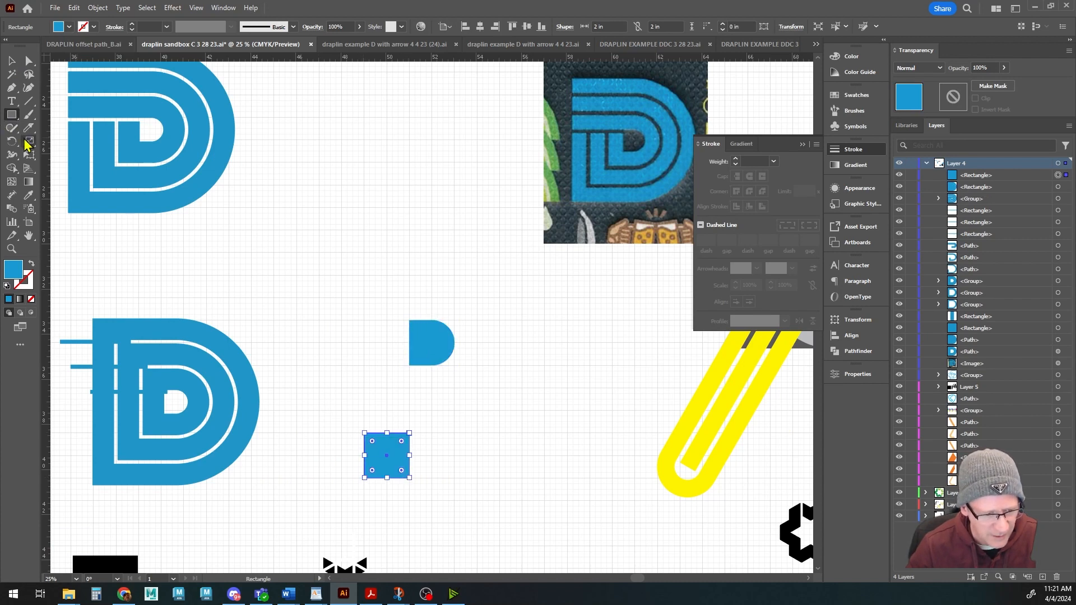
{"action": "left_click_drag", "start_coordinate": [11, 116], "coordinate": [33, 144]}
{"action": "left_click_drag", "start_coordinate": [454, 456], "coordinate": [476, 477]}
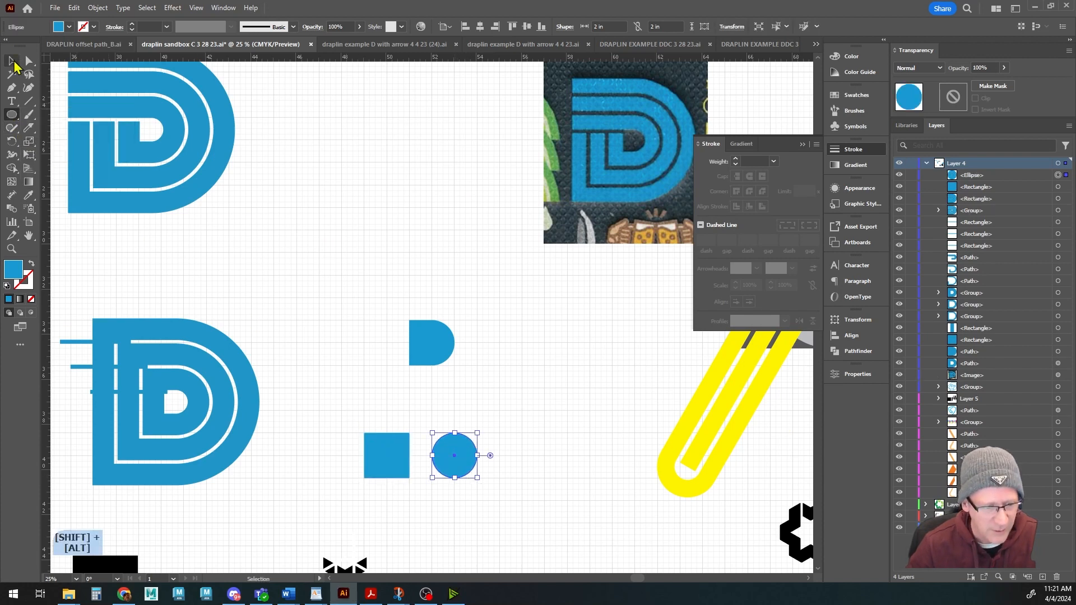
{"action": "key", "text": "v"}
{"action": "left_click_drag", "start_coordinate": [391, 462], "coordinate": [432, 454]}
- Merge the overlapping rectangle and circle into one D with Shape Builder and place it below the large striped D
{"action": "left_click_drag", "start_coordinate": [412, 417], "coordinate": [507, 498]}
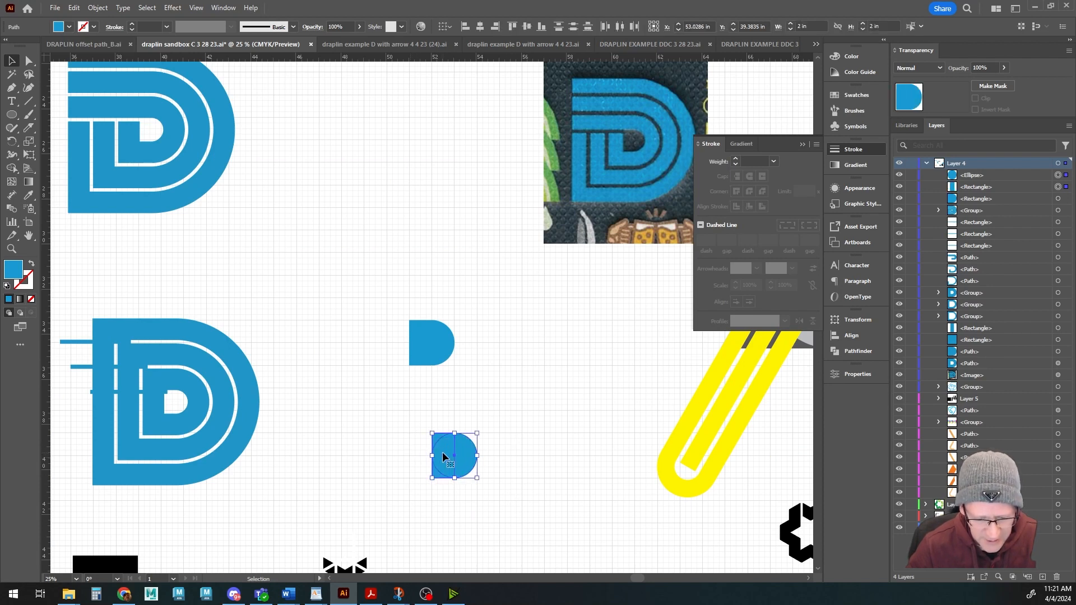
{"action": "left_click", "coordinate": [12, 168]}
{"action": "mouse_move", "coordinate": [440, 440]}
{"action": "left_mouse_down"}
{"action": "mouse_move", "coordinate": [459, 451]}
{"action": "mouse_move", "coordinate": [440, 477]}
{"action": "left_mouse_up"}
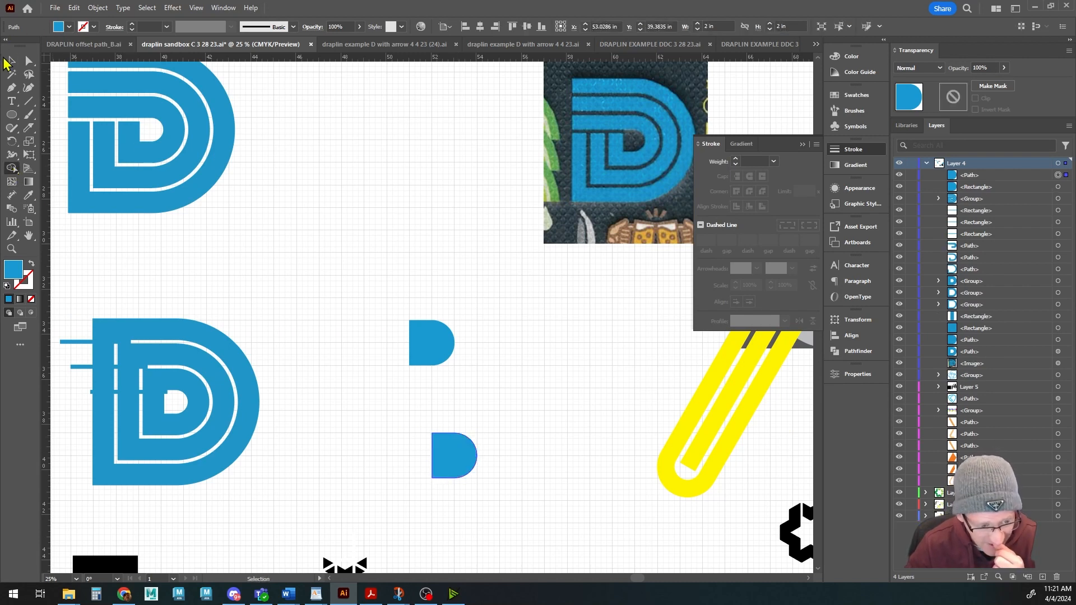
{"action": "left_click", "coordinate": [8, 62]}
{"action": "left_click_drag", "start_coordinate": [461, 470], "coordinate": [252, 539]}
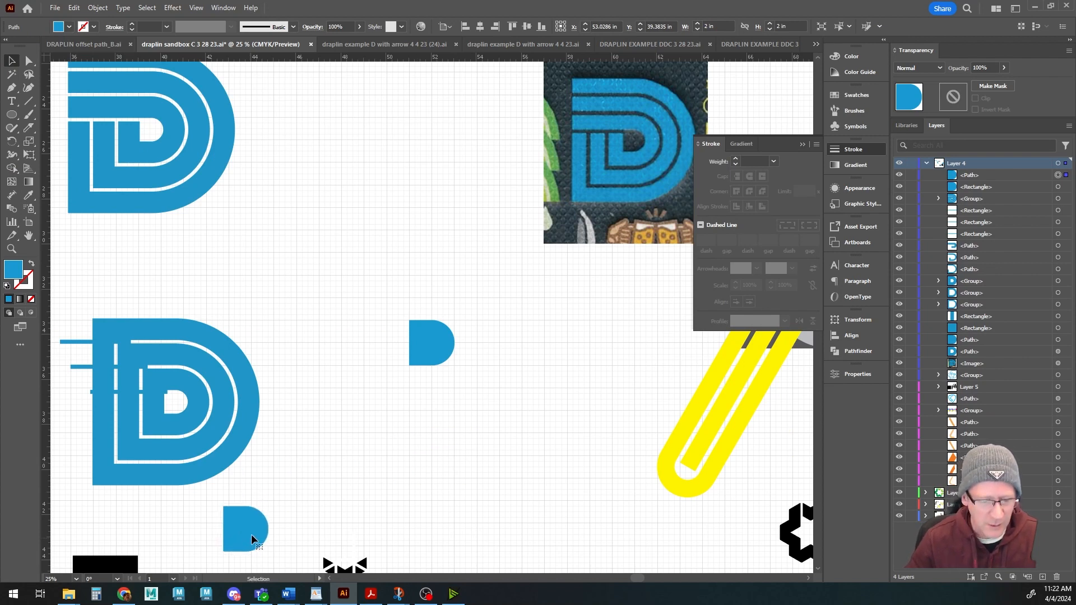
- Swap fill and stroke on the rounded-corner D and set its stroke weight to 80 pt
{"action": "left_click", "coordinate": [427, 344]}
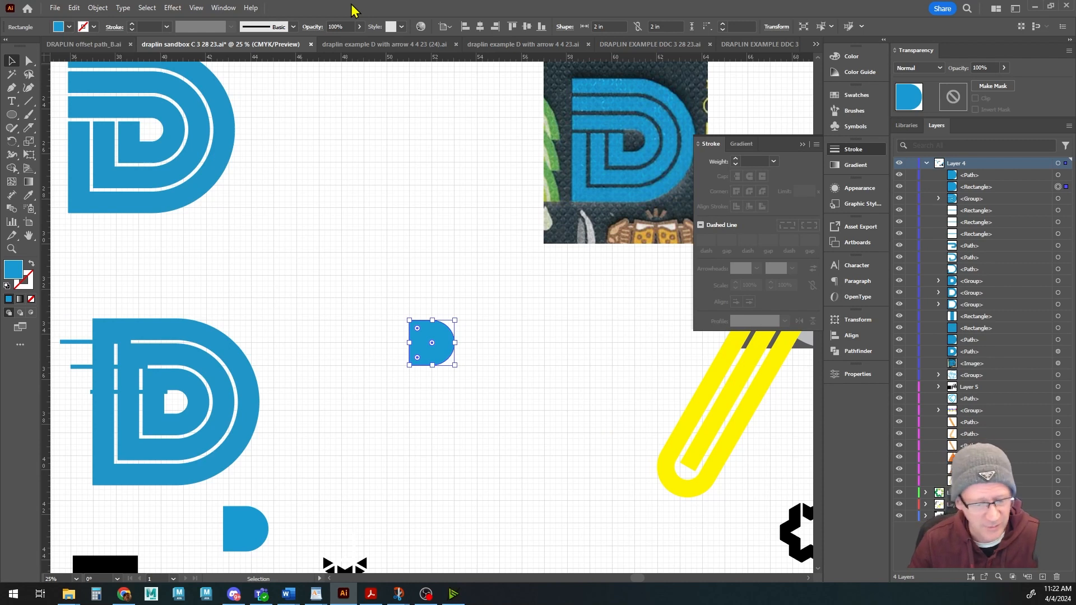
{"action": "left_click", "coordinate": [31, 263]}
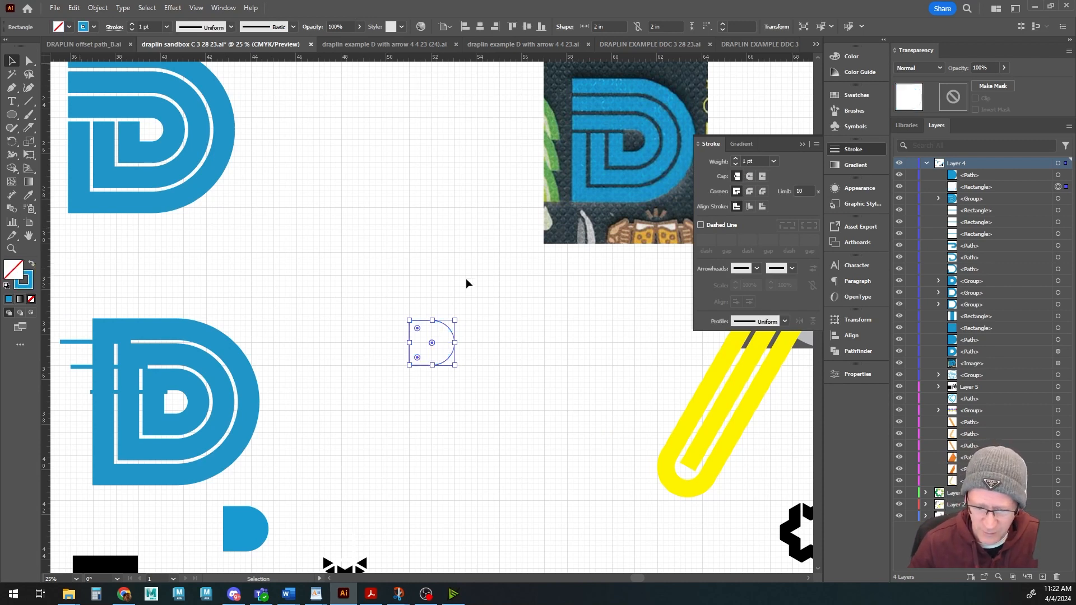
{"action": "left_click", "coordinate": [774, 162]}
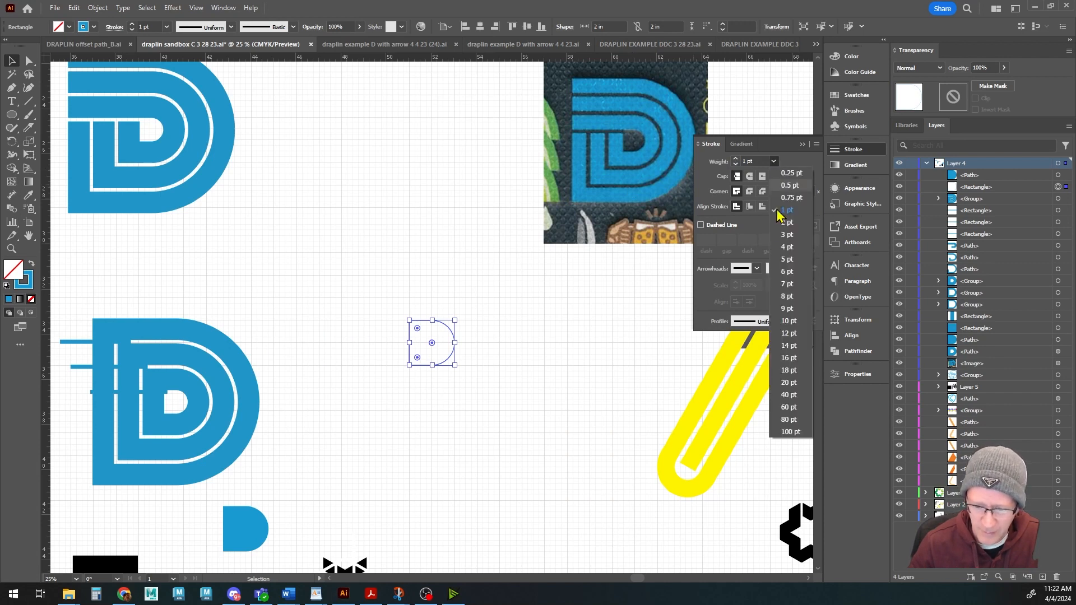
{"action": "left_click", "coordinate": [789, 419]}
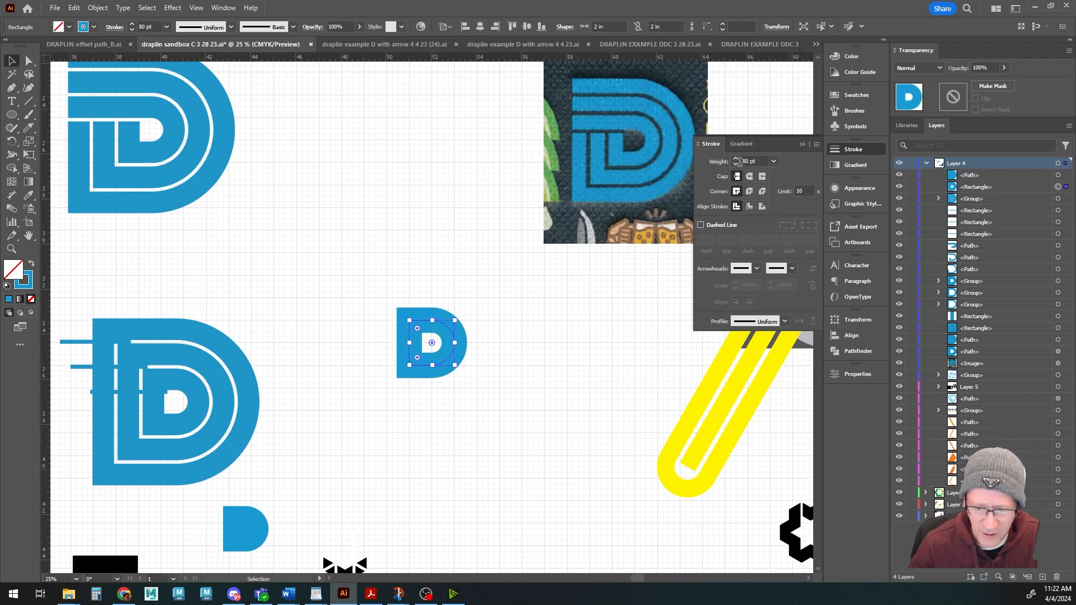
- Reduce the stroke weight of the small outlined D to 68 pt and deselect it
{"action": "left_click", "coordinate": [735, 164]}
{"action": "left_click", "coordinate": [735, 164]}
{"action": "left_click", "coordinate": [735, 165]}
{"action": "left_click", "coordinate": [736, 165]}
{"action": "left_click", "coordinate": [735, 165]}
{"action": "left_click", "coordinate": [736, 164]}
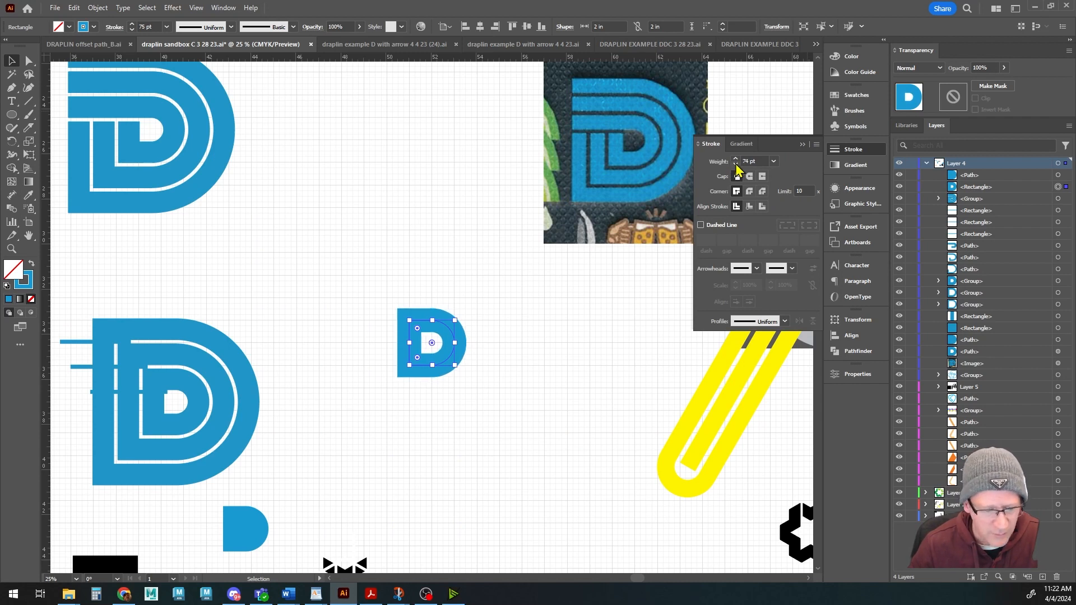
{"action": "left_click", "coordinate": [735, 164]}
{"action": "left_click", "coordinate": [736, 165]}
{"action": "left_click", "coordinate": [736, 164]}
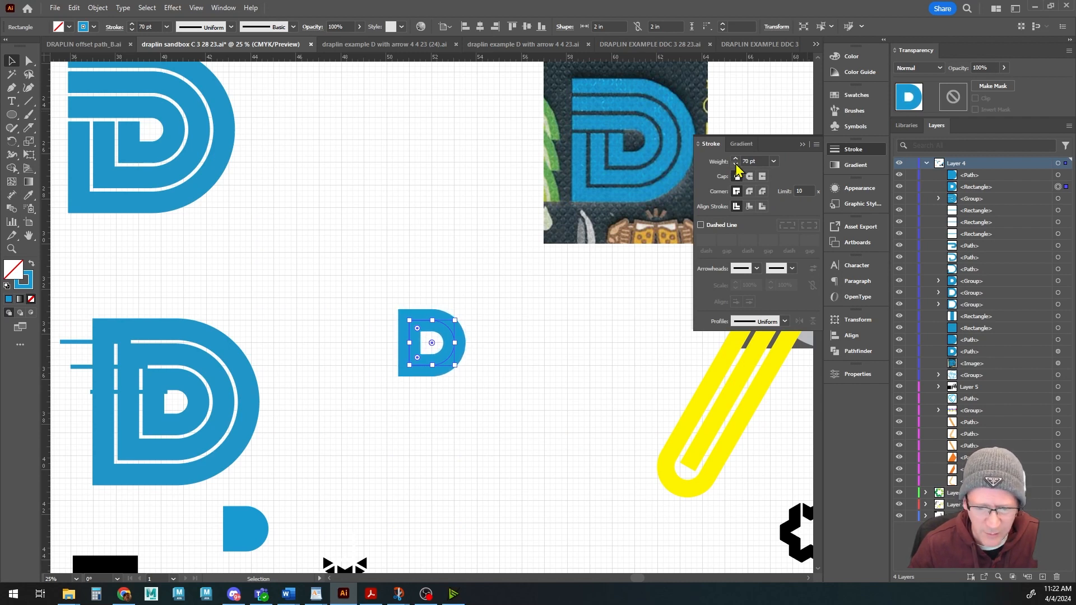
{"action": "left_click", "coordinate": [735, 165]}
{"action": "left_click", "coordinate": [735, 165]}
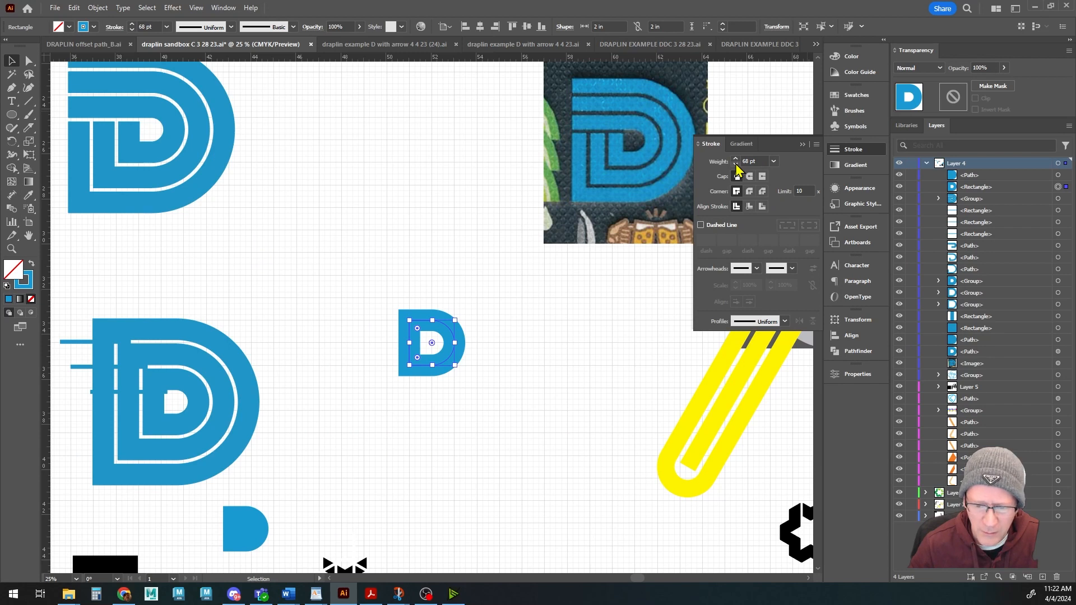
{"action": "left_click", "coordinate": [360, 279]}
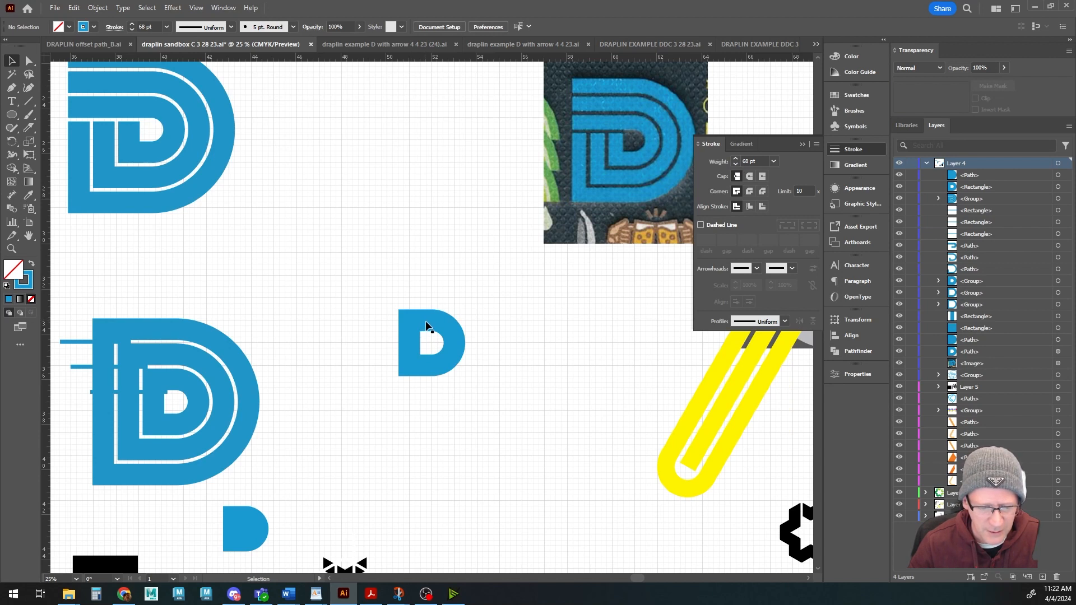
- Move the small outlined D diagonally down and to the right, clear of its original spot, and toggle Snap to Grid
{"action": "left_click", "coordinate": [423, 328]}
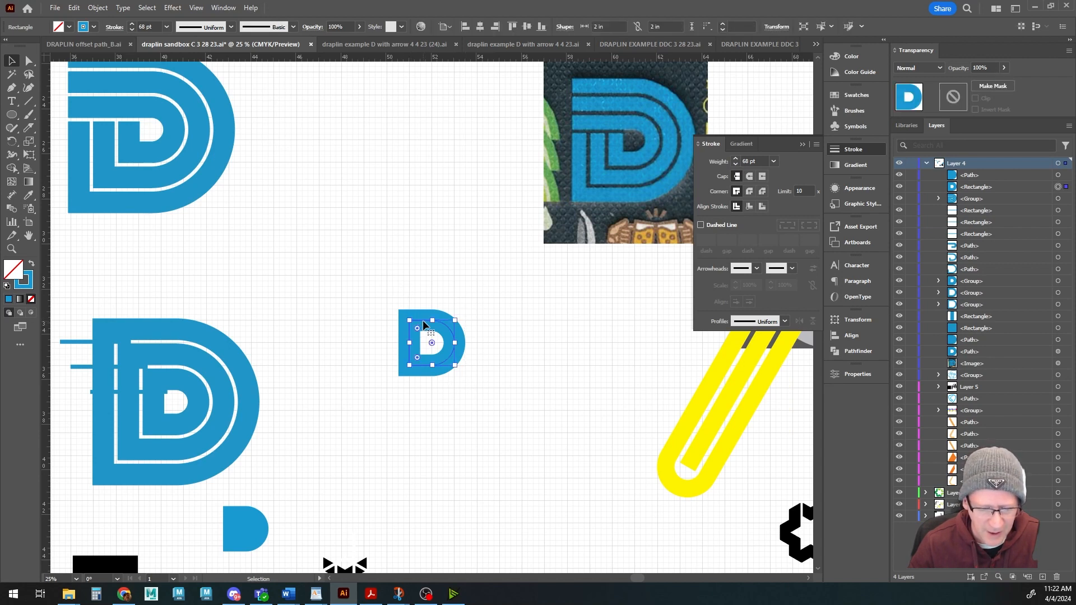
{"action": "left_click_drag", "start_coordinate": [423, 320], "coordinate": [465, 364]}
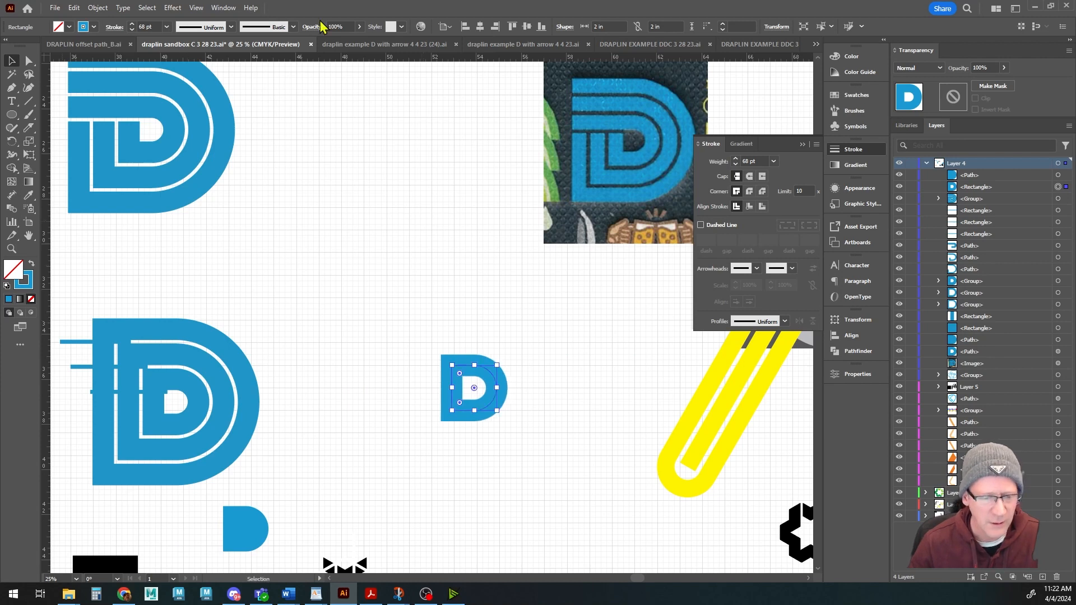
{"action": "left_click", "coordinate": [196, 8]}
{"action": "left_click", "coordinate": [223, 496]}
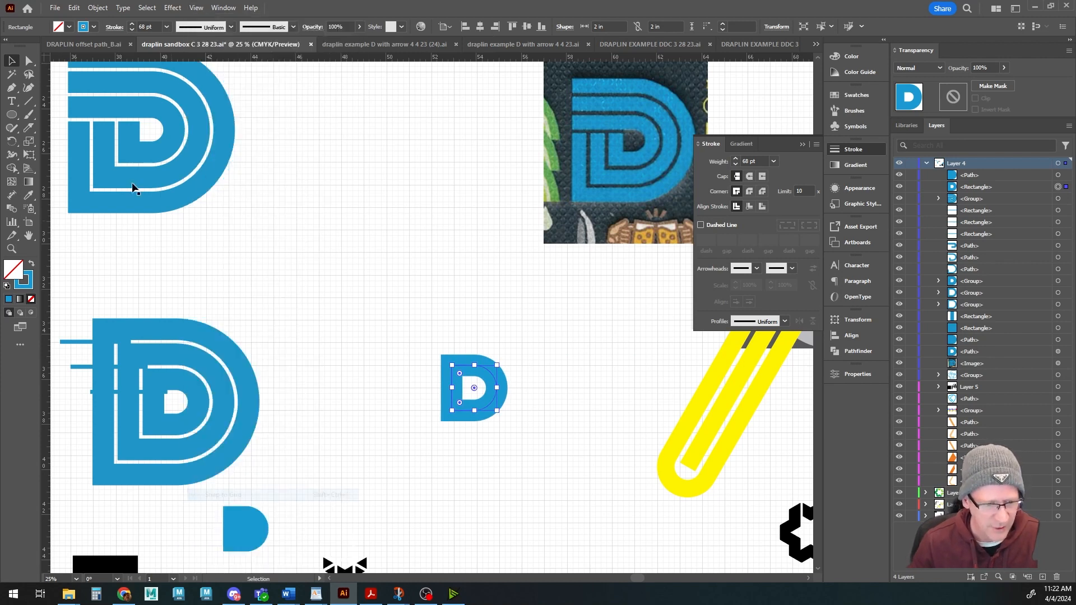
- Offset the path of the small outlined D with a value of 68, using miter joins and a miter limit of 4
{"action": "left_click", "coordinate": [98, 9]}
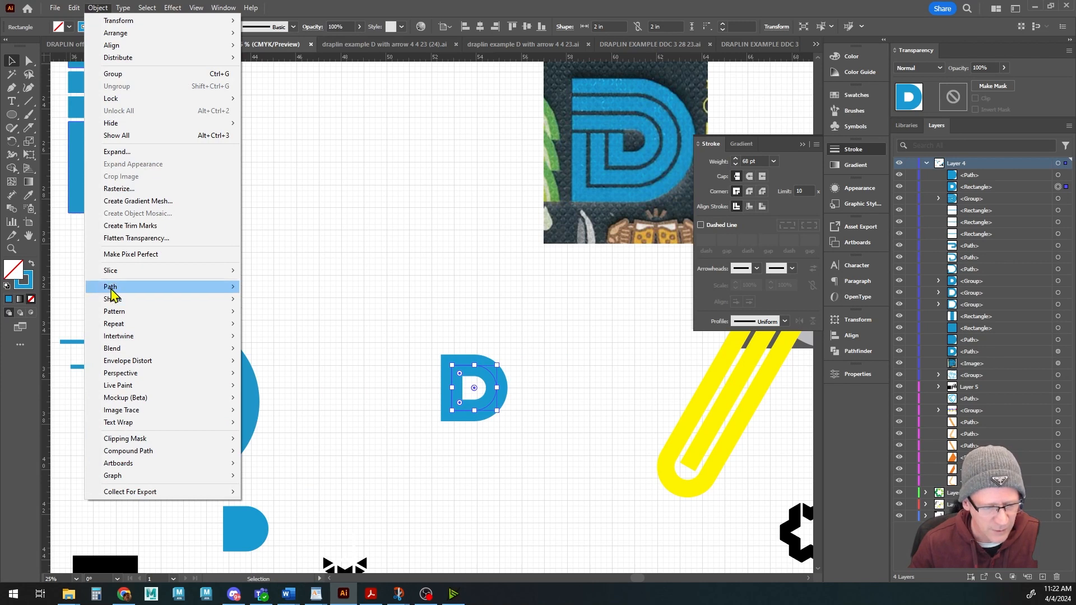
{"action": "mouse_move", "coordinate": [224, 286]}
{"action": "left_click", "coordinate": [306, 331]}
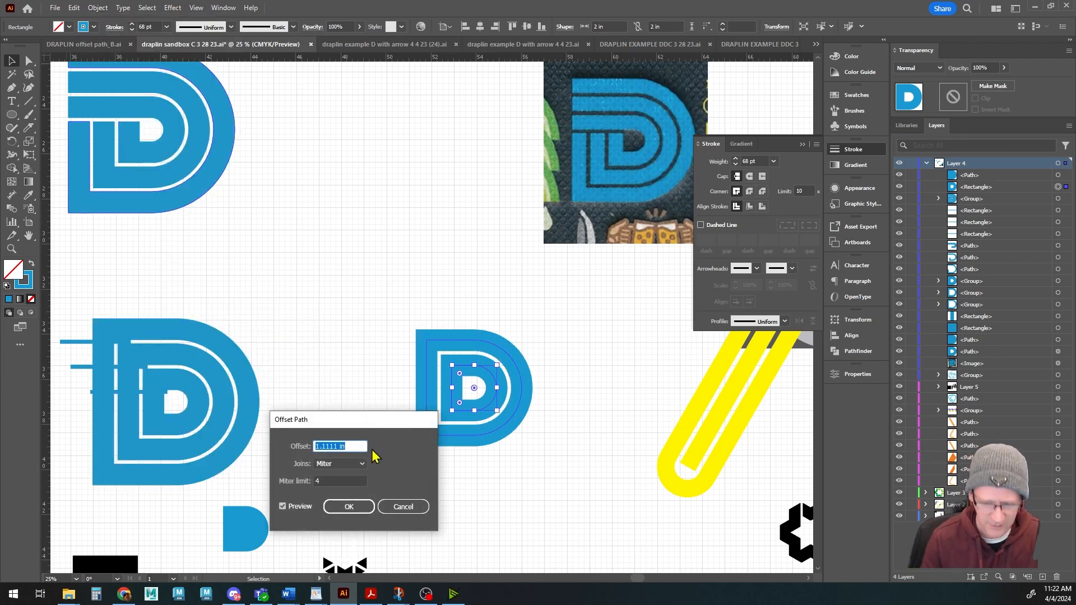
{"action": "type", "text": "68"}
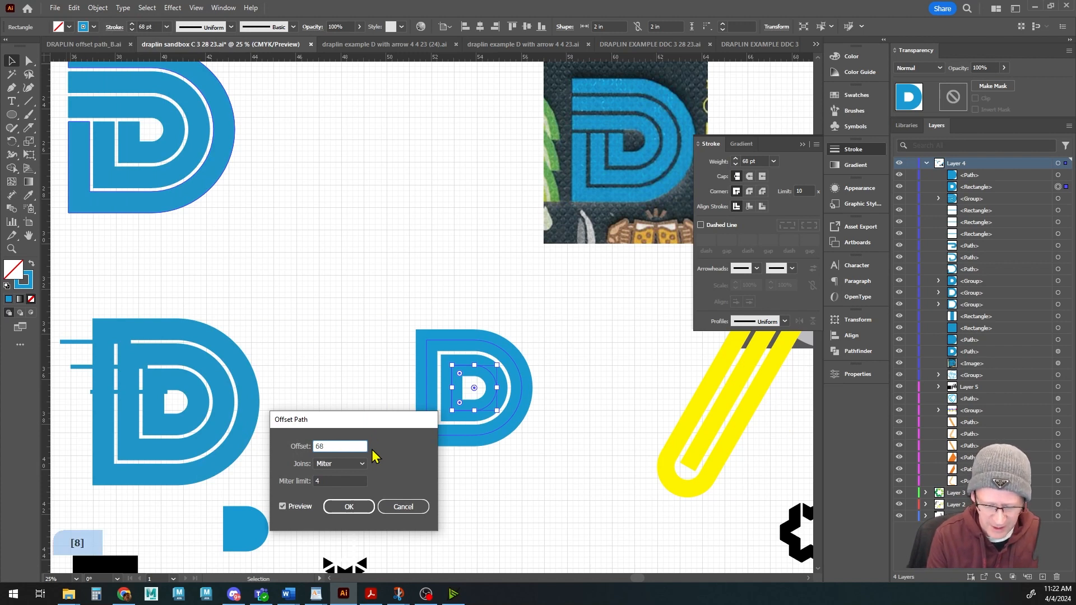
- Try offset distances of 68pt + 4pt, 68pt + 8pt and 68pt + 10pt for the innermost D path
{"action": "type", "text": "pt +"}
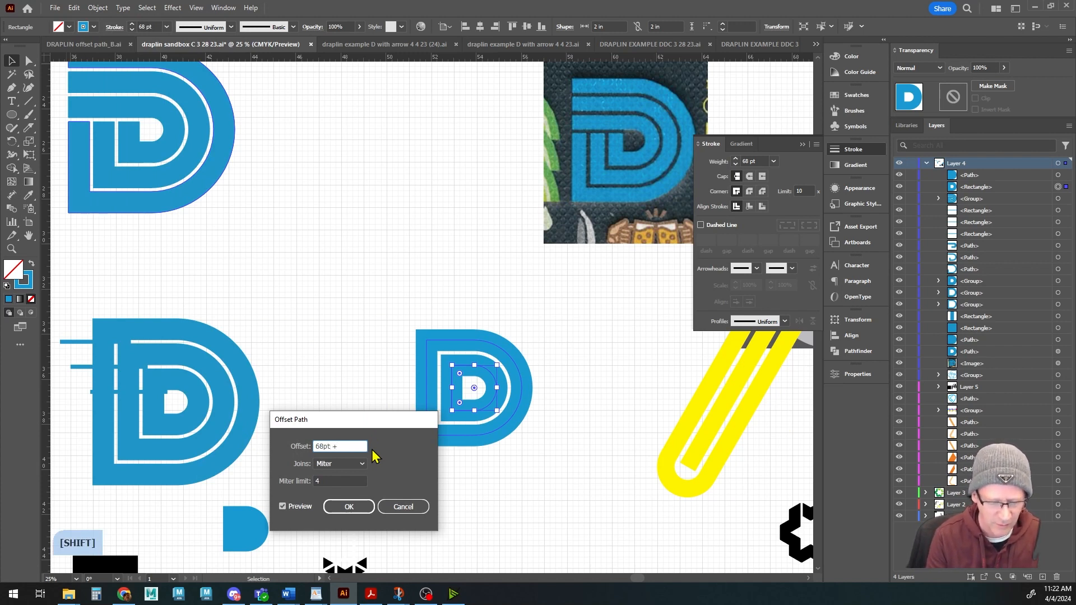
{"action": "type", "text": " 4pt"}
{"action": "key", "text": "Tab"}
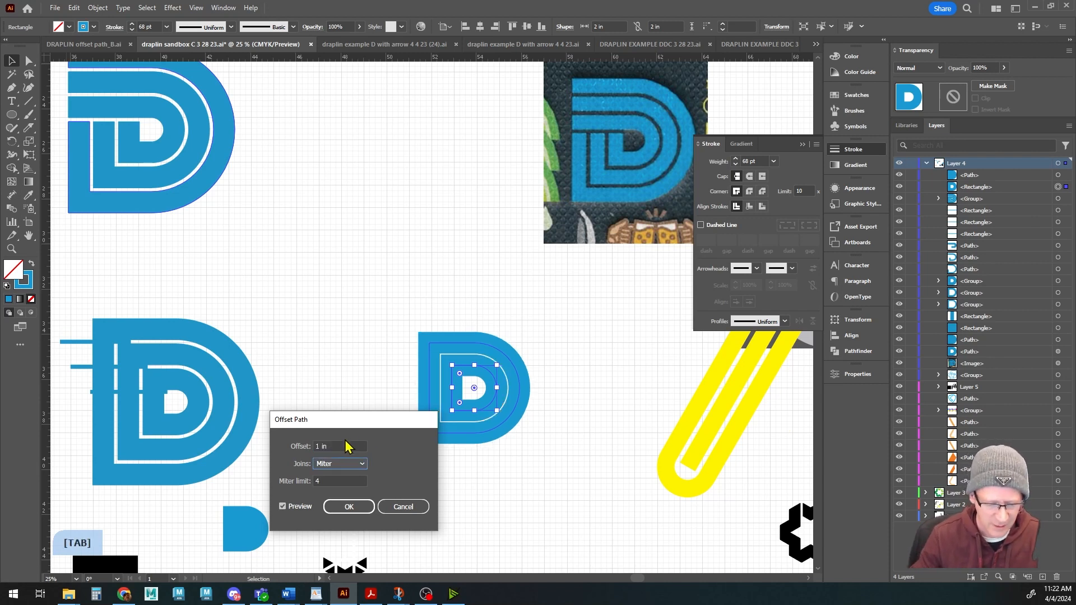
{"action": "left_click_drag", "start_coordinate": [346, 442], "coordinate": [278, 439]}
{"action": "type", "text": "68"}
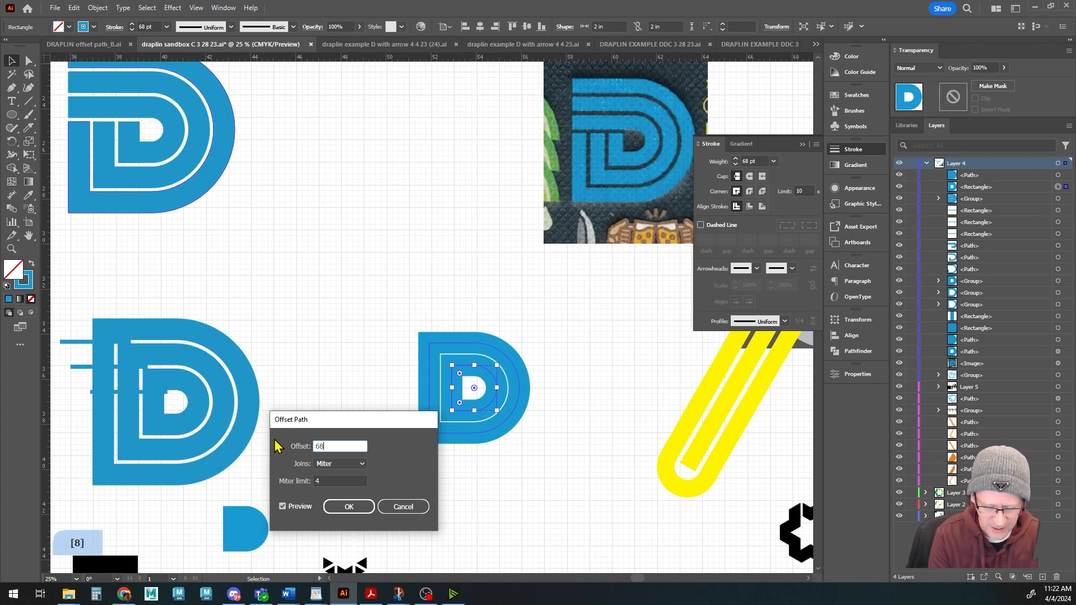
{"action": "type", "text": "pt +"}
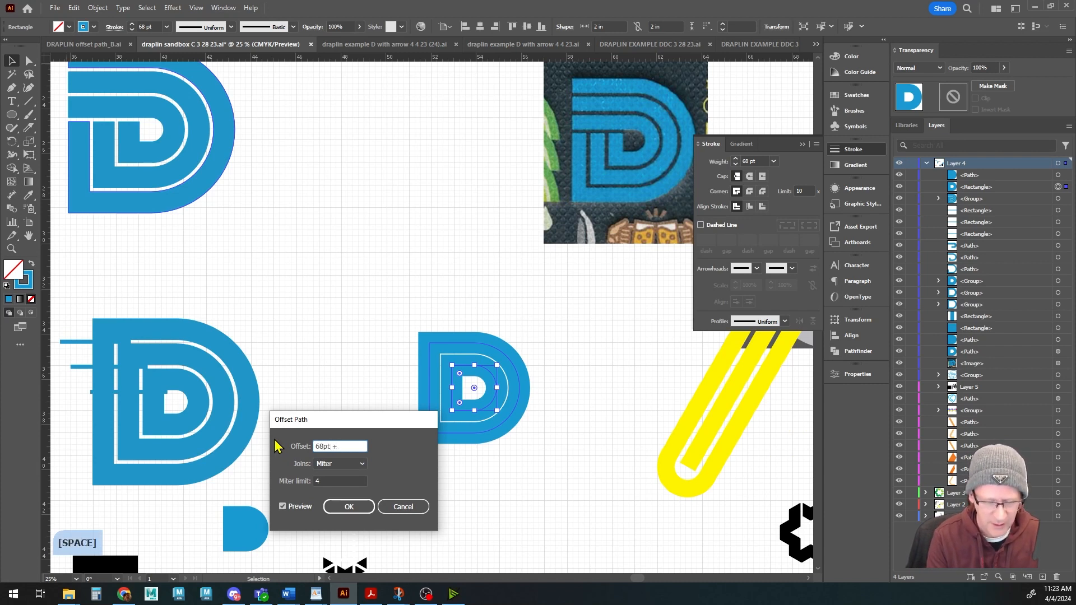
{"action": "type", "text": "8pt"}
{"action": "key", "text": "Tab"}
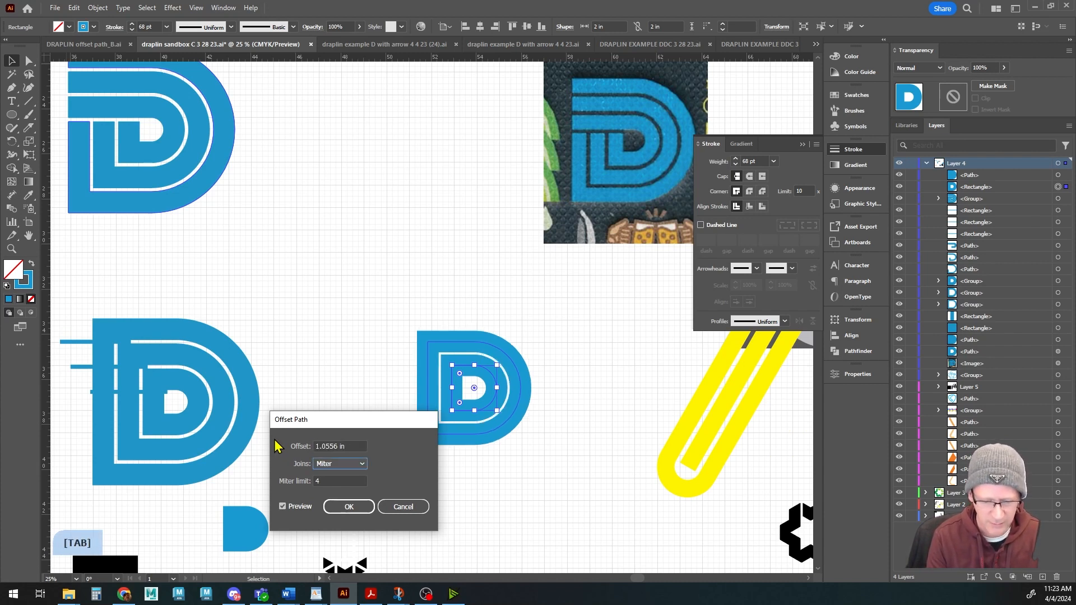
{"action": "key", "text": "shift+Tab"}
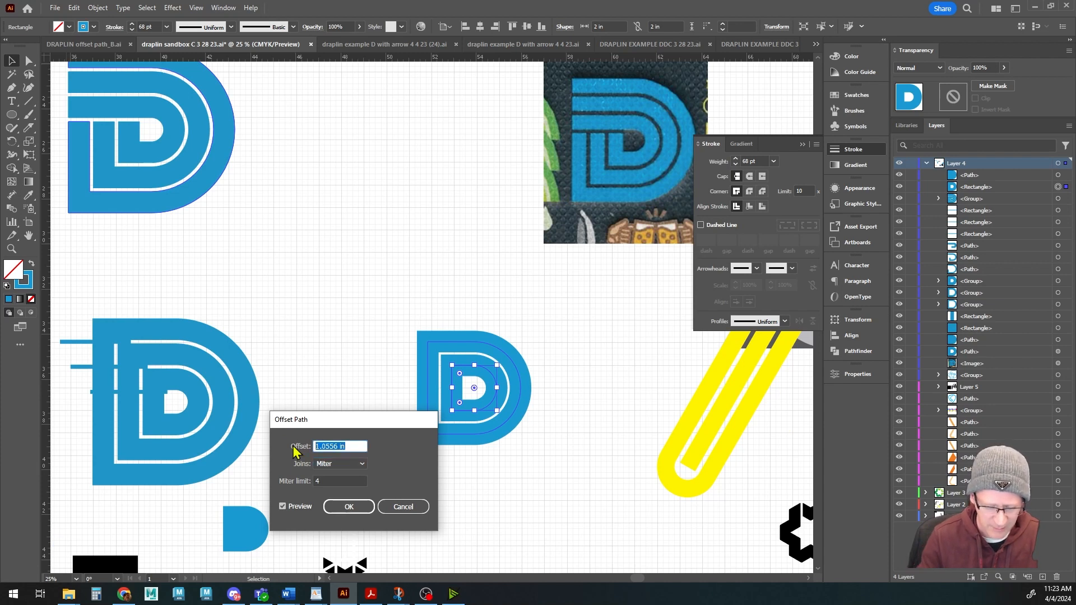
{"action": "type", "text": "68"}
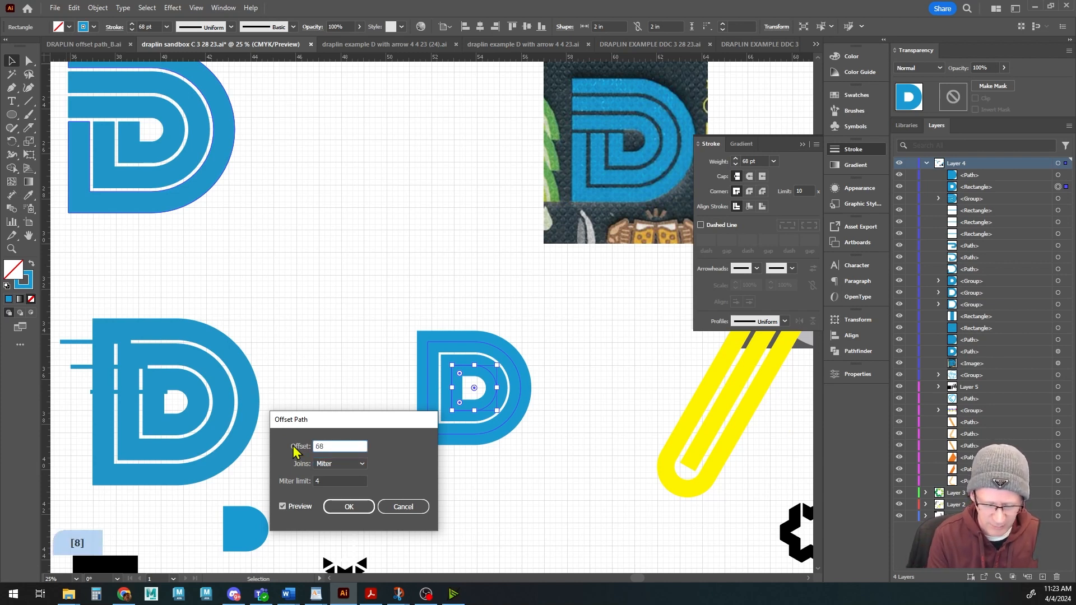
{"action": "type", "text": "pt+10pt"}
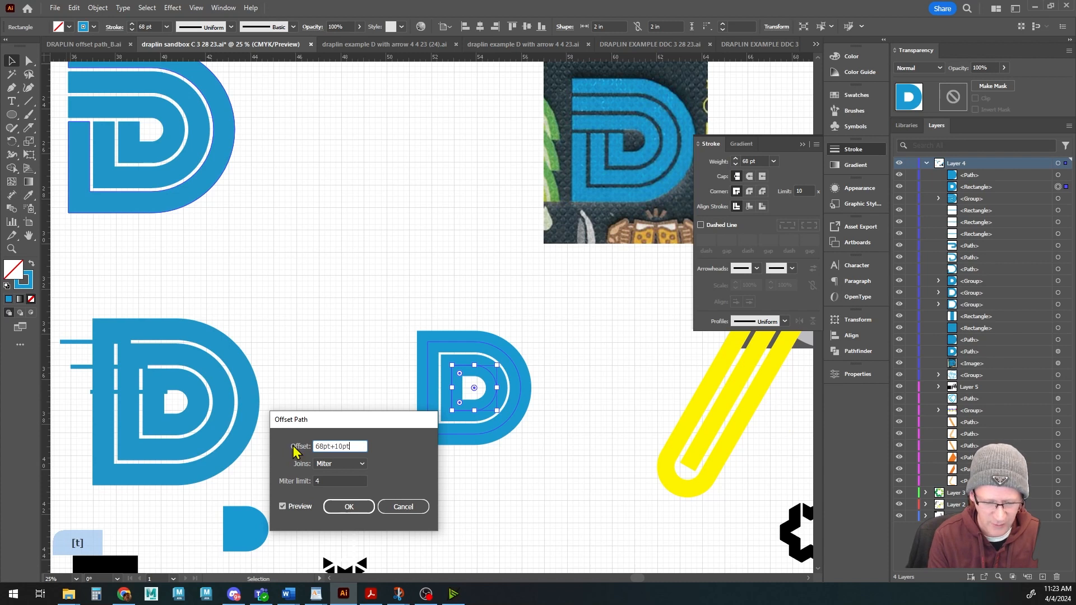
{"action": "key", "text": "Tab"}
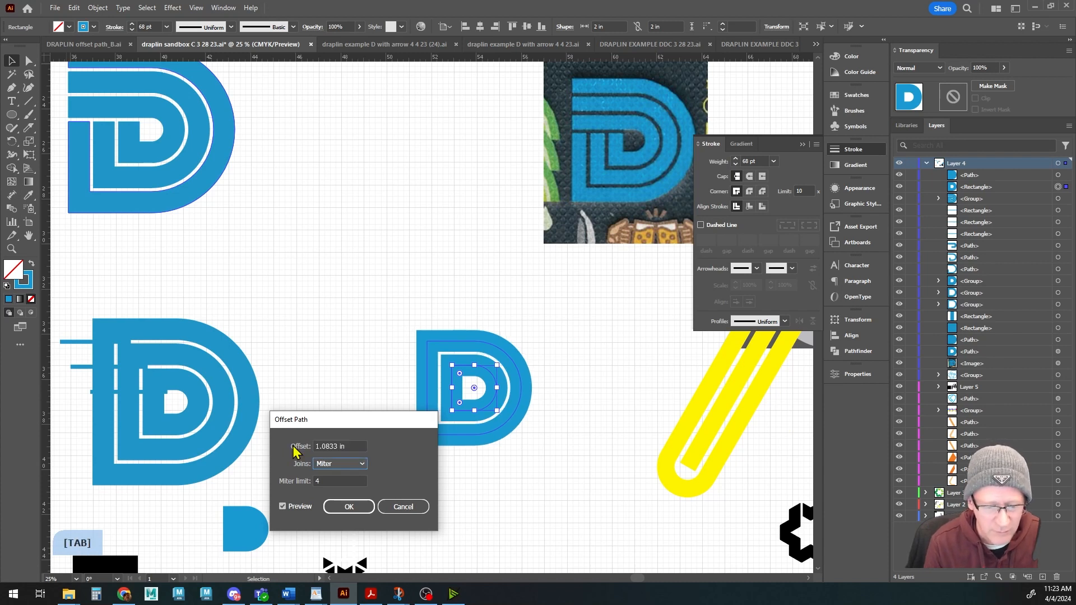
- Offset the innermost D path outward by 68pt + 12pt with miter joins
{"action": "key", "text": "shift+Tab"}
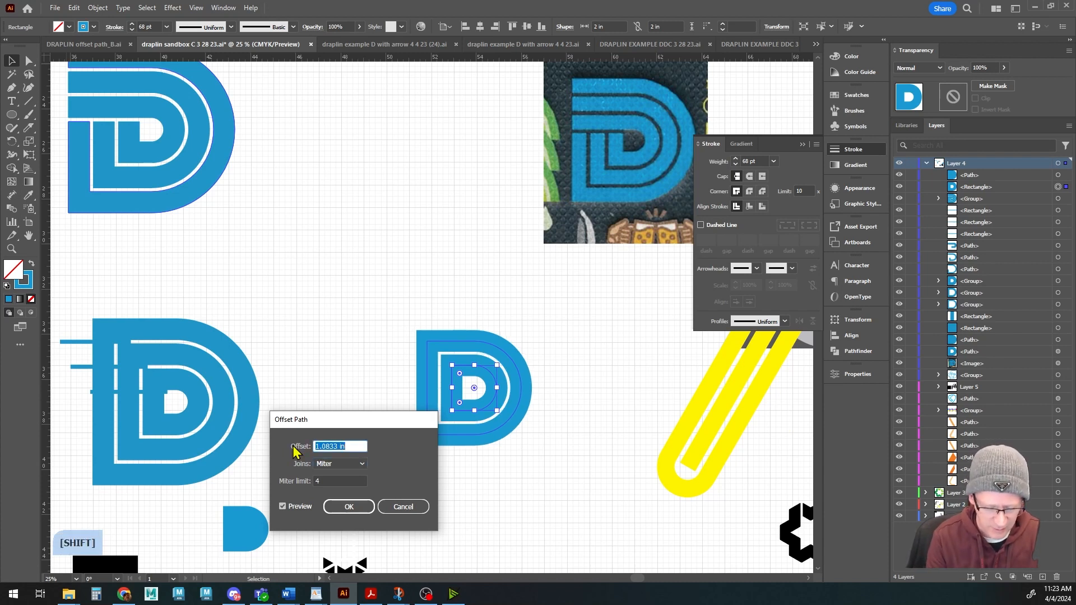
{"action": "type", "text": "68pt "}
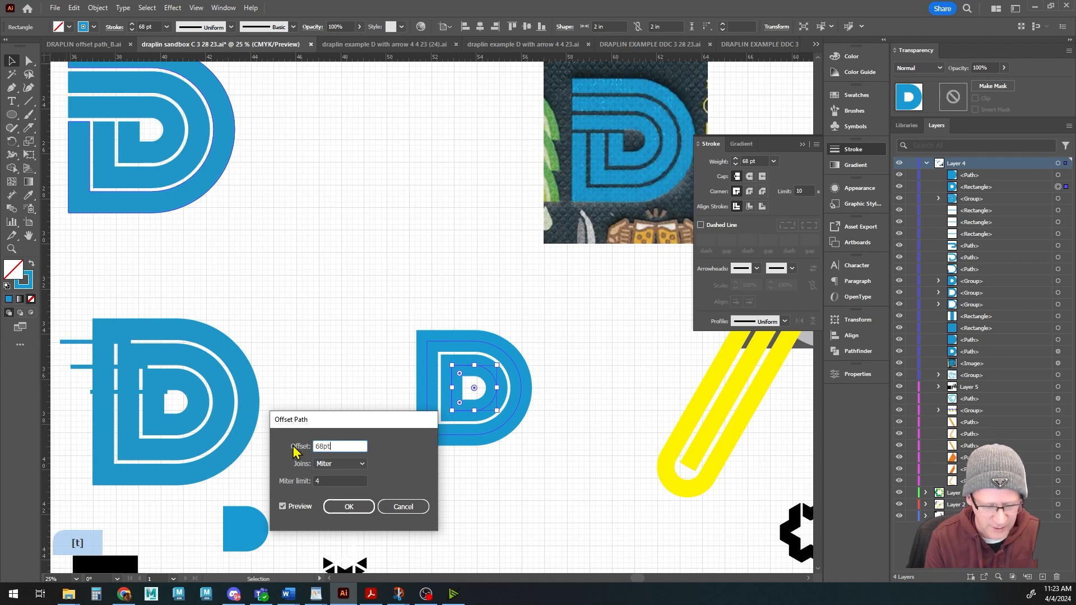
{"action": "type", "text": "+12pt"}
{"action": "key", "text": "Tab"}
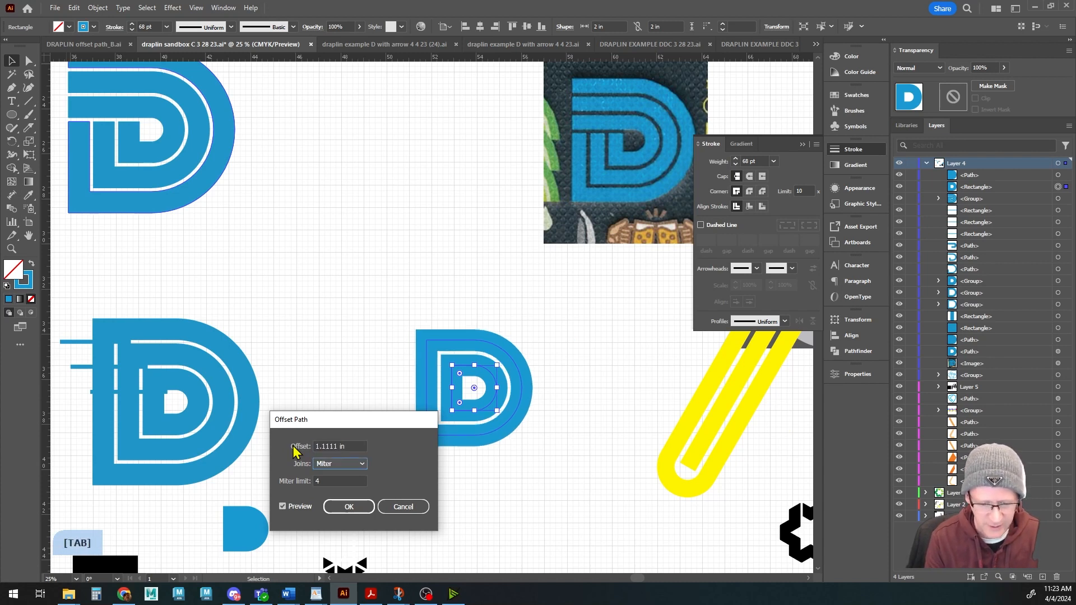
{"action": "left_click", "coordinate": [345, 506]}
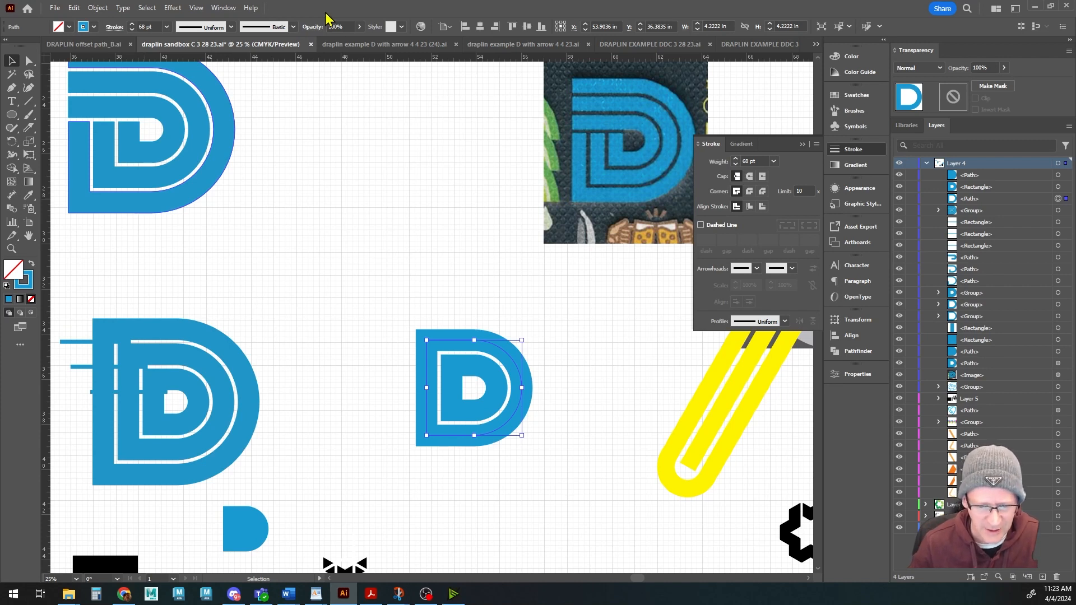
- Offset the second D path outward by 1.1111 in with miter joins to create a third, outer D, and deselect it
{"action": "left_click", "coordinate": [97, 8]}
{"action": "mouse_move", "coordinate": [109, 287]}
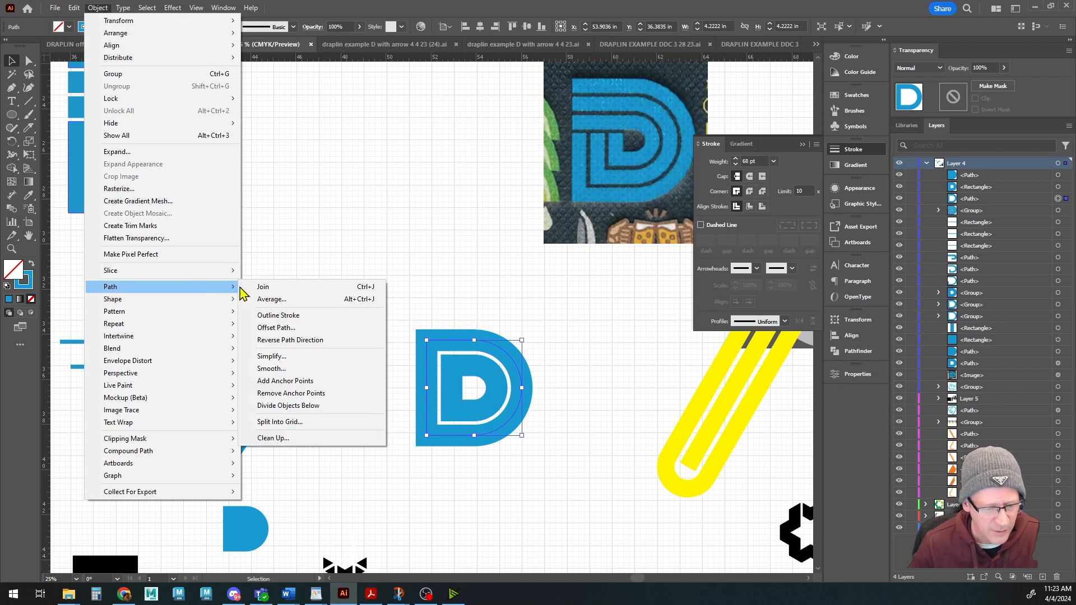
{"action": "left_click", "coordinate": [315, 330]}
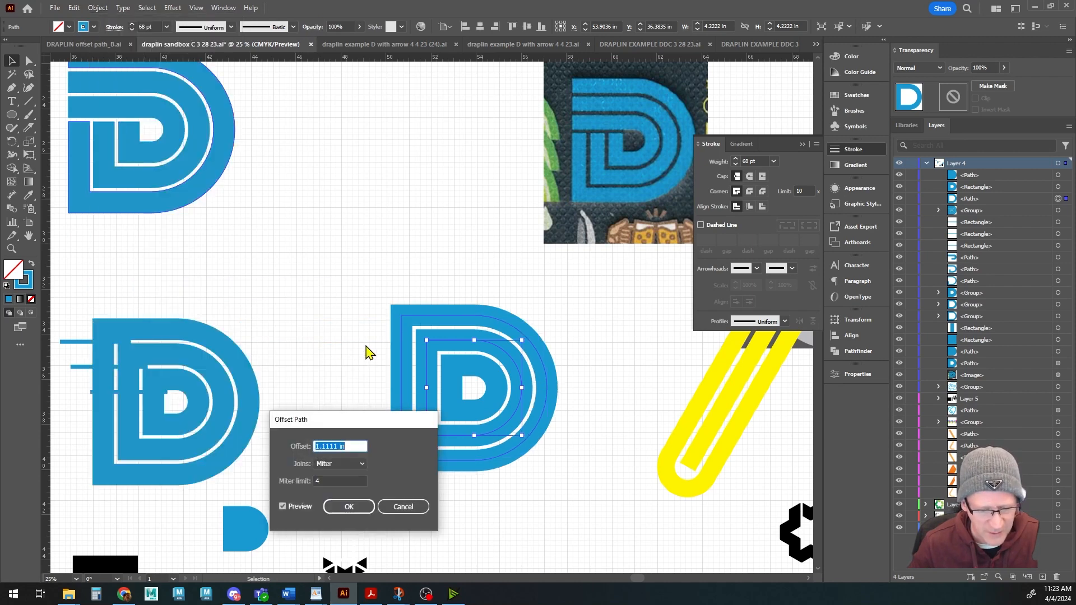
{"action": "left_click", "coordinate": [352, 507]}
{"action": "left_click", "coordinate": [347, 329]}
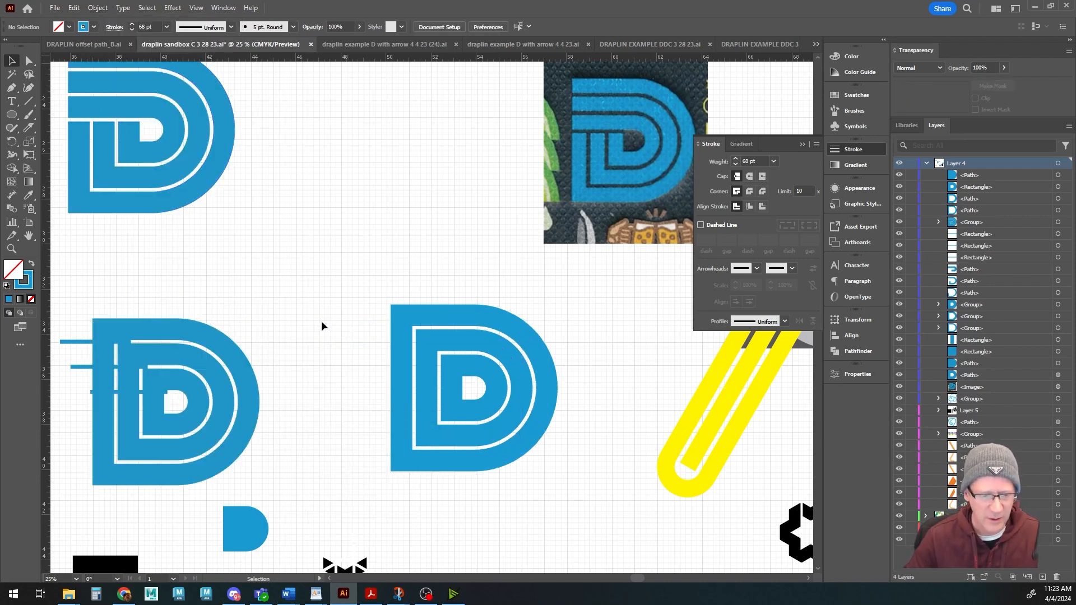
- Select the three concentric D paths and expand their strokes into filled shapes
{"action": "left_click_drag", "start_coordinate": [321, 322], "coordinate": [430, 379]}
{"action": "scroll", "coordinate": [328, 334], "scroll_direction": "down", "scroll_amount": 3}
{"action": "left_click_drag", "start_coordinate": [407, 301], "coordinate": [433, 389]}
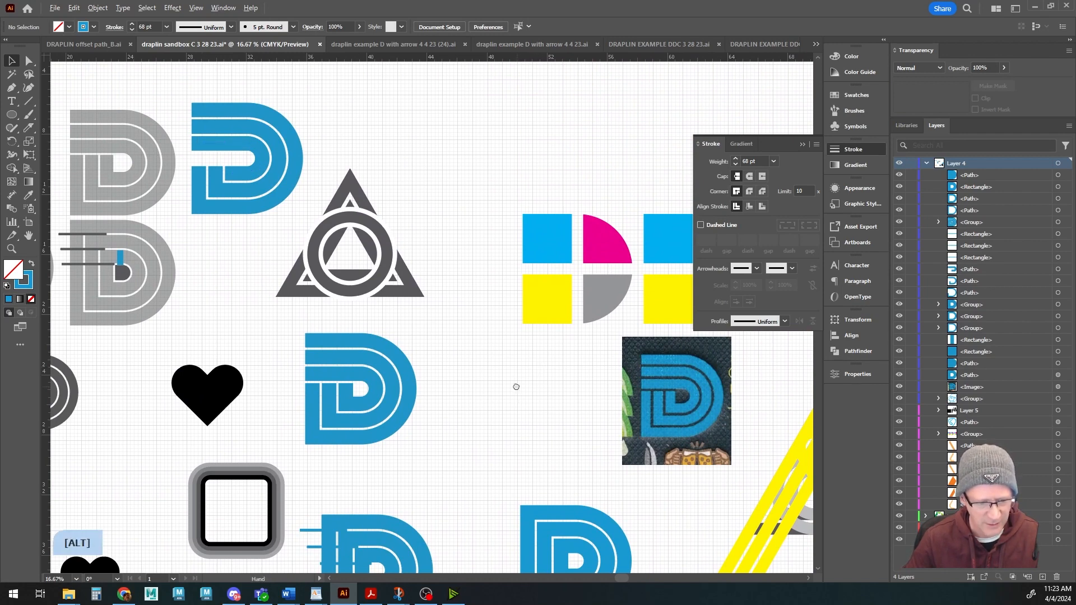
{"action": "left_click_drag", "start_coordinate": [512, 379], "coordinate": [416, 261]}
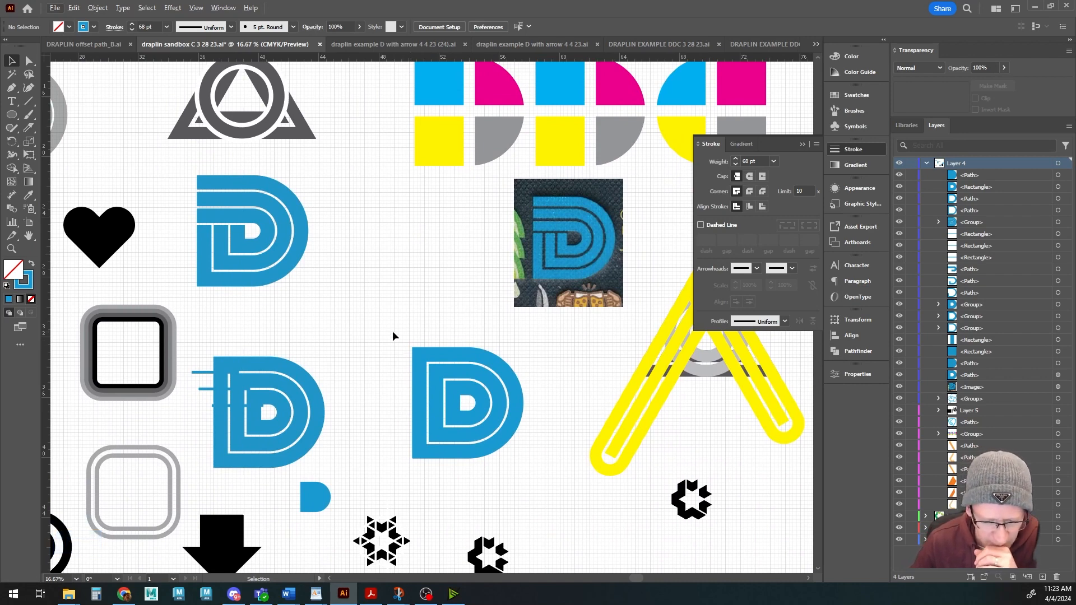
{"action": "left_click_drag", "start_coordinate": [392, 334], "coordinate": [539, 465]}
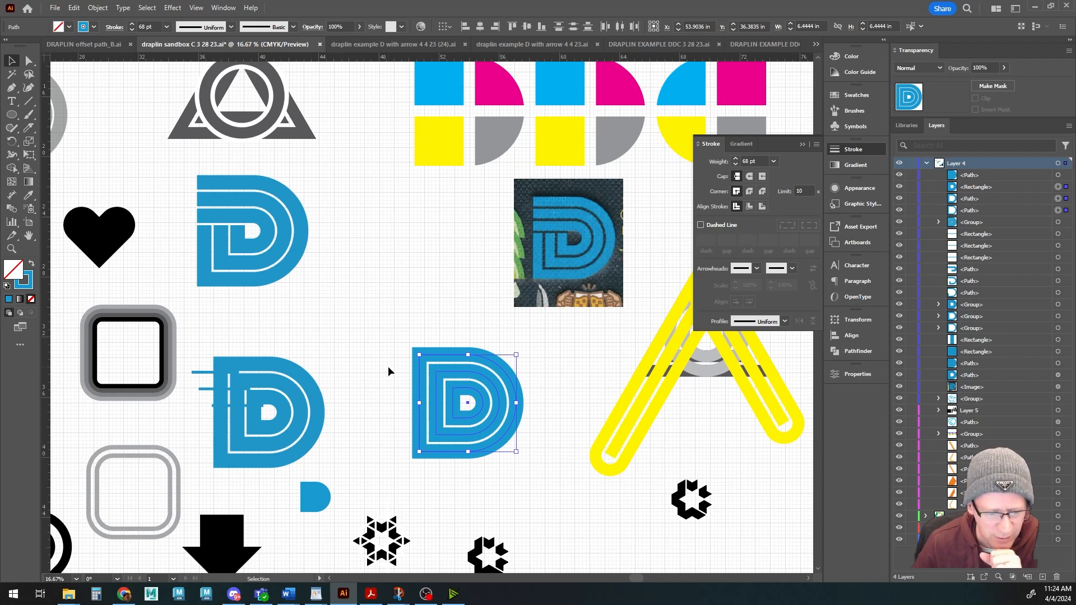
{"action": "left_click", "coordinate": [99, 9]}
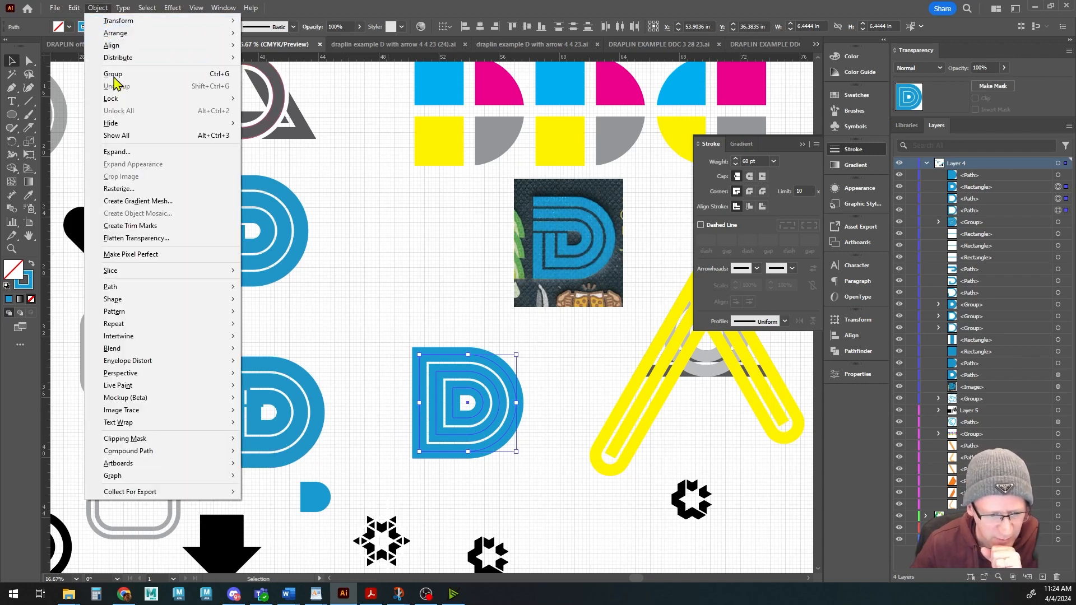
{"action": "left_click", "coordinate": [135, 157]}
{"action": "left_click", "coordinate": [513, 363]}
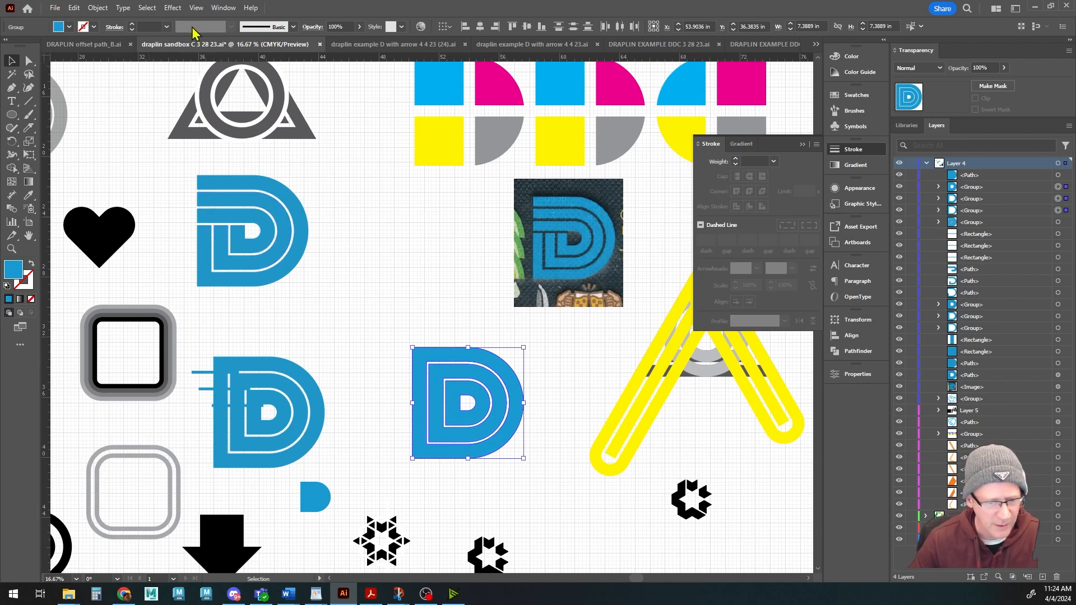
- Draw two thin 0.1667 in high rectangles, about 2.9 and 3.6 in long, covering the left ends of the D's two upper white gaps
{"action": "left_click", "coordinate": [196, 9]}
{"action": "left_click", "coordinate": [195, 9]}
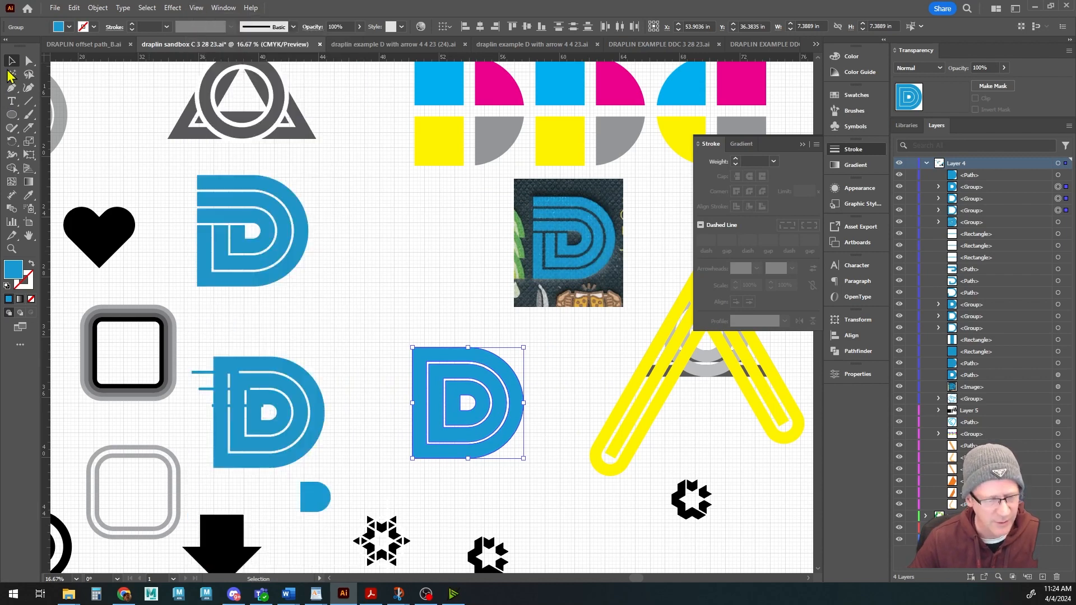
{"action": "left_click", "coordinate": [11, 115]}
{"action": "left_click", "coordinate": [56, 114]}
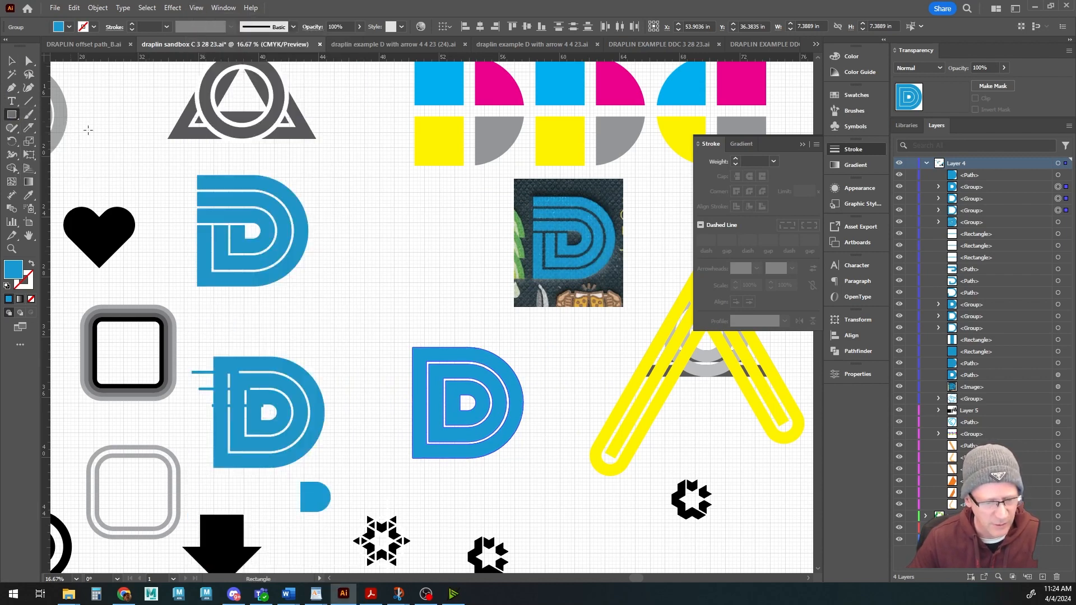
{"action": "scroll", "coordinate": [317, 260], "scroll_direction": "up", "scroll_amount": 2}
{"action": "left_click_drag", "start_coordinate": [336, 213], "coordinate": [273, 136]}
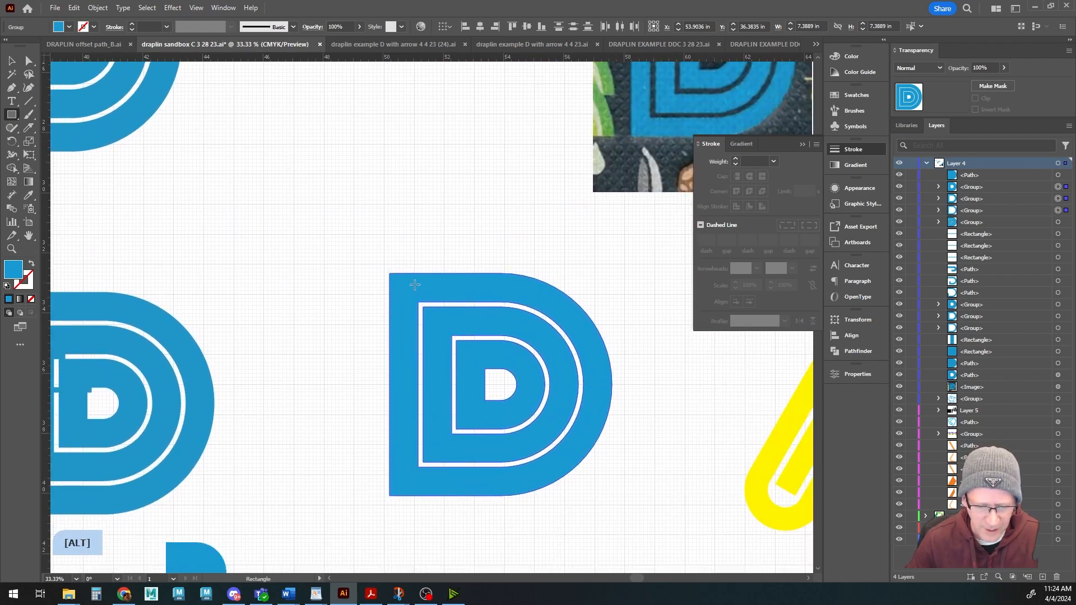
{"action": "left_click_drag", "start_coordinate": [448, 302], "coordinate": [361, 305]}
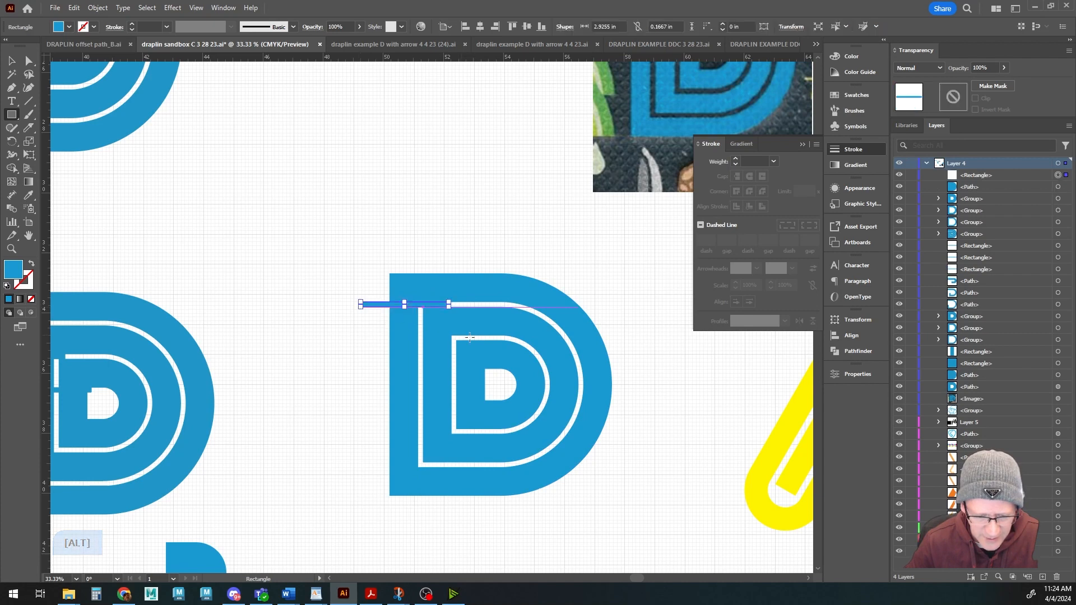
{"action": "left_click_drag", "start_coordinate": [469, 336], "coordinate": [361, 340]}
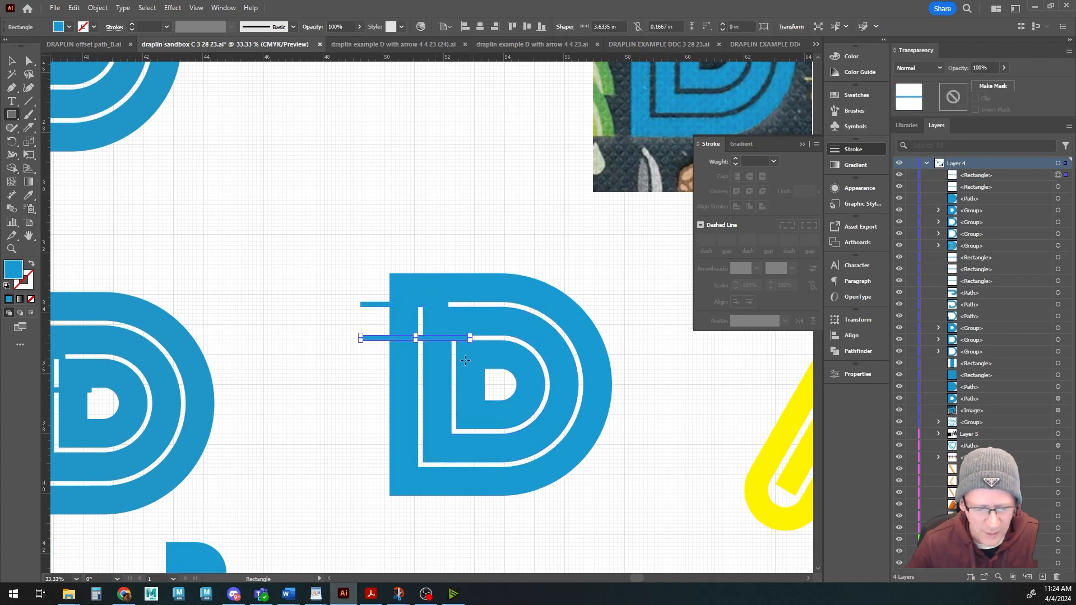
- Duplicate the lower thin rectangle and align the copy with the top edge of the D's inner counter
{"action": "left_click", "coordinate": [9, 61]}
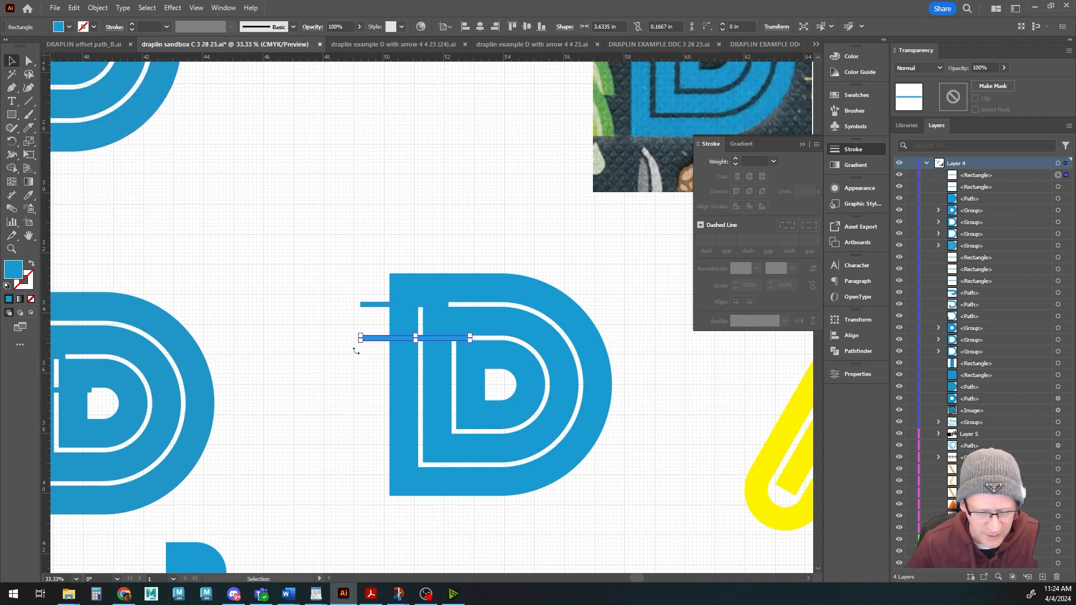
{"action": "scroll", "coordinate": [359, 350], "scroll_direction": "up", "scroll_amount": 1}
{"action": "scroll", "coordinate": [443, 359], "scroll_direction": "right", "scroll_amount": 3}
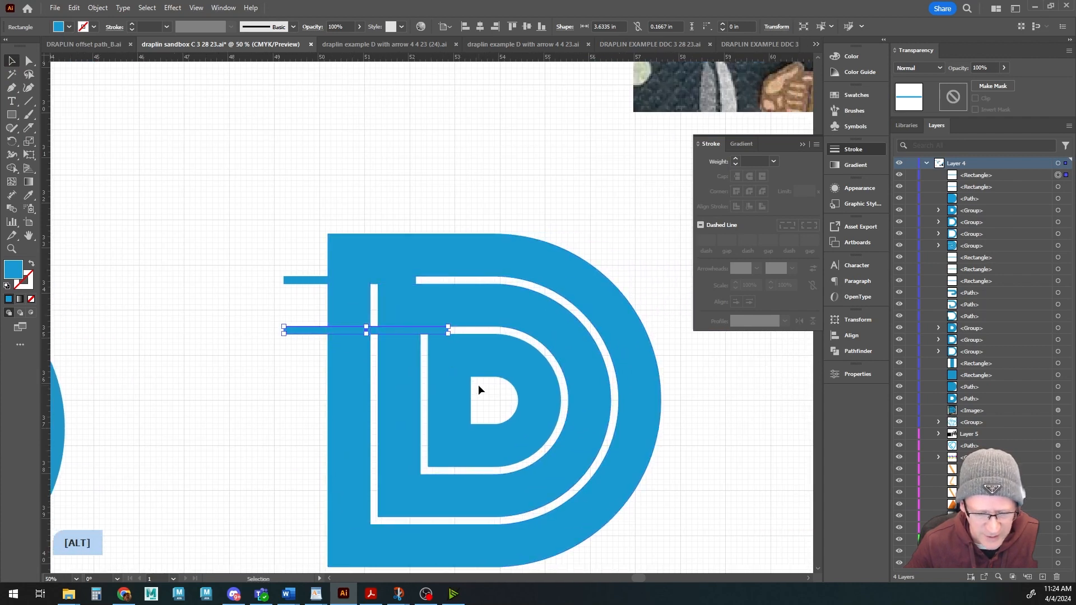
{"action": "left_click_drag", "start_coordinate": [307, 335], "coordinate": [336, 387]}
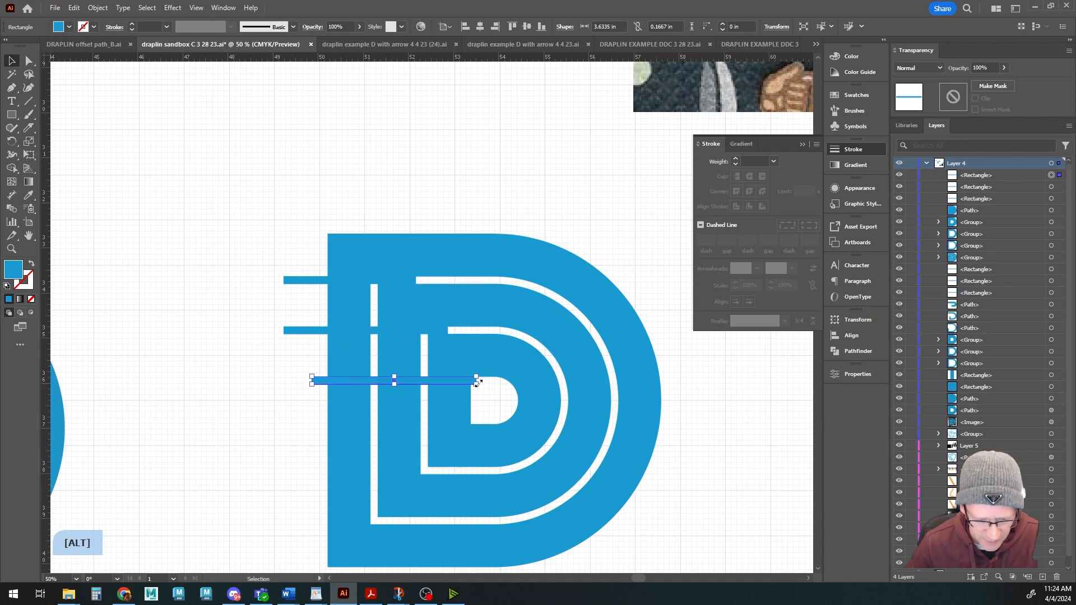
- Select the whole D with its three bars and merge the stem areas between neighbouring bars using Shape Builder
{"action": "scroll", "coordinate": [506, 347], "scroll_direction": "down", "scroll_amount": 1}
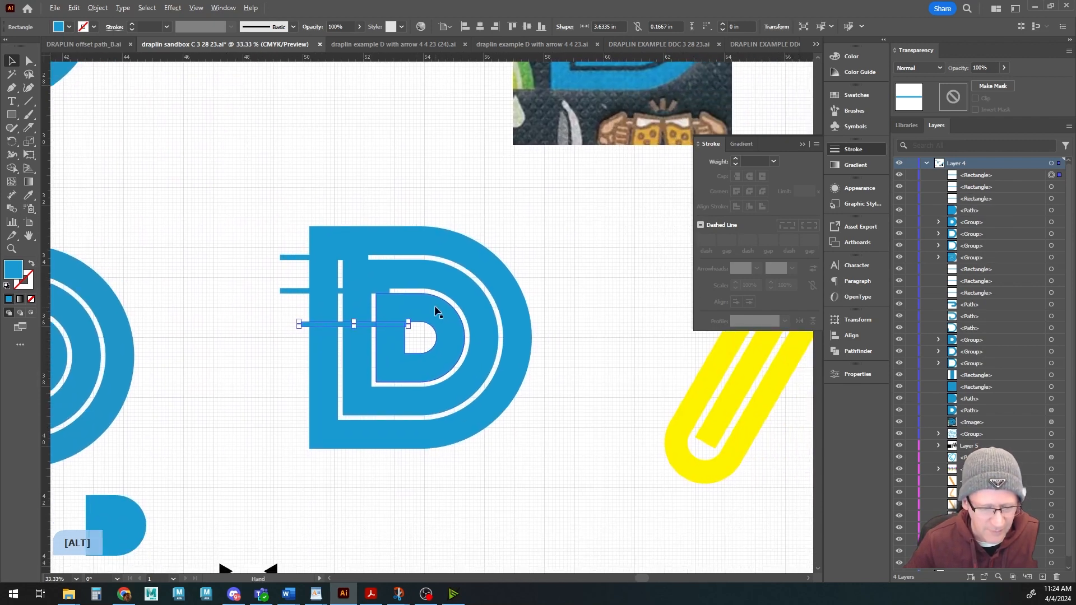
{"action": "left_click_drag", "start_coordinate": [230, 198], "coordinate": [590, 474]}
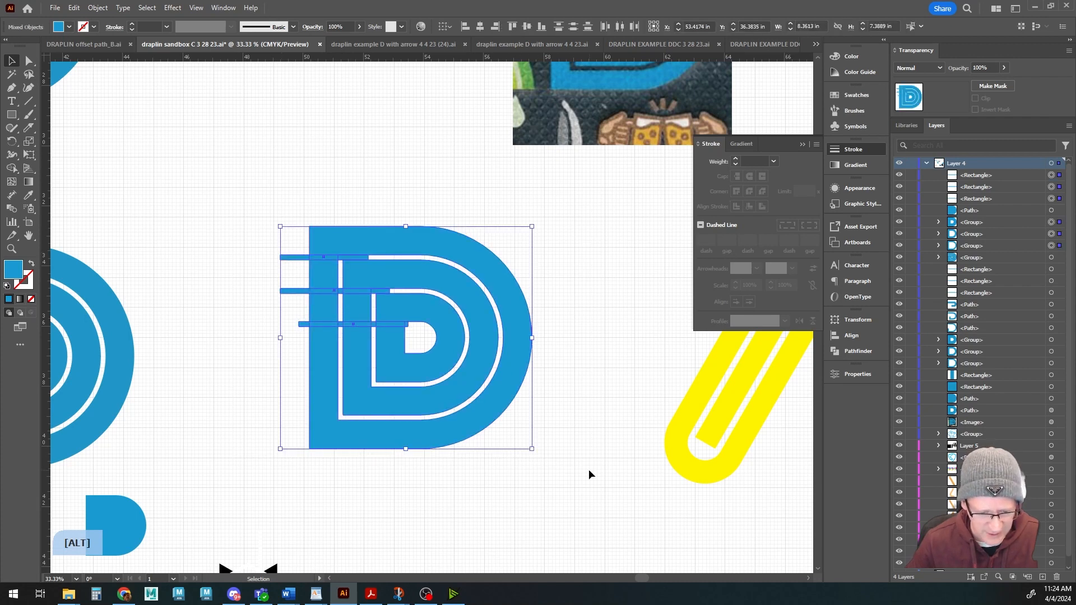
{"action": "scroll", "coordinate": [408, 338], "scroll_direction": "up", "scroll_amount": 1}
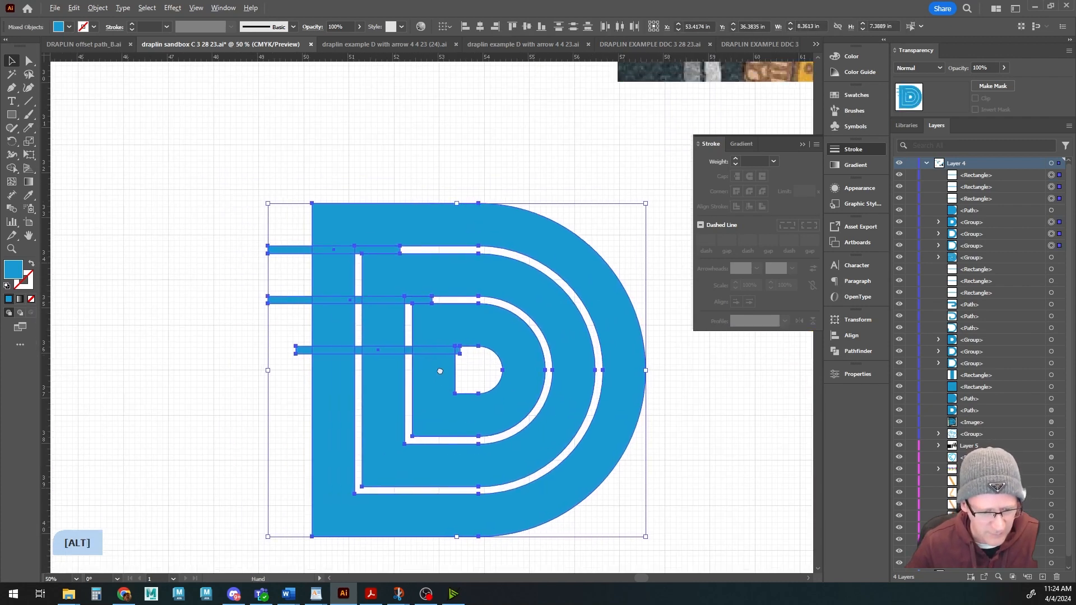
{"action": "left_click", "coordinate": [12, 167]}
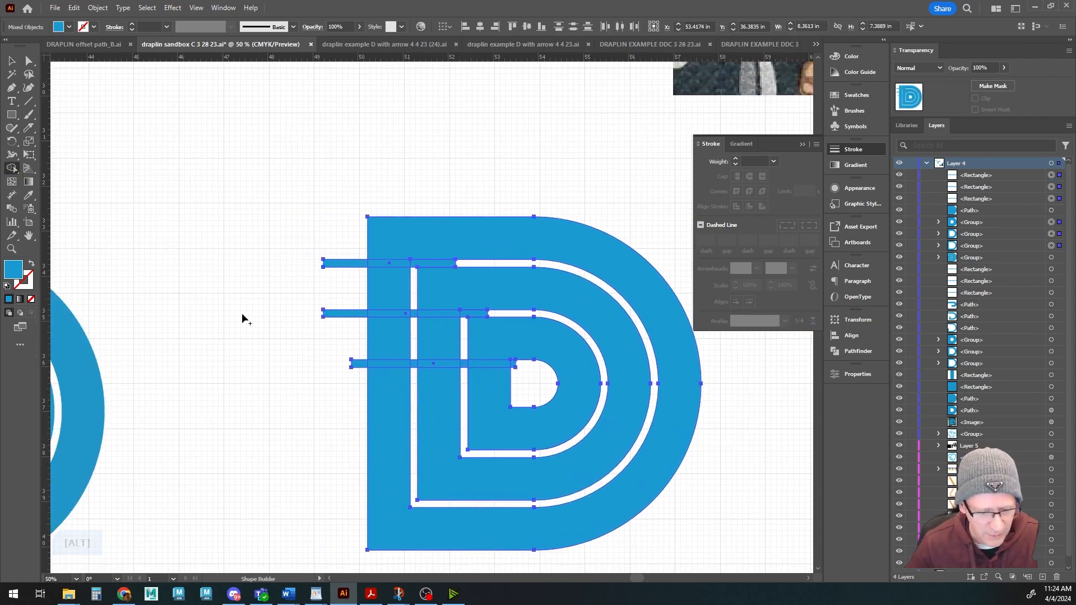
{"action": "left_click_drag", "start_coordinate": [390, 340], "coordinate": [480, 343]}
{"action": "left_click_drag", "start_coordinate": [472, 291], "coordinate": [403, 288]}
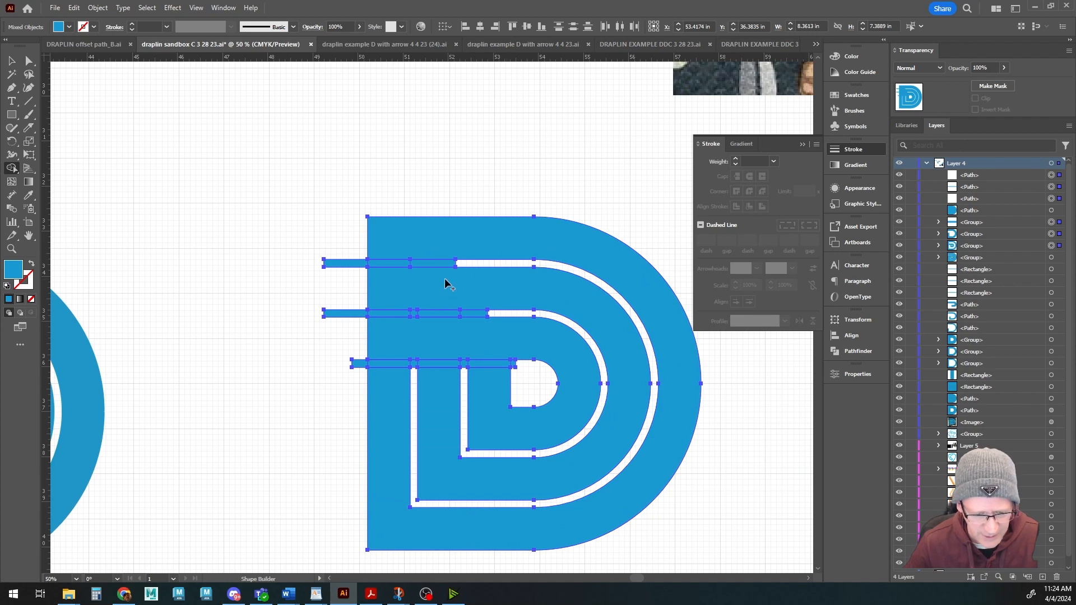
- Cut the two upper thin bars out of the D with Shape Builder, reopening its two upper white gaps
{"action": "left_click", "coordinate": [353, 263], "text": "alt"}
{"action": "left_click", "coordinate": [406, 264], "text": "alt"}
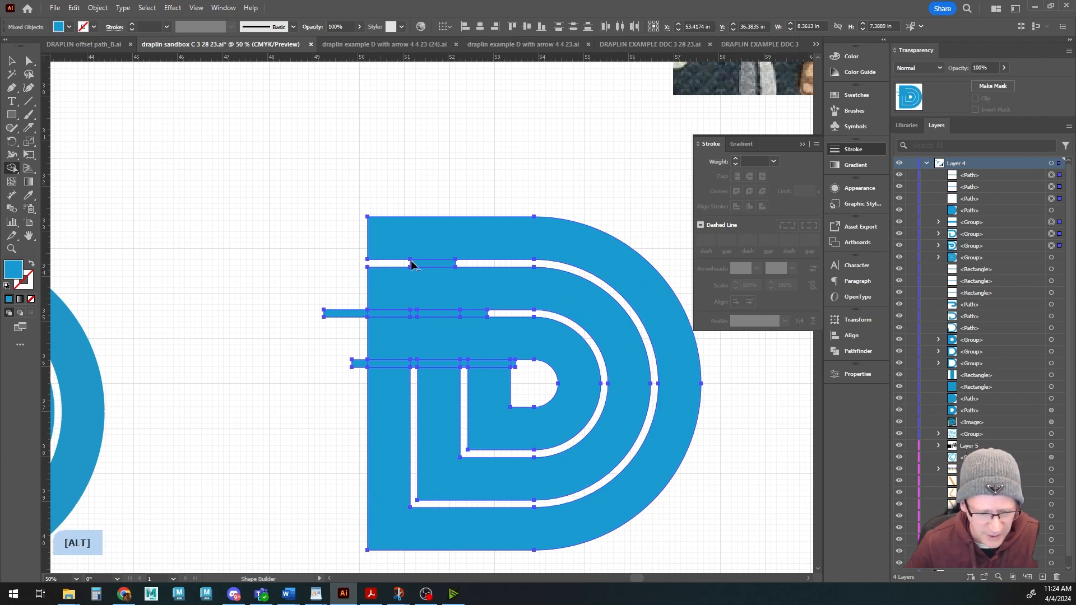
{"action": "left_click", "coordinate": [345, 314], "text": "alt"}
{"action": "left_click", "coordinate": [388, 313], "text": "alt"}
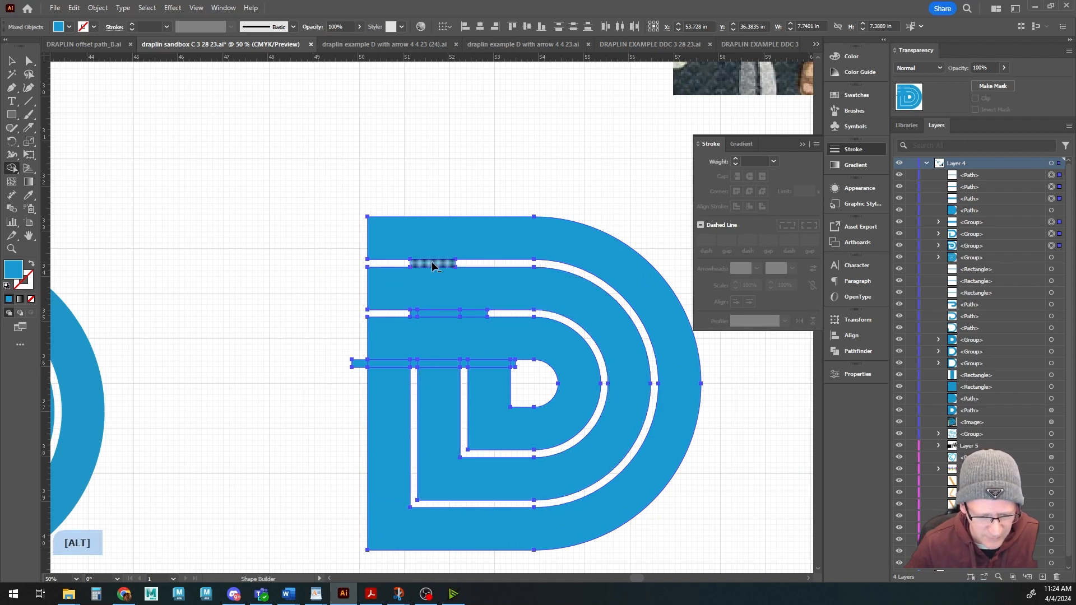
{"action": "left_click", "coordinate": [432, 263], "text": "alt"}
{"action": "left_click", "coordinate": [426, 313], "text": "alt"}
{"action": "left_click", "coordinate": [474, 313], "text": "alt"}
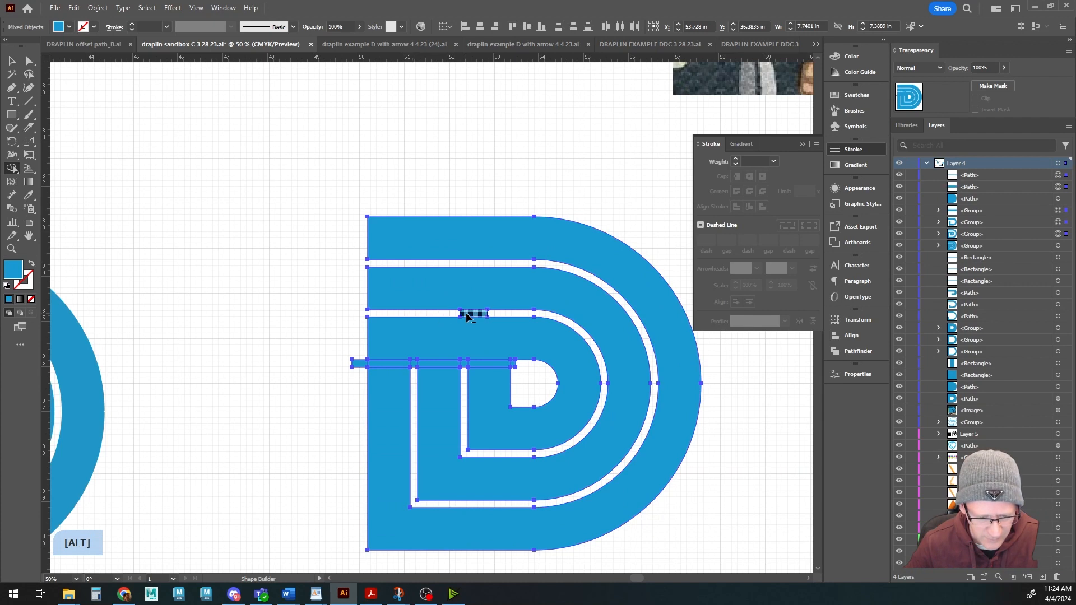
- Cut the third thin bar out of the D along the inner counter's top edge using Shape Builder, and deselect the logo
{"action": "left_click", "coordinate": [490, 363], "text": "alt"}
{"action": "left_click", "coordinate": [444, 362], "text": "alt"}
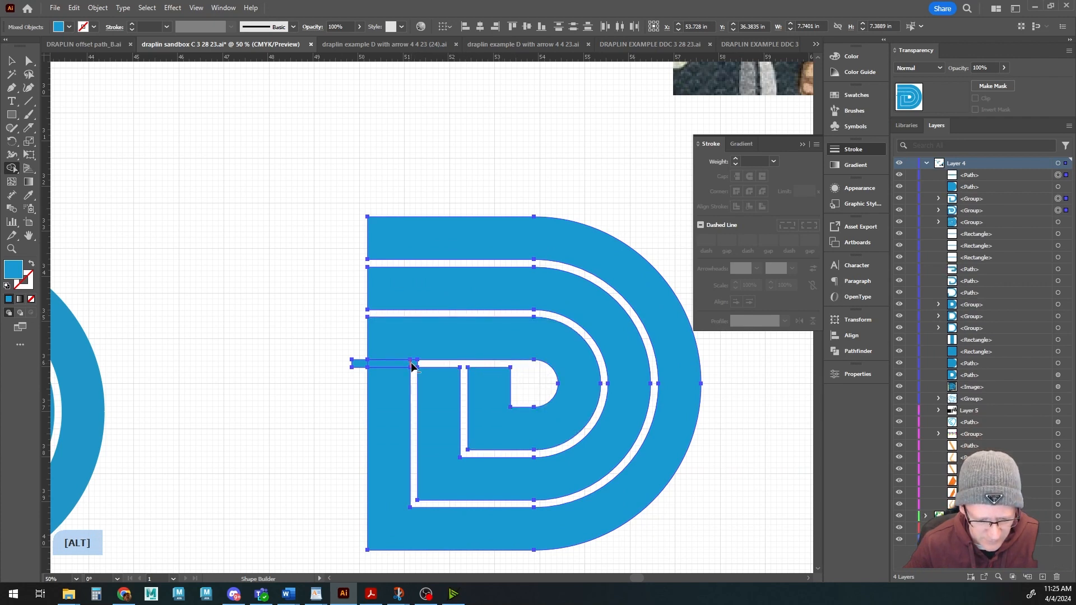
{"action": "left_click", "coordinate": [389, 363], "text": "alt"}
{"action": "left_click", "coordinate": [357, 365], "text": "alt"}
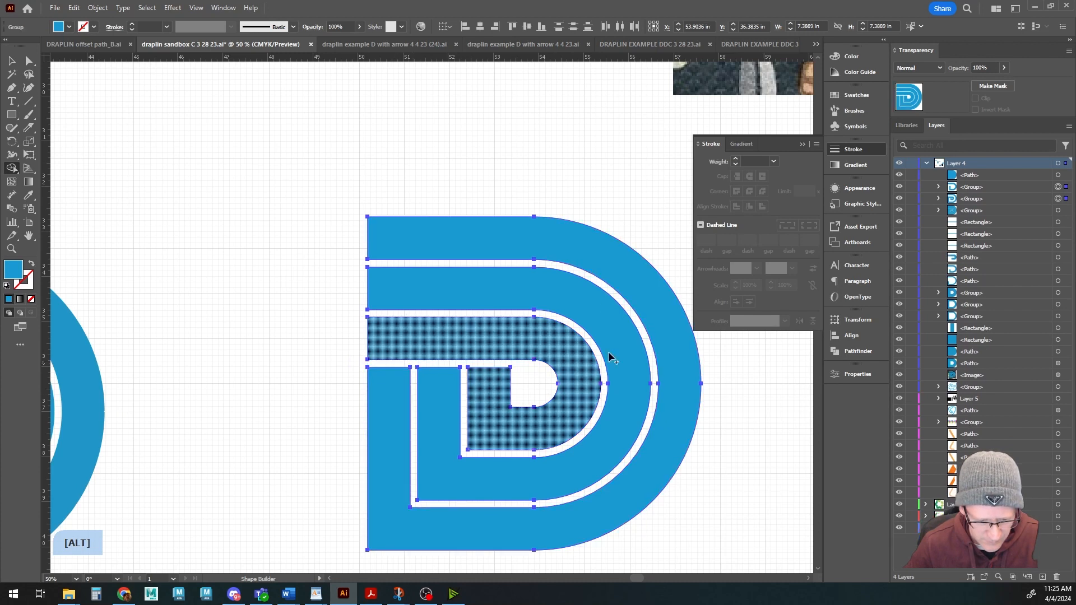
{"action": "key", "text": "v"}
{"action": "left_click", "coordinate": [187, 212]}
{"action": "scroll", "coordinate": [238, 308], "scroll_direction": "down", "scroll_amount": 3}
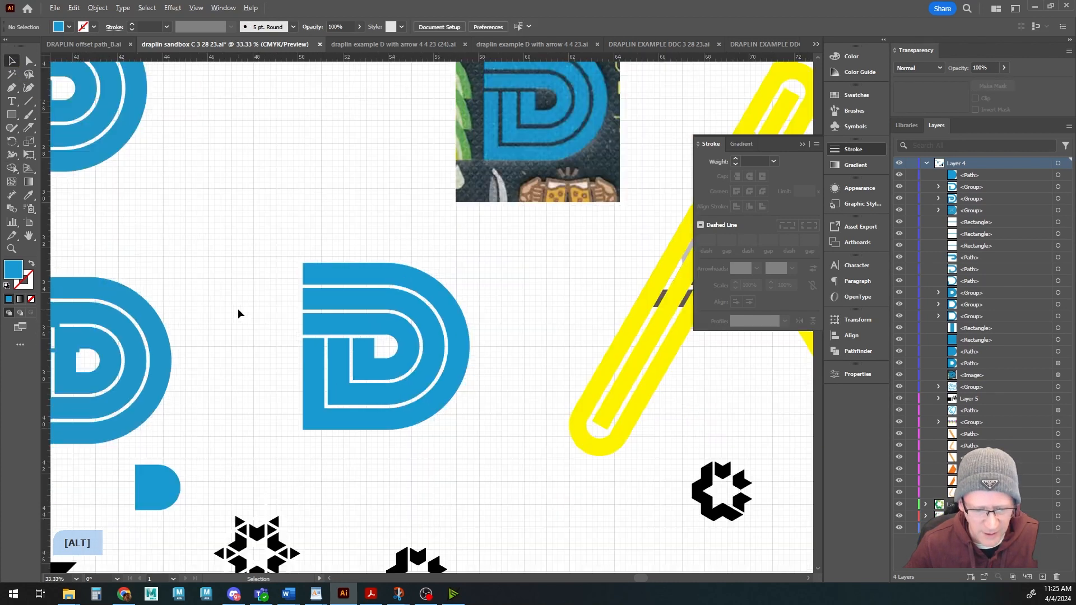
{"action": "left_click_drag", "start_coordinate": [247, 317], "coordinate": [327, 348]}
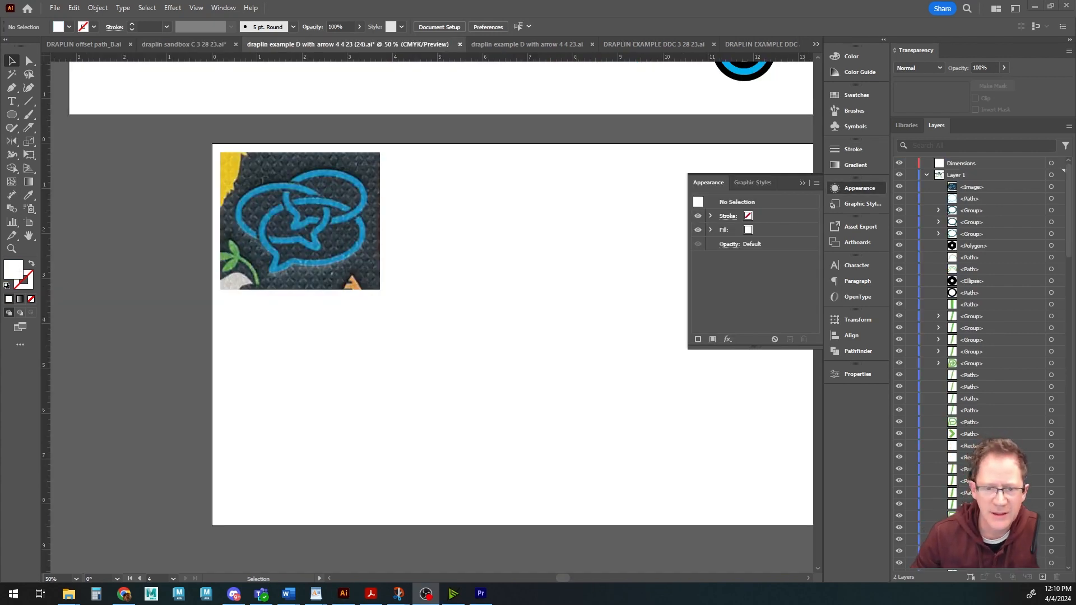
- Draw an ellipse about 2.36 in wide and 1.71 in high below and to the right of the speech-bubble reference photo
{"action": "left_click", "coordinate": [492, 241]}
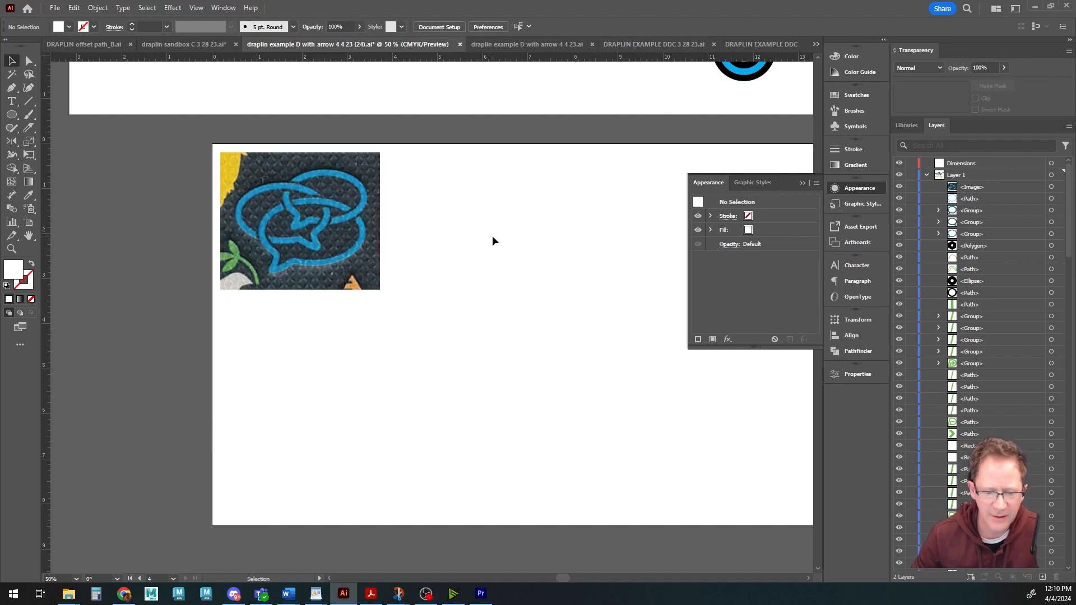
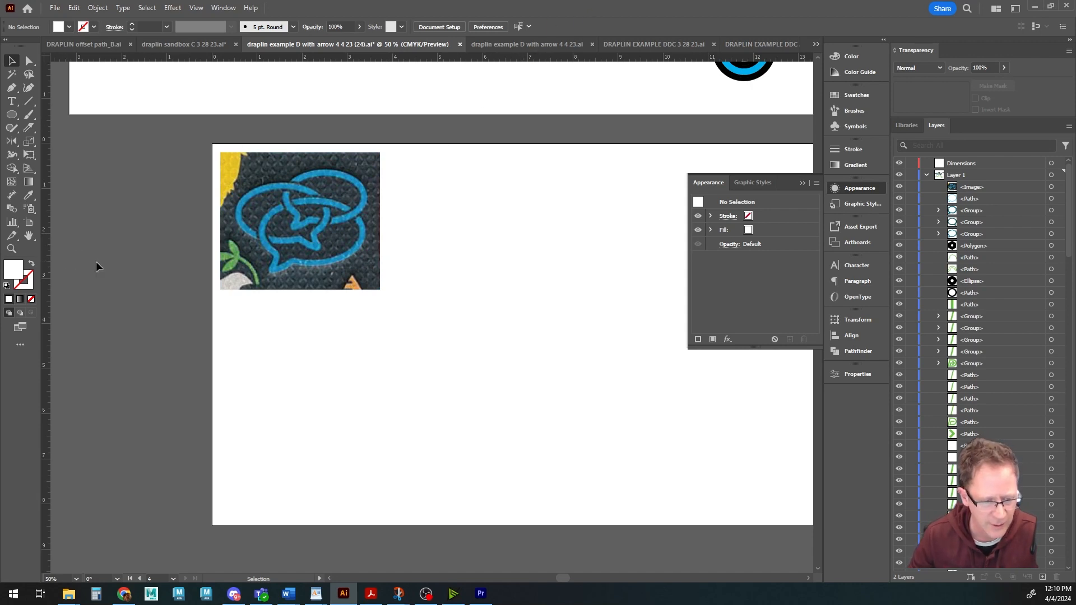
{"action": "left_click", "coordinate": [15, 115]}
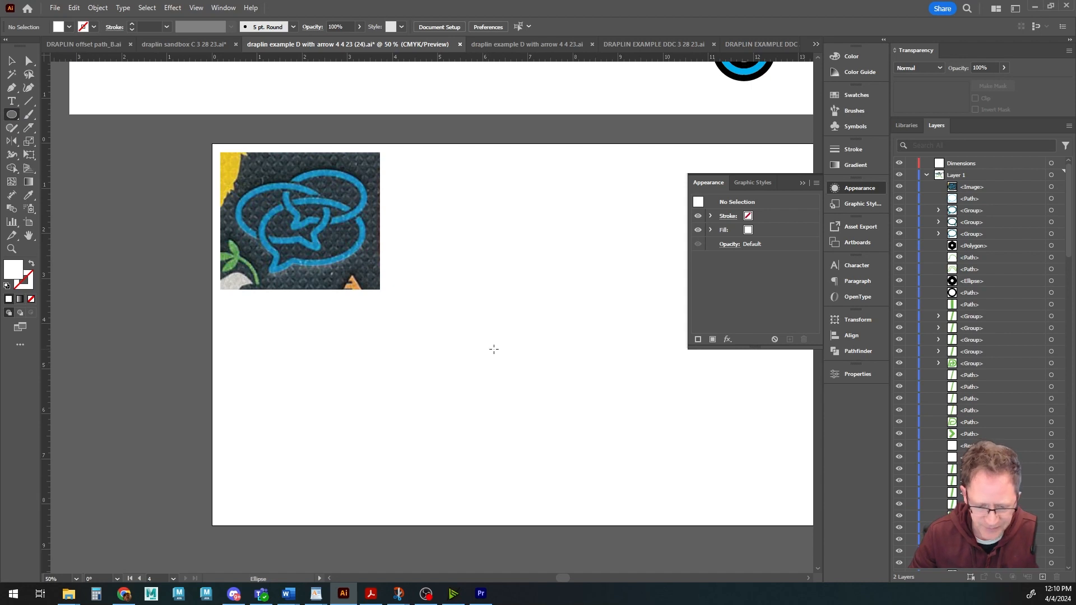
{"action": "key", "text": "alt"}
{"action": "left_click_drag", "start_coordinate": [504, 358], "coordinate": [556, 396]}
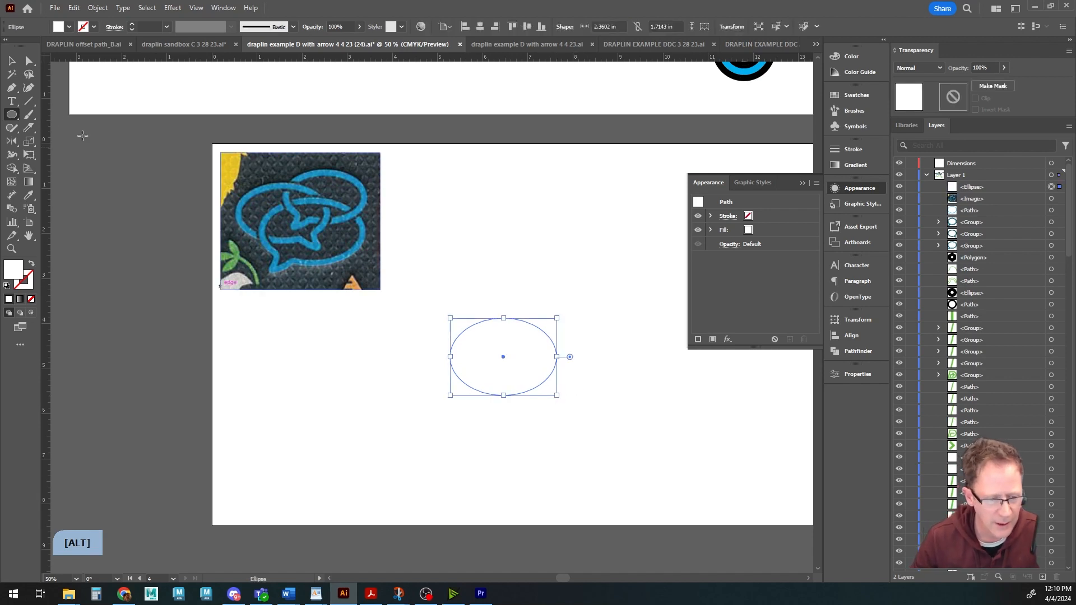
- Sample the blue of the speech bubbles in the reference photo and apply it as the ellipse's stroke, with no fill
{"action": "left_click", "coordinate": [11, 60]}
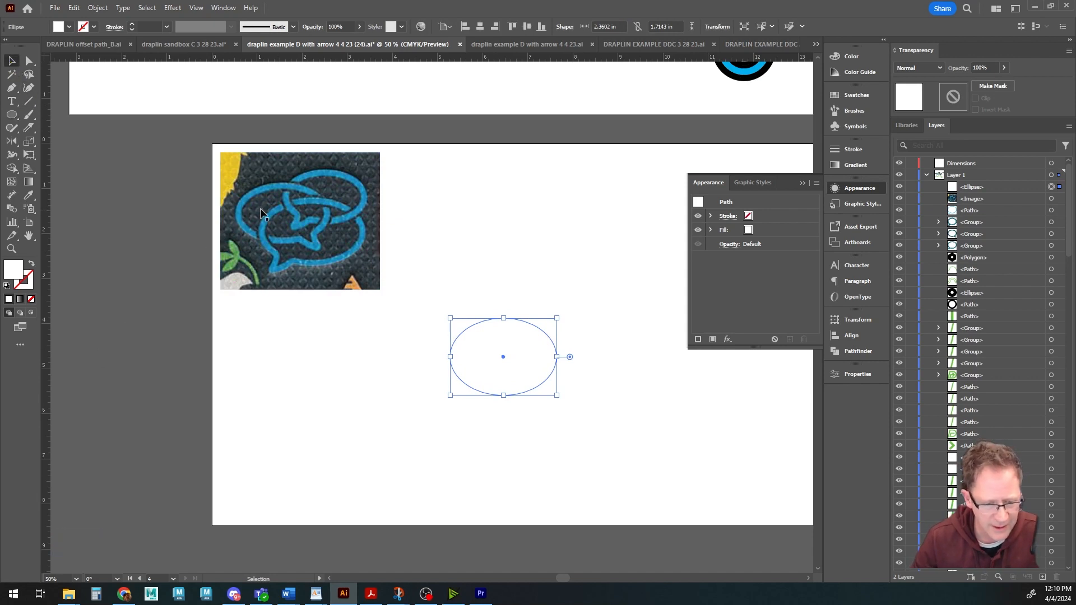
{"action": "left_click", "coordinate": [28, 194]}
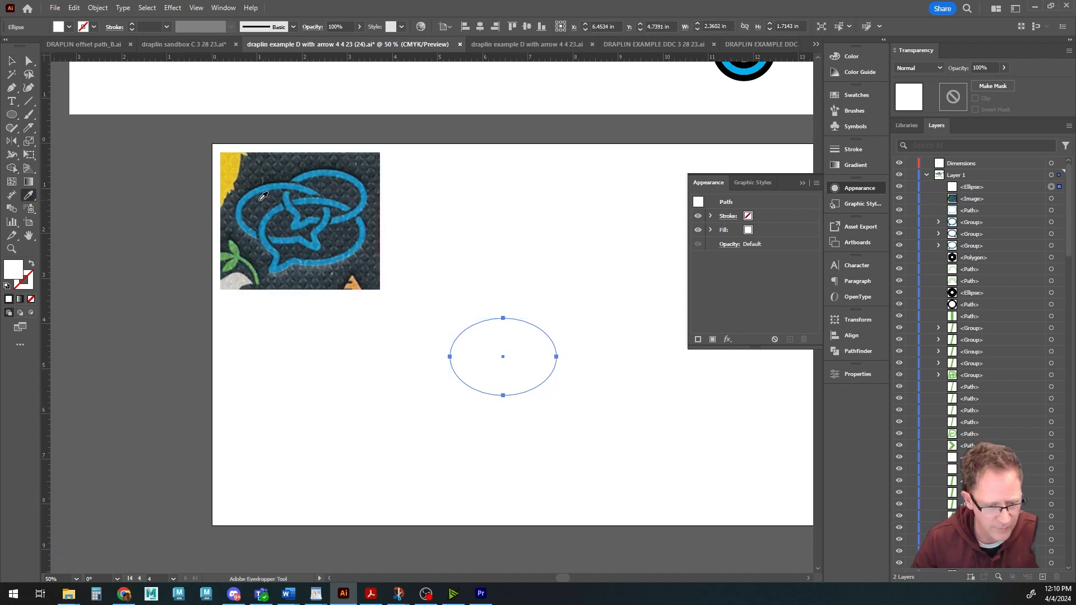
{"action": "left_click", "coordinate": [267, 187]}
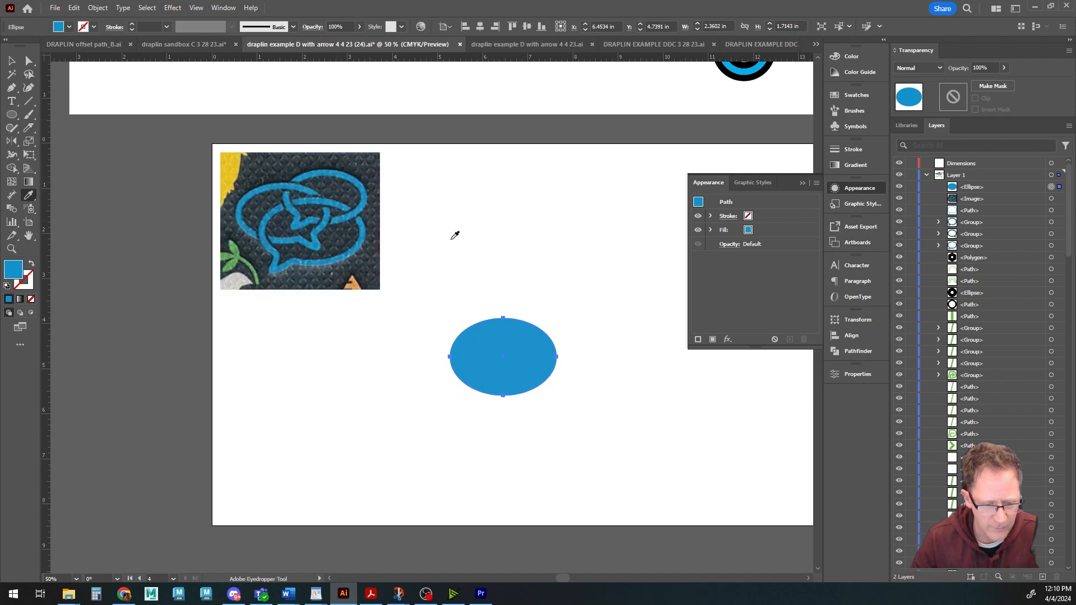
{"action": "left_click", "coordinate": [32, 264]}
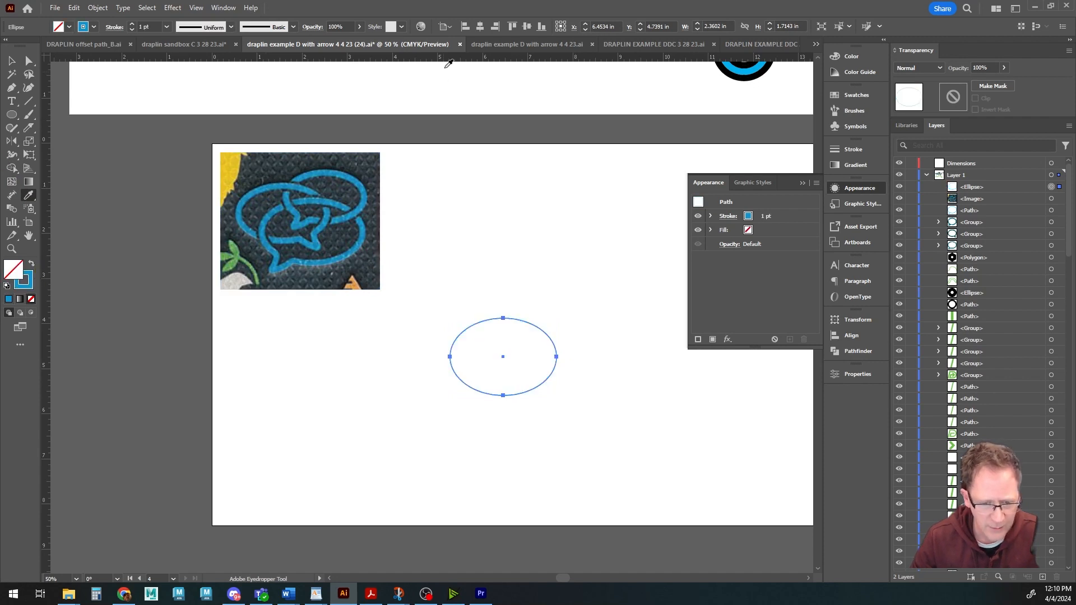
{"action": "key", "text": "v"}
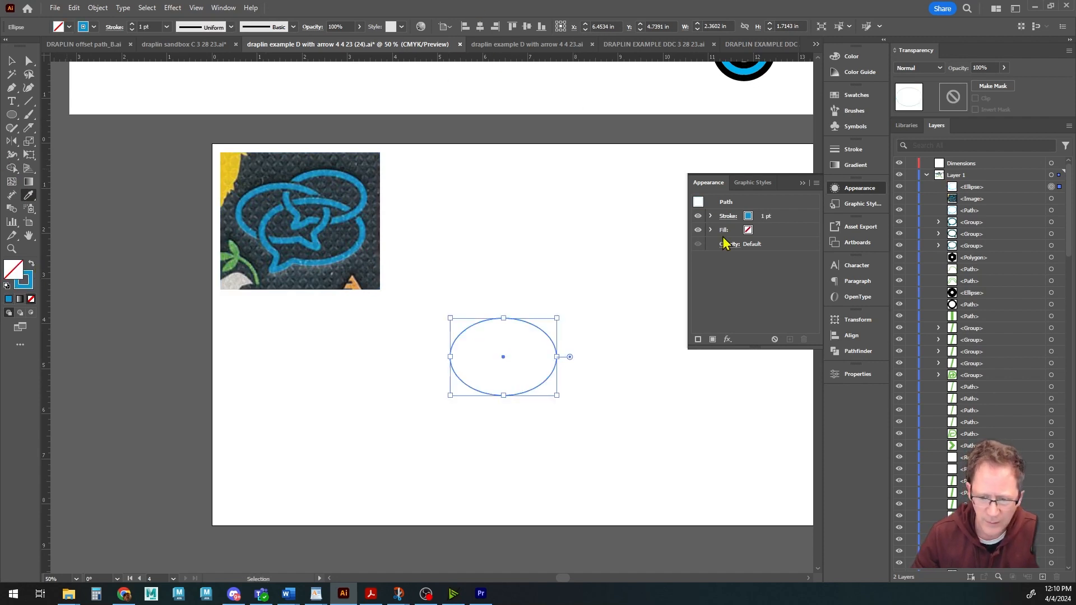
- Set the ellipse's stroke weight to 12 pt
{"action": "left_click", "coordinate": [802, 183]}
{"action": "left_click", "coordinate": [852, 150]}
{"action": "key", "text": "v"}
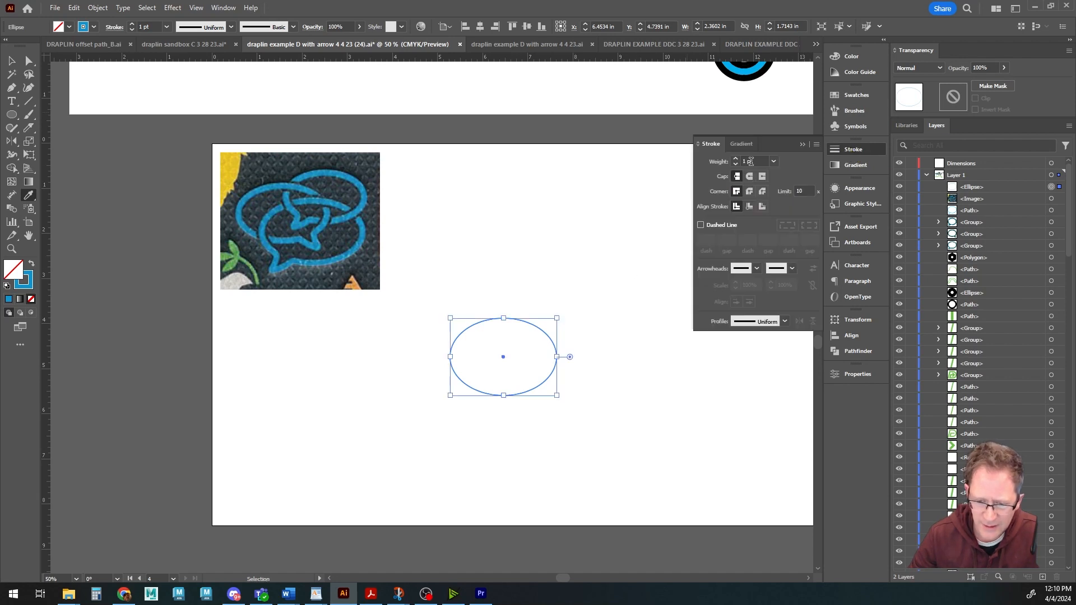
{"action": "left_click", "coordinate": [736, 160]}
{"action": "left_click", "coordinate": [735, 159]}
{"action": "left_click", "coordinate": [735, 159]}
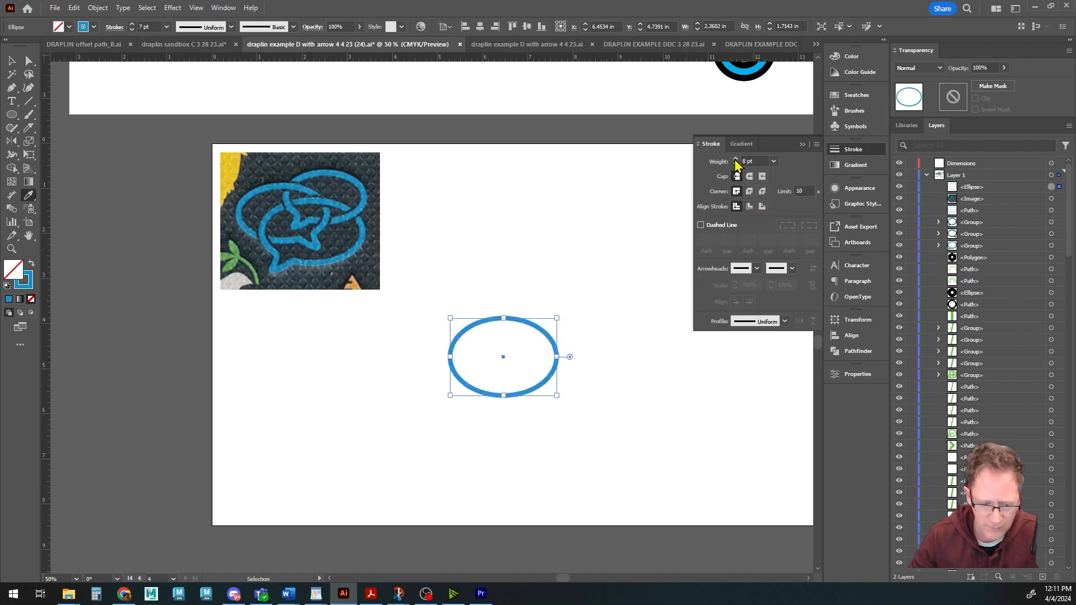
{"action": "left_click", "coordinate": [735, 159]}
{"action": "left_click", "coordinate": [735, 159]}
{"action": "left_click", "coordinate": [735, 159]}
{"action": "left_click", "coordinate": [735, 159]}
{"action": "left_click", "coordinate": [735, 159]}
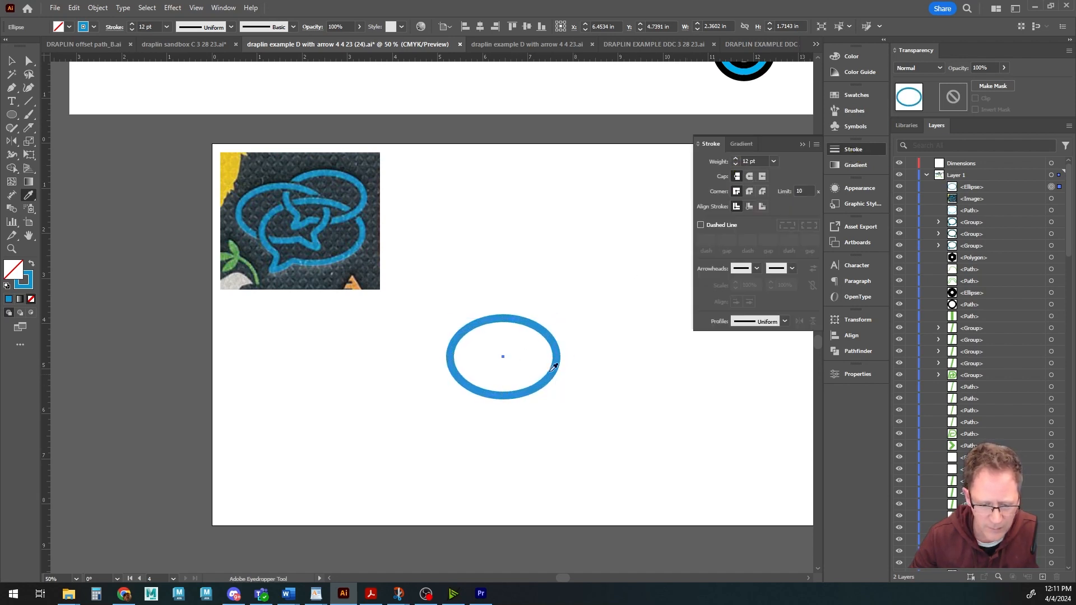
- Add three closely spaced anchor points to the lower-left arc of the ellipse with the Pen tool
{"action": "scroll", "coordinate": [577, 350], "scroll_direction": "up", "scroll_amount": 2, "text": "alt"}
{"action": "scroll", "coordinate": [561, 341], "scroll_direction": "down", "scroll_amount": 1, "text": "alt"}
{"action": "left_click_drag", "start_coordinate": [561, 340], "coordinate": [636, 348]}
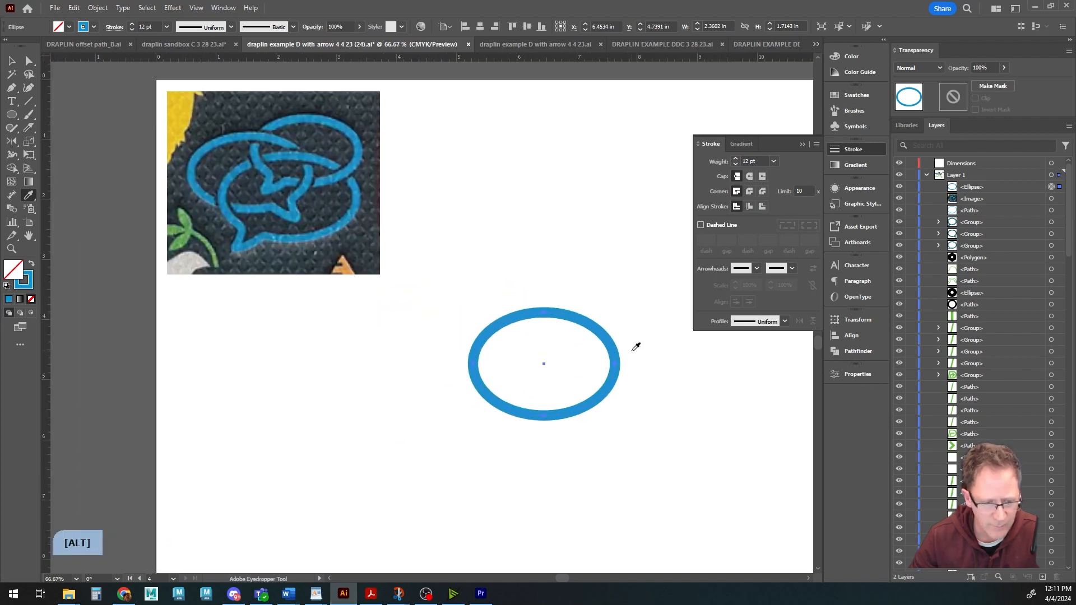
{"action": "key", "text": "v"}
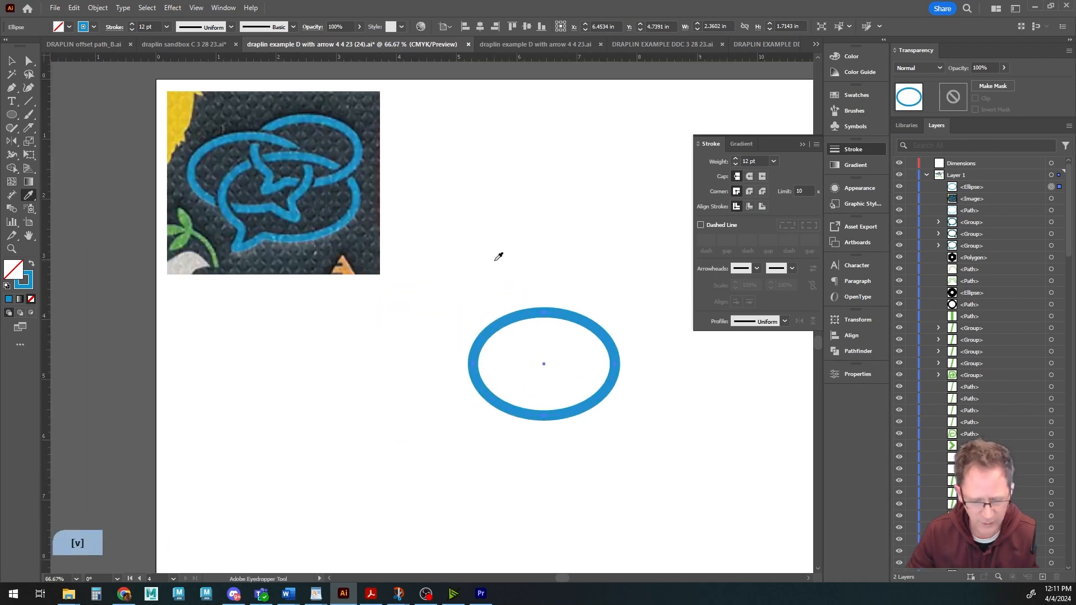
{"action": "key", "text": "p"}
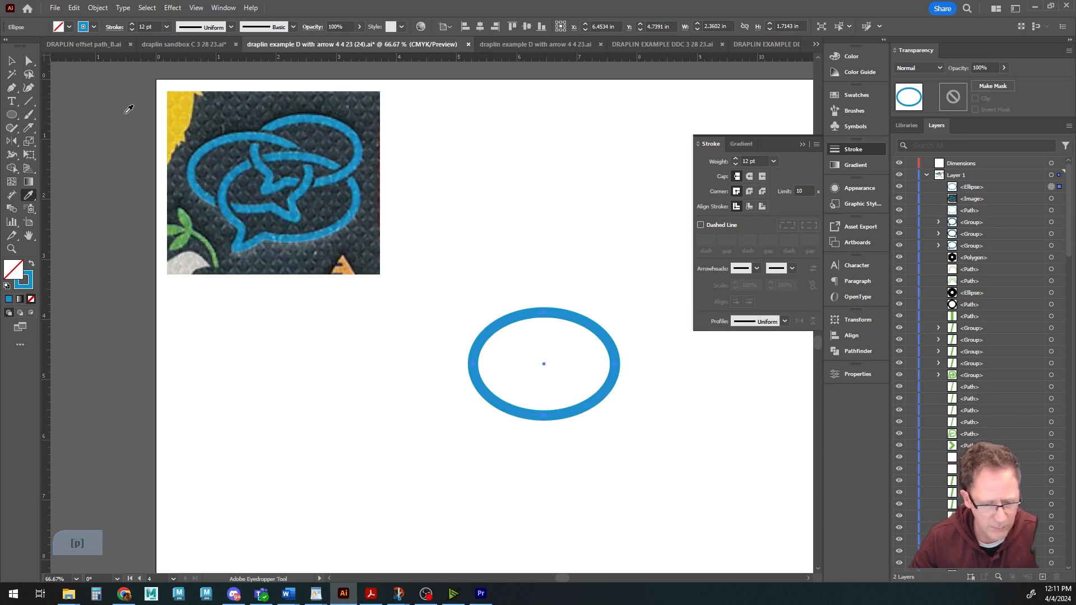
{"action": "key", "text": "ctrl"}
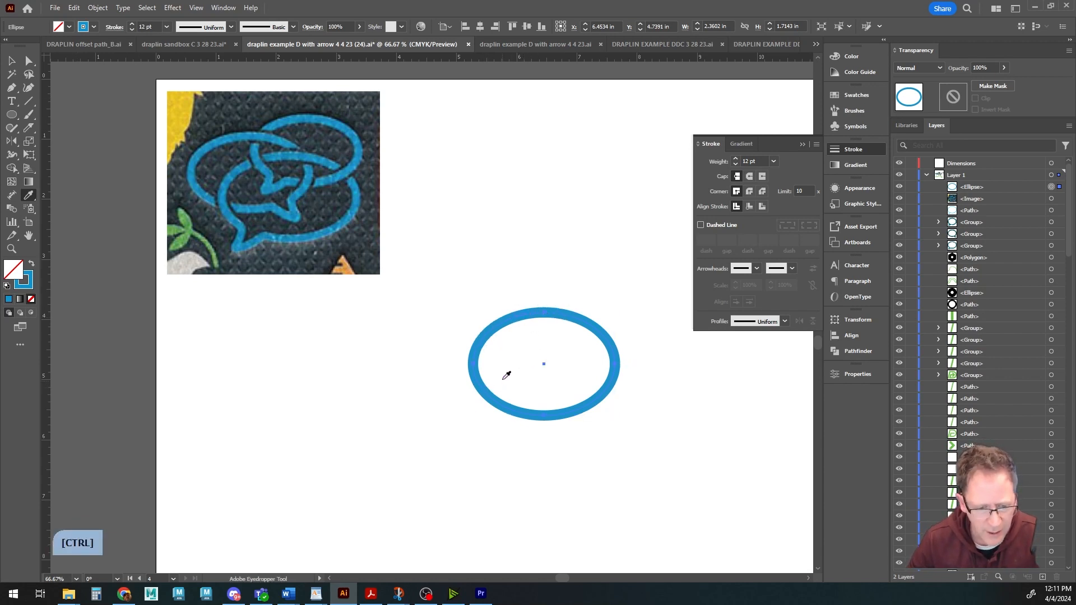
{"action": "key", "text": "p"}
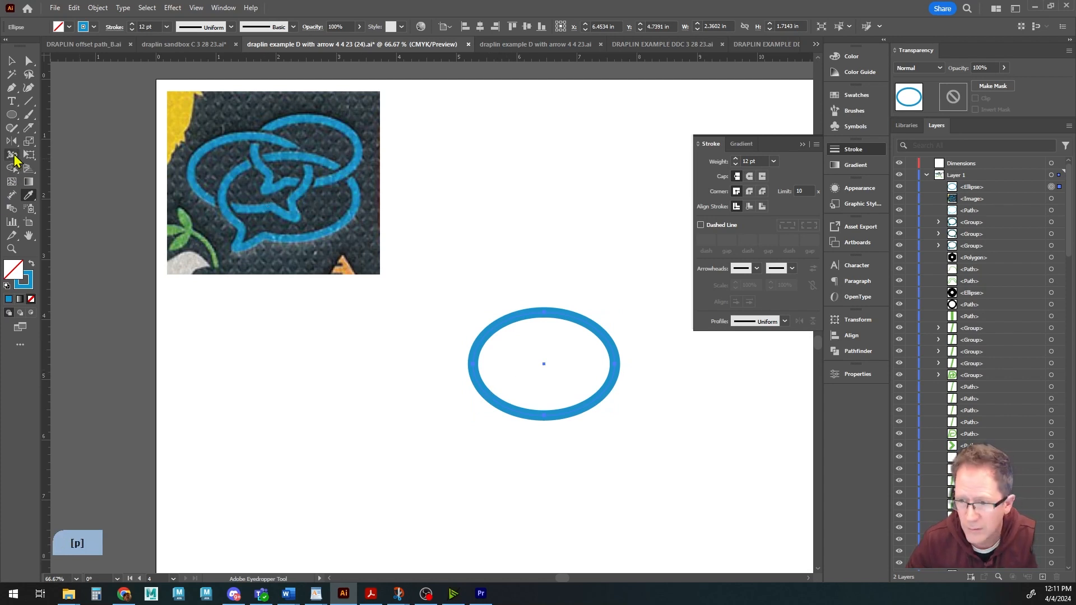
{"action": "key", "text": "ctrl"}
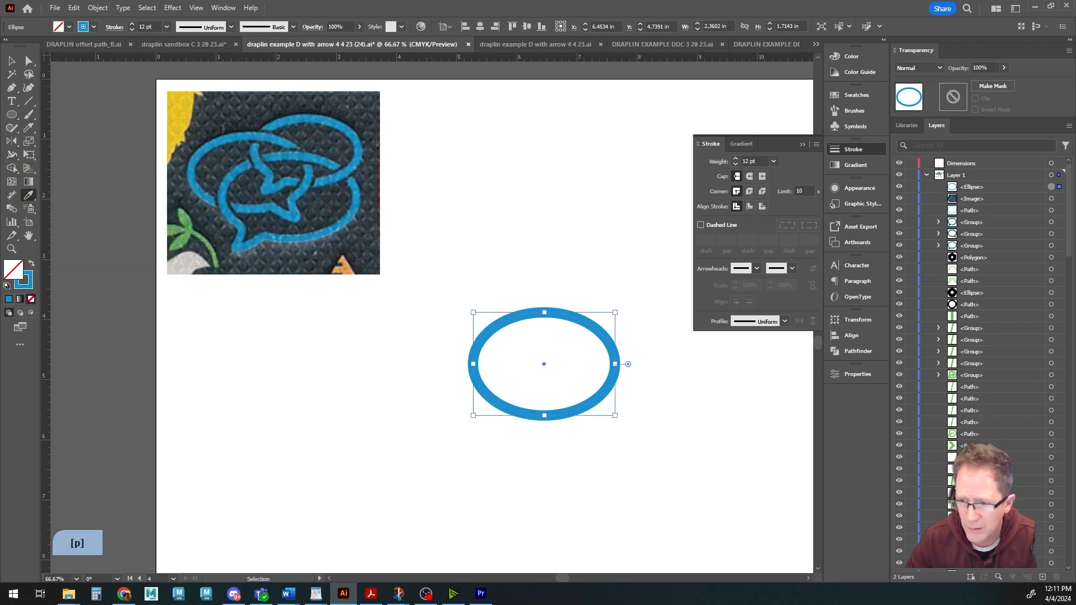
{"action": "key", "text": "p"}
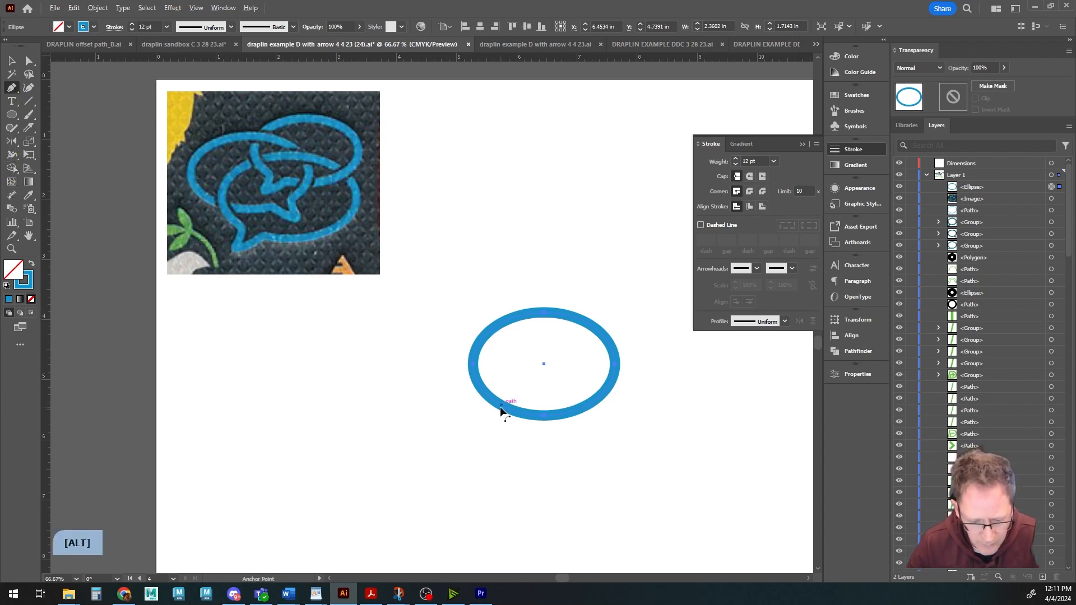
{"action": "scroll", "coordinate": [499, 408], "scroll_direction": "up", "scroll_amount": 1, "text": "alt"}
{"action": "left_click_drag", "start_coordinate": [500, 406], "coordinate": [583, 436]}
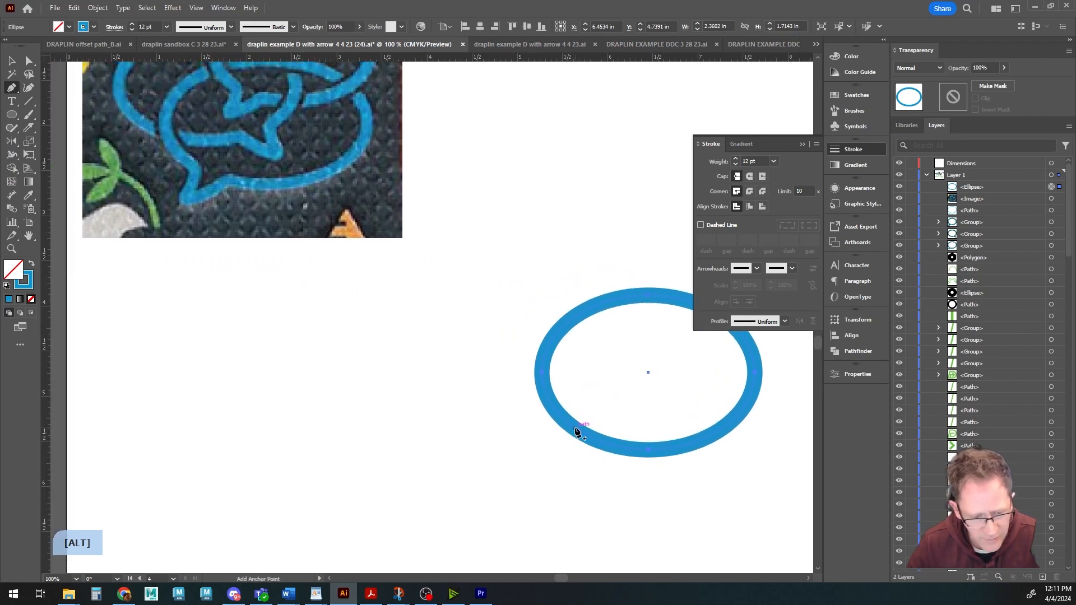
{"action": "left_click", "coordinate": [575, 429]}
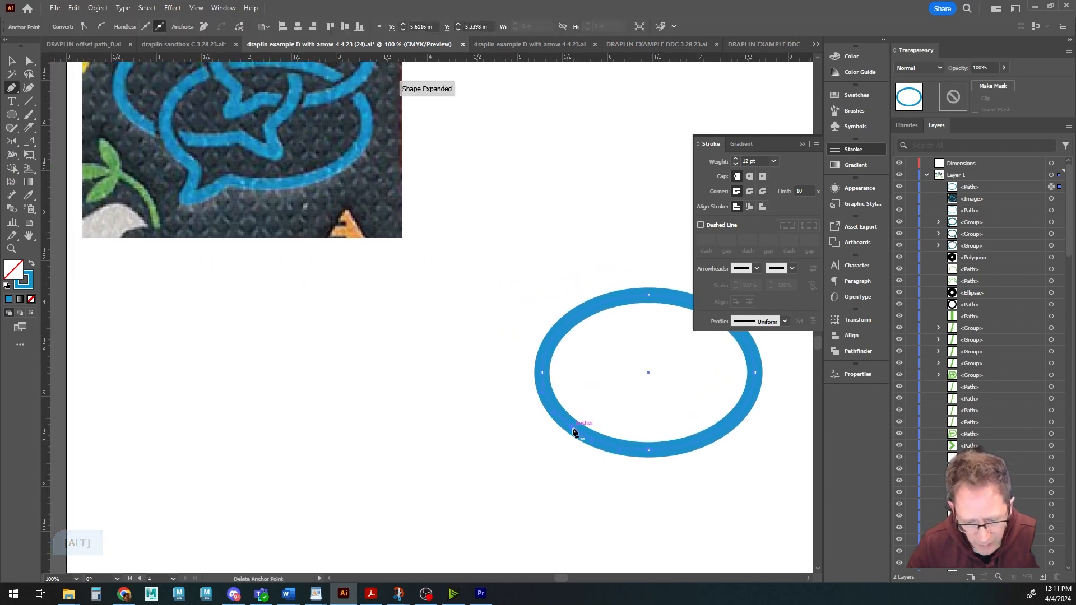
{"action": "left_click", "coordinate": [606, 445]}
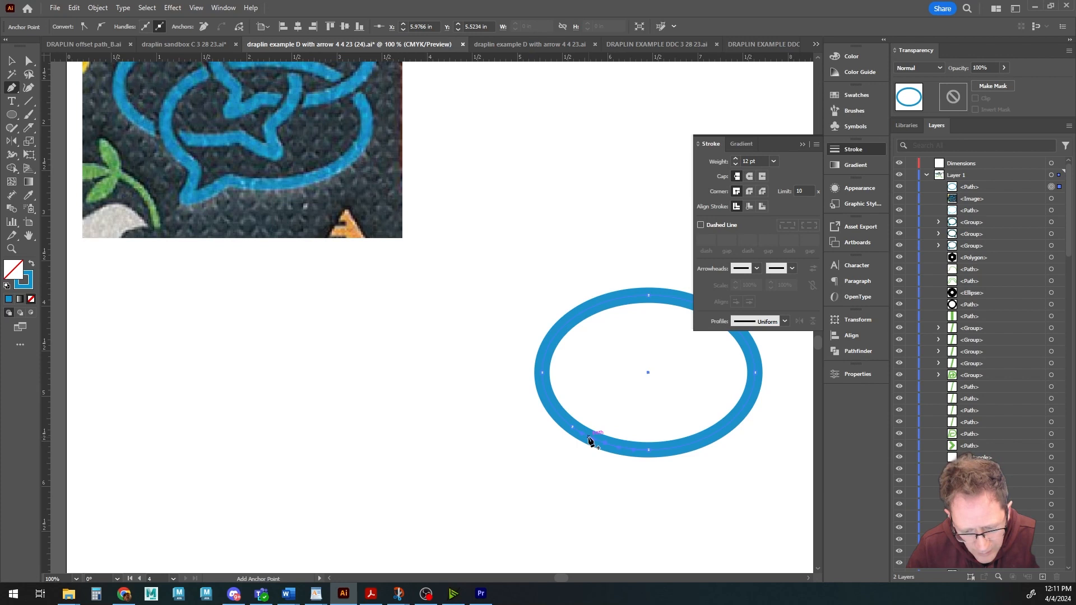
{"action": "left_click", "coordinate": [588, 437]}
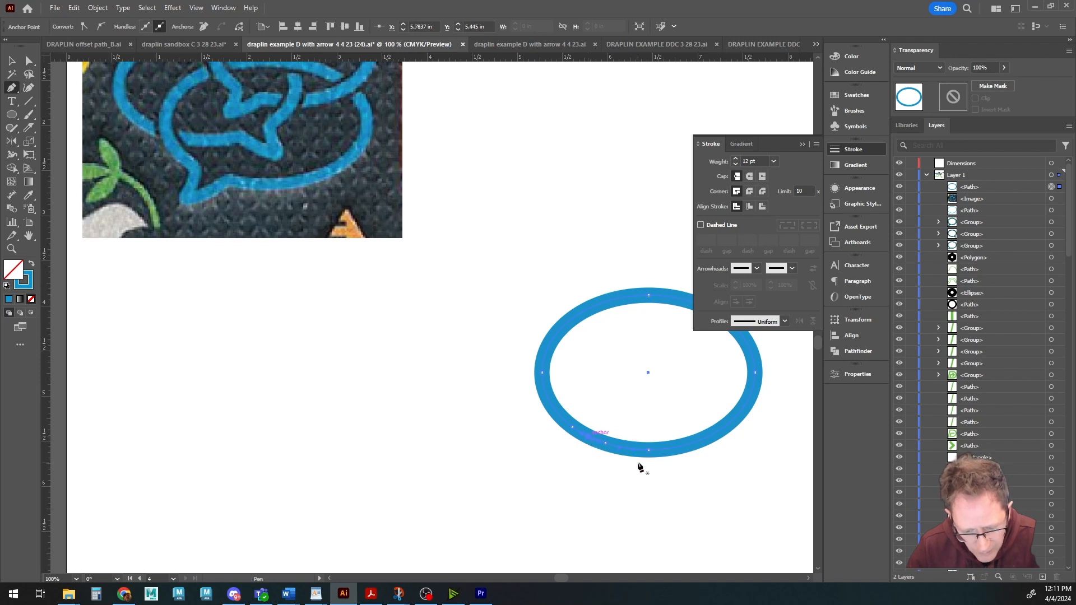
- Pull the middle added anchor outward to the lower left as a speech-bubble tail, and convert the two tail-base anchors to corners
{"action": "key", "text": "ctrl"}
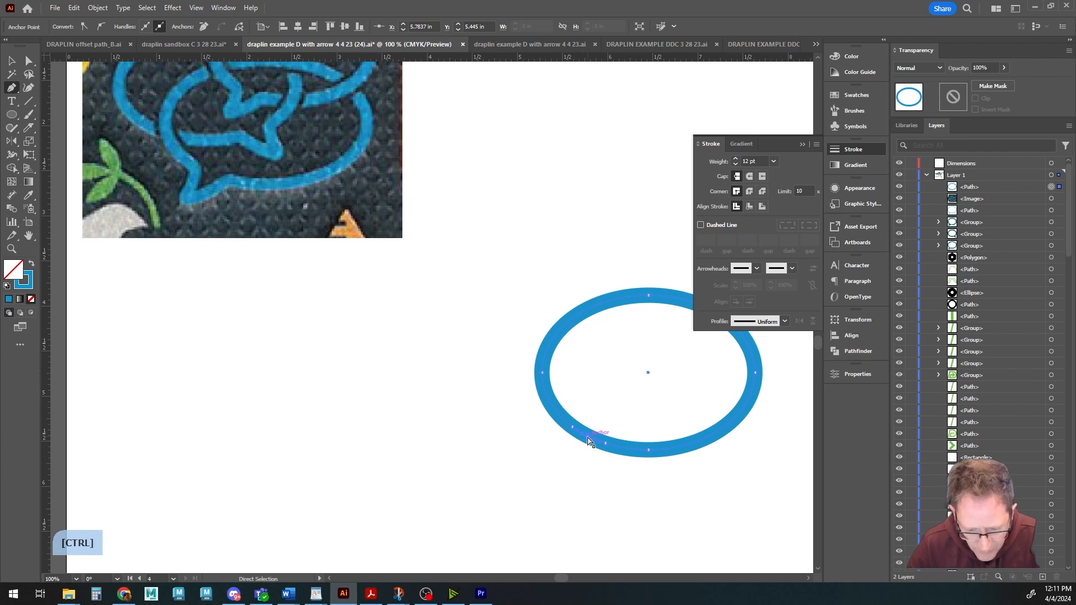
{"action": "left_click_drag", "start_coordinate": [588, 441], "coordinate": [546, 476]}
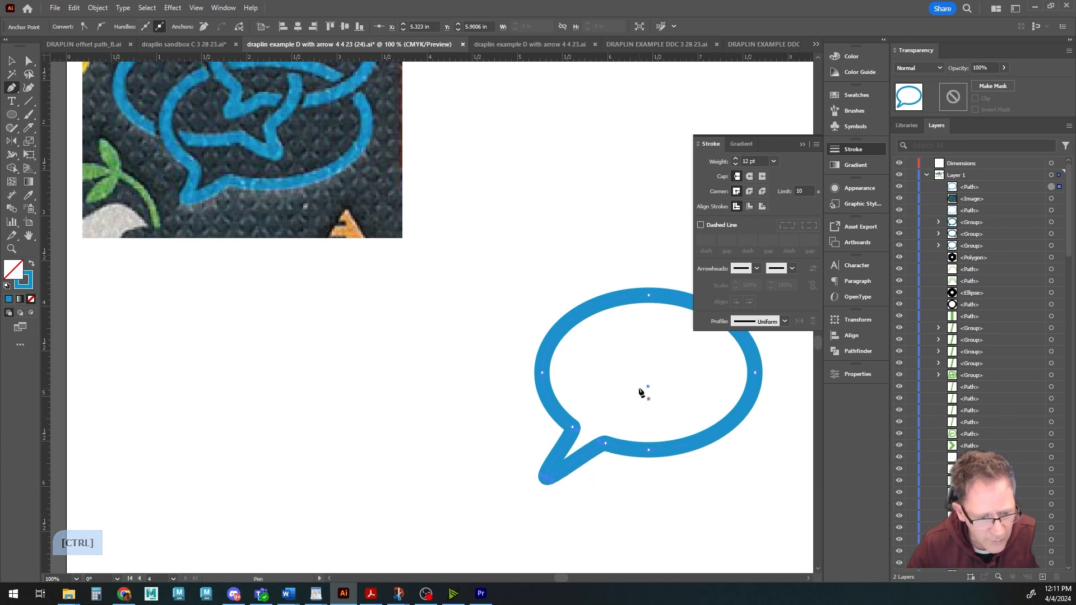
{"action": "left_click", "coordinate": [606, 443], "text": "ctrl"}
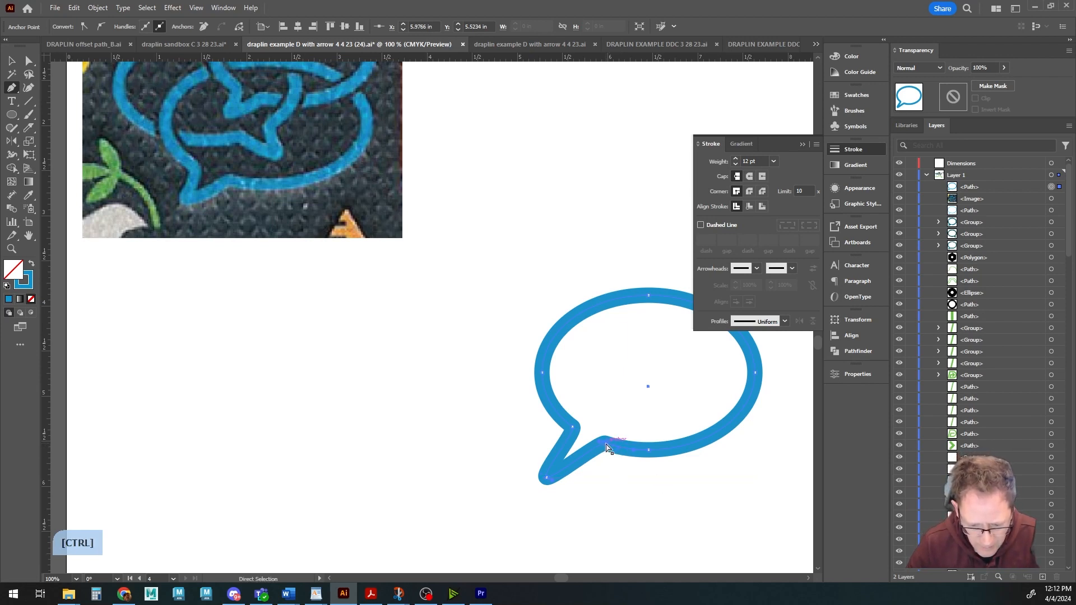
{"action": "left_click", "coordinate": [605, 443], "text": "alt"}
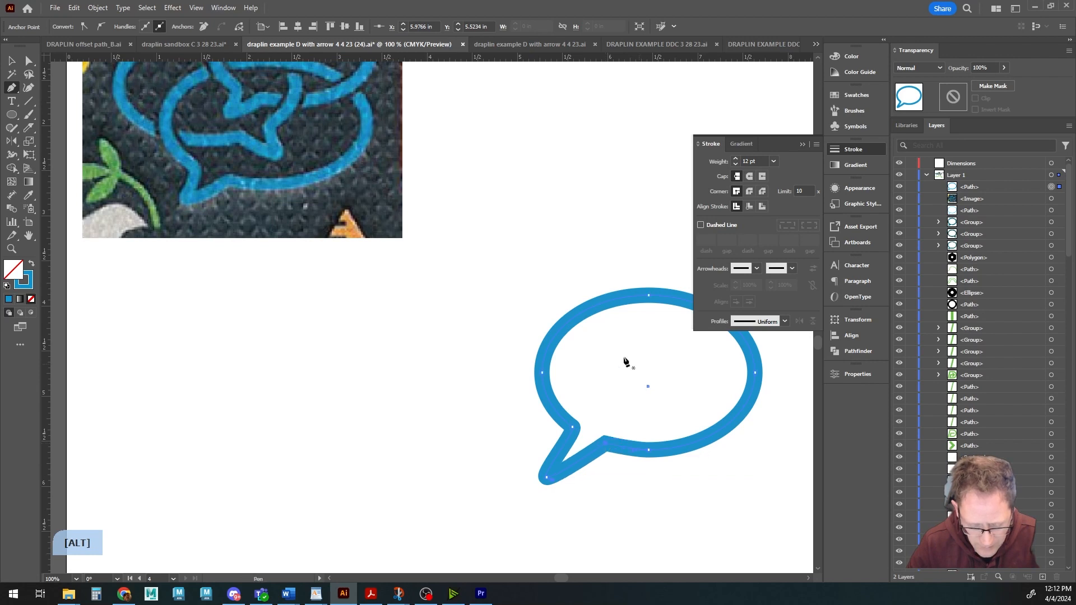
{"action": "left_click", "coordinate": [572, 429], "text": "alt"}
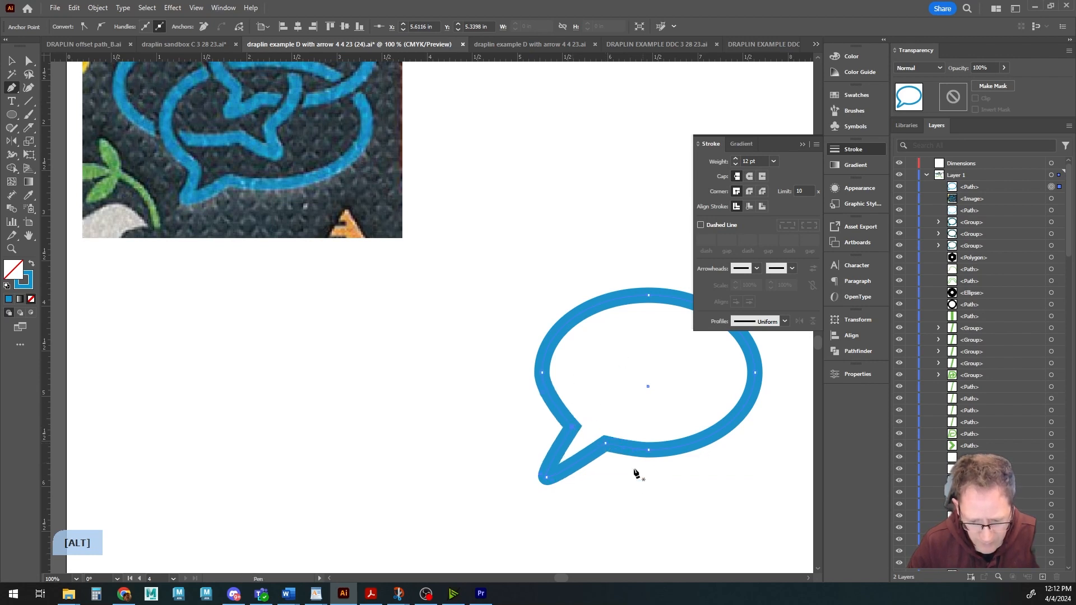
- Move the tail's tip anchor slightly outward, convert it to a sharp corner, and round it with the live corner control
{"action": "left_click", "coordinate": [547, 481], "text": "ctrl"}
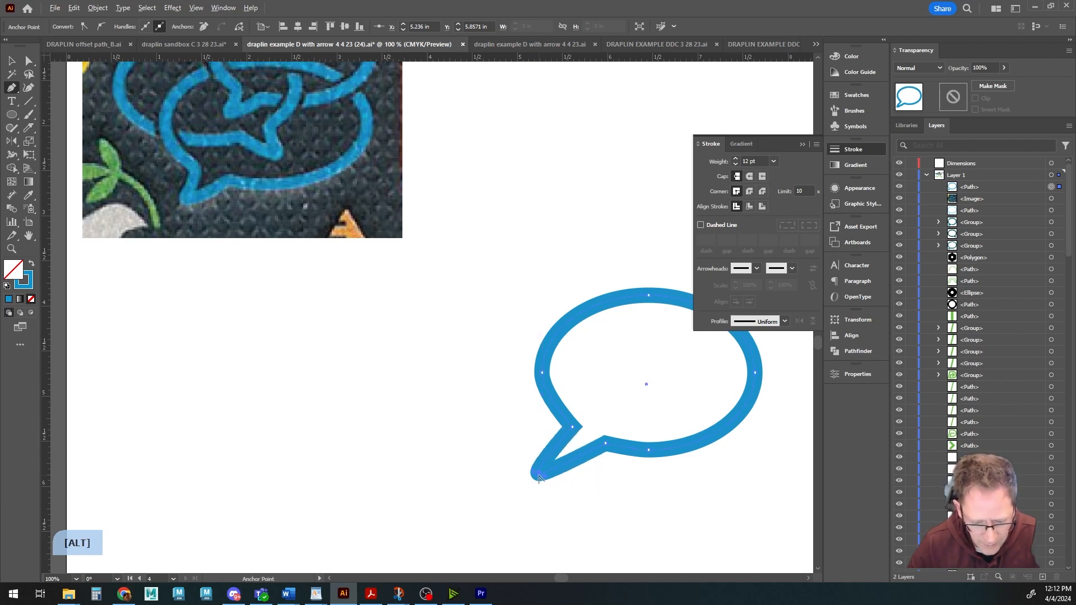
{"action": "left_click", "coordinate": [538, 476], "text": "alt"}
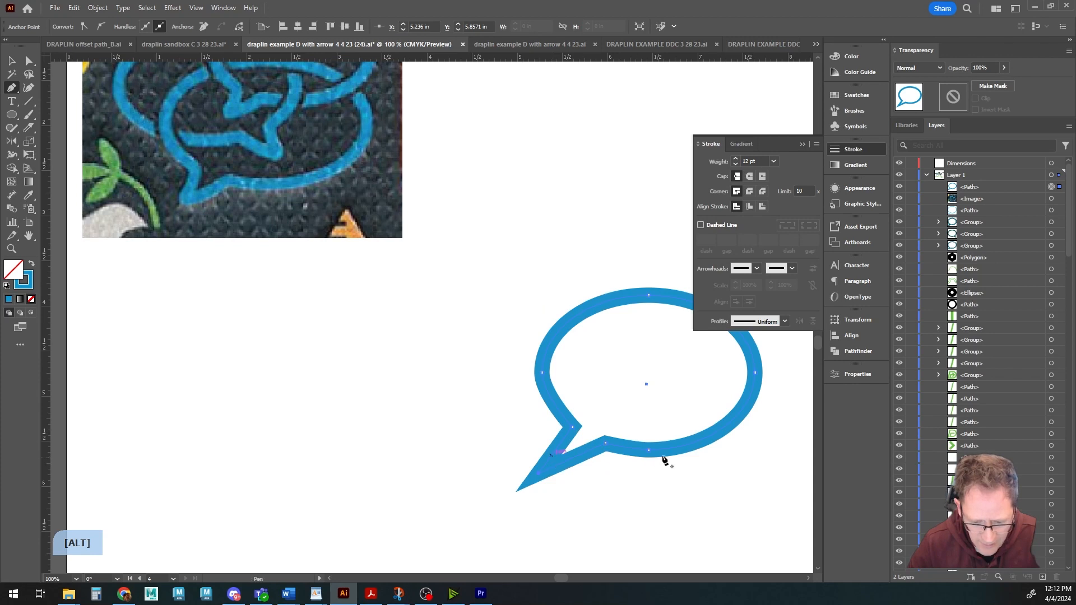
{"action": "key", "text": "a"}
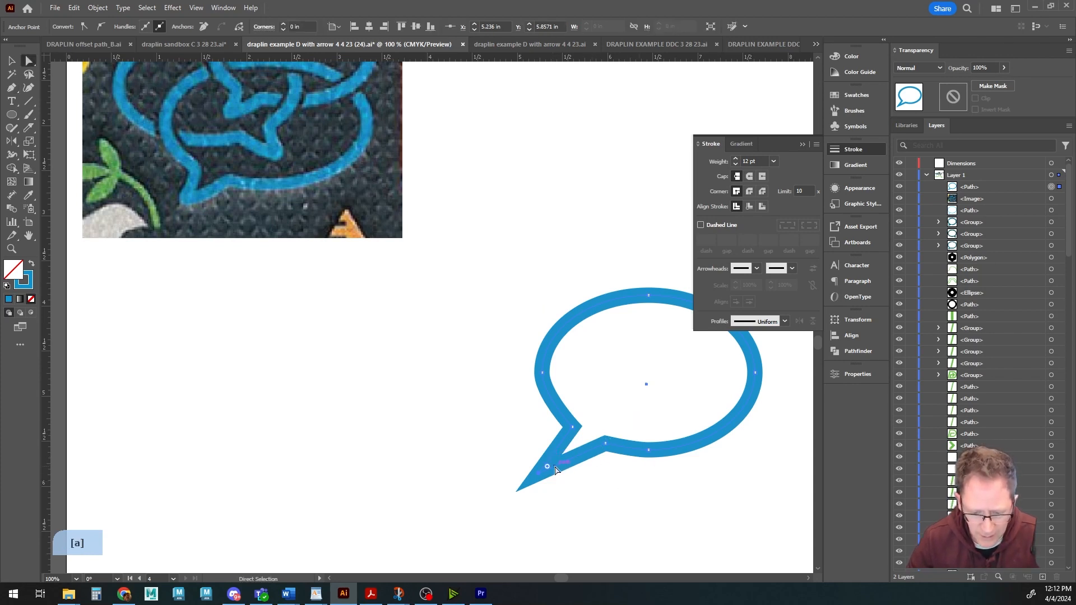
{"action": "left_click_drag", "start_coordinate": [547, 467], "coordinate": [553, 465]}
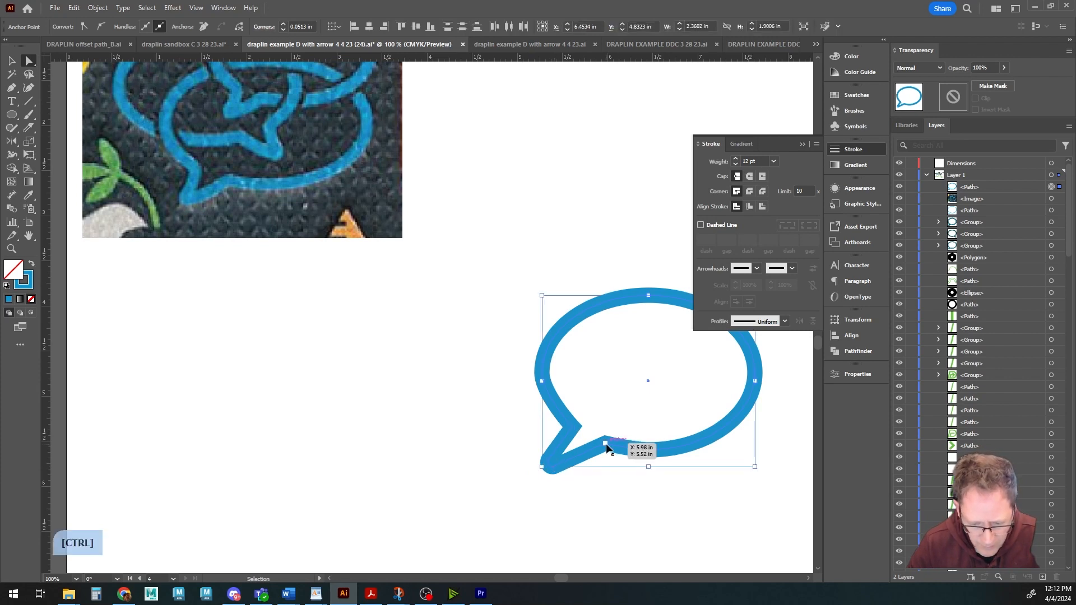
- Select the whole speech bubble path and round its tail corners together to a radius of about 0.04 in
{"action": "left_click", "coordinate": [628, 457], "text": "ctrl"}
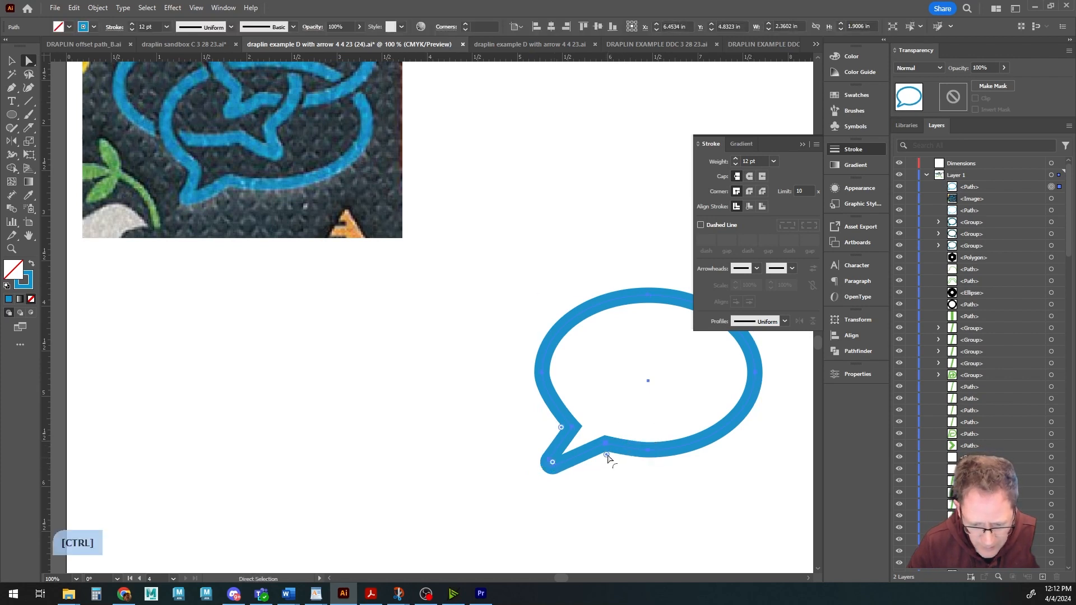
{"action": "left_click_drag", "start_coordinate": [608, 458], "coordinate": [609, 446]}
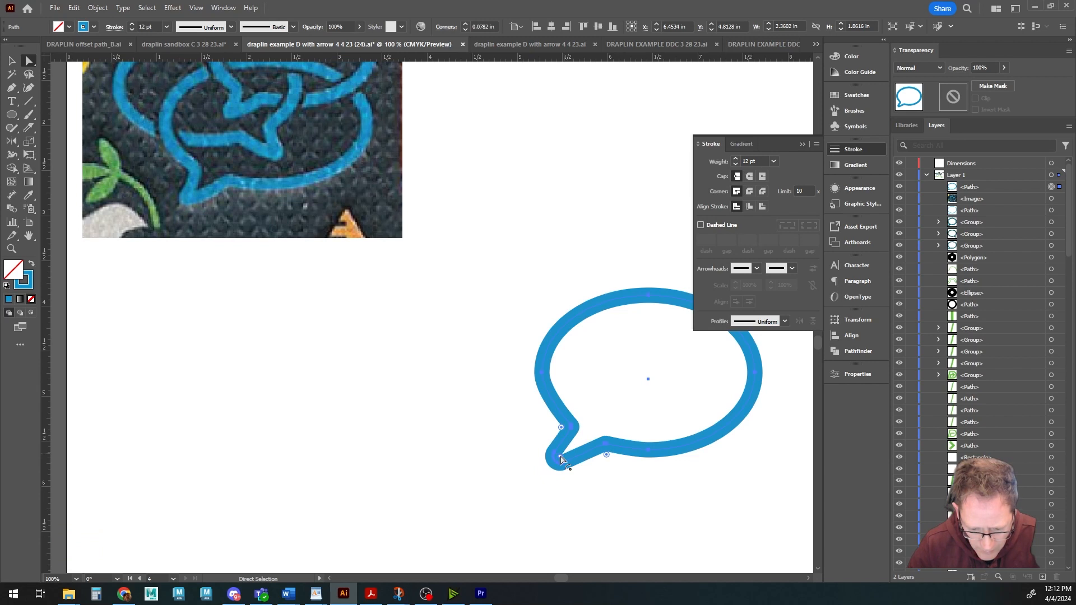
{"action": "left_click_drag", "start_coordinate": [560, 460], "coordinate": [549, 469]}
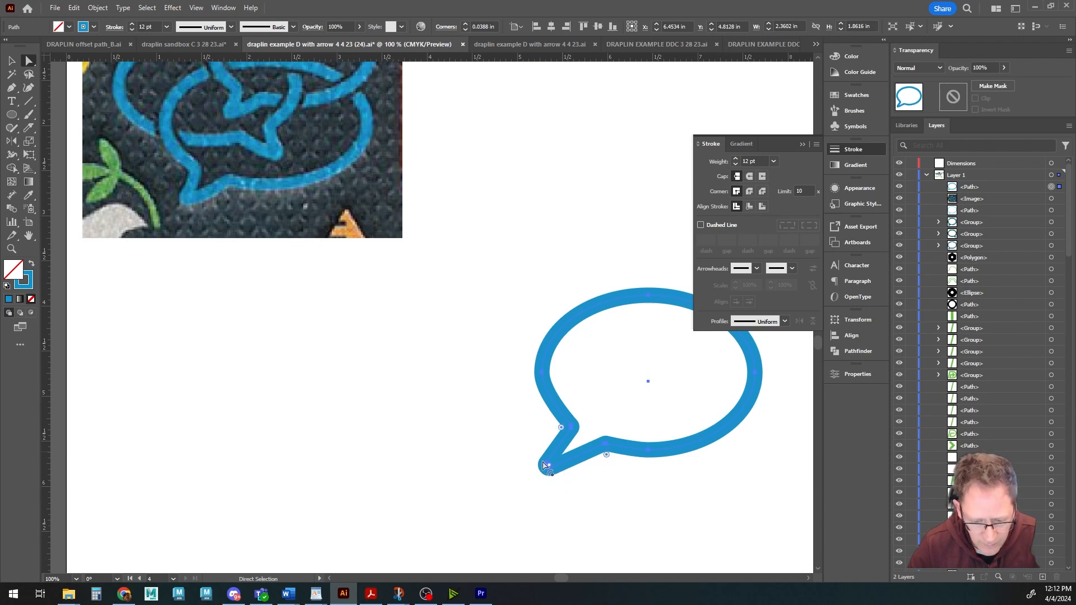
{"action": "key", "text": "ctrl"}
{"action": "left_click", "coordinate": [570, 425], "text": "ctrl"}
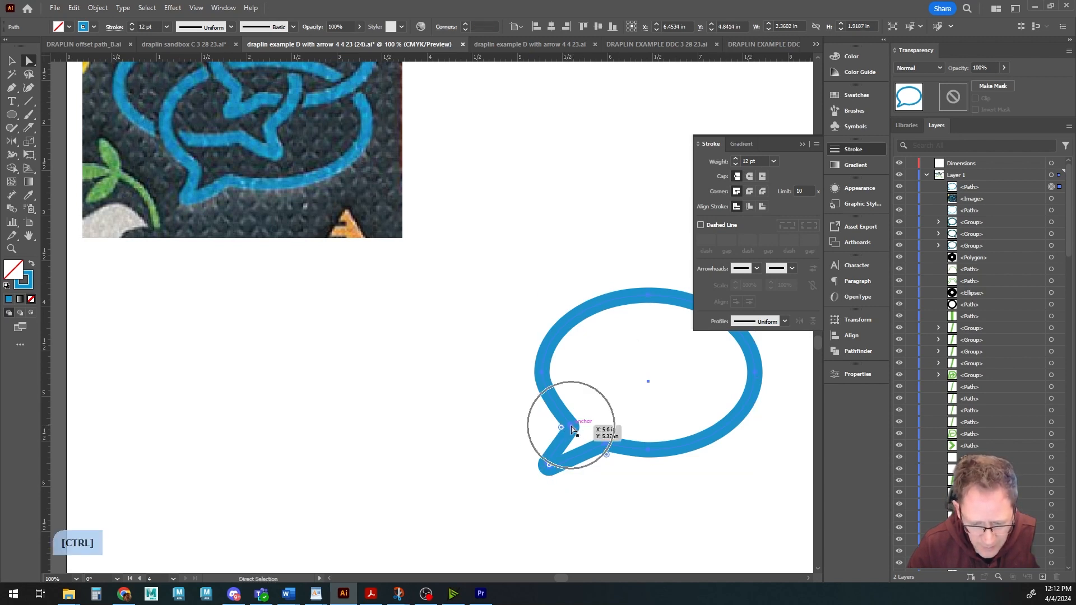
- Lengthen the lower direction handle of the bubble's left anchor so the side curves more fully toward the tail
{"action": "key", "text": "a"}
{"action": "key", "text": "p"}
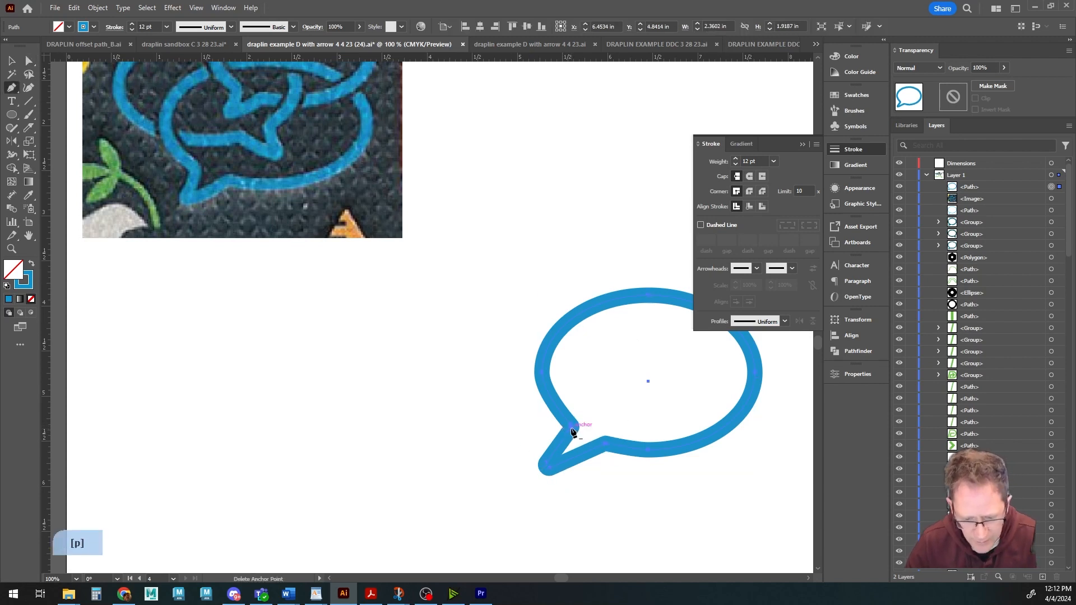
{"action": "scroll", "coordinate": [573, 432], "scroll_direction": "up", "scroll_amount": 3}
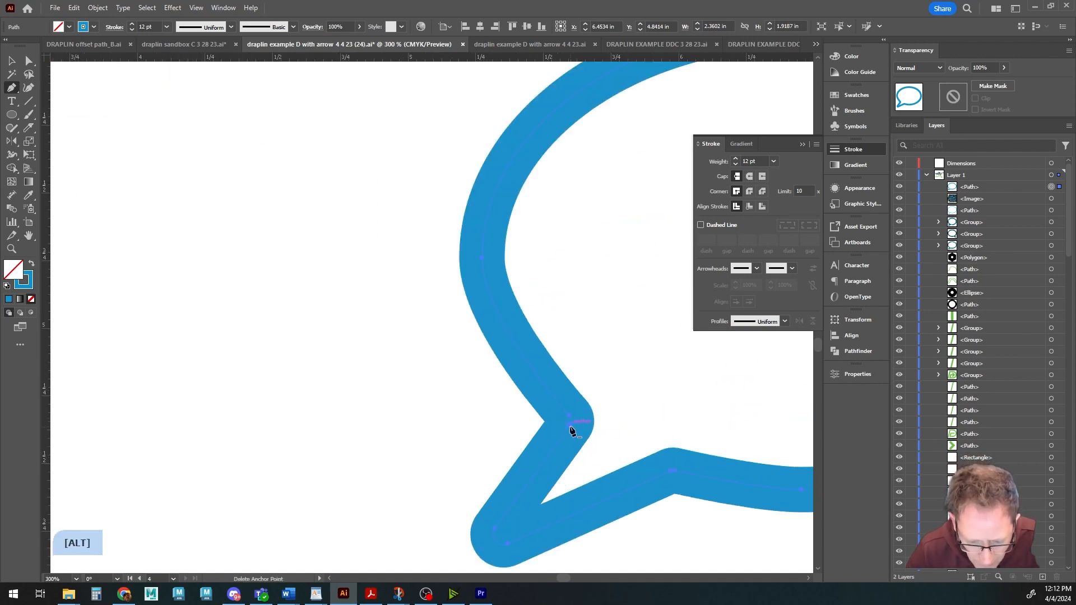
{"action": "scroll", "coordinate": [574, 431], "scroll_direction": "down", "scroll_amount": 1}
{"action": "key", "text": "ctrl"}
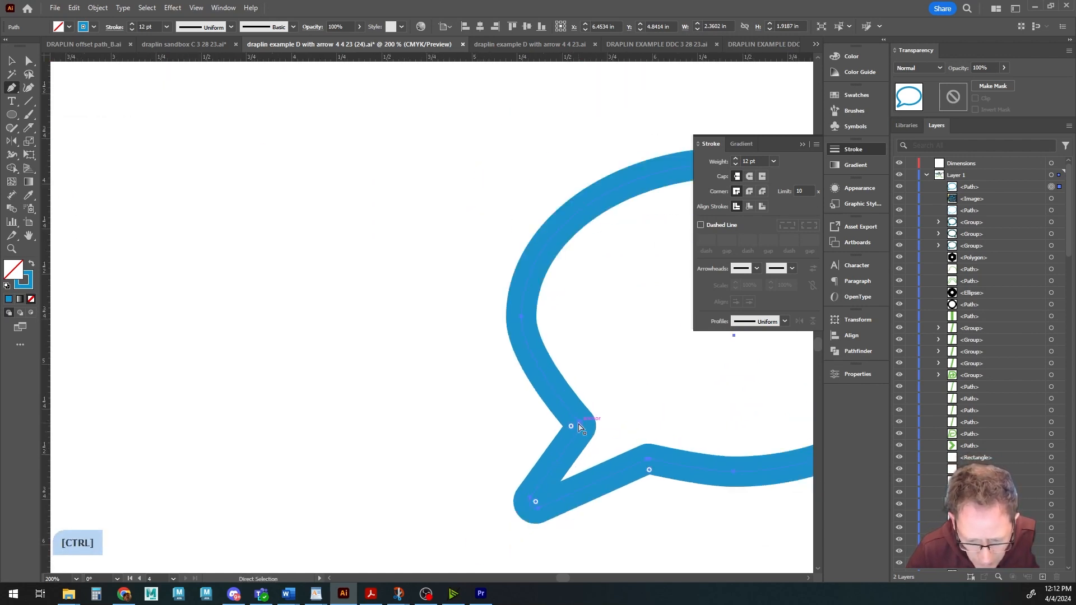
{"action": "left_click", "coordinate": [577, 425]}
{"action": "left_click", "coordinate": [521, 318]}
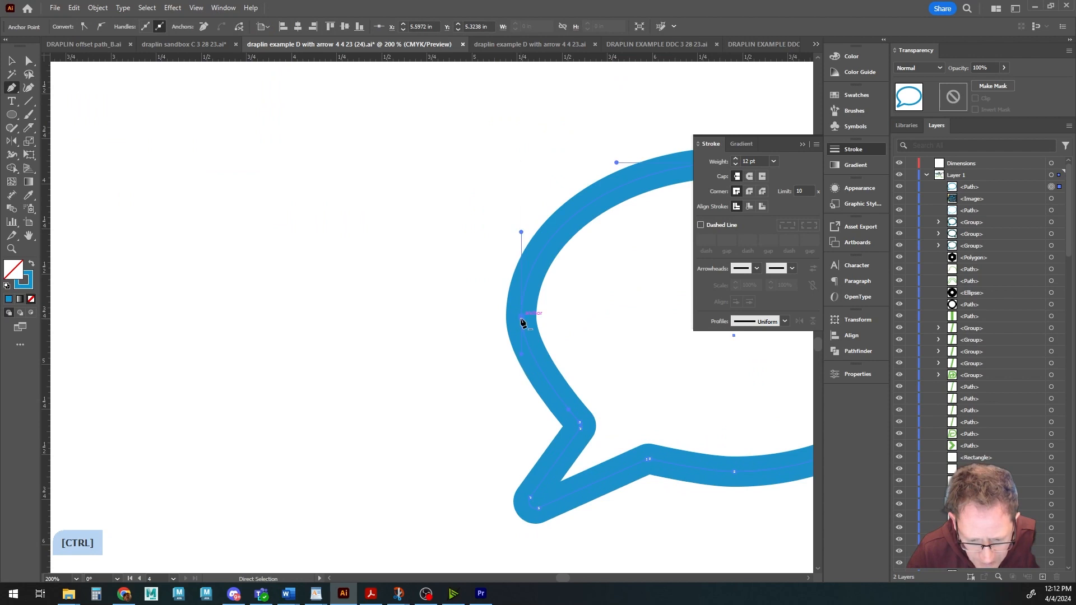
{"action": "left_click_drag", "start_coordinate": [521, 357], "coordinate": [521, 387]}
{"action": "scroll", "coordinate": [590, 384], "scroll_direction": "down", "scroll_amount": 2}
{"action": "left_click_drag", "start_coordinate": [616, 375], "coordinate": [530, 388]}
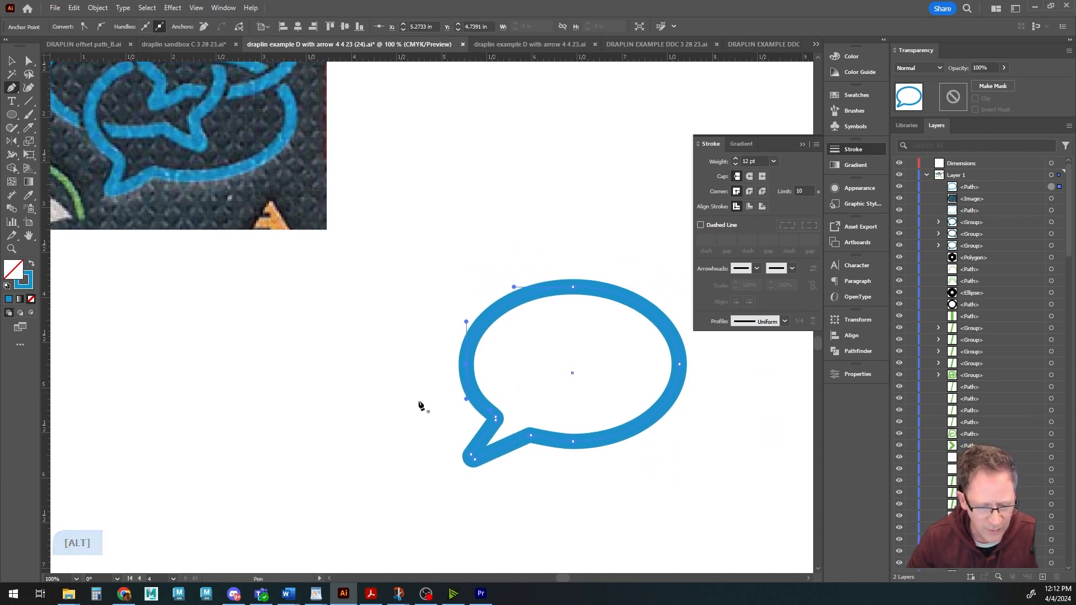
- Bend both straight sides of the speech bubble's tail into gentle curves
{"action": "key", "text": "alt"}
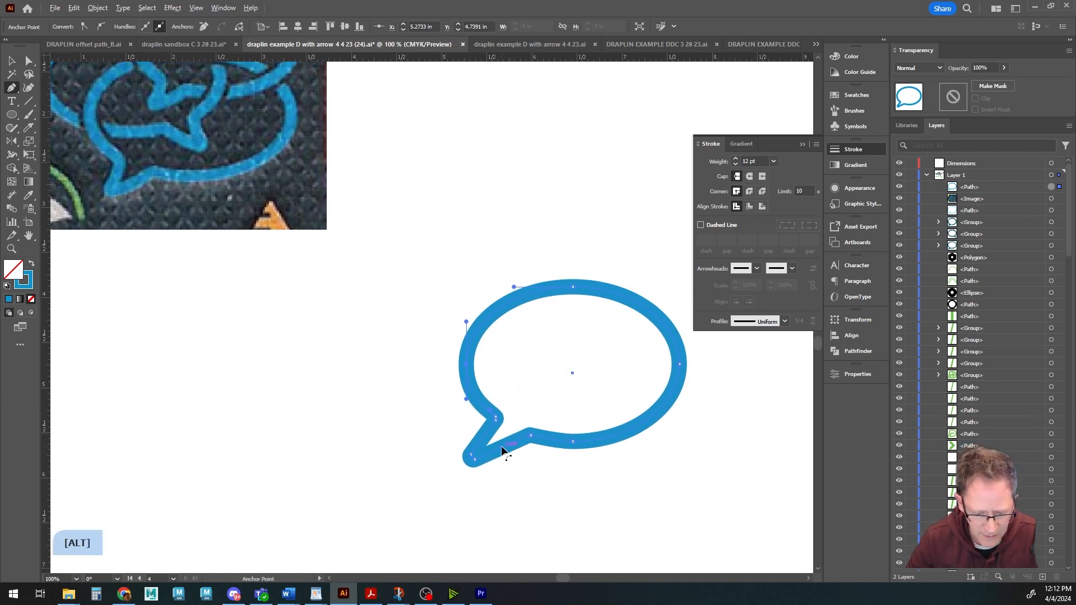
{"action": "left_click", "coordinate": [502, 447]}
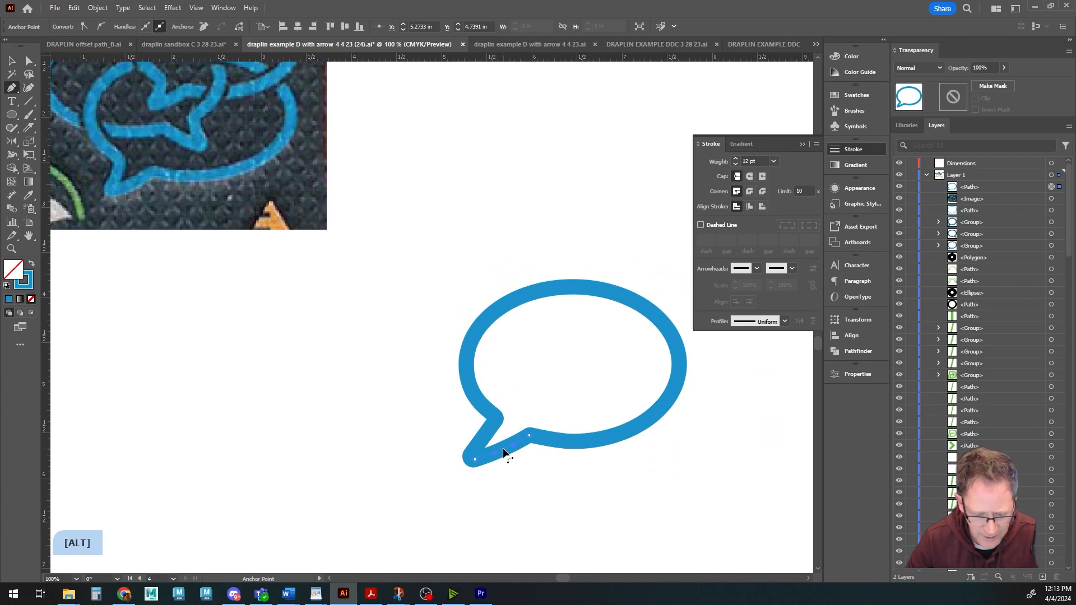
{"action": "left_click", "coordinate": [503, 449], "text": "alt"}
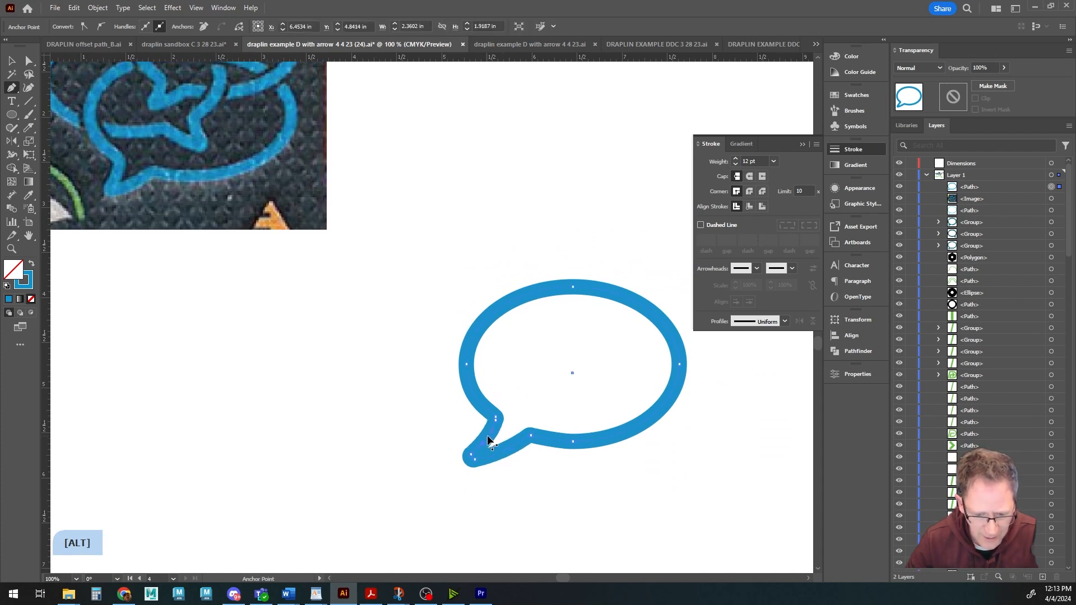
{"action": "scroll", "coordinate": [574, 442], "scroll_direction": "down", "scroll_amount": 1}
{"action": "left_click_drag", "start_coordinate": [625, 418], "coordinate": [627, 429]}
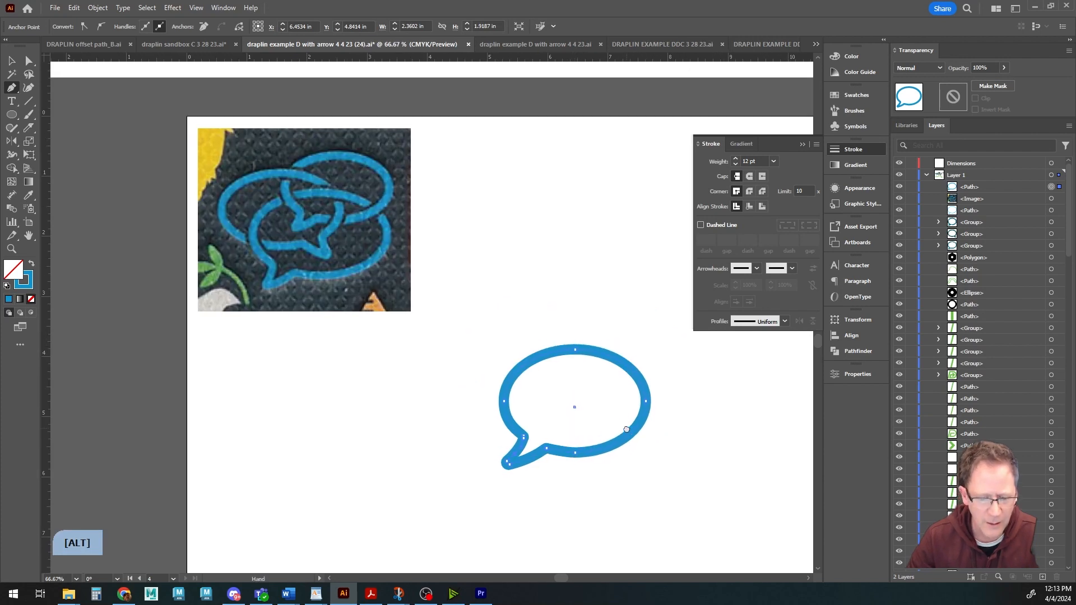
- Copy the finished speech bubble path and paste the duplicate in place
{"action": "key", "text": "v"}
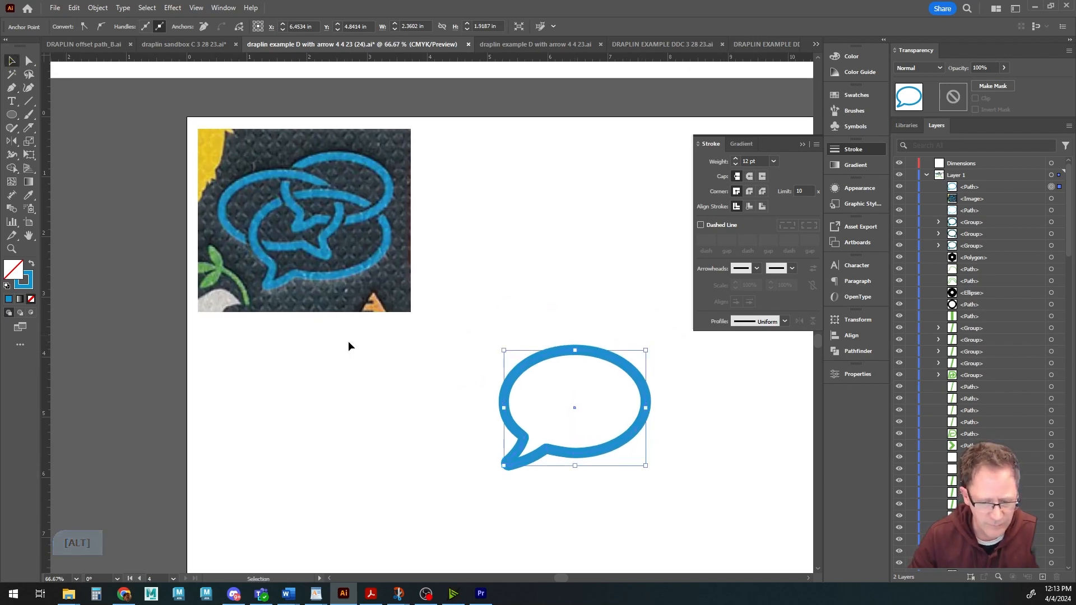
{"action": "left_click", "coordinate": [393, 387]}
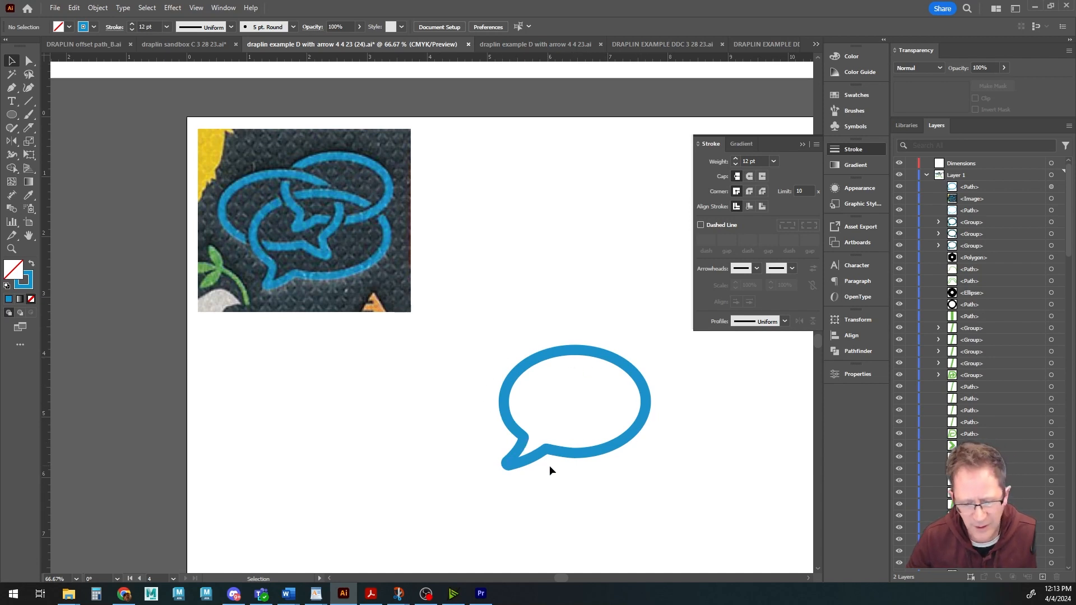
{"action": "left_click", "coordinate": [568, 352]}
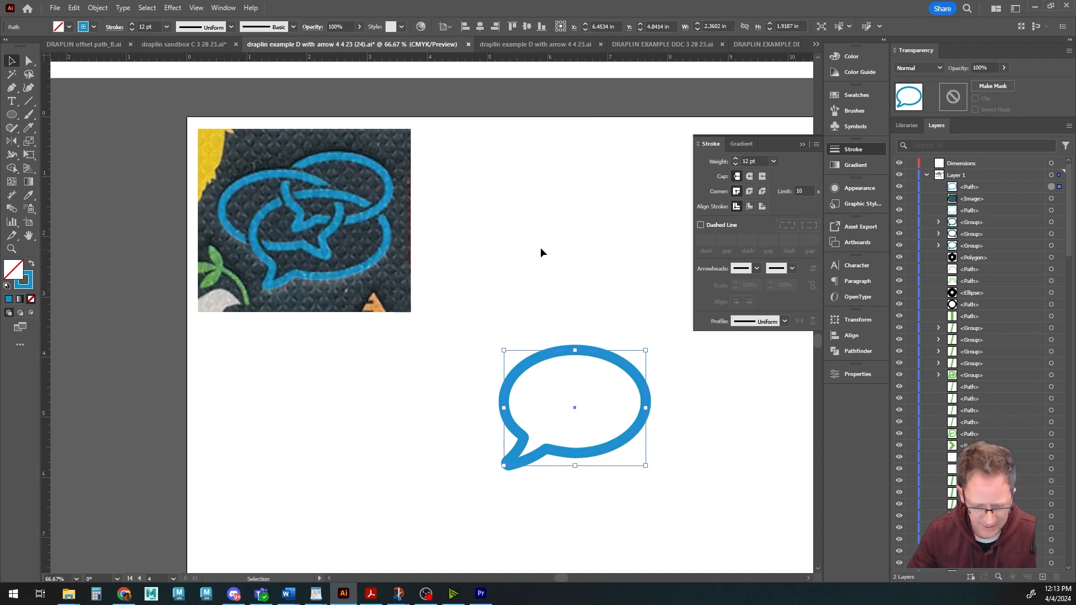
{"action": "key", "text": "ctrl"}
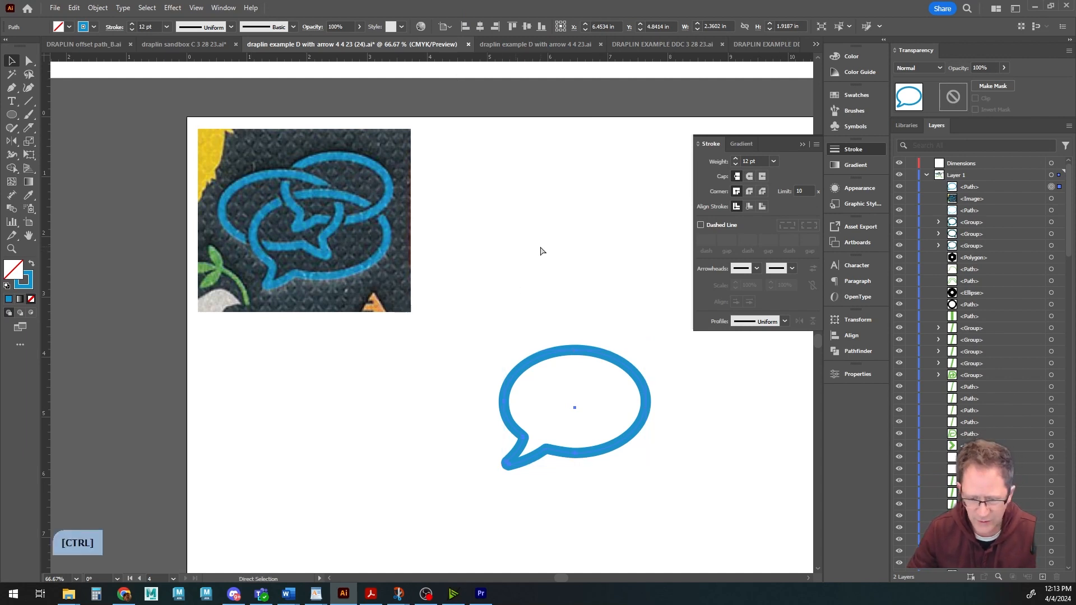
{"action": "key", "text": "ctrl+shift"}
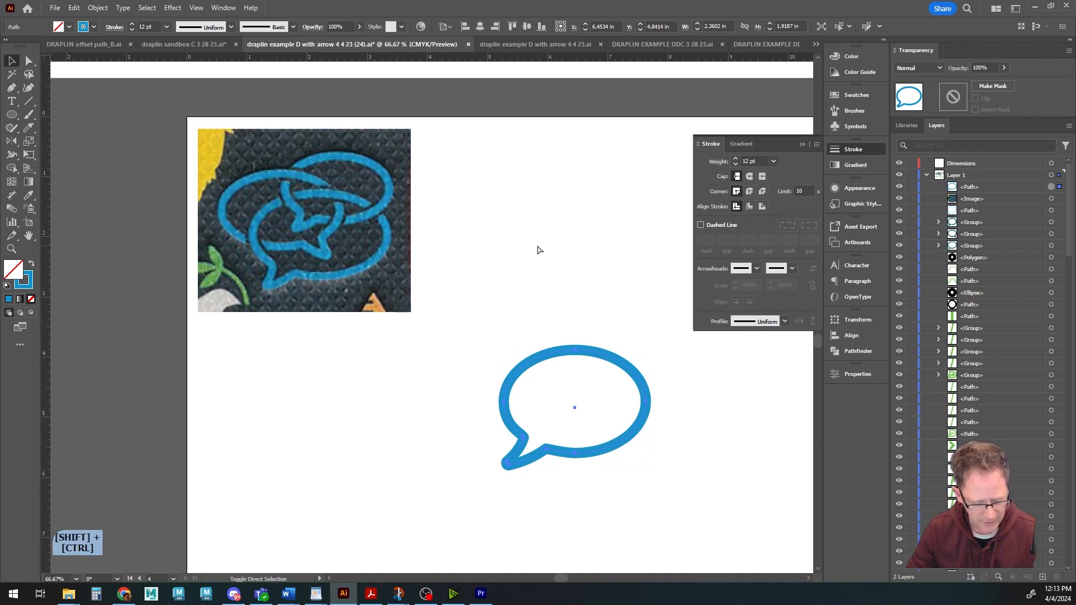
{"action": "key", "text": "ctrl+shift+v"}
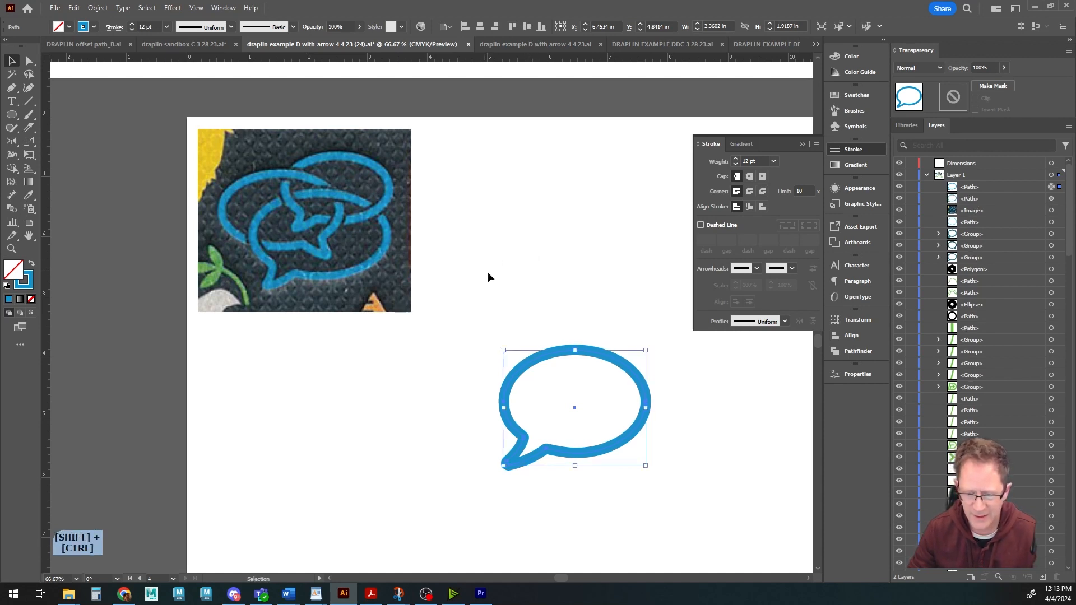
- Target the lower of the two stacked bubble paths and set its stroke color to black
{"action": "left_click", "coordinate": [1051, 199]}
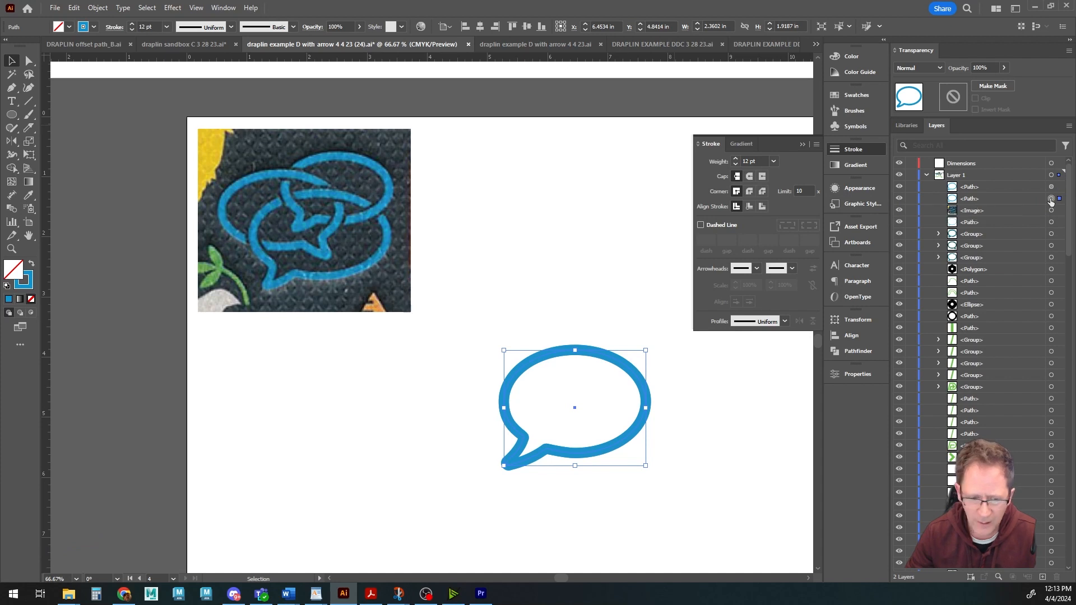
{"action": "left_click", "coordinate": [25, 285]}
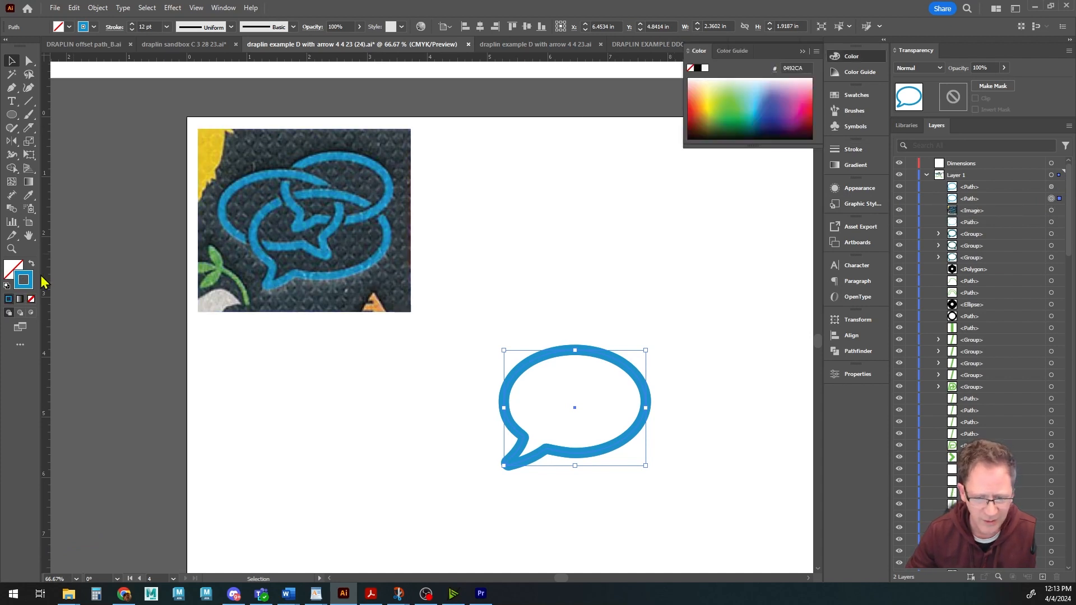
{"action": "left_click", "coordinate": [696, 68]}
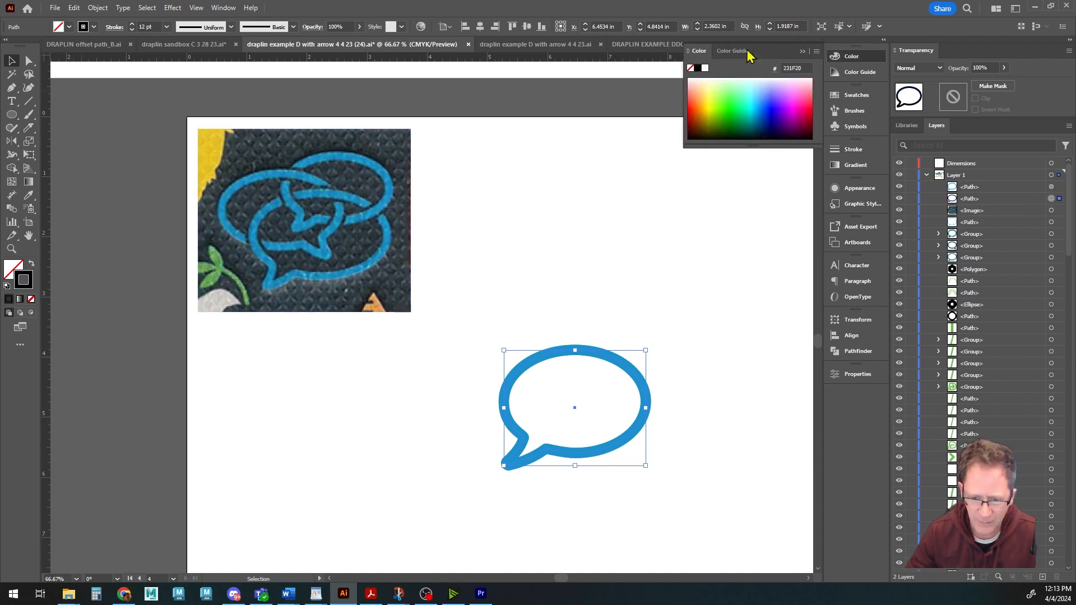
{"action": "left_click", "coordinate": [800, 50]}
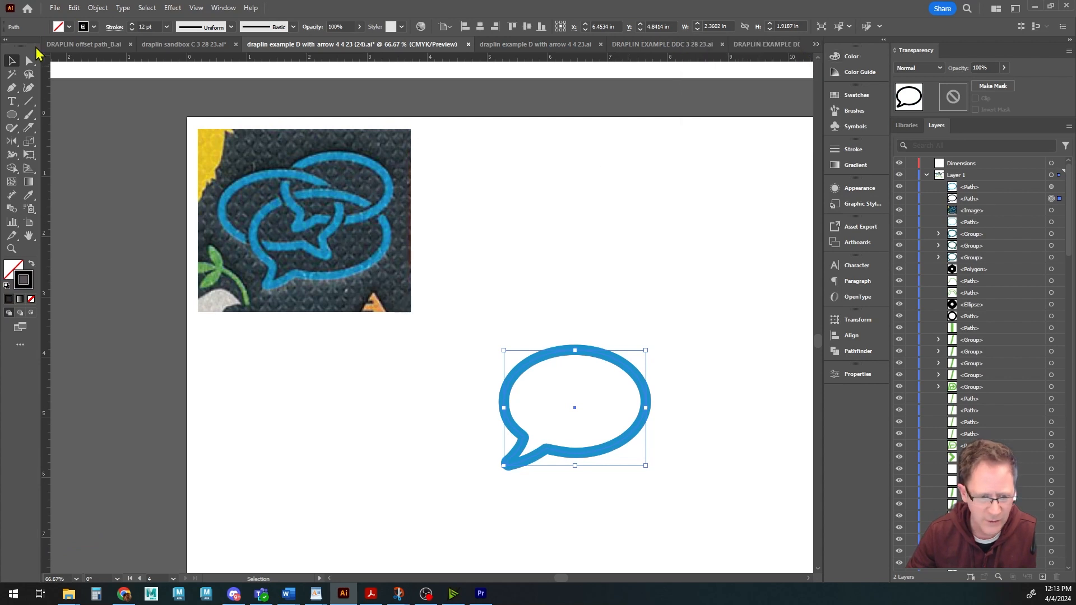
- Increase the black bubble's stroke weight to 24 pt so it outlines the blue stroke, and deselect it
{"action": "left_click", "coordinate": [132, 25]}
{"action": "left_click", "coordinate": [132, 25]}
{"action": "left_click", "coordinate": [133, 25]}
{"action": "left_click", "coordinate": [132, 25]}
{"action": "left_click", "coordinate": [133, 25]}
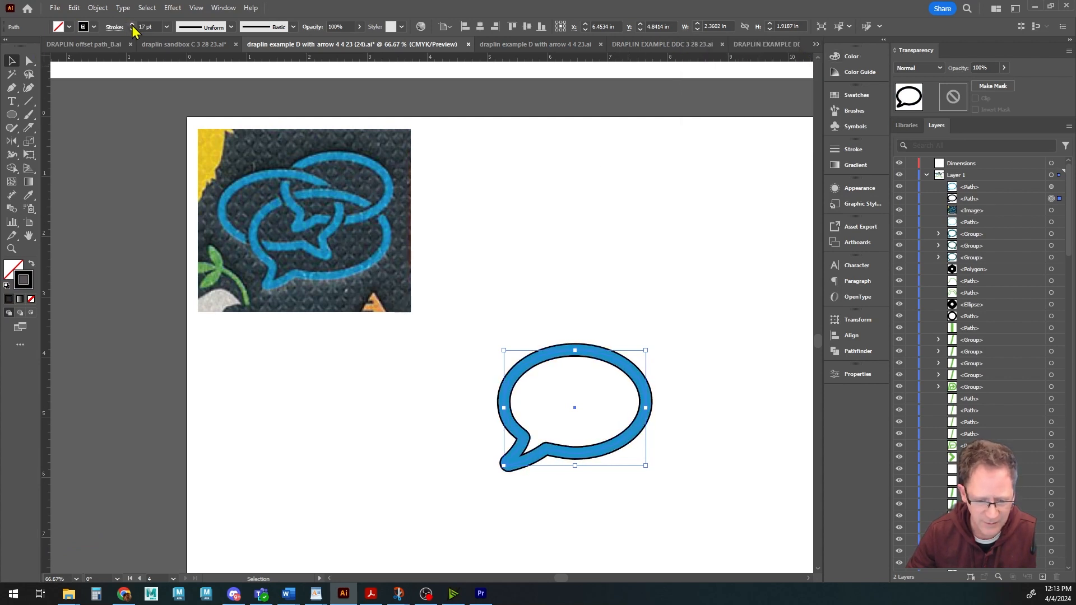
{"action": "left_click", "coordinate": [133, 25]}
{"action": "left_click", "coordinate": [132, 25]}
{"action": "left_click", "coordinate": [132, 25]}
{"action": "left_click", "coordinate": [132, 25]}
{"action": "left_click", "coordinate": [132, 25]}
{"action": "left_click", "coordinate": [132, 25]}
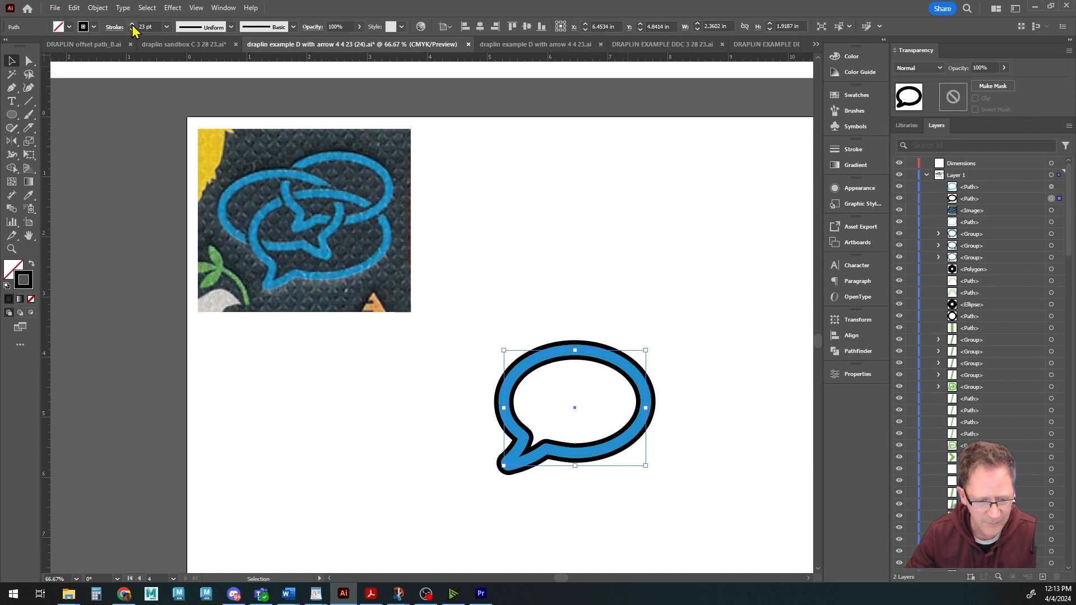
{"action": "left_click", "coordinate": [133, 25]}
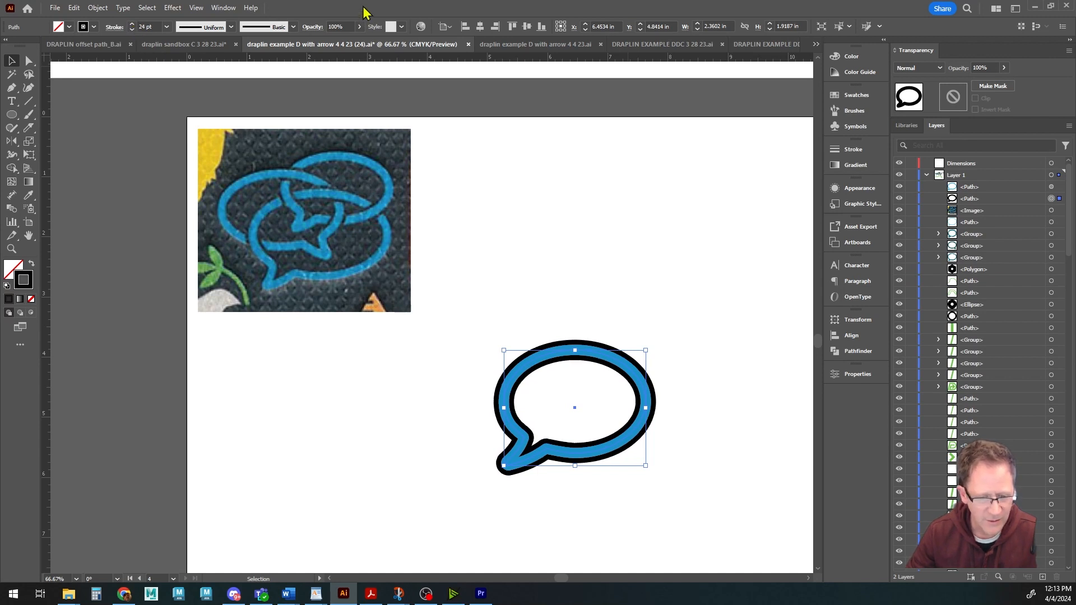
{"action": "left_click", "coordinate": [466, 294]}
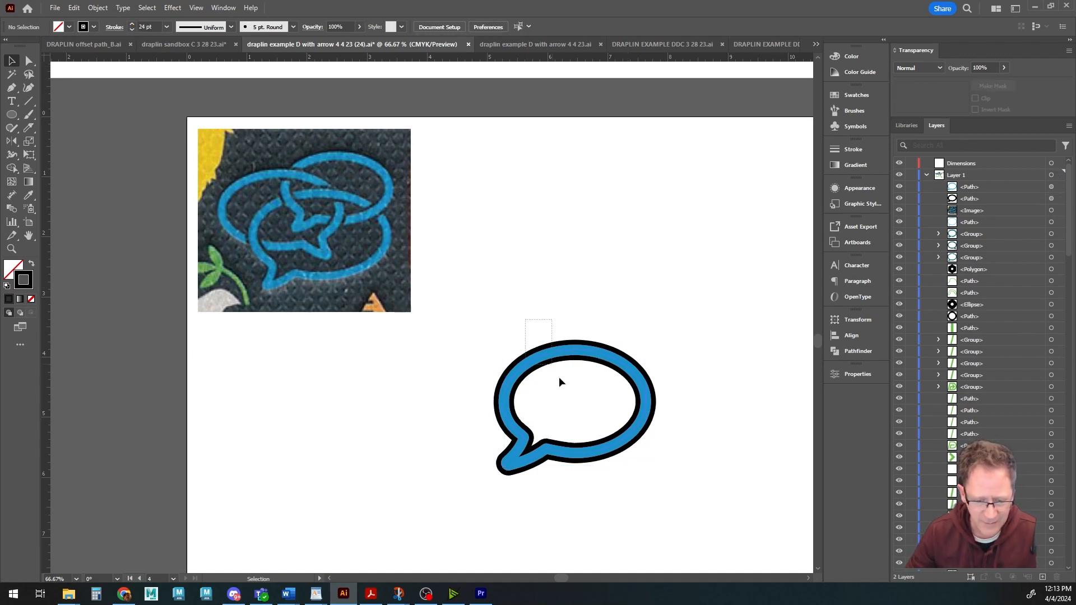
- Select both stacked bubbles, move them down to the right, and scale them from the center to about 3.6 in wide
{"action": "left_click", "coordinate": [585, 409]}
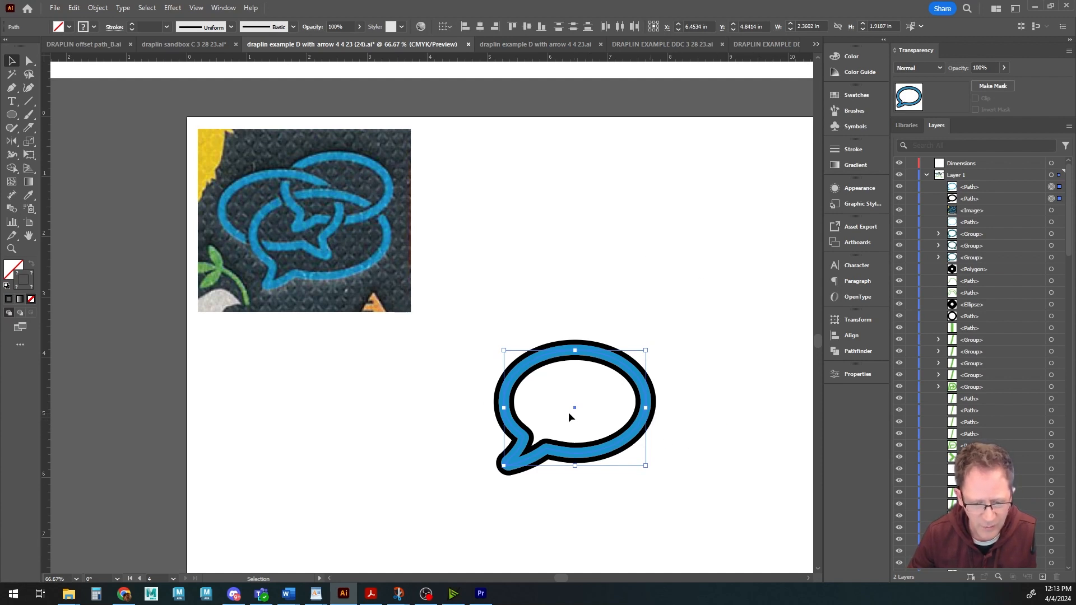
{"action": "left_click_drag", "start_coordinate": [575, 408], "coordinate": [612, 453]}
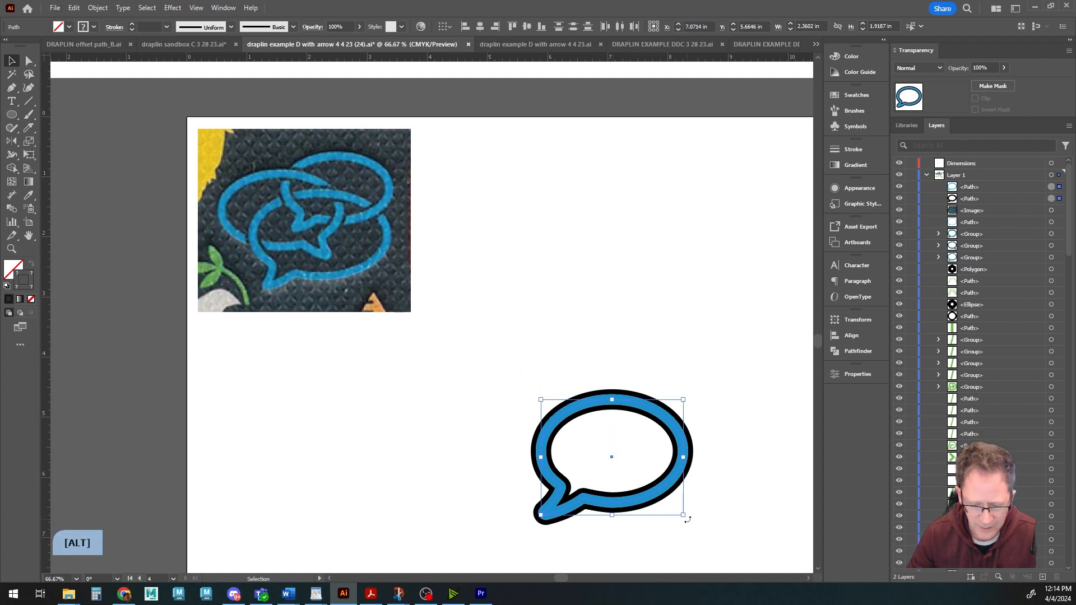
{"action": "left_click_drag", "start_coordinate": [684, 516], "coordinate": [721, 548]}
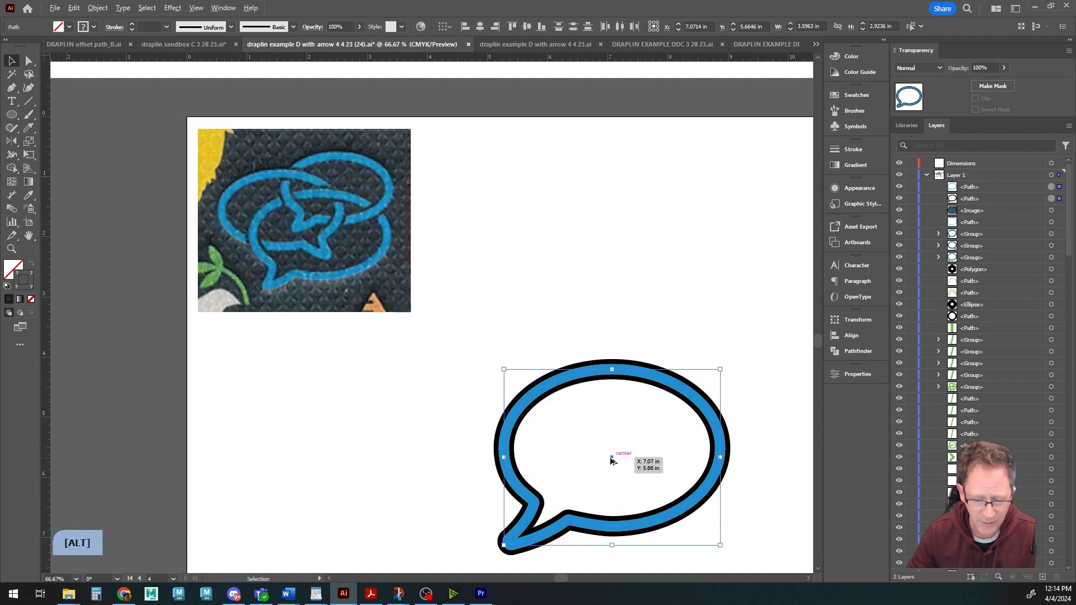
- Duplicate the stacked bubbles to the left, expand the copy's appearance, and try scaling it down
{"action": "left_click_drag", "start_coordinate": [612, 459], "coordinate": [337, 440]}
{"action": "left_click", "coordinate": [98, 7]}
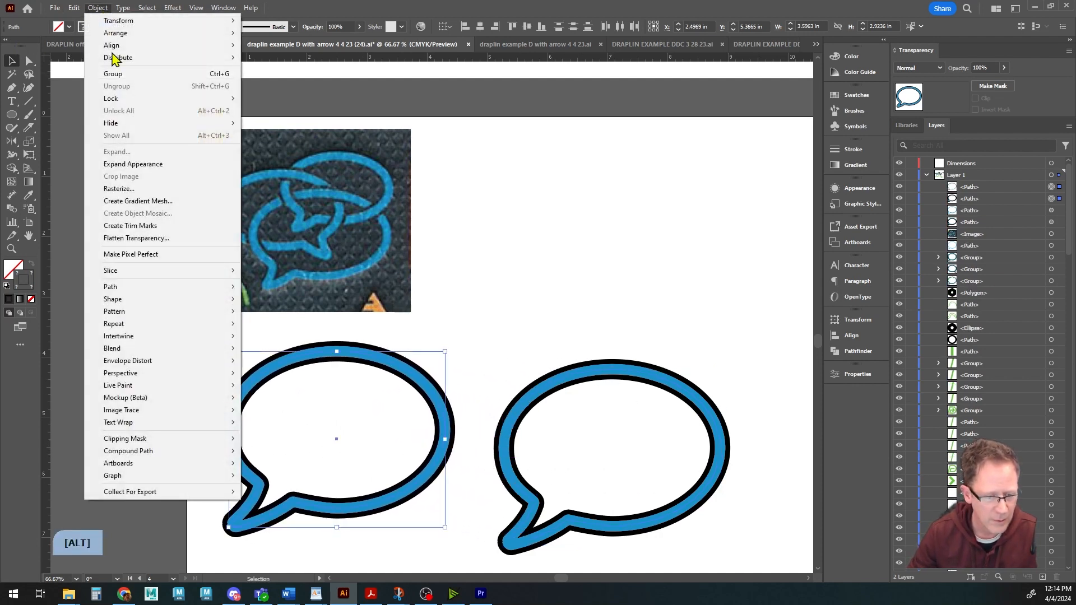
{"action": "left_click", "coordinate": [134, 164]}
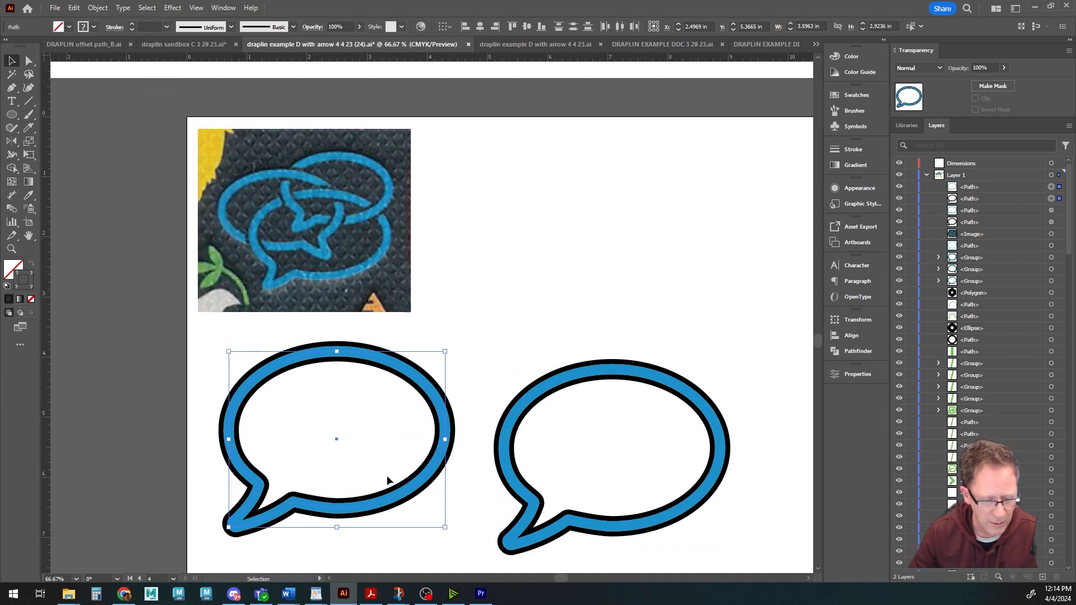
{"action": "left_click_drag", "start_coordinate": [446, 529], "coordinate": [368, 465]}
{"action": "key", "text": "ctrl+z"}
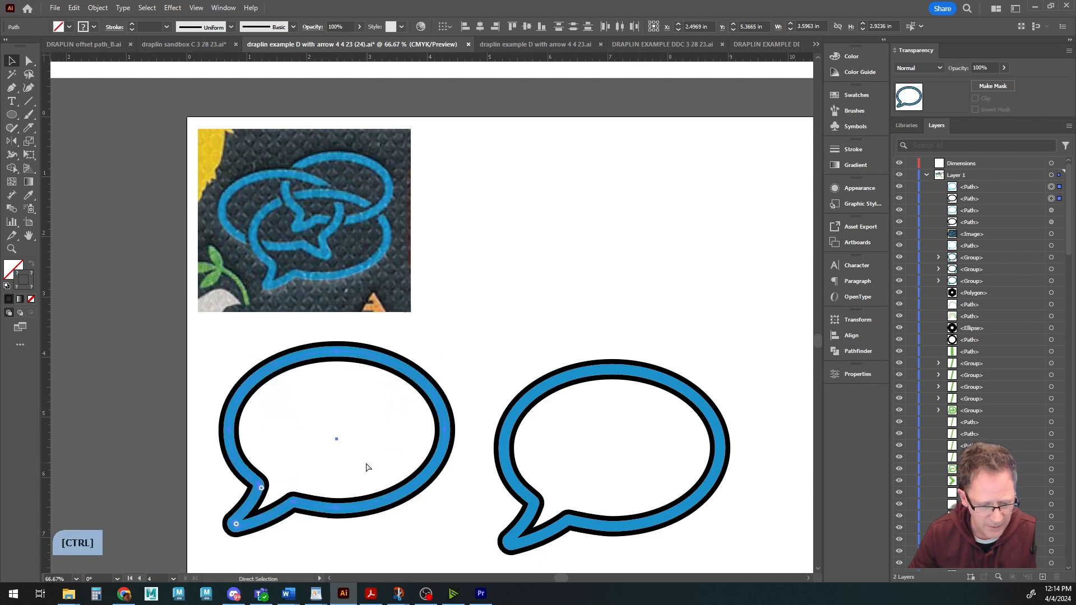
- Try scaling the copy with its fill and stroke expanded and unexpanded, and delete this test copy
{"action": "left_click", "coordinate": [99, 8]}
{"action": "left_click", "coordinate": [127, 151]}
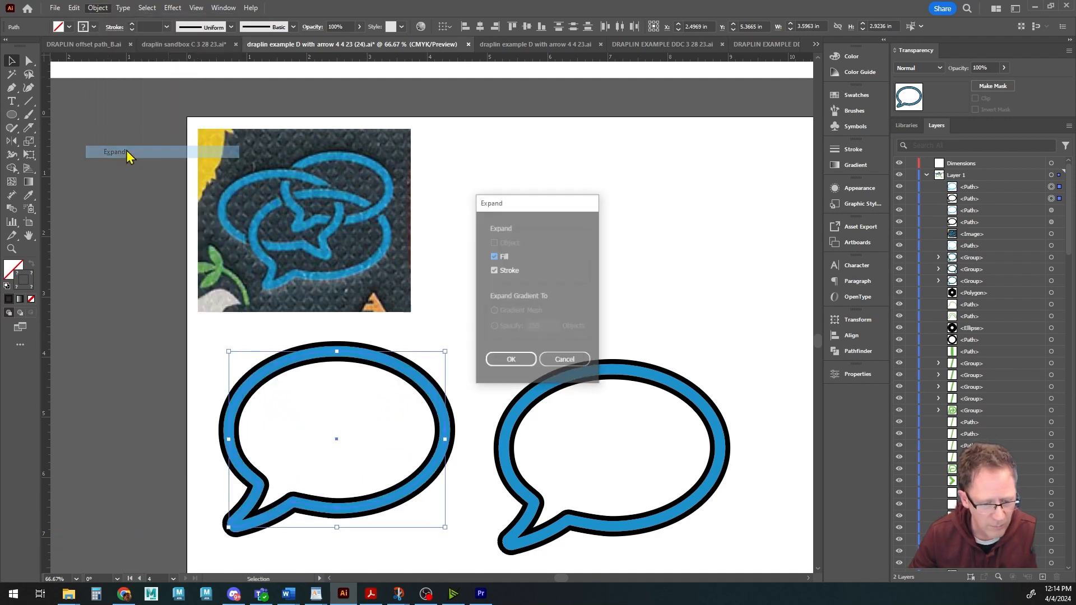
{"action": "left_click", "coordinate": [511, 359]}
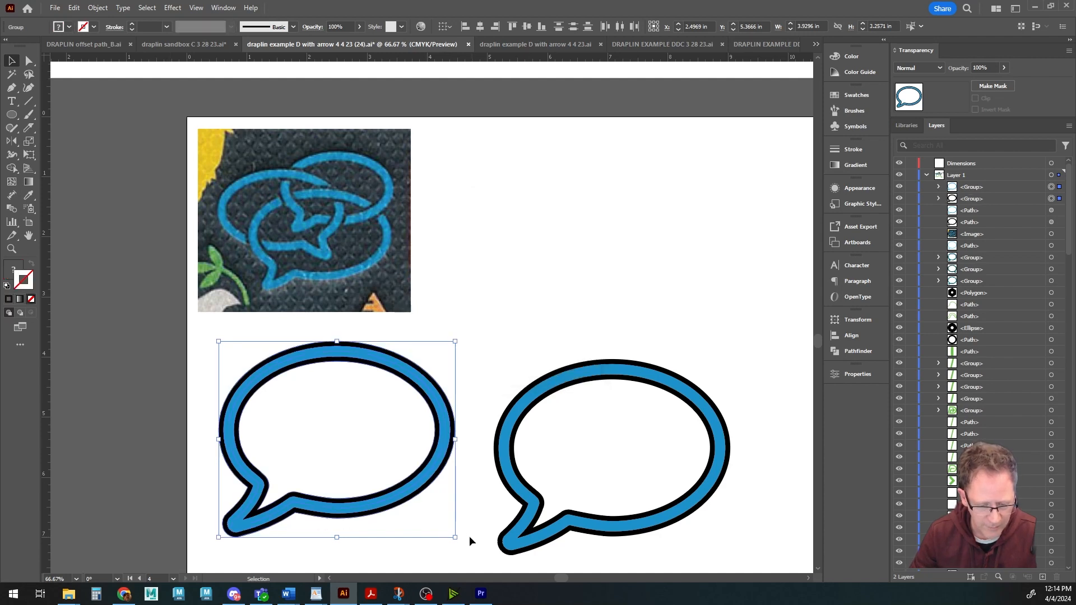
{"action": "left_click_drag", "start_coordinate": [454, 536], "coordinate": [389, 495]}
{"action": "key", "text": "ctrl+z"}
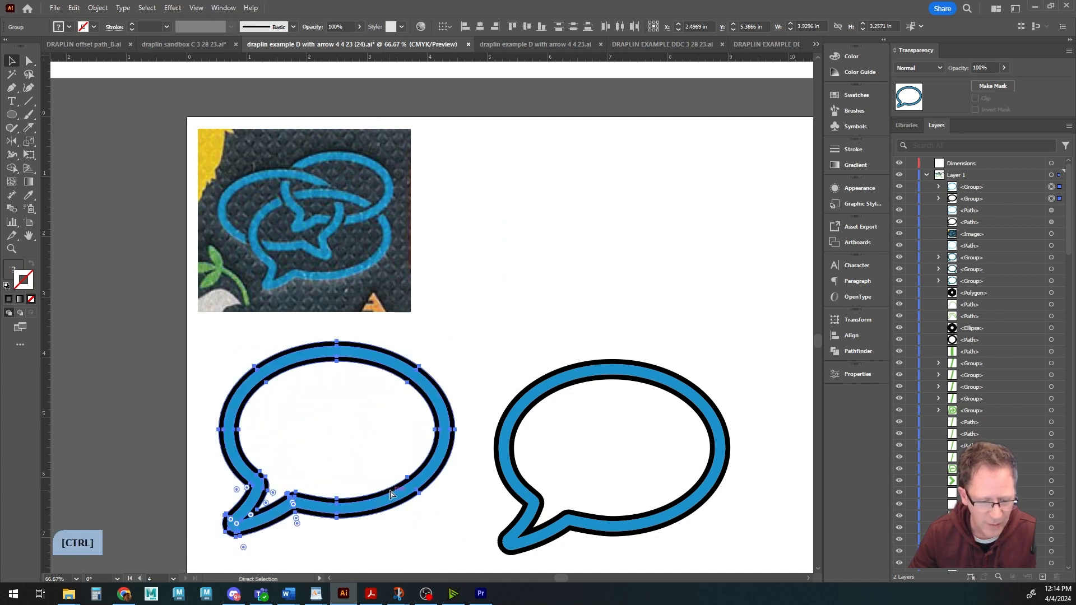
{"action": "key", "text": "ctrl+z"}
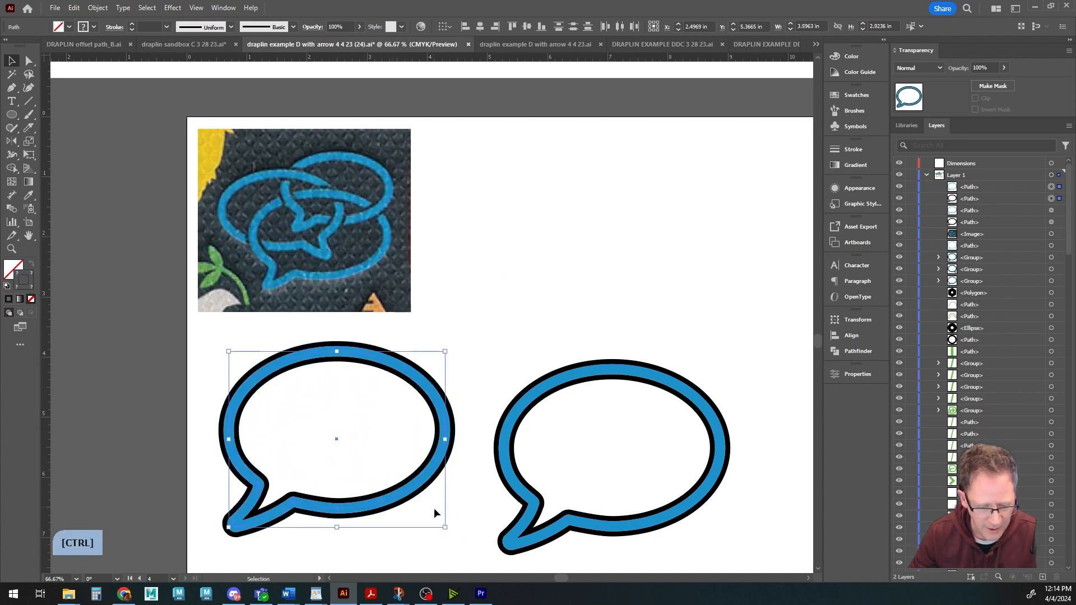
{"action": "mouse_move", "coordinate": [444, 526]}
{"action": "left_mouse_down"}
{"action": "mouse_move", "coordinate": [380, 470]}
{"action": "mouse_move", "coordinate": [432, 518]}
{"action": "left_mouse_up"}
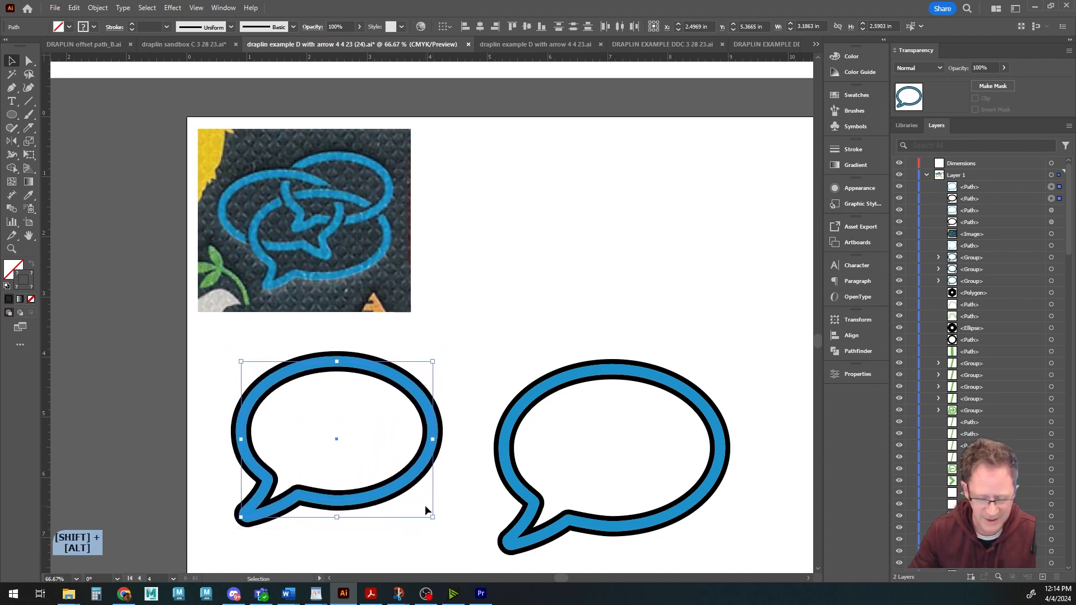
{"action": "key", "text": "Delete"}
- Duplicate the stacked blue and black bubbles up to the left and group the copy
{"action": "left_click_drag", "start_coordinate": [513, 333], "coordinate": [739, 521]}
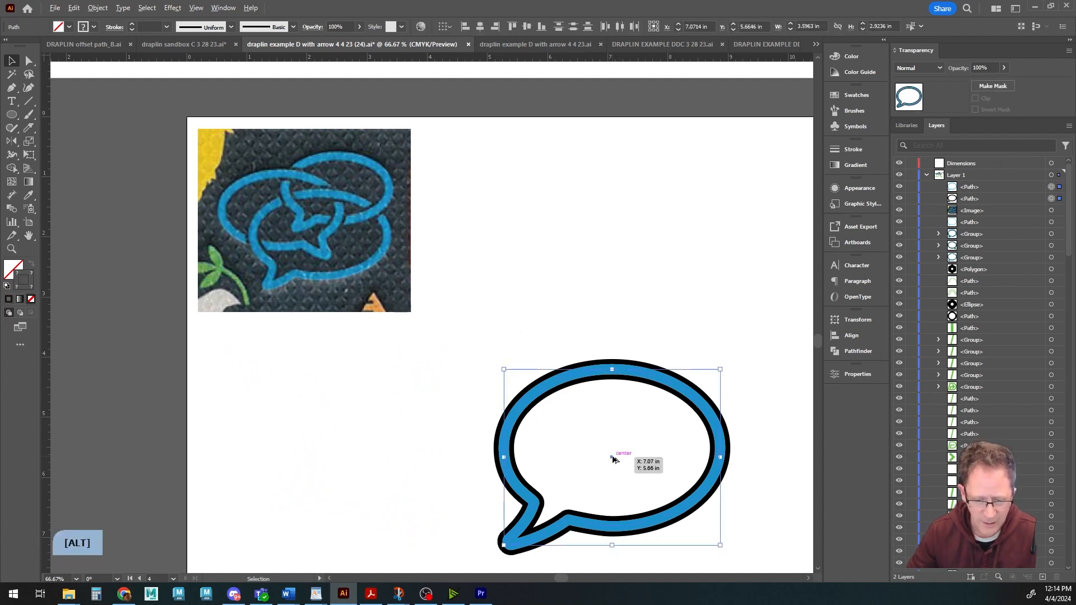
{"action": "left_click_drag", "start_coordinate": [613, 458], "coordinate": [546, 372]}
{"action": "key", "text": "ctrl+g"}
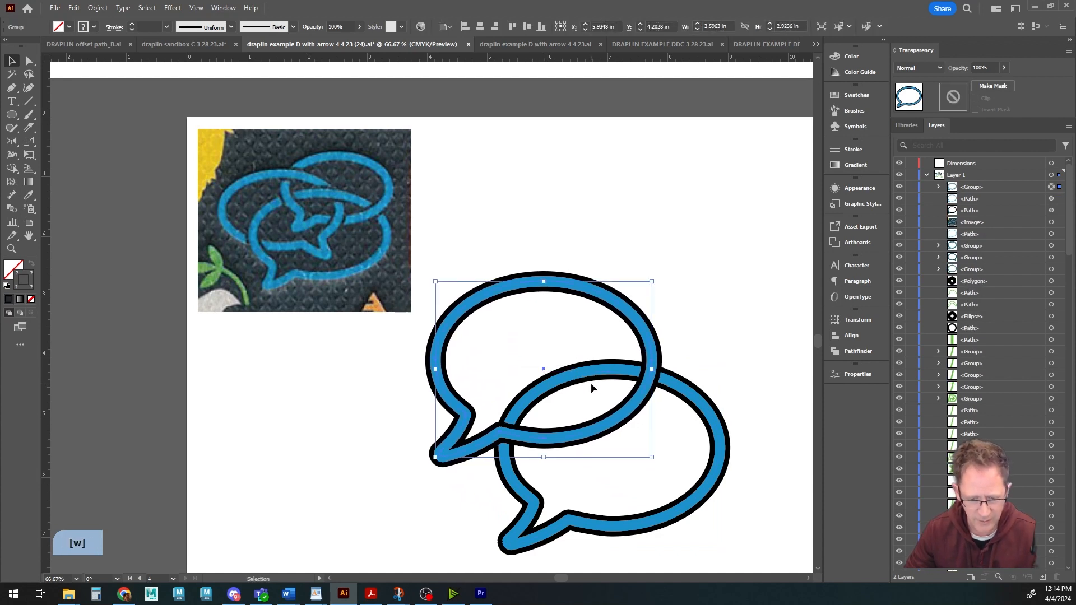
- Reflect the grouped bubble copy across the vertical axis so its tail faces right
{"action": "key", "text": "w"}
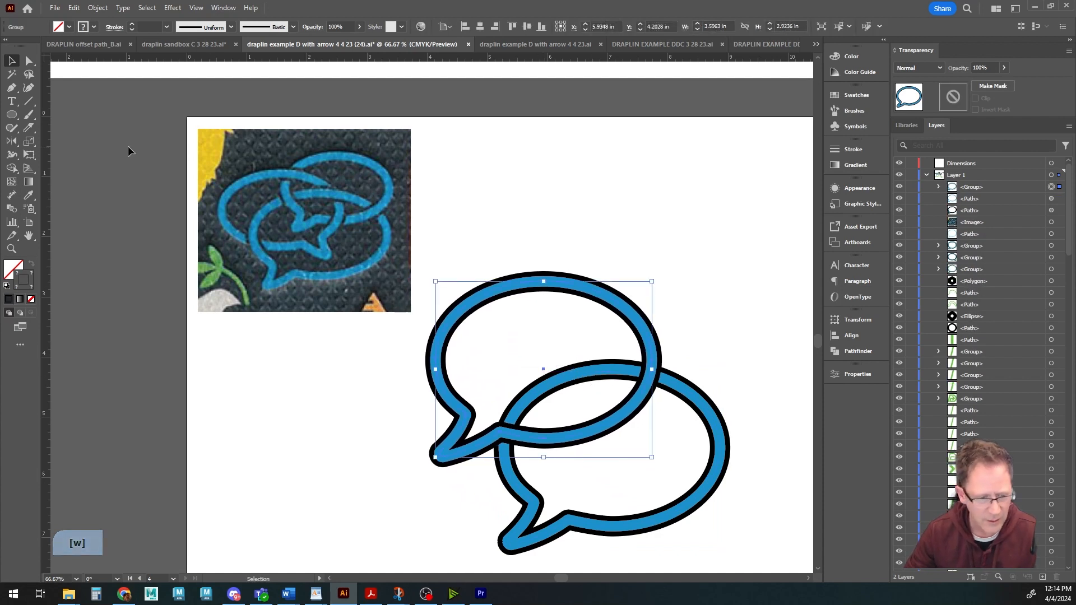
{"action": "double_click", "coordinate": [11, 142]}
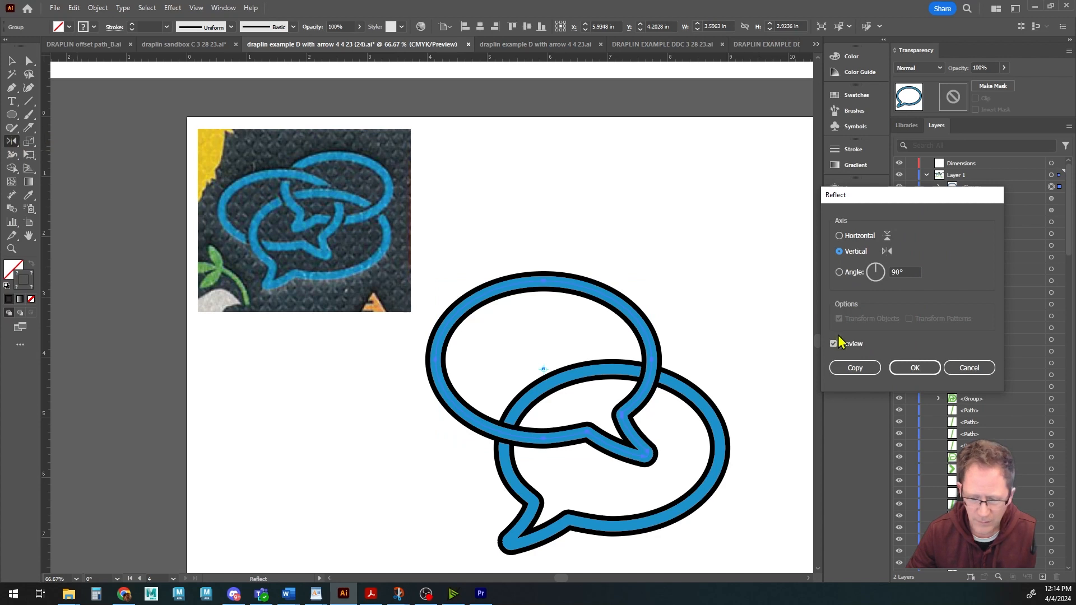
{"action": "left_click", "coordinate": [919, 368]}
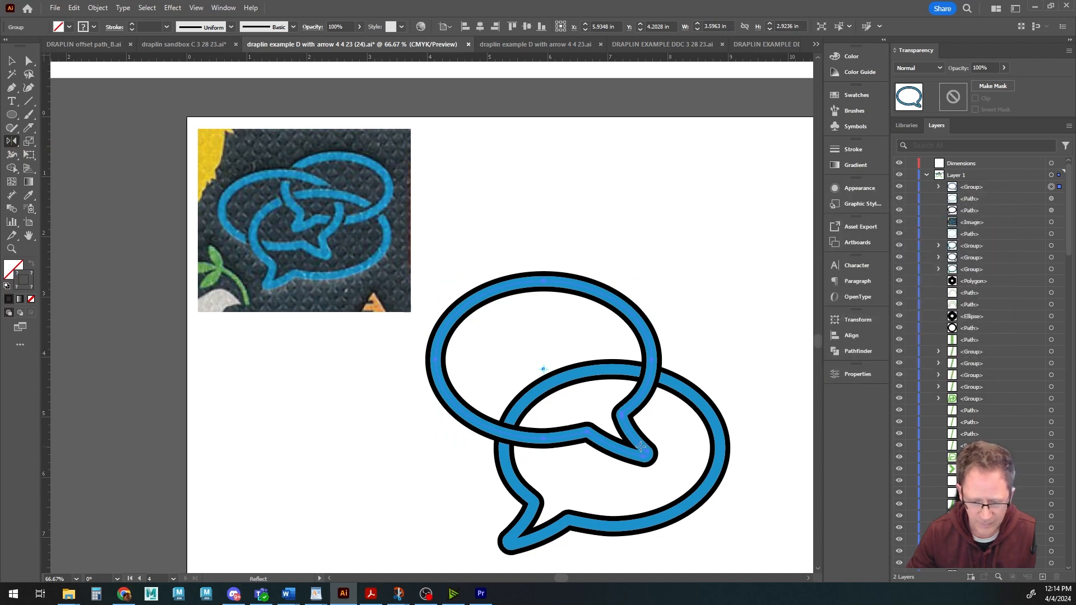
{"action": "key", "text": "v"}
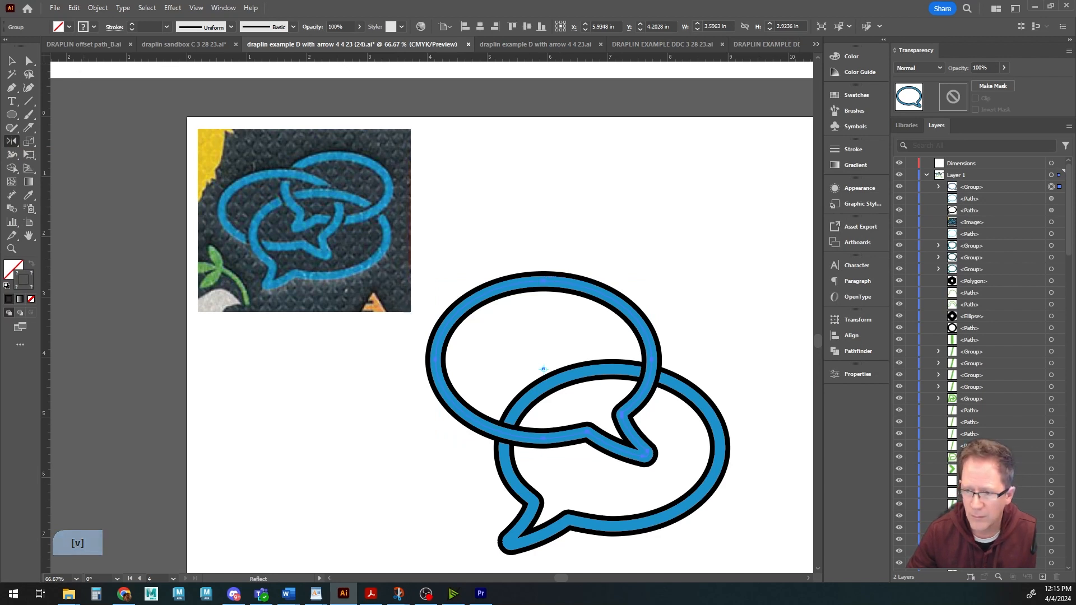
{"action": "key", "text": "v"}
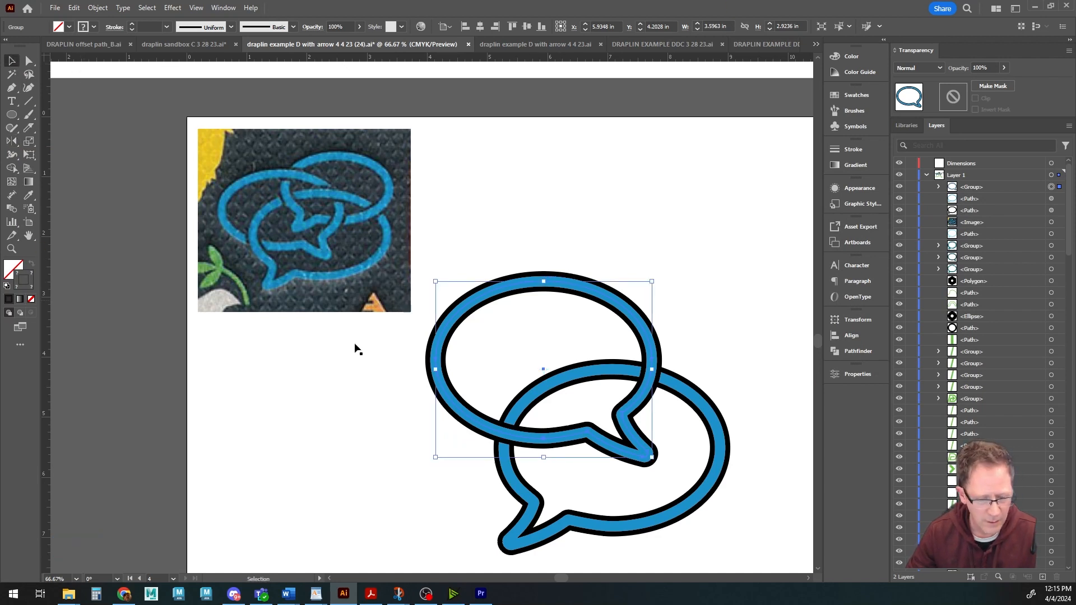
- Scale the reflected bubble from its center to about 2.85 in wide and place it overlapping the large bubble's upper left
{"action": "key", "text": "shift+alt"}
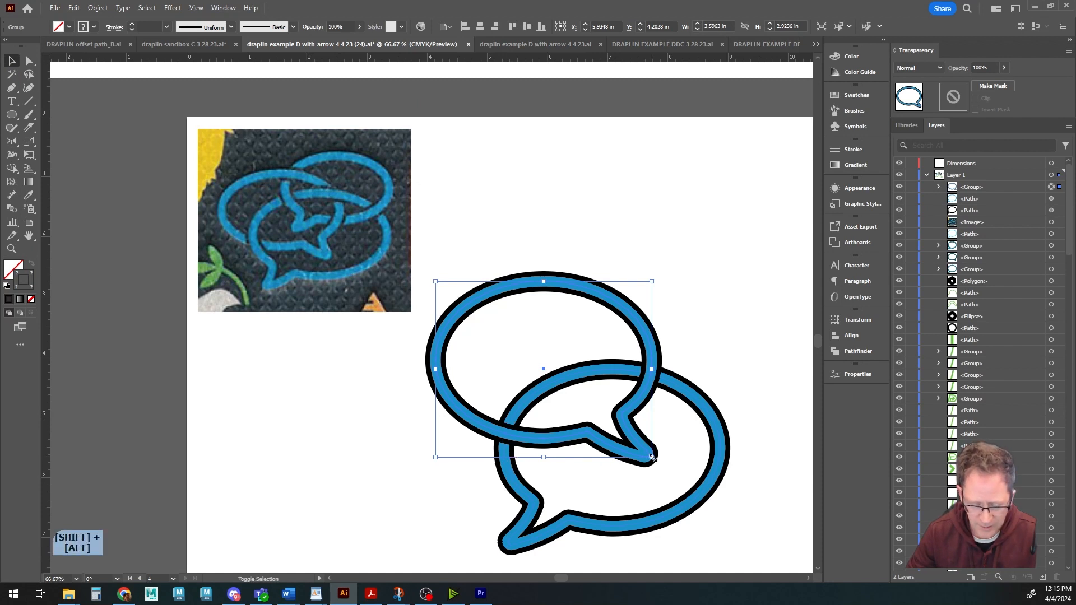
{"action": "left_click_drag", "start_coordinate": [650, 456], "coordinate": [623, 435]}
{"action": "left_click_drag", "start_coordinate": [543, 369], "coordinate": [524, 398]}
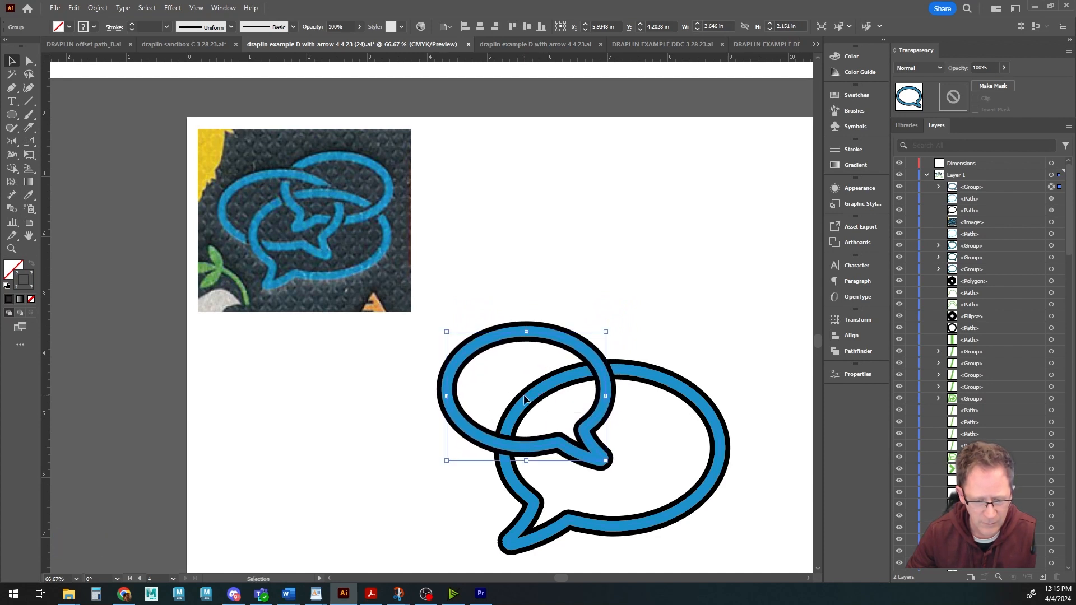
{"action": "left_click_drag", "start_coordinate": [605, 332], "coordinate": [613, 327]}
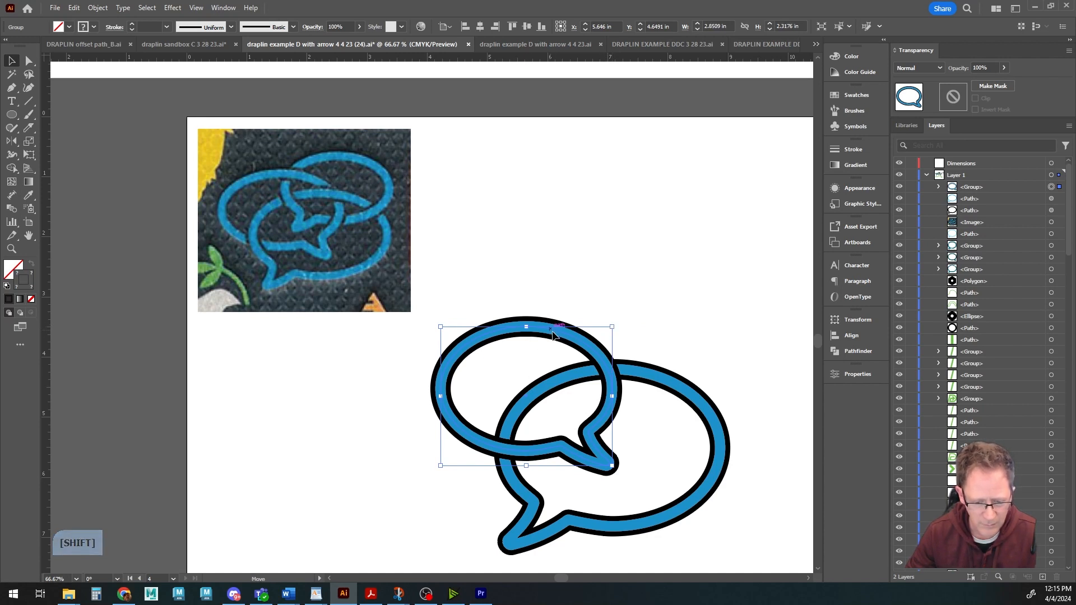
{"action": "left_click_drag", "start_coordinate": [550, 332], "coordinate": [555, 337]}
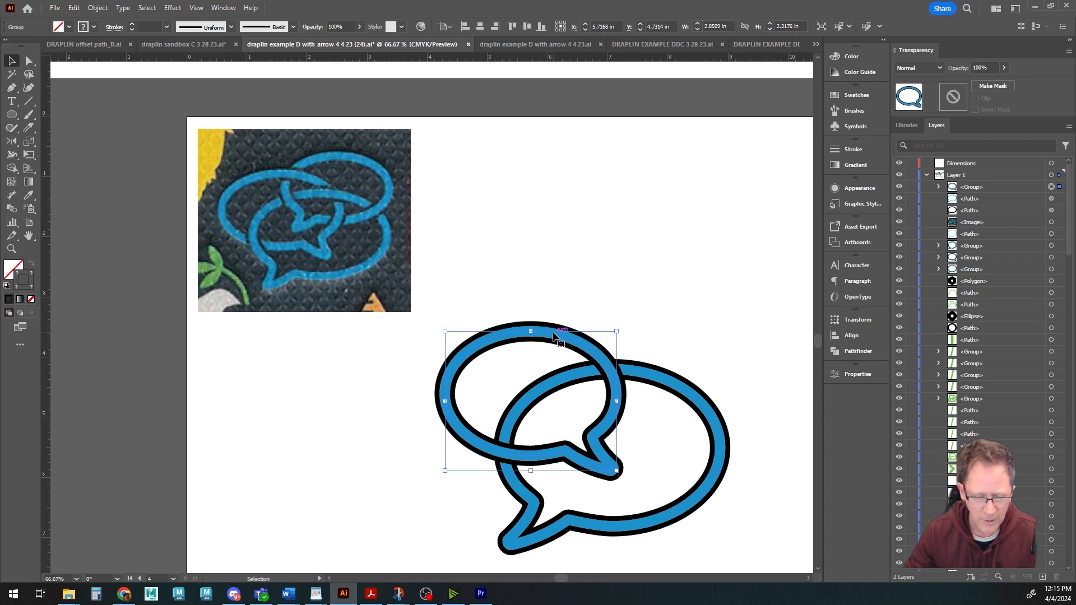
{"action": "left_click", "coordinate": [617, 292]}
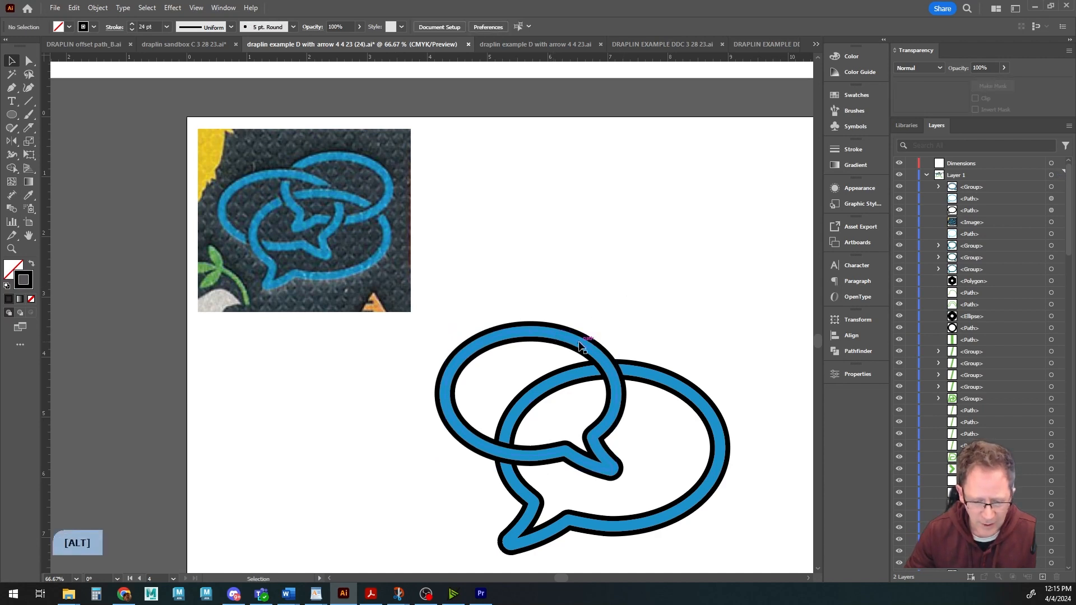
- Duplicate the smaller bubble group up to the right and reflect the copy across the vertical axis
{"action": "left_click_drag", "start_coordinate": [577, 343], "coordinate": [632, 301]}
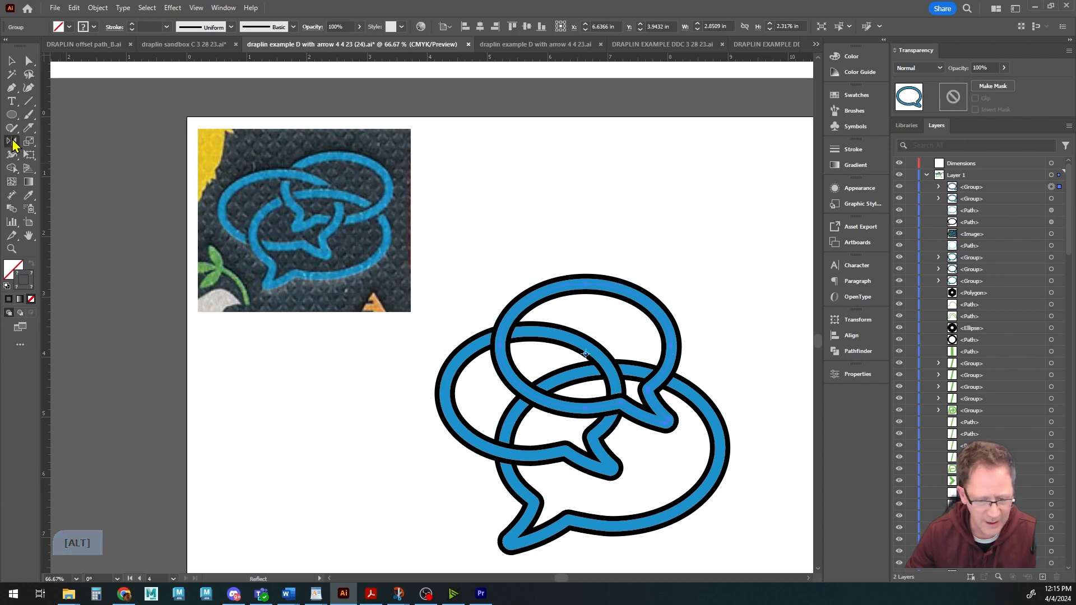
{"action": "left_click", "coordinate": [13, 143]}
{"action": "double_click", "coordinate": [12, 142]}
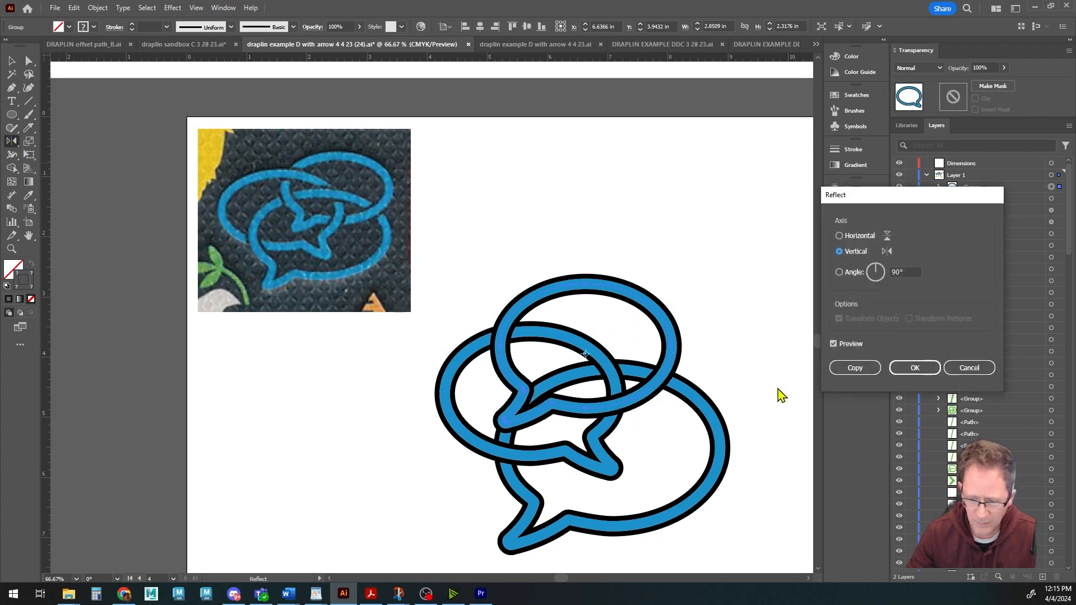
{"action": "left_click", "coordinate": [915, 369]}
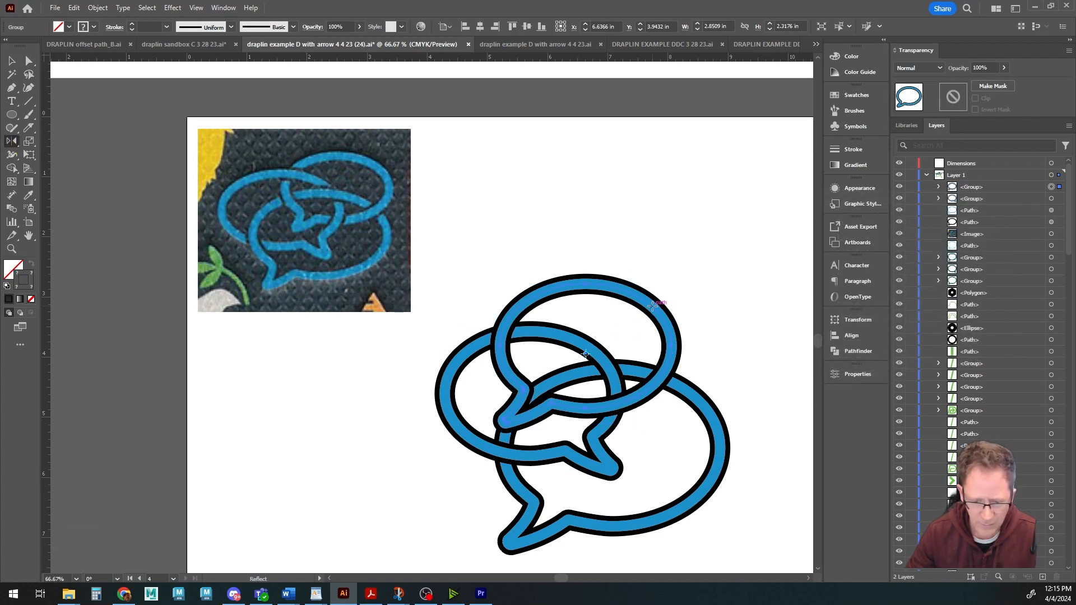
{"action": "key", "text": "v"}
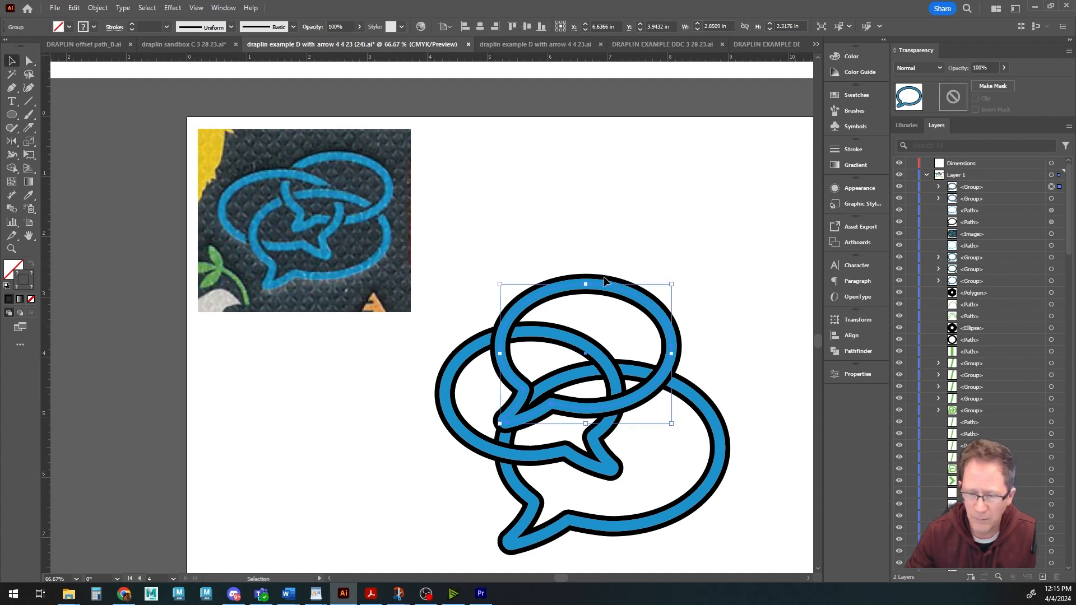
- Move the third bubble right over the other two and scale it from its center to about 2.55 in wide
{"action": "left_click_drag", "start_coordinate": [609, 288], "coordinate": [649, 298]}
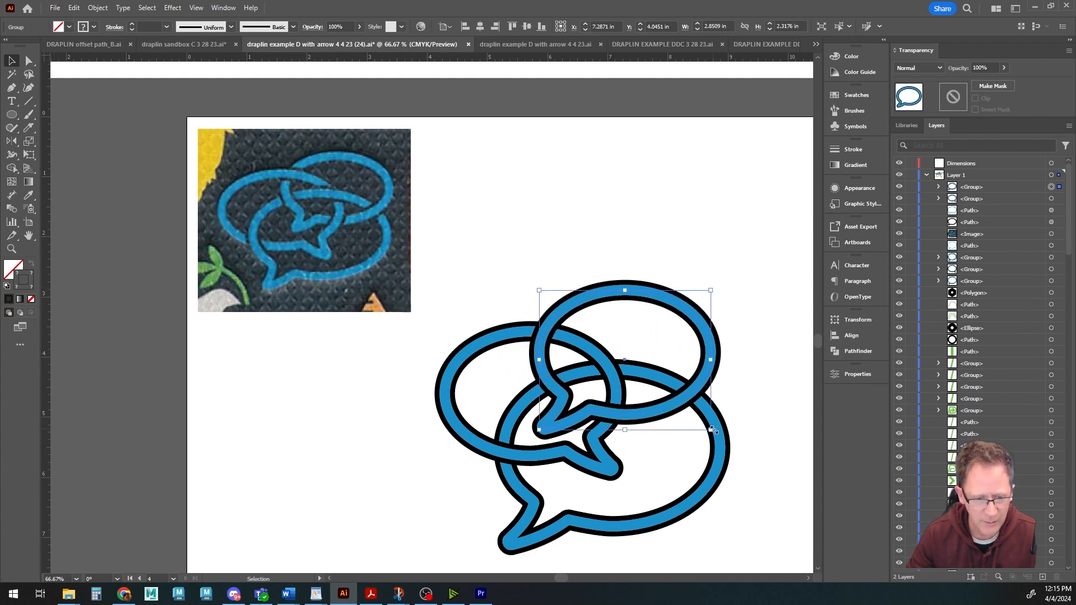
{"action": "left_click_drag", "start_coordinate": [710, 430], "coordinate": [703, 425]}
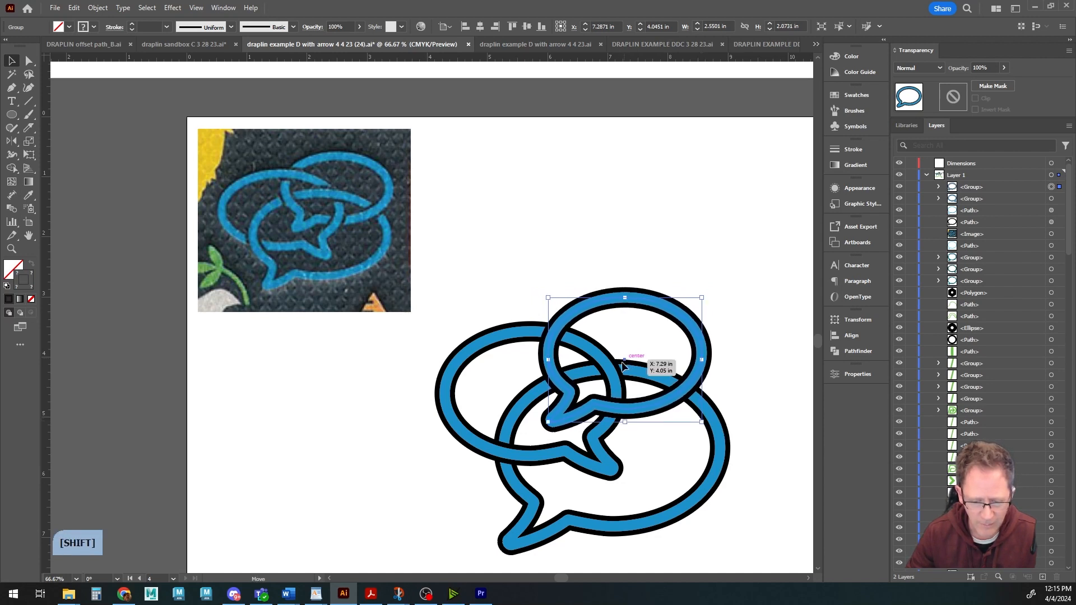
{"action": "left_click_drag", "start_coordinate": [623, 366], "coordinate": [622, 368]}
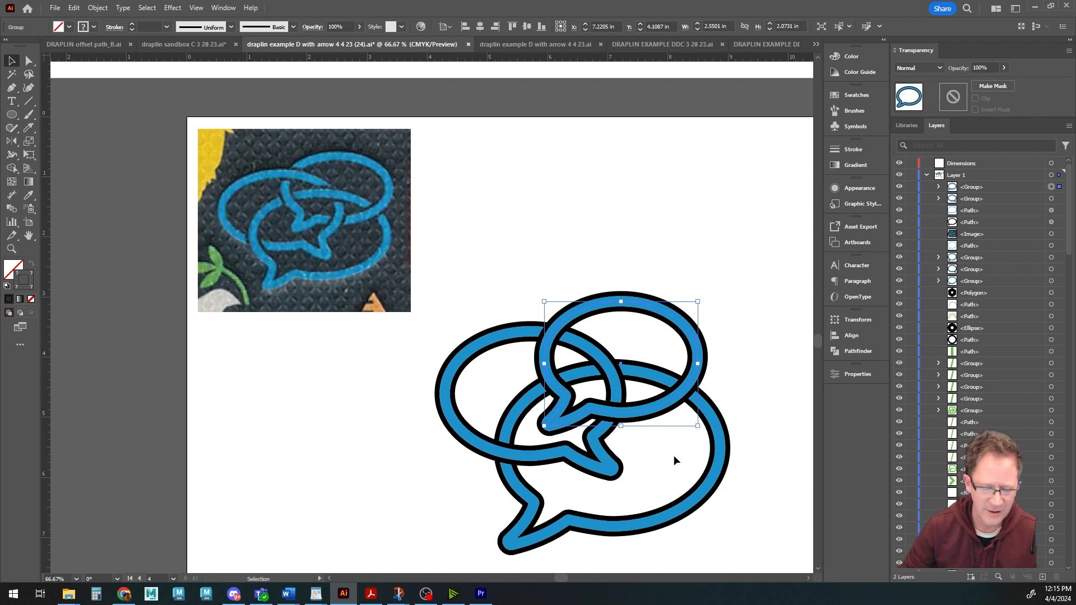
- Select all three overlapping bubbles, expand their appearance, and expand their fills and strokes into shapes
{"action": "left_click_drag", "start_coordinate": [654, 213], "coordinate": [609, 194]}
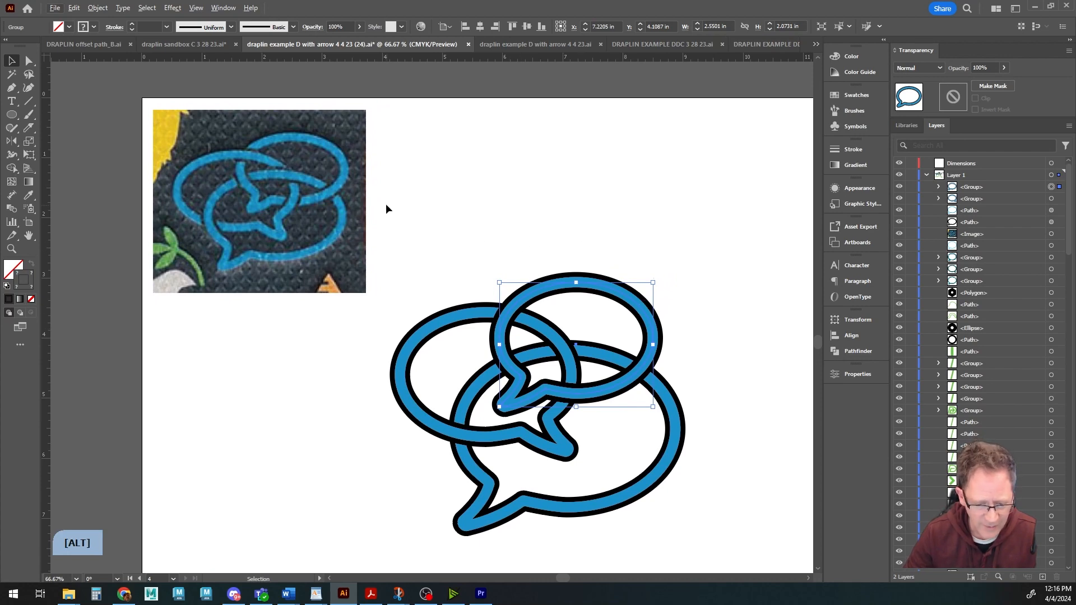
{"action": "left_click_drag", "start_coordinate": [386, 209], "coordinate": [738, 547]}
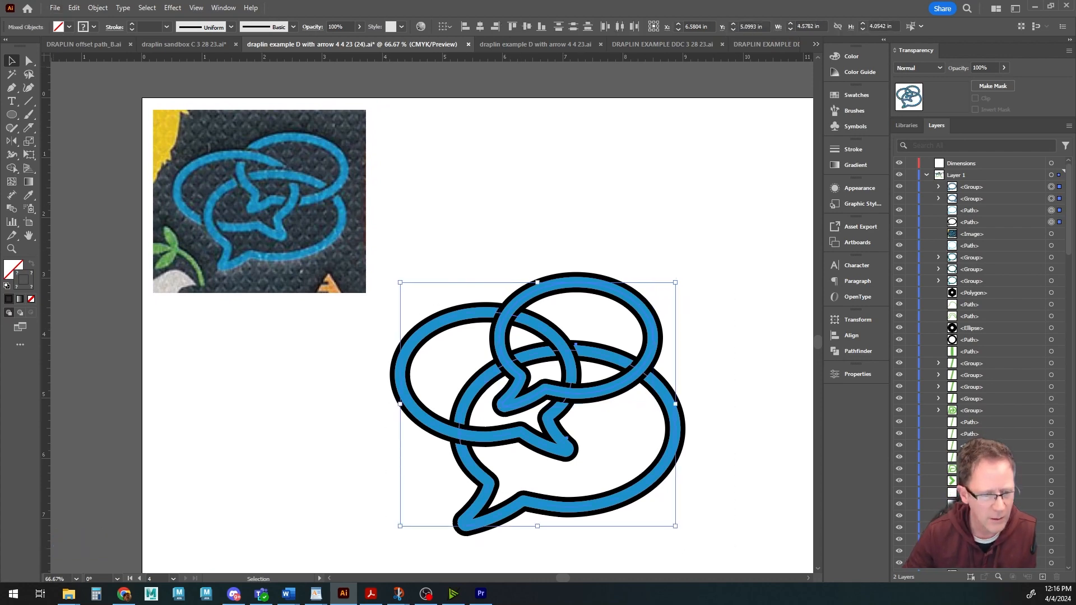
{"action": "left_click", "coordinate": [98, 8]}
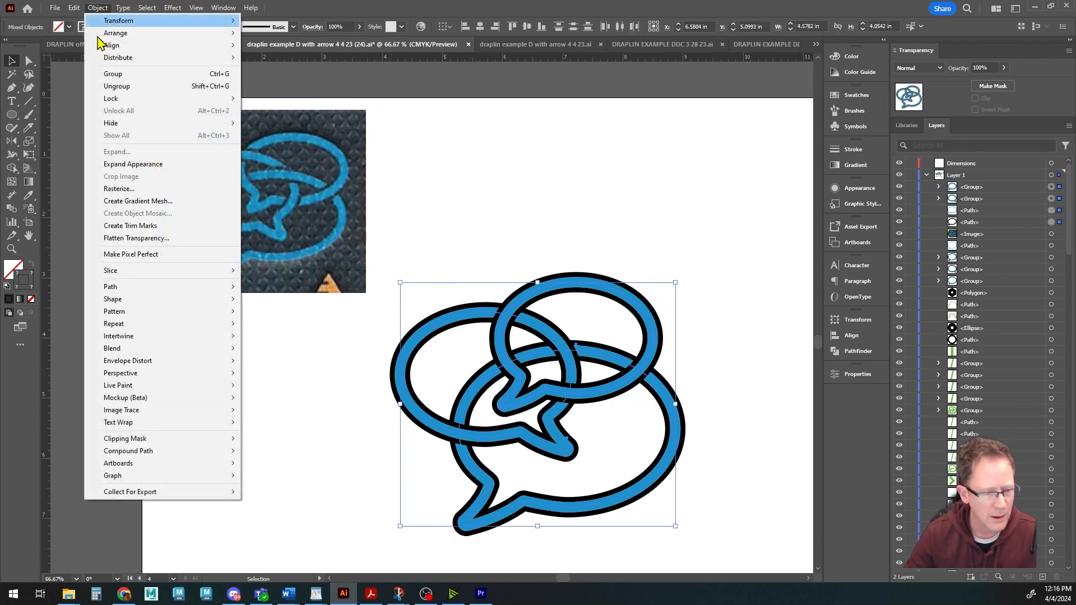
{"action": "left_click", "coordinate": [126, 164]}
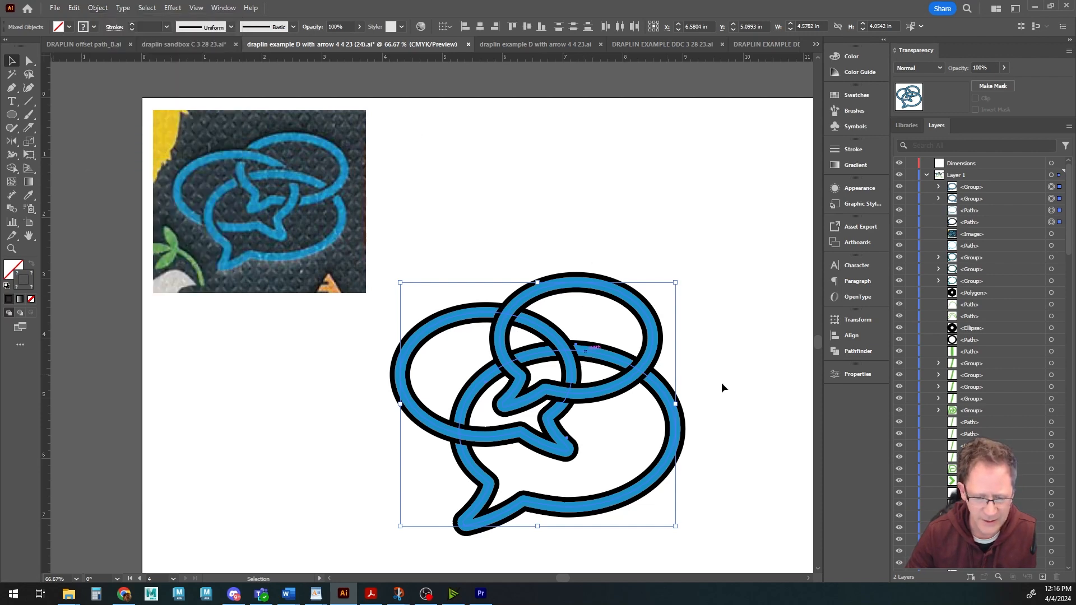
{"action": "left_click", "coordinate": [98, 7]}
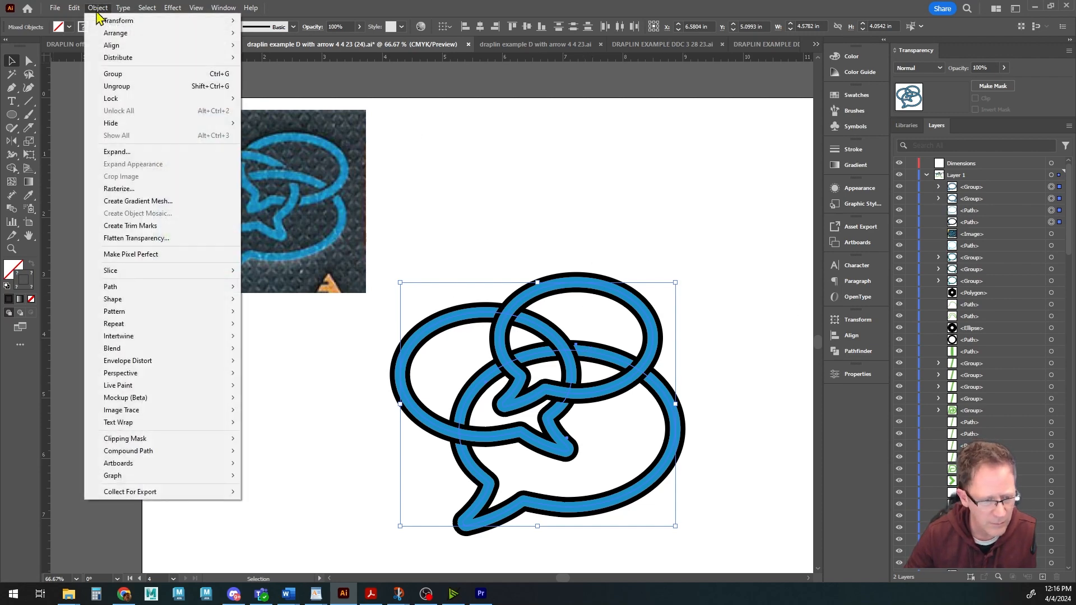
{"action": "left_click", "coordinate": [129, 152]}
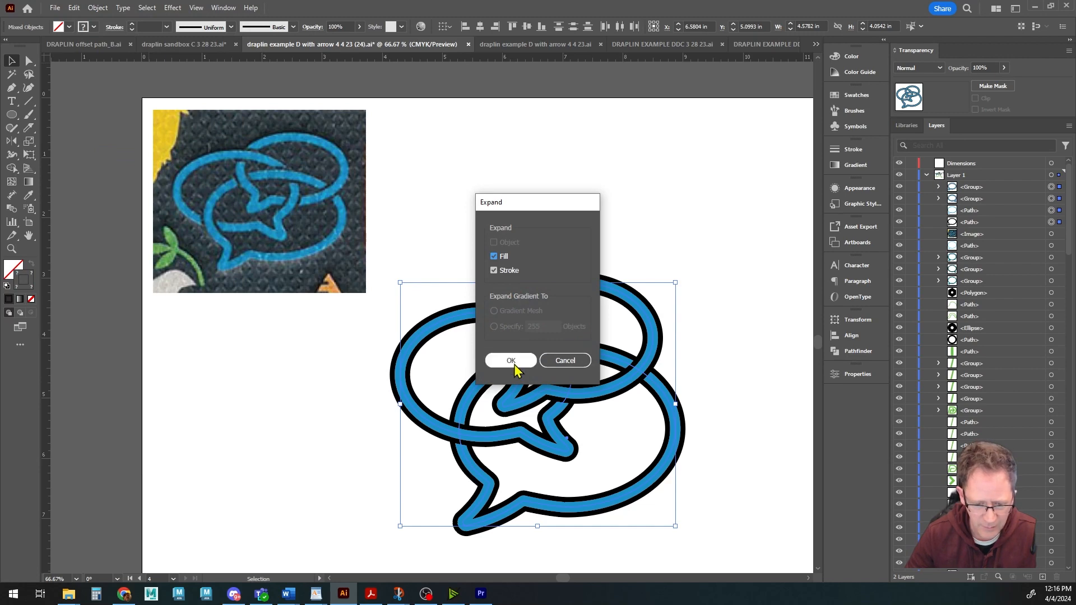
{"action": "left_click", "coordinate": [507, 361]}
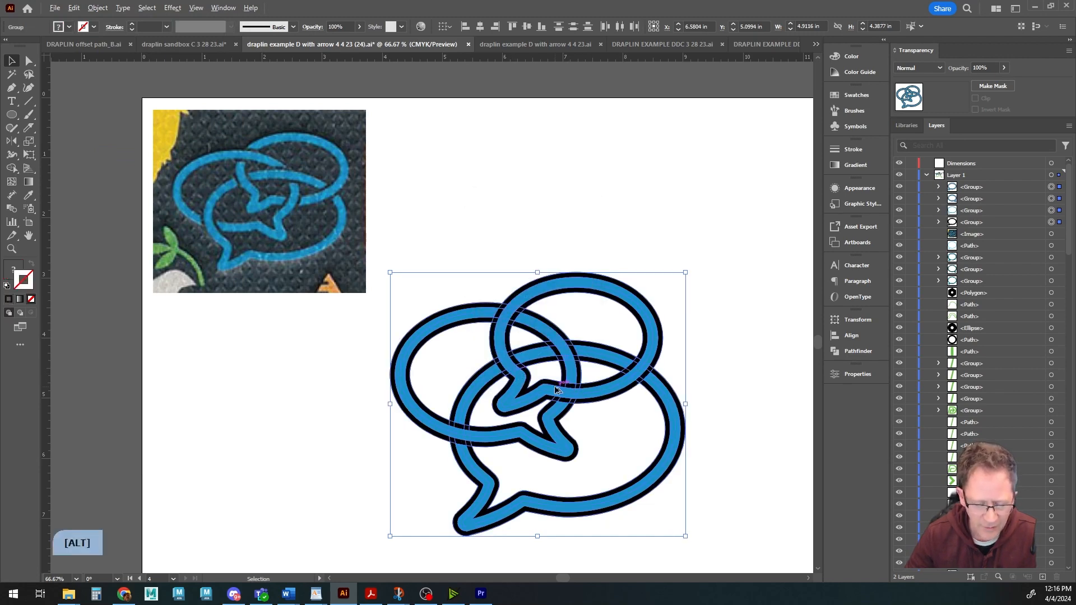
{"action": "scroll", "coordinate": [556, 389], "scroll_direction": "up", "scroll_amount": 2}
{"action": "scroll", "coordinate": [556, 389], "scroll_direction": "down", "scroll_amount": 2}
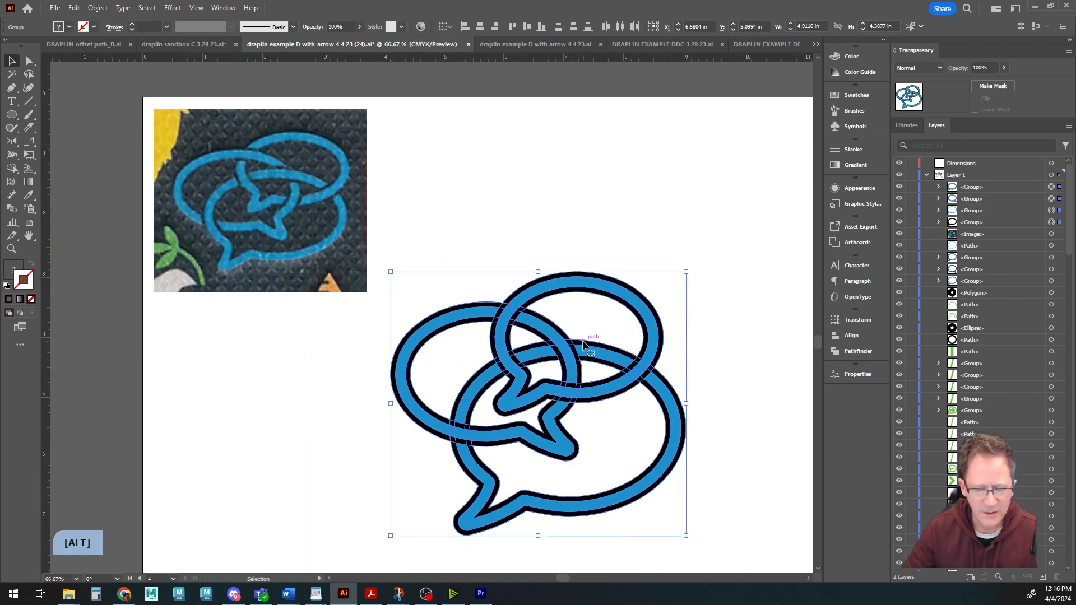
- Narrow the side panels to widen the canvas and move the reference photo down beside the three-bubble logo
{"action": "scroll", "coordinate": [584, 344], "scroll_direction": "up", "scroll_amount": 2}
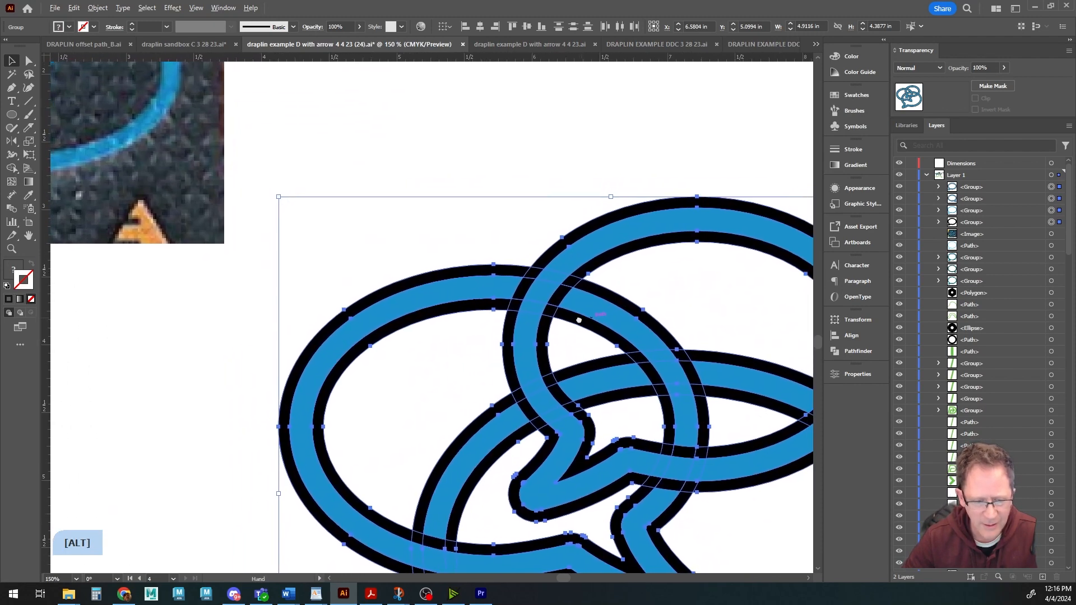
{"action": "scroll", "coordinate": [562, 316], "scroll_direction": "down", "scroll_amount": 1}
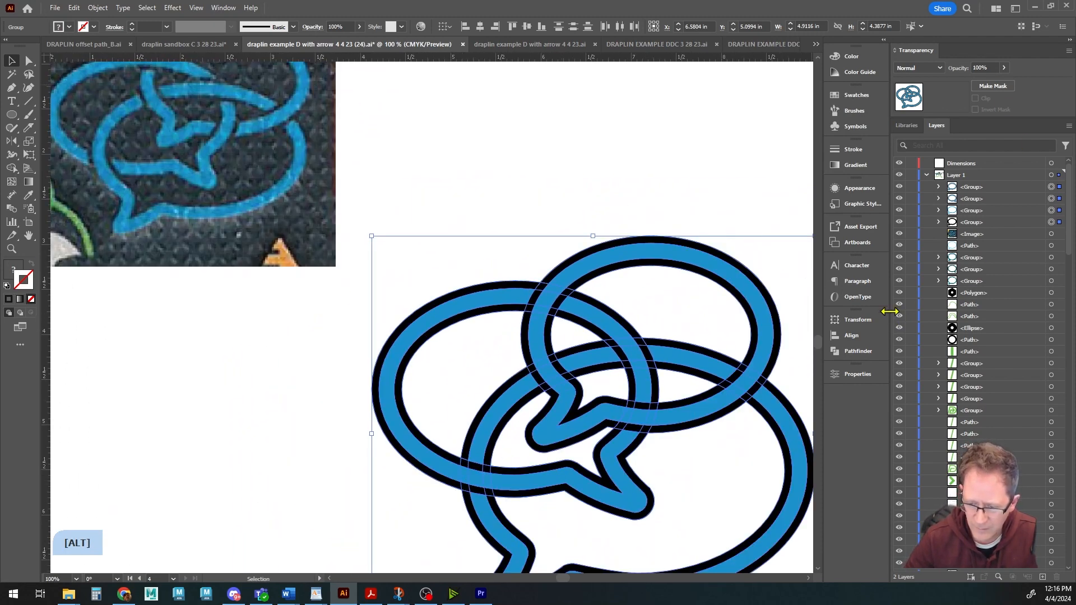
{"action": "left_click_drag", "start_coordinate": [890, 312], "coordinate": [946, 312]}
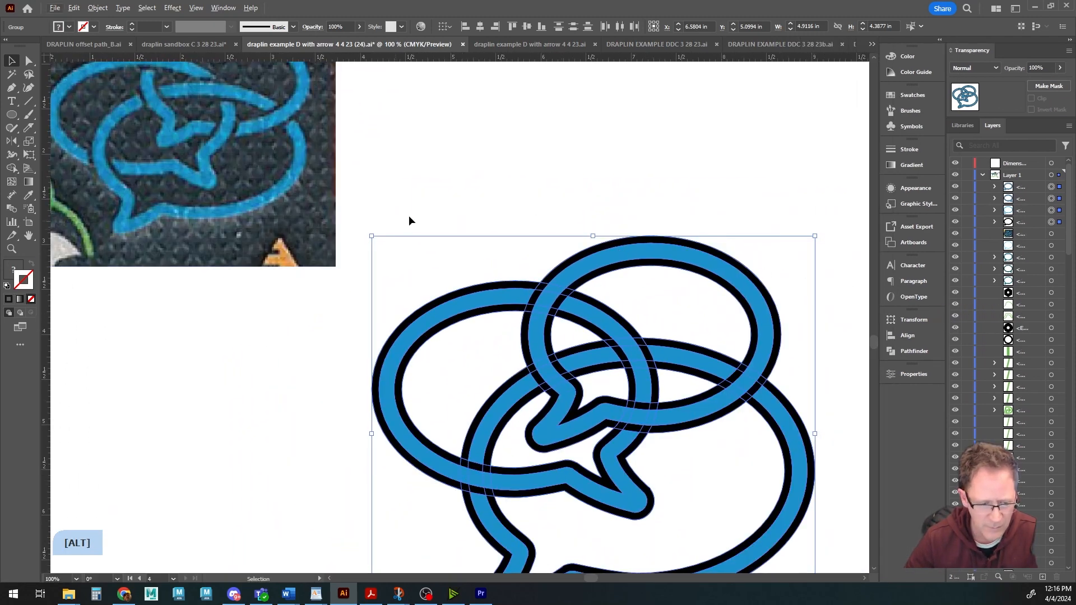
{"action": "left_click_drag", "start_coordinate": [177, 132], "coordinate": [207, 353]}
{"action": "left_click_drag", "start_coordinate": [430, 355], "coordinate": [456, 278]}
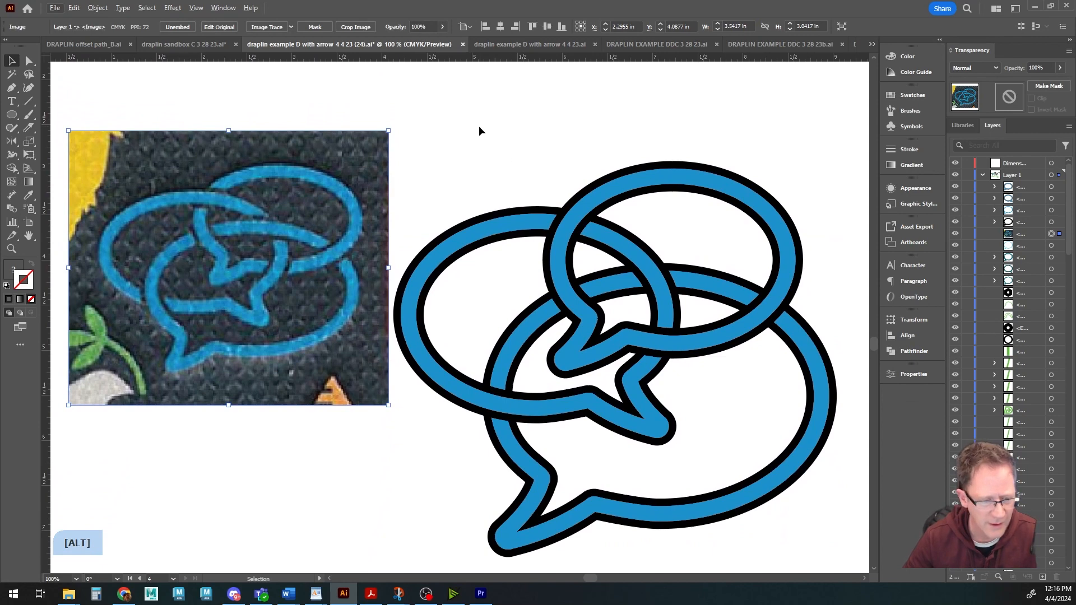
{"action": "left_click_drag", "start_coordinate": [457, 194], "coordinate": [840, 557]}
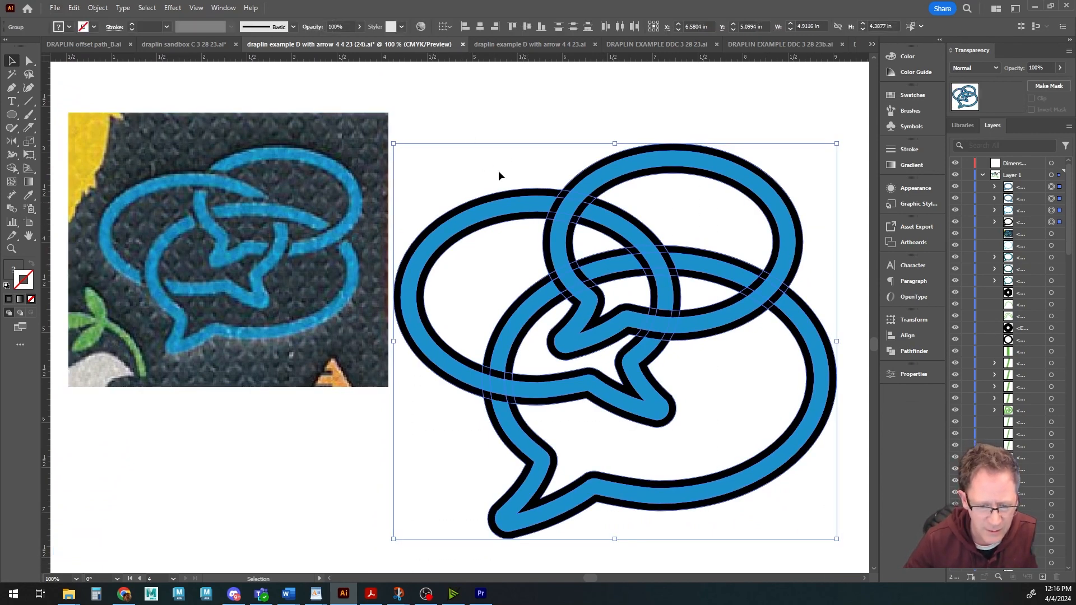
{"action": "left_click", "coordinate": [11, 170]}
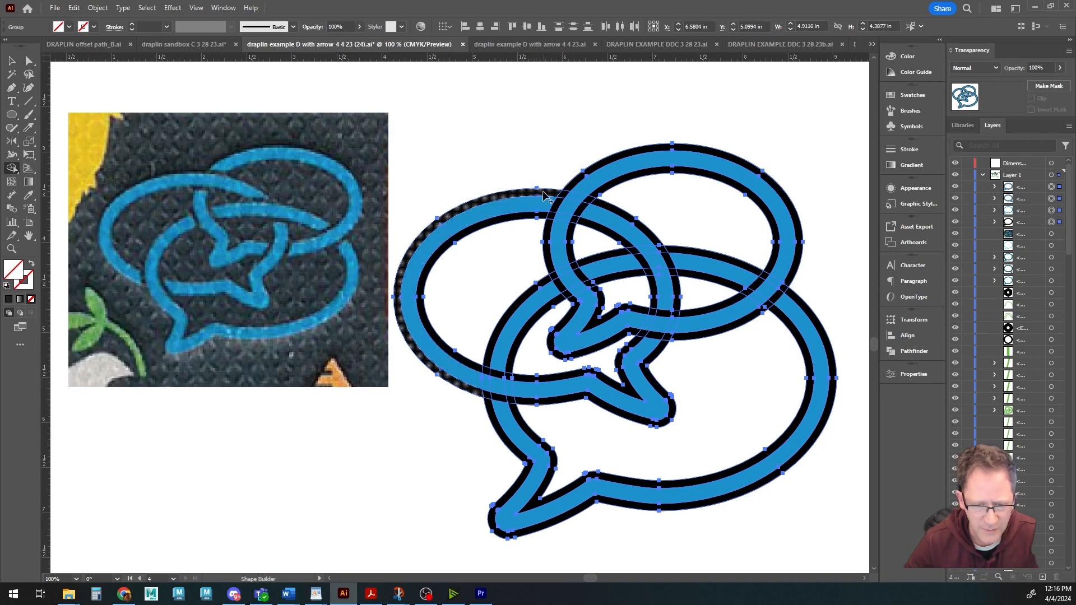
{"action": "left_click_drag", "start_coordinate": [554, 192], "coordinate": [594, 203]}
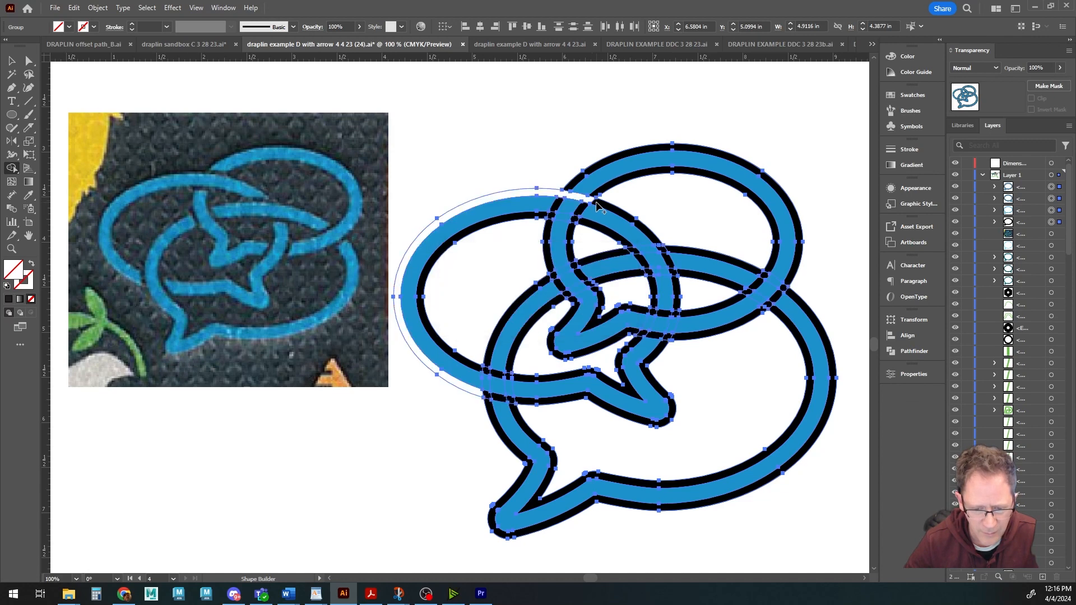
{"action": "key", "text": "ctrl+z"}
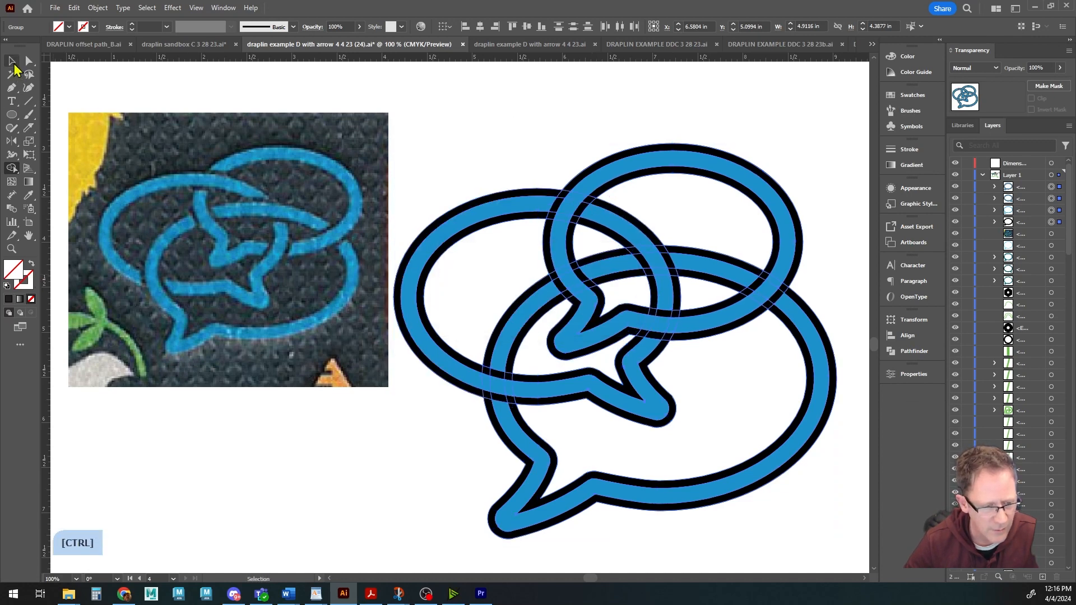
{"action": "left_click", "coordinate": [12, 60]}
{"action": "left_click", "coordinate": [438, 100]}
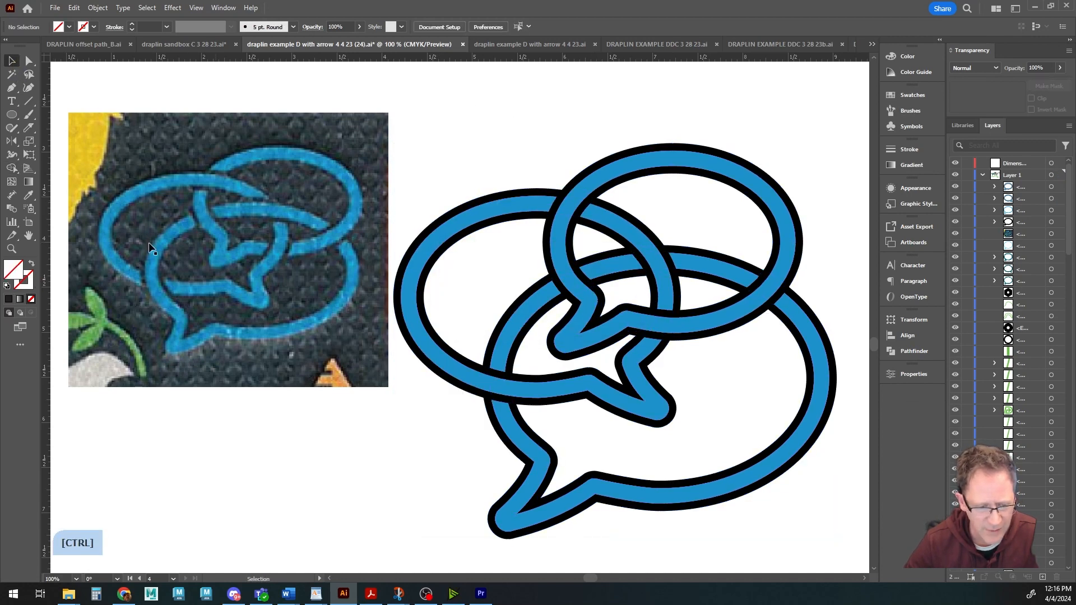
- With sampled black, use Shape Builder on all three bubbles to carry the left bubble's outline over the upper bubble and the large bubble's over the left
{"action": "left_click", "coordinate": [29, 195]}
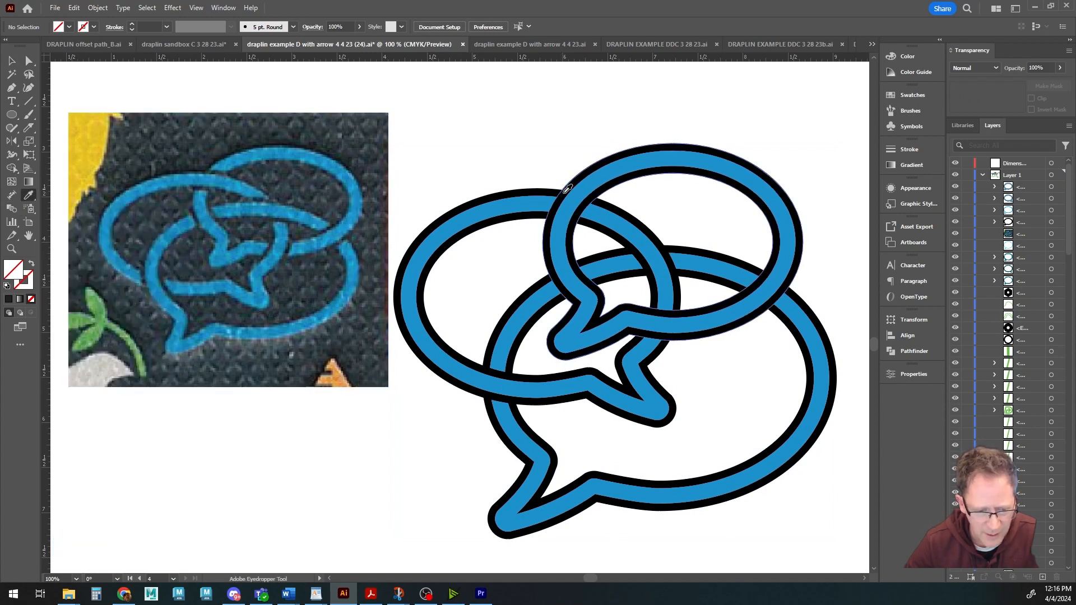
{"action": "left_click", "coordinate": [566, 191]}
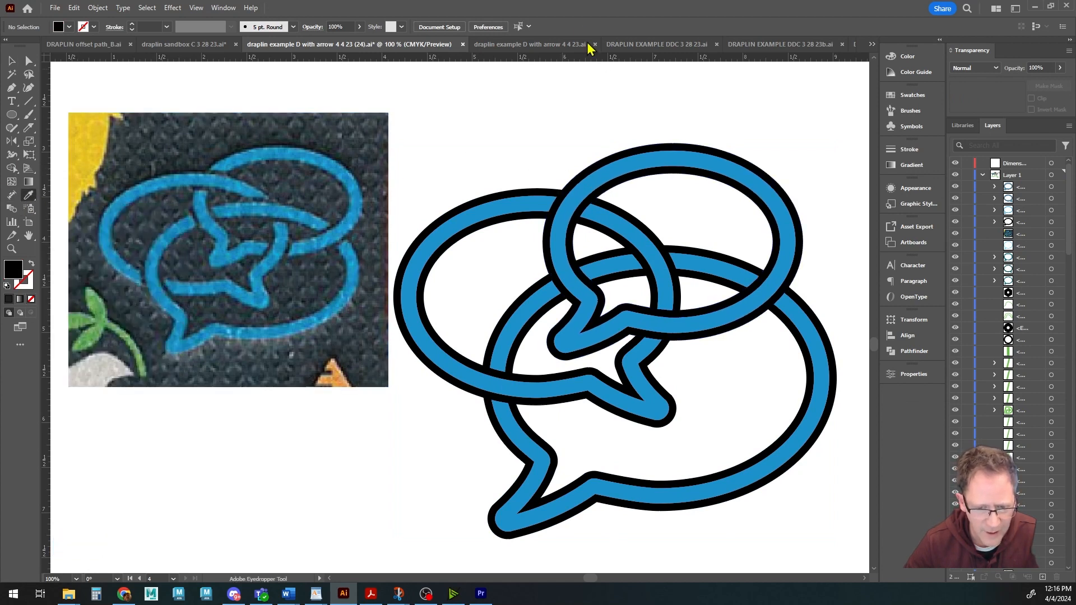
{"action": "left_click", "coordinate": [12, 61]}
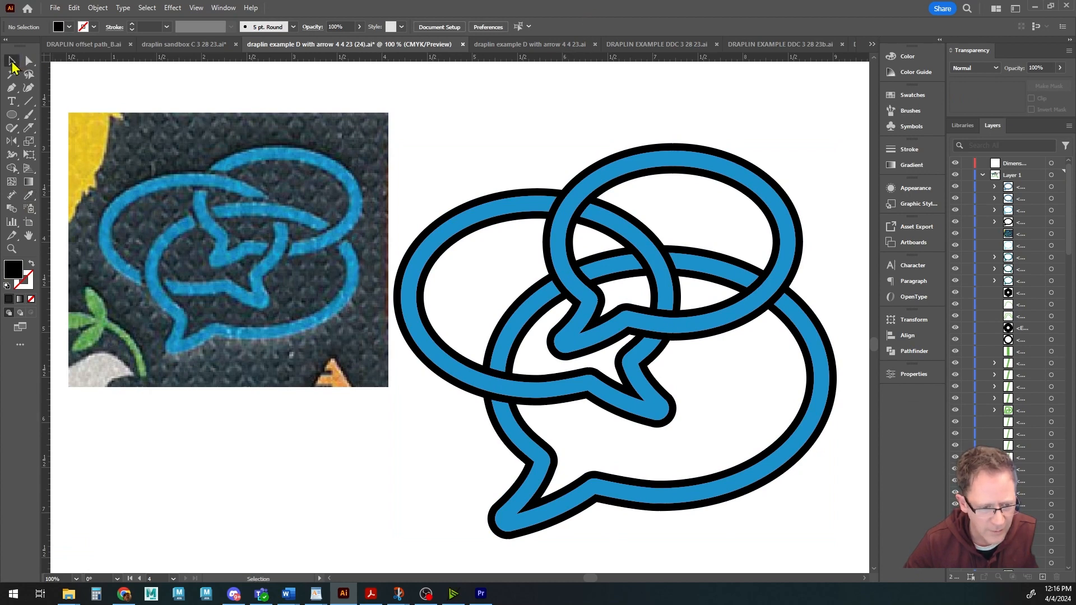
{"action": "left_click_drag", "start_coordinate": [422, 109], "coordinate": [848, 548]}
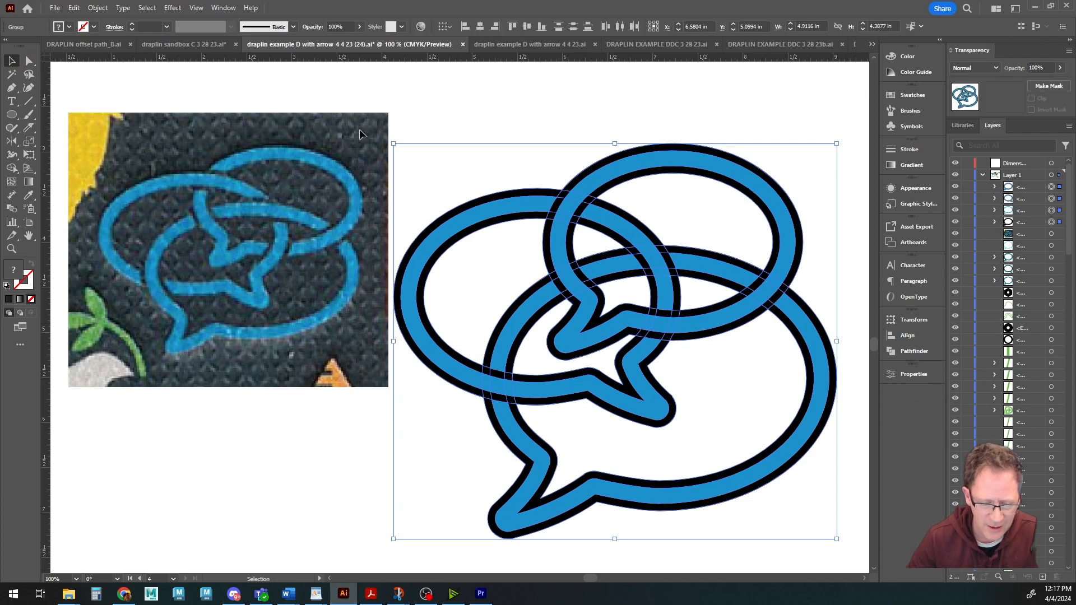
{"action": "left_click", "coordinate": [13, 171]}
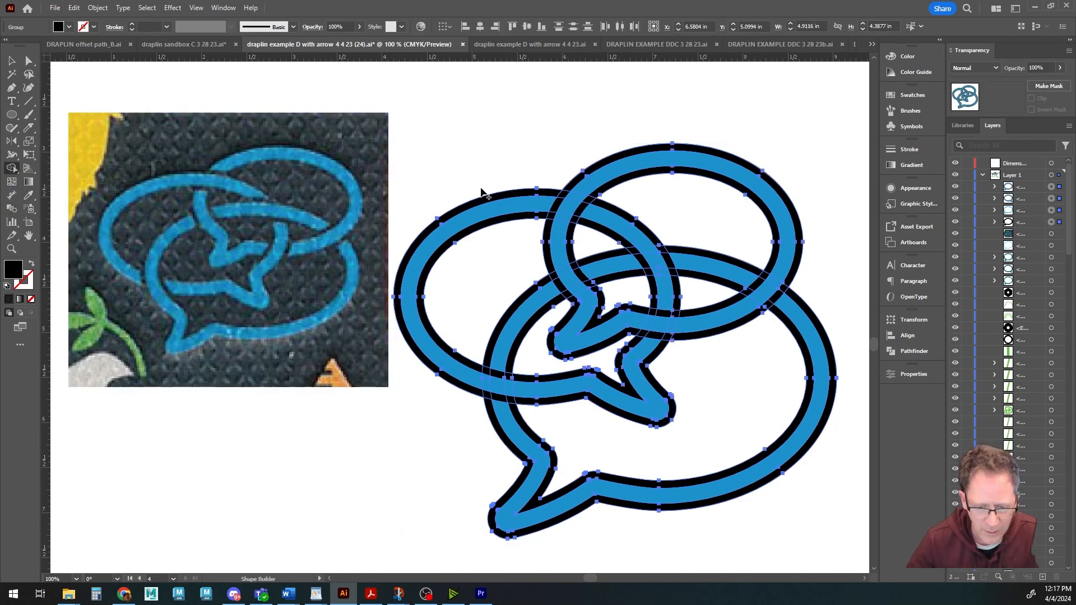
{"action": "left_click", "coordinate": [592, 207]}
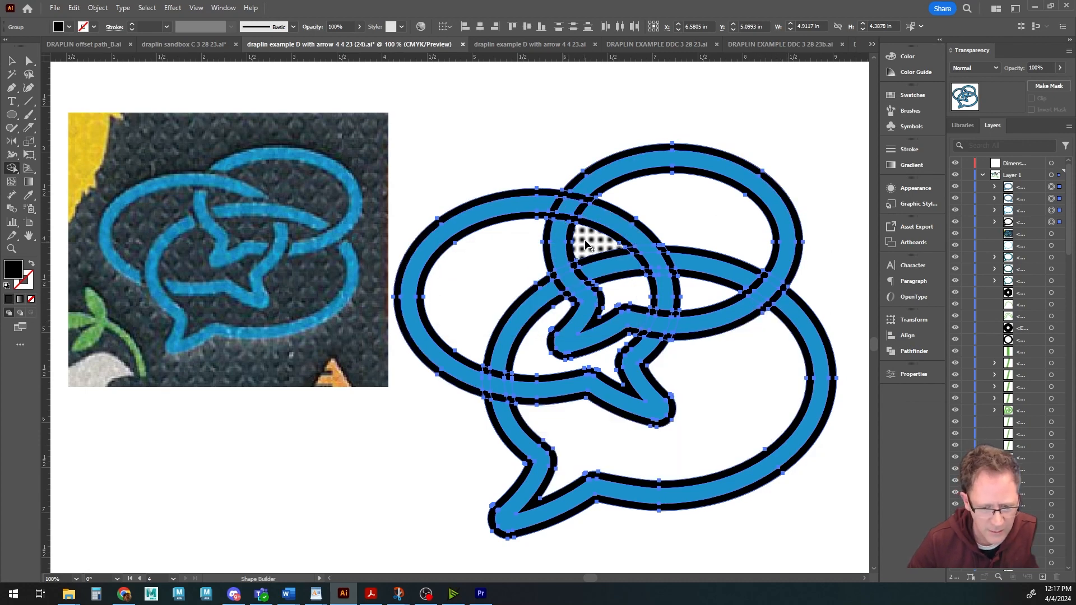
{"action": "left_click", "coordinate": [652, 238]}
{"action": "key", "text": "ctrl+z"}
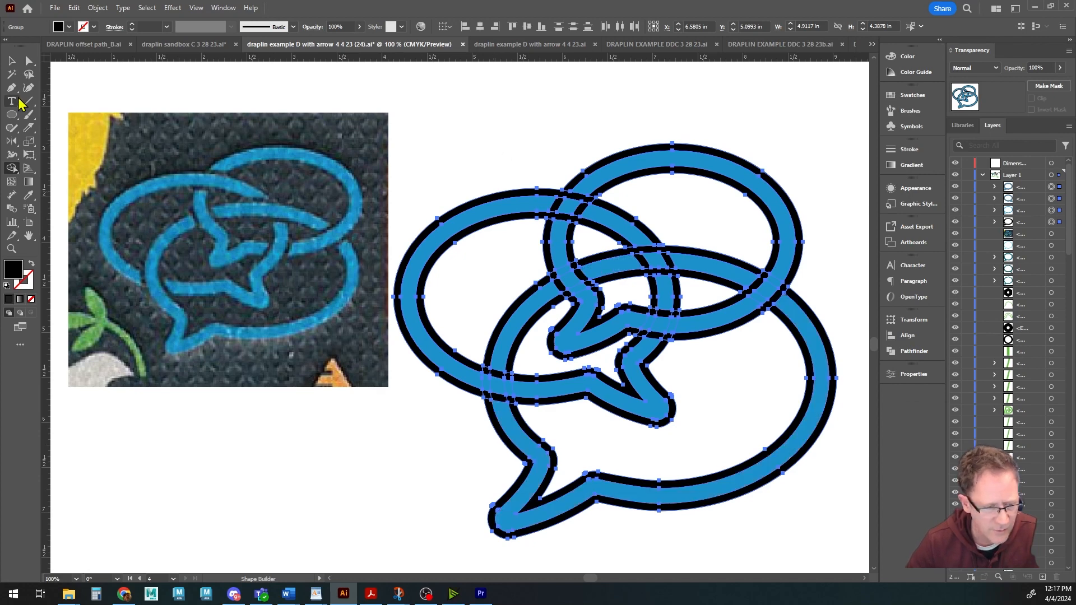
{"action": "left_click", "coordinate": [11, 61]}
{"action": "left_click", "coordinate": [445, 111]}
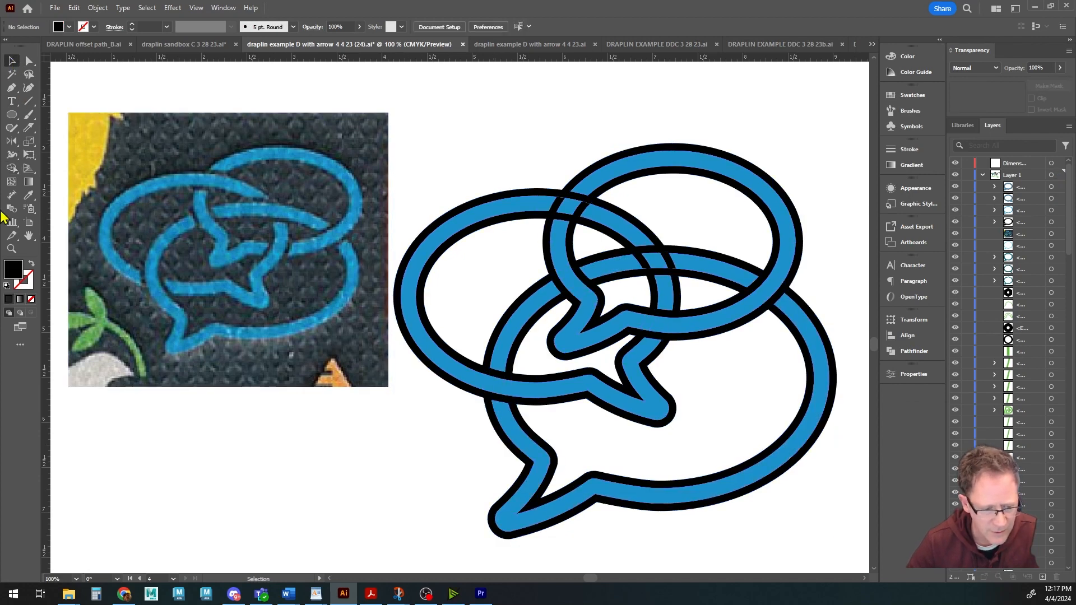
- With sampled blue, use Shape Builder to join the left bubble's band across the upper bubble and the large bubble's band across the left one
{"action": "left_click", "coordinate": [30, 195]}
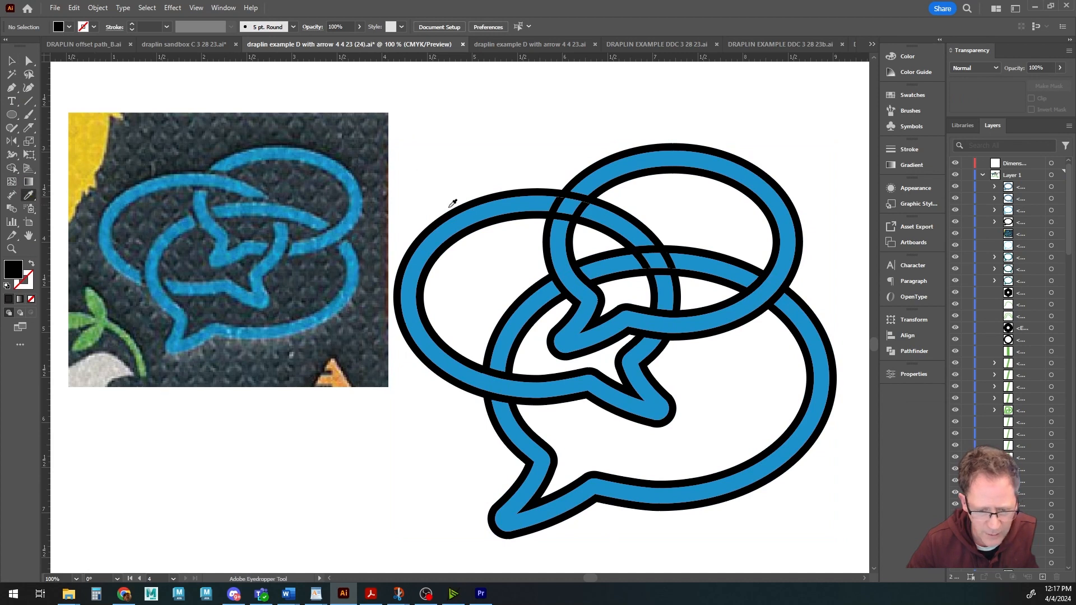
{"action": "left_click", "coordinate": [491, 210]}
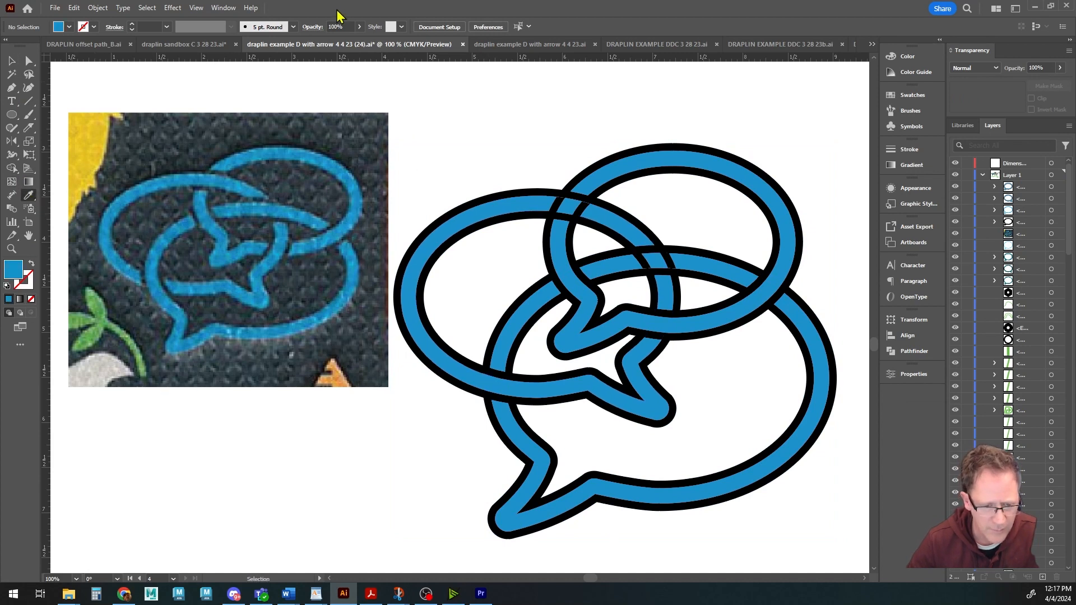
{"action": "left_click", "coordinate": [12, 60]}
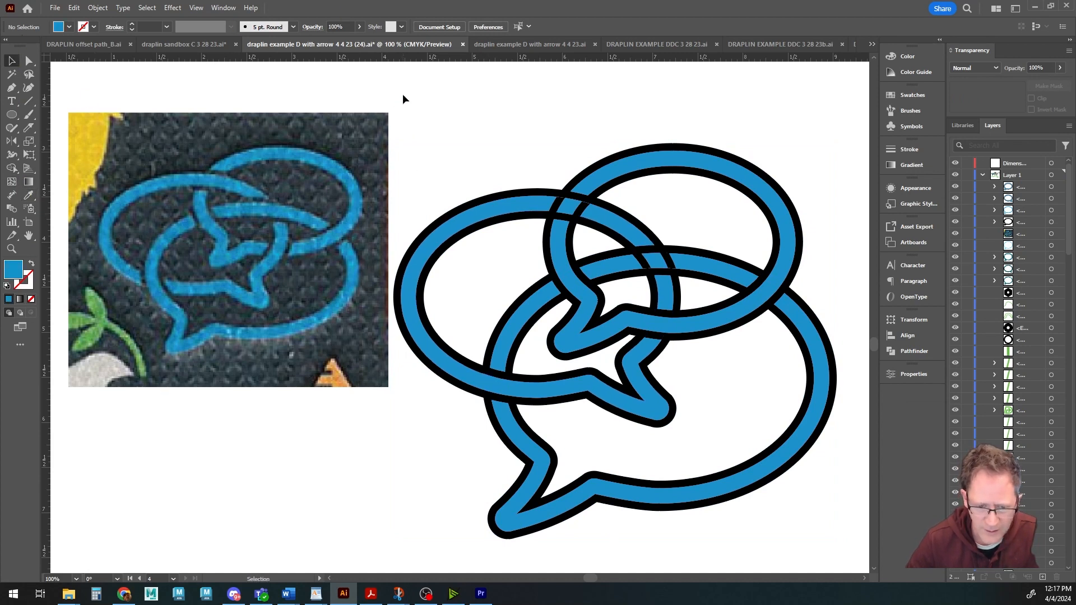
{"action": "left_click_drag", "start_coordinate": [397, 90], "coordinate": [823, 520]}
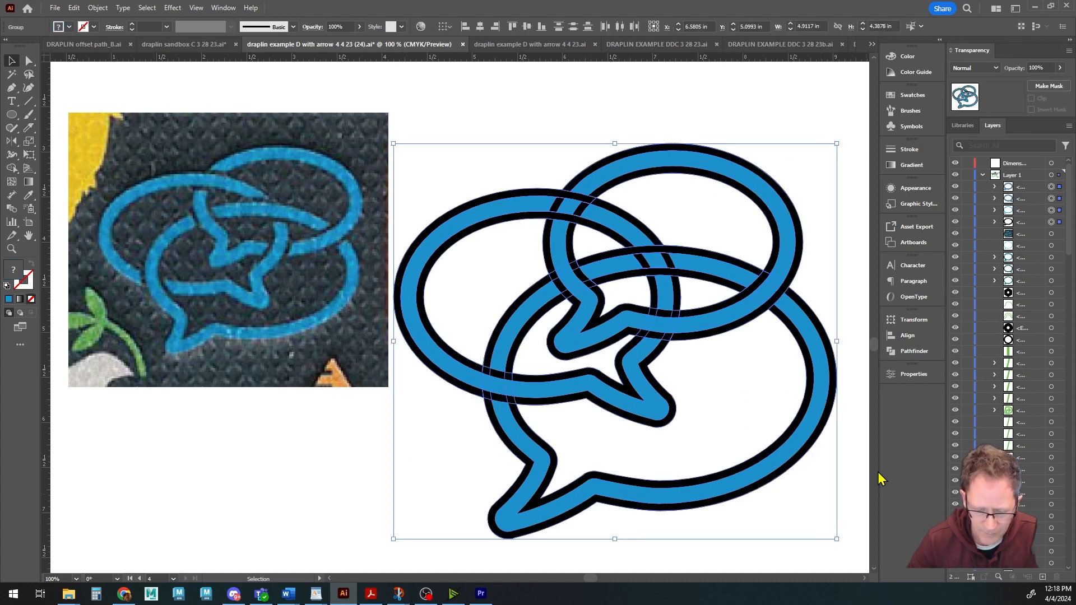
{"action": "left_click", "coordinate": [10, 169]}
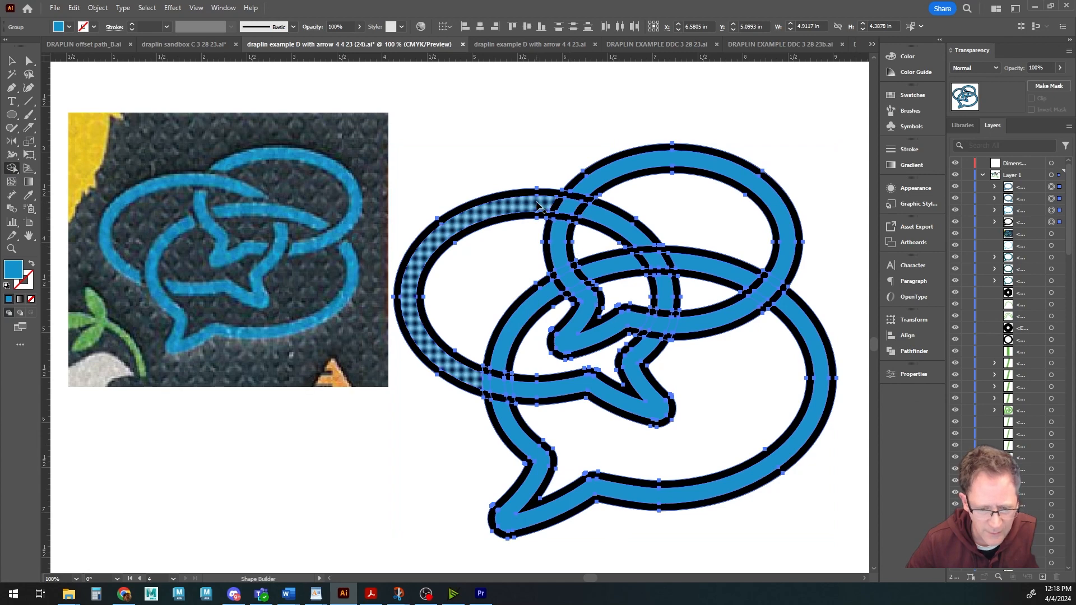
{"action": "mouse_move", "coordinate": [536, 208]}
{"action": "left_mouse_down"}
{"action": "mouse_move", "coordinate": [568, 208]}
{"action": "mouse_move", "coordinate": [638, 241]}
{"action": "left_mouse_up"}
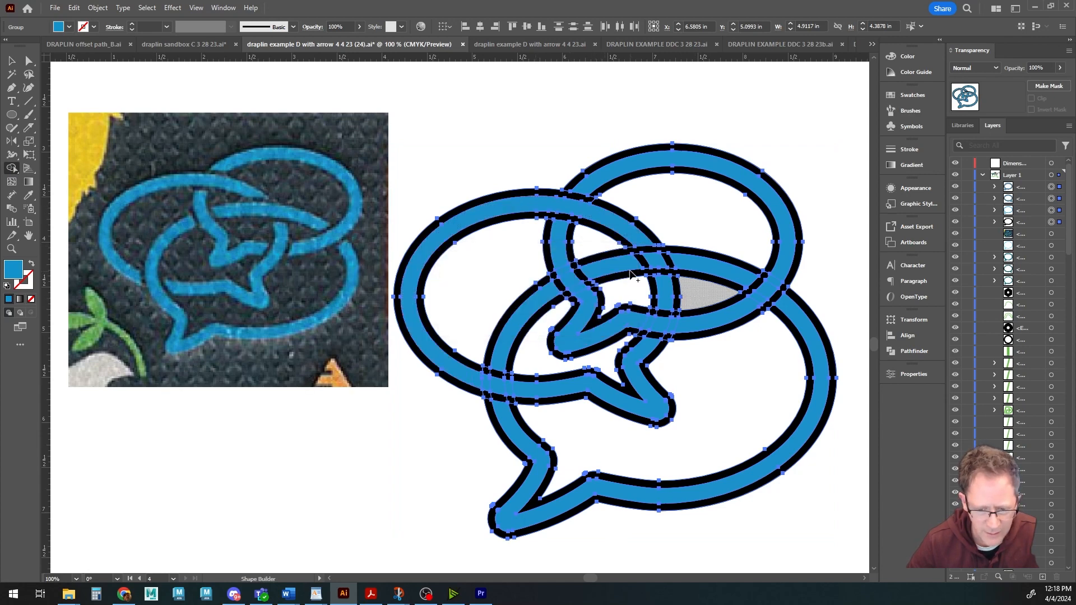
{"action": "left_click_drag", "start_coordinate": [627, 268], "coordinate": [696, 265]}
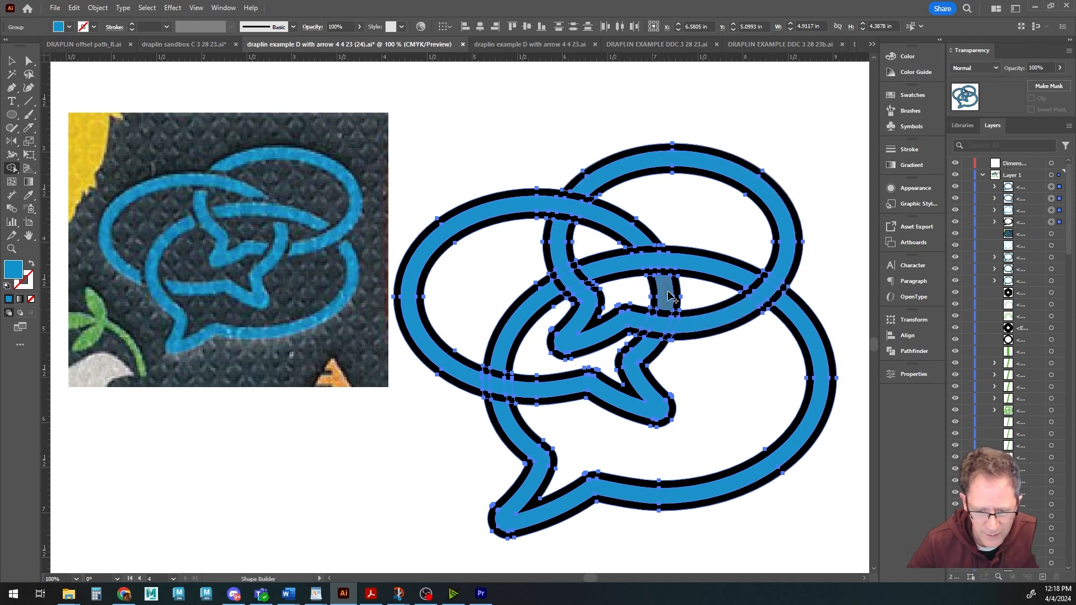
{"action": "mouse_move", "coordinate": [671, 296]}
{"action": "left_mouse_down"}
{"action": "mouse_move", "coordinate": [638, 392]}
{"action": "mouse_move", "coordinate": [629, 375]}
{"action": "left_mouse_up"}
{"action": "key", "text": "ctrl+z"}
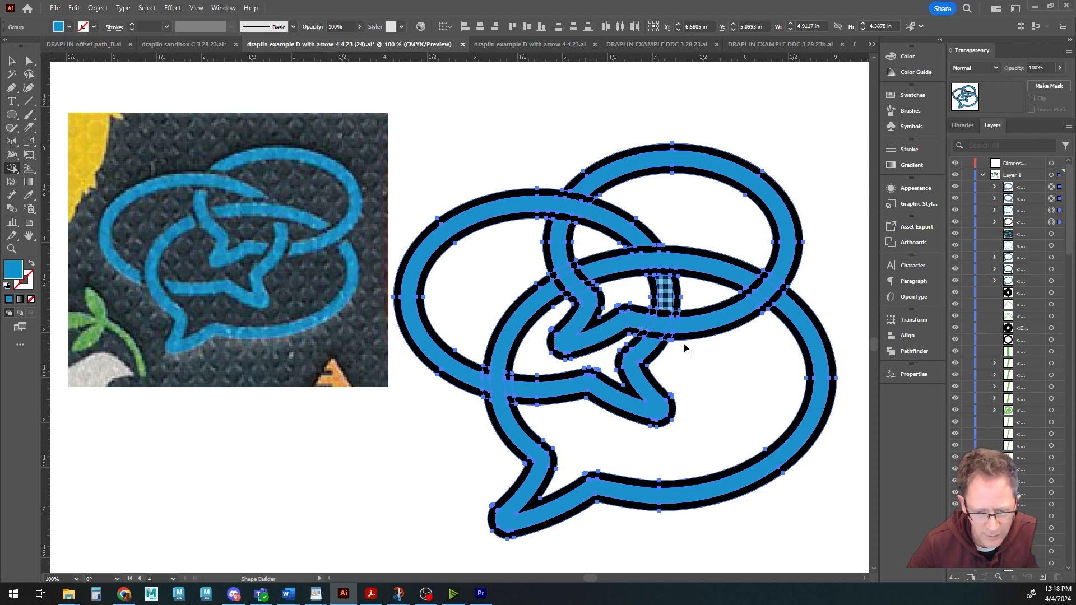
{"action": "key", "text": "v"}
{"action": "left_click", "coordinate": [455, 103]}
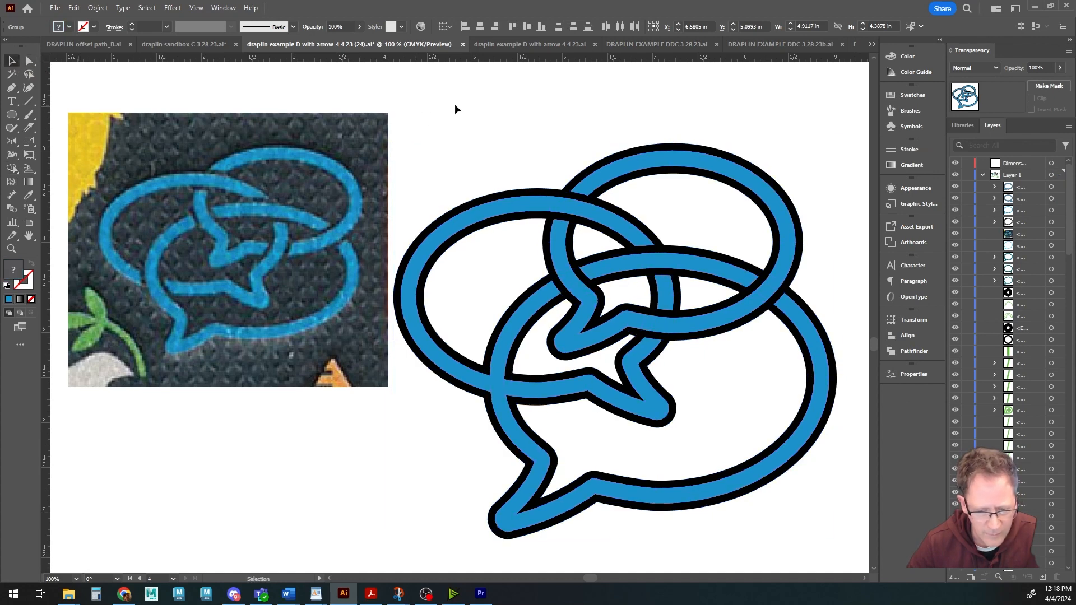
{"action": "left_click", "coordinate": [639, 324]}
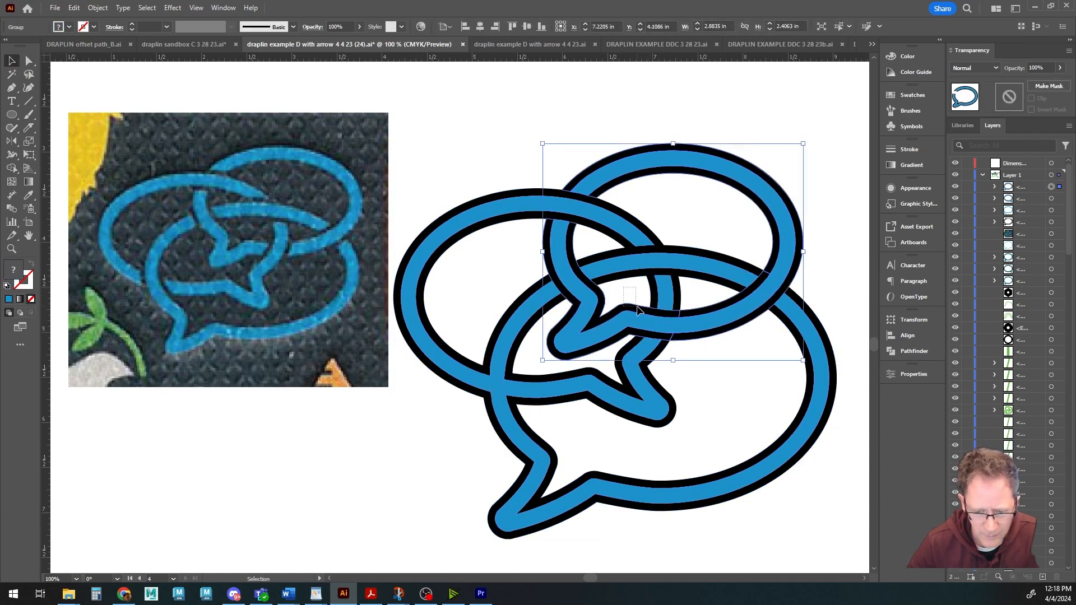
{"action": "left_click", "coordinate": [706, 361], "text": "shift"}
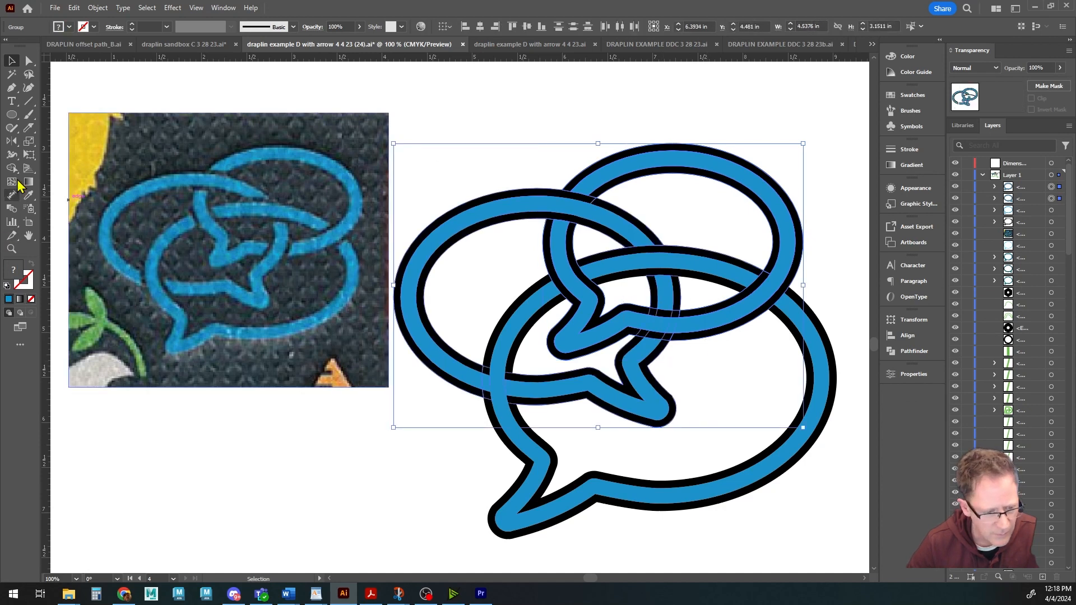
{"action": "left_click", "coordinate": [264, 90]}
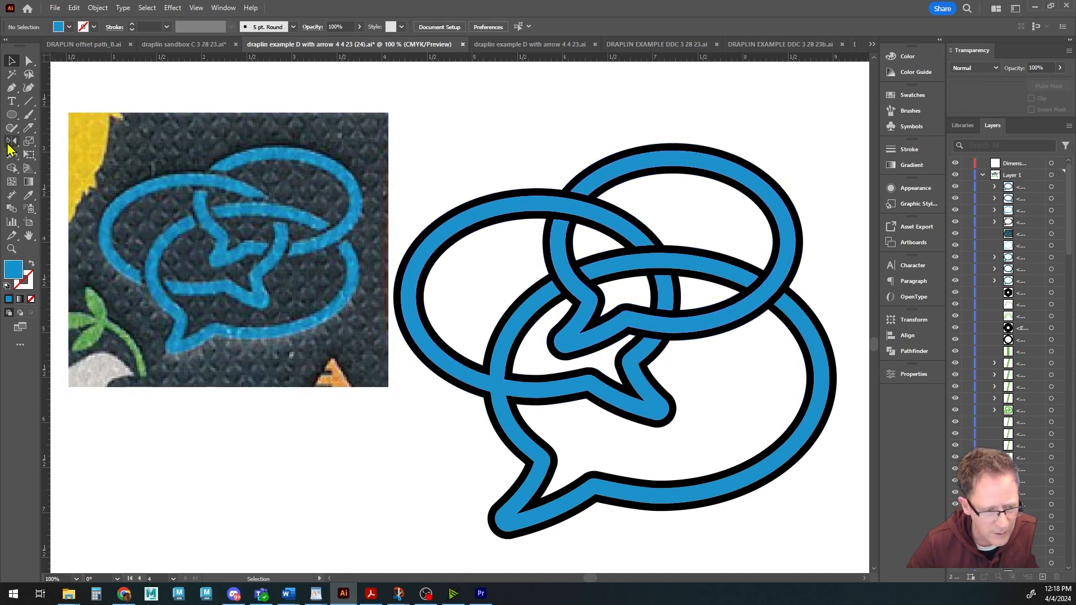
- With sampled black, use Shape Builder to carry both outlines of the left bubble across the lower band of the upper bubble
{"action": "left_click", "coordinate": [28, 195]}
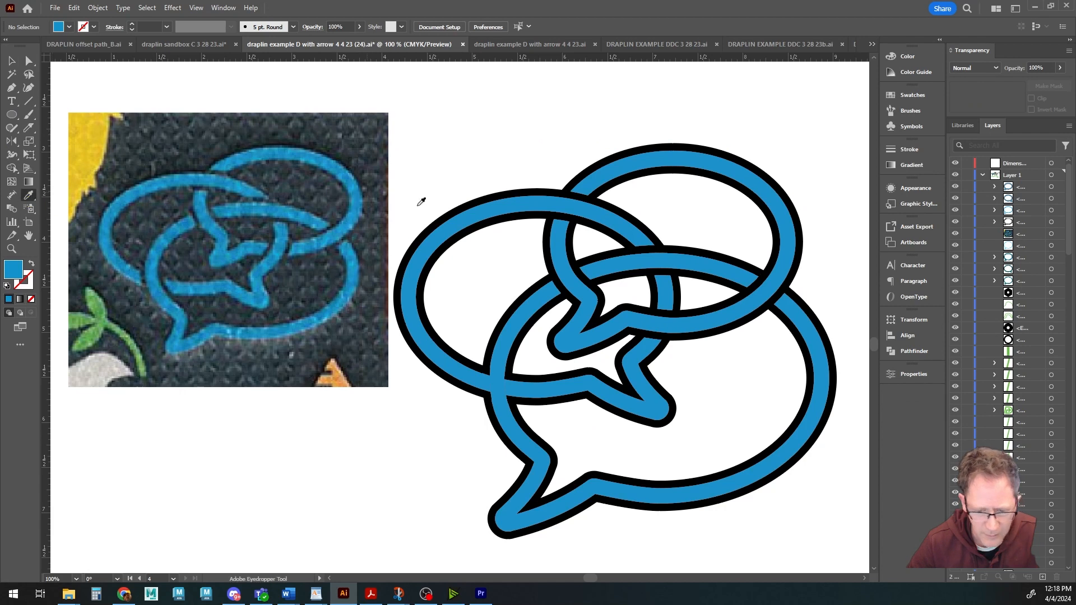
{"action": "left_click", "coordinate": [518, 213]}
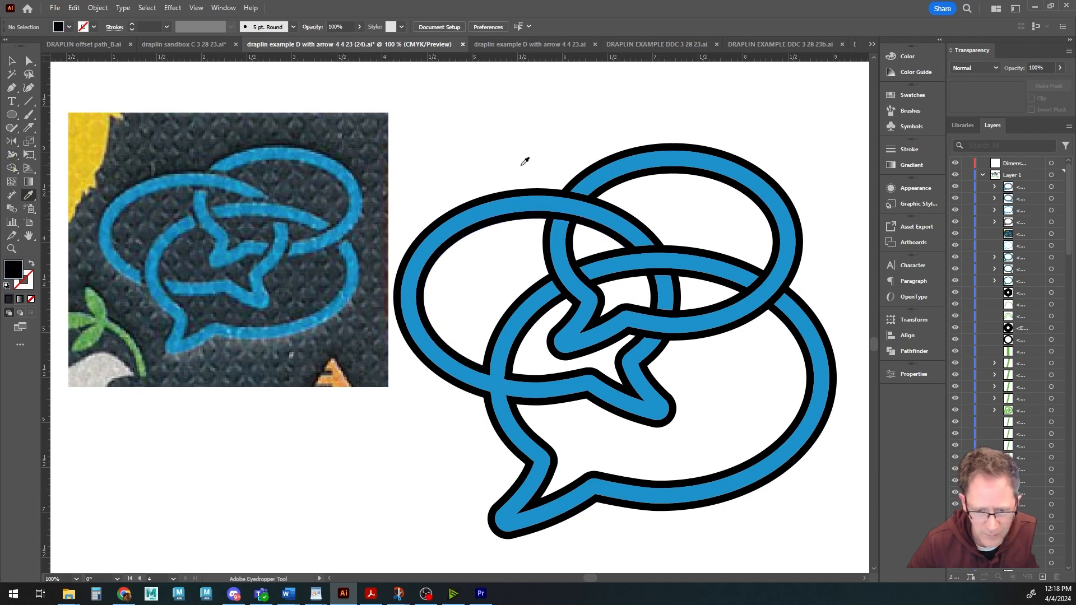
{"action": "left_click", "coordinate": [12, 61]}
{"action": "left_click_drag", "start_coordinate": [498, 146], "coordinate": [828, 537]}
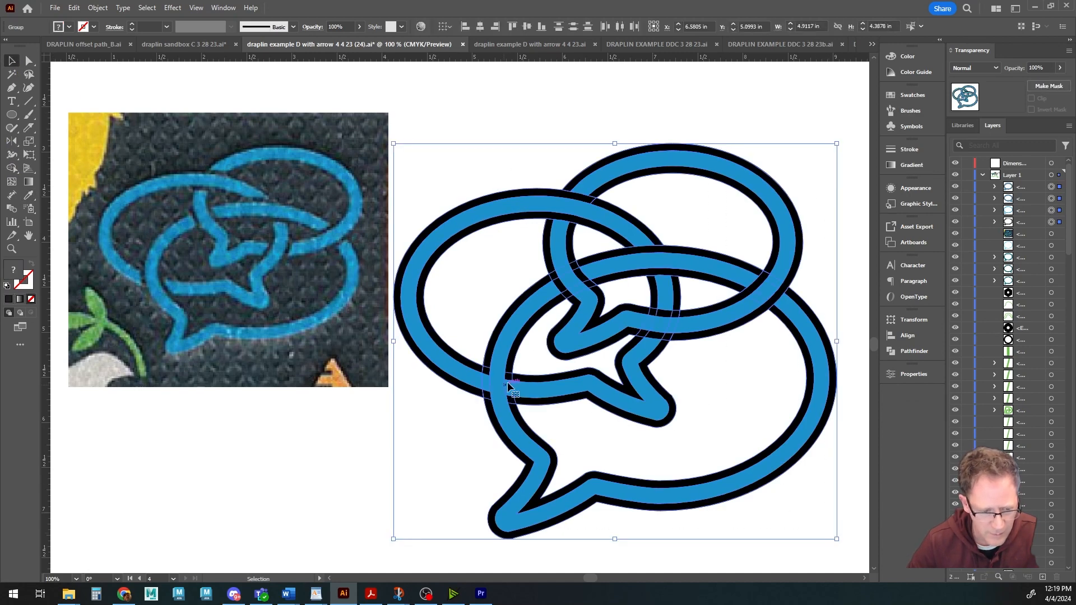
{"action": "left_click", "coordinate": [11, 168]}
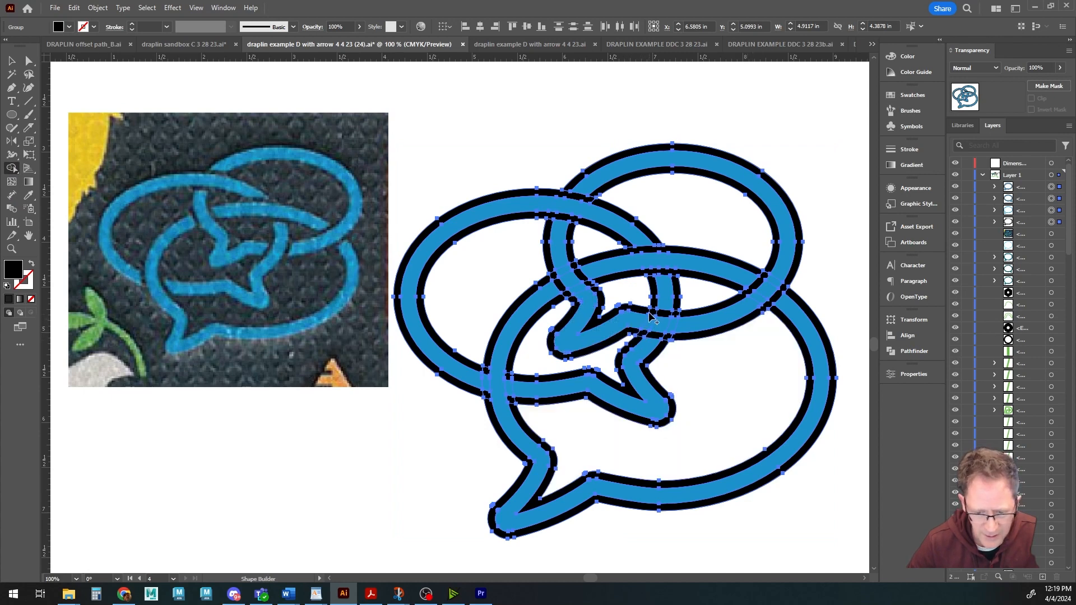
{"action": "left_click_drag", "start_coordinate": [656, 305], "coordinate": [638, 332]}
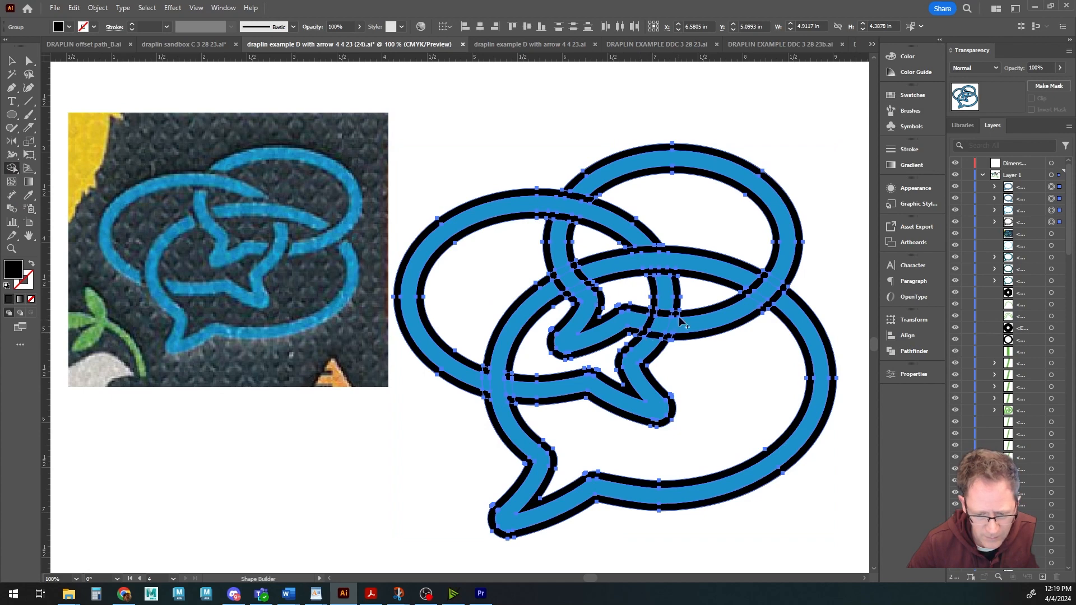
{"action": "left_click_drag", "start_coordinate": [675, 278], "coordinate": [666, 341]}
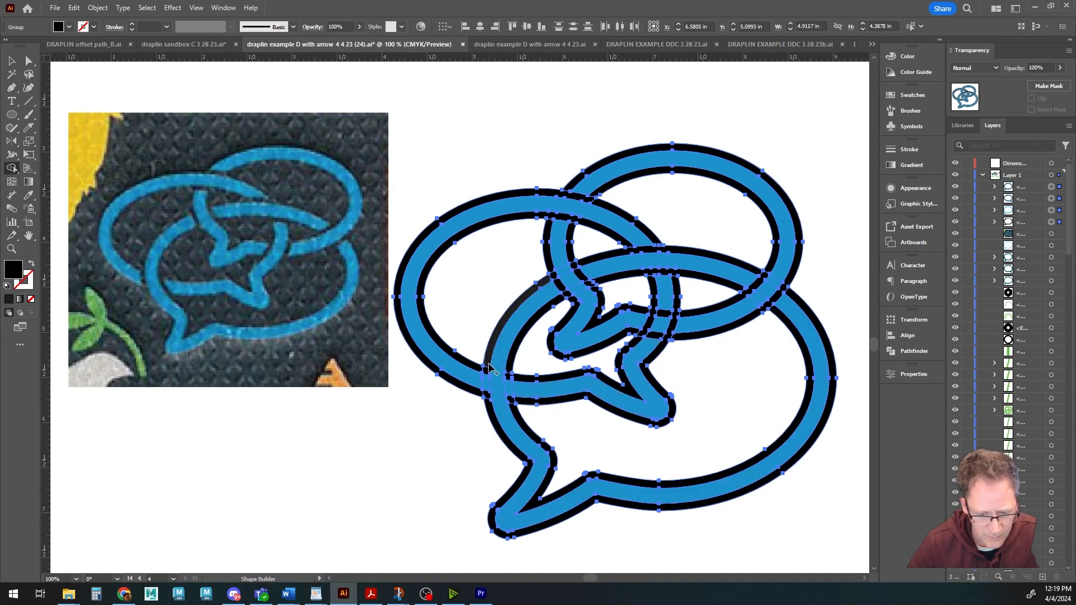
- With black, use Shape Builder to carry the large bubble's outline across the lower band of the left bubble, and clear the selection
{"action": "mouse_move", "coordinate": [485, 367]}
{"action": "left_mouse_down"}
{"action": "mouse_move", "coordinate": [487, 400]}
{"action": "mouse_move", "coordinate": [510, 367]}
{"action": "mouse_move", "coordinate": [513, 408]}
{"action": "left_mouse_up"}
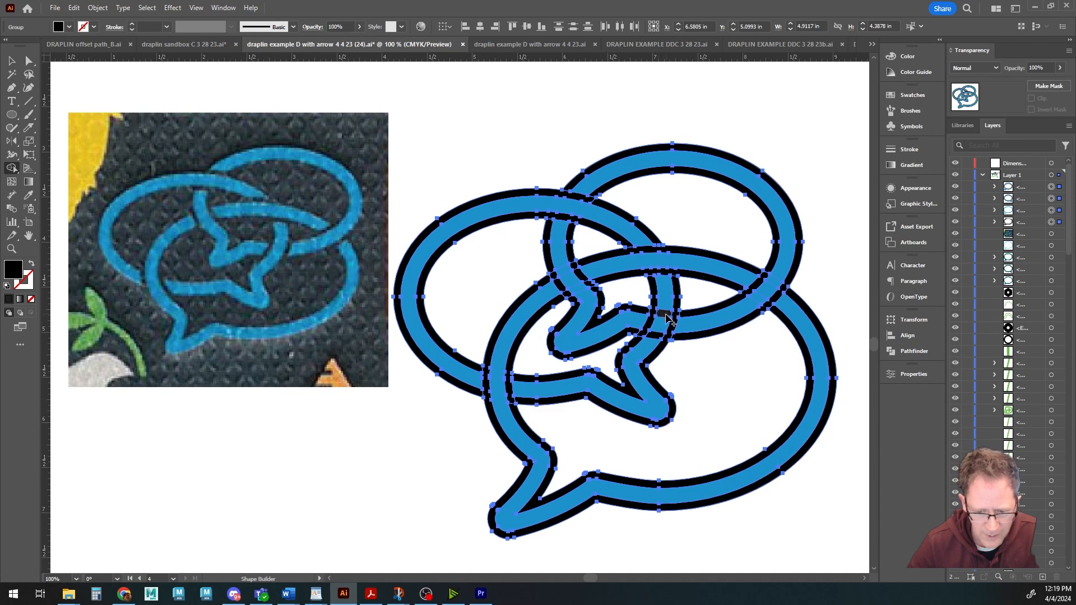
{"action": "left_click", "coordinate": [11, 66]}
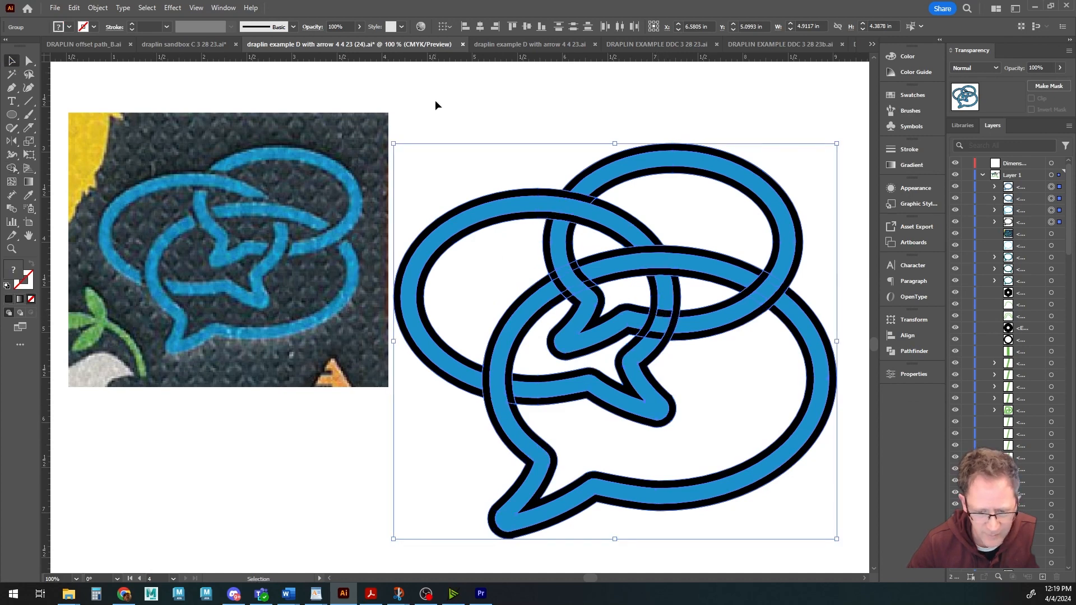
{"action": "left_click", "coordinate": [435, 100]}
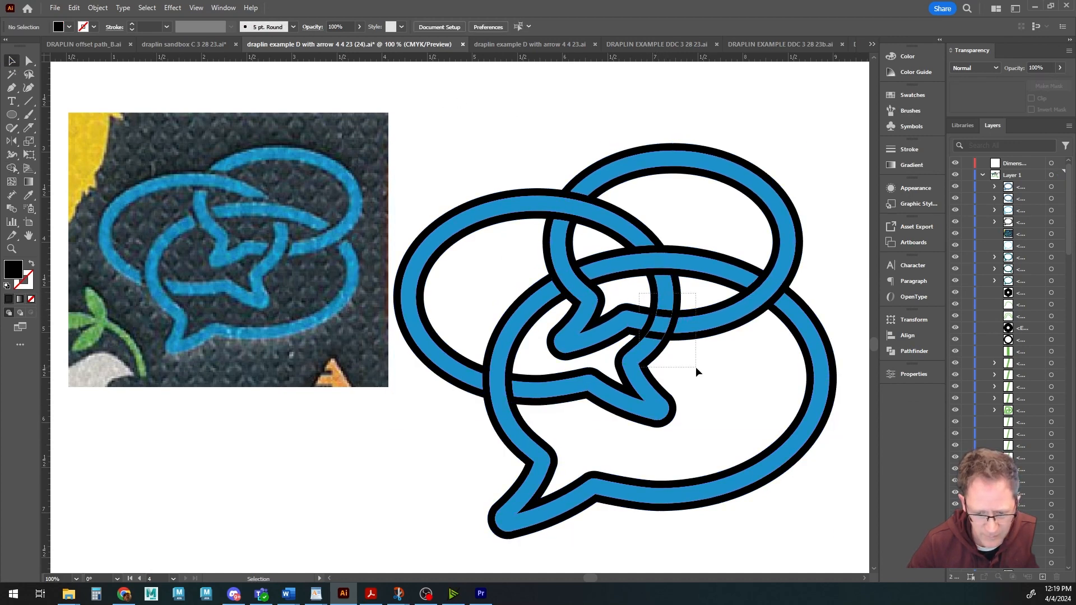
{"action": "left_click_drag", "start_coordinate": [695, 367], "coordinate": [701, 369]}
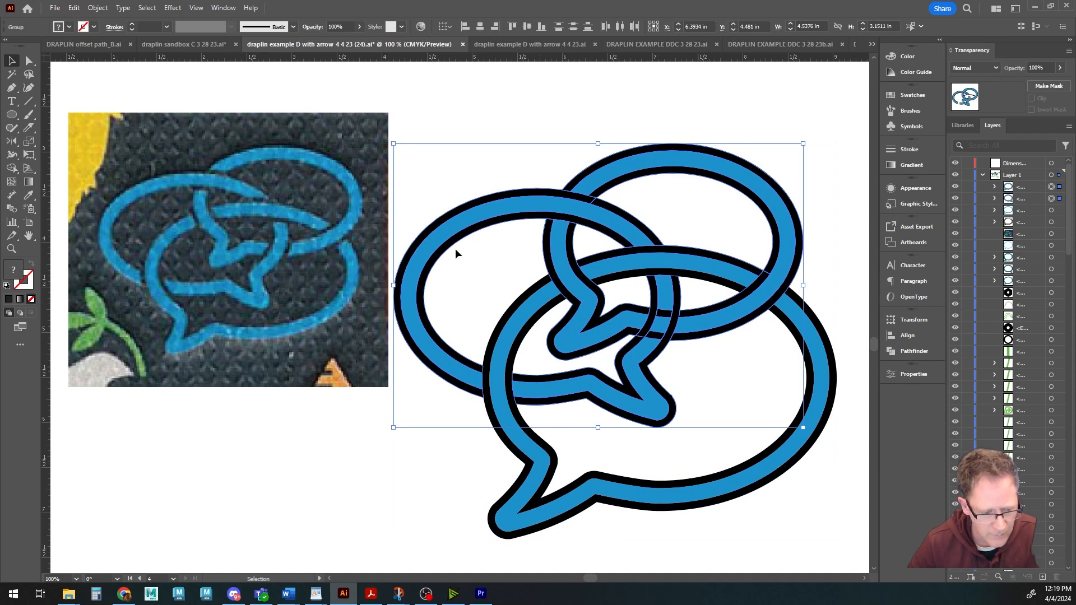
{"action": "left_click", "coordinate": [12, 168]}
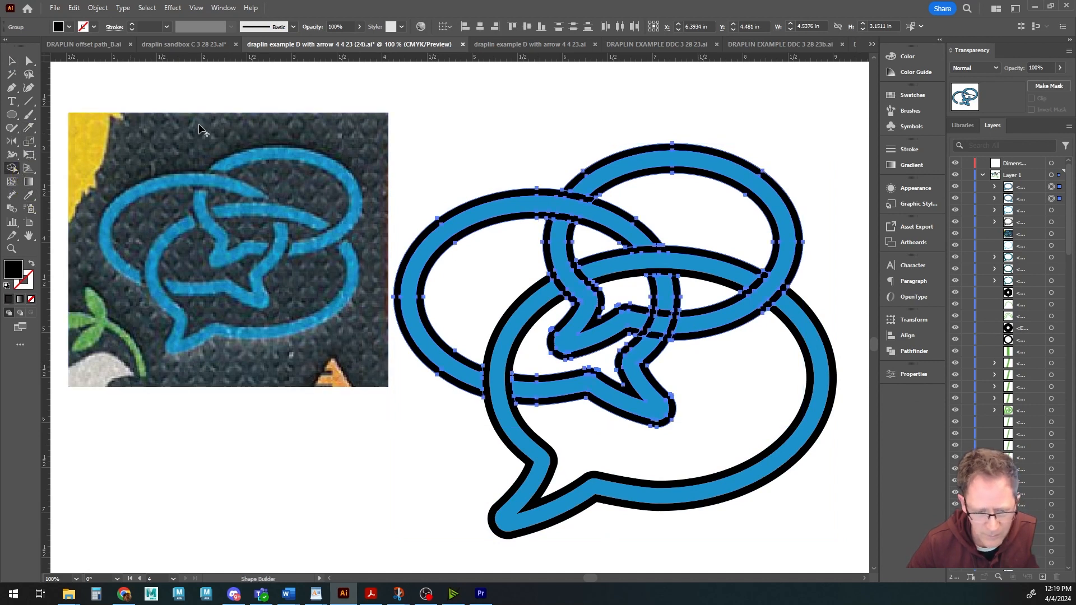
{"action": "left_click", "coordinate": [12, 59]}
{"action": "left_click", "coordinate": [428, 103]}
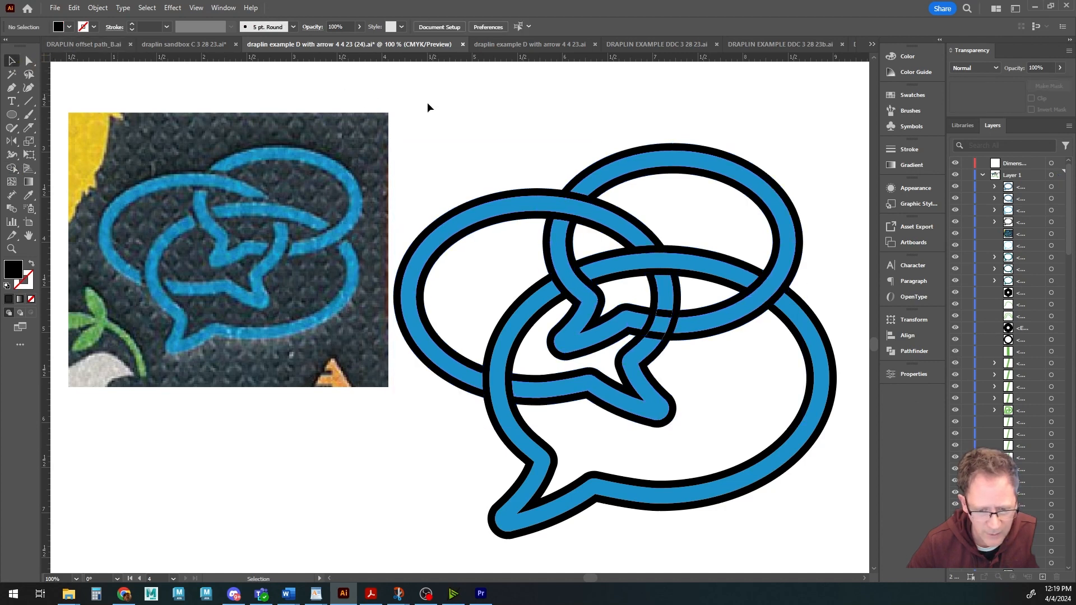
- With sampled blue, use Shape Builder on all three bubbles to join the left bubble's band across the lower band of the upper bubble
{"action": "left_click", "coordinate": [28, 195]}
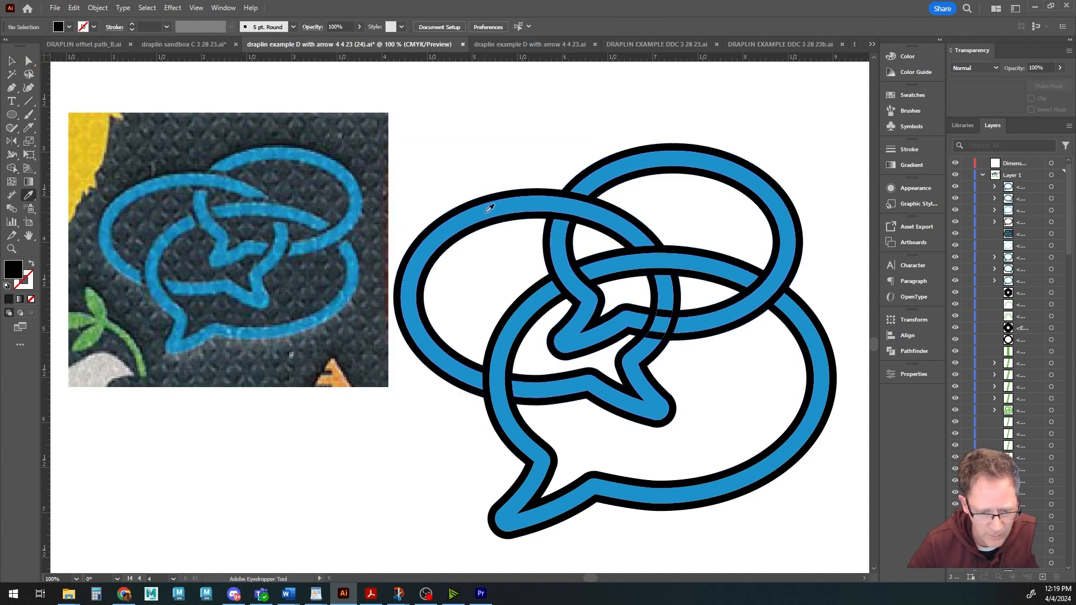
{"action": "left_click", "coordinate": [493, 205]}
{"action": "left_click", "coordinate": [11, 60]}
{"action": "left_click_drag", "start_coordinate": [462, 131], "coordinate": [784, 445]}
{"action": "key", "text": "shift+m"}
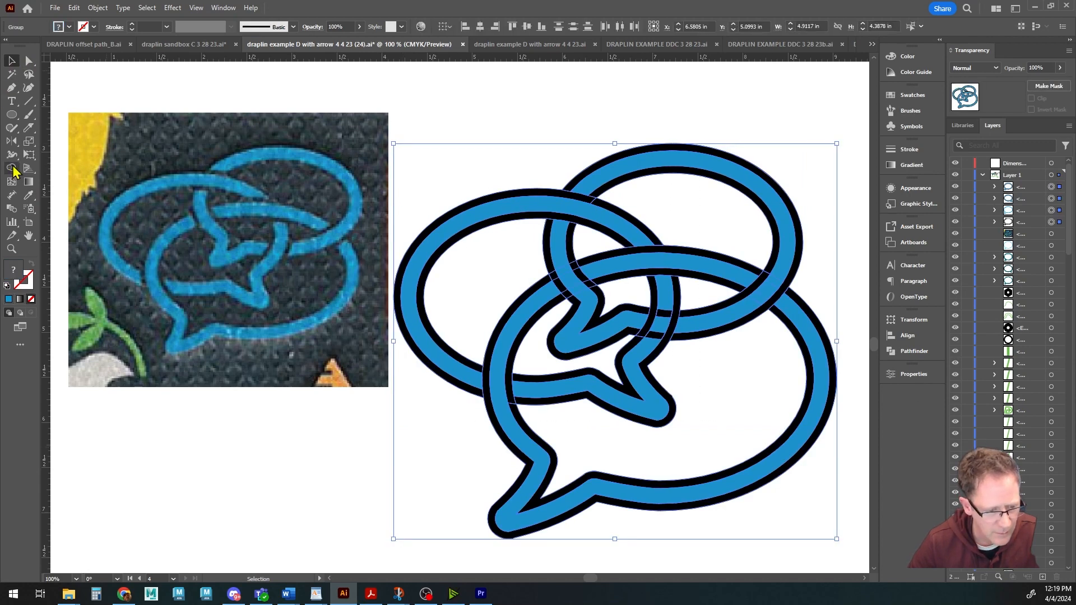
{"action": "left_click", "coordinate": [665, 309]}
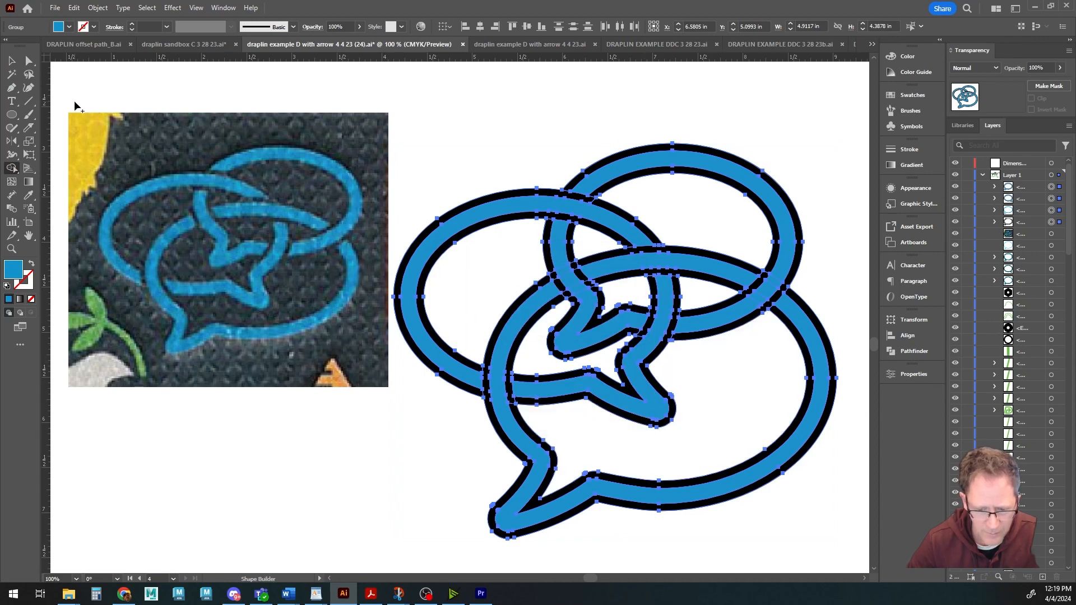
{"action": "left_click", "coordinate": [12, 60]}
{"action": "left_click", "coordinate": [481, 143]}
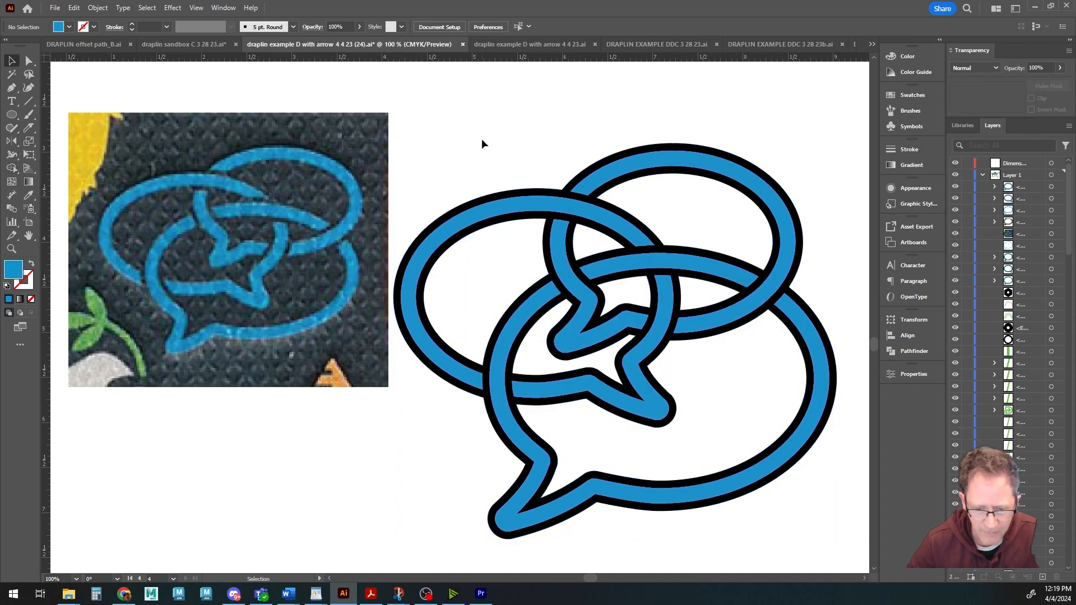
- Select the whole three-bubble logo and move it to the right, away from the reference photo
{"action": "scroll", "coordinate": [693, 345], "scroll_direction": "down", "scroll_amount": 2}
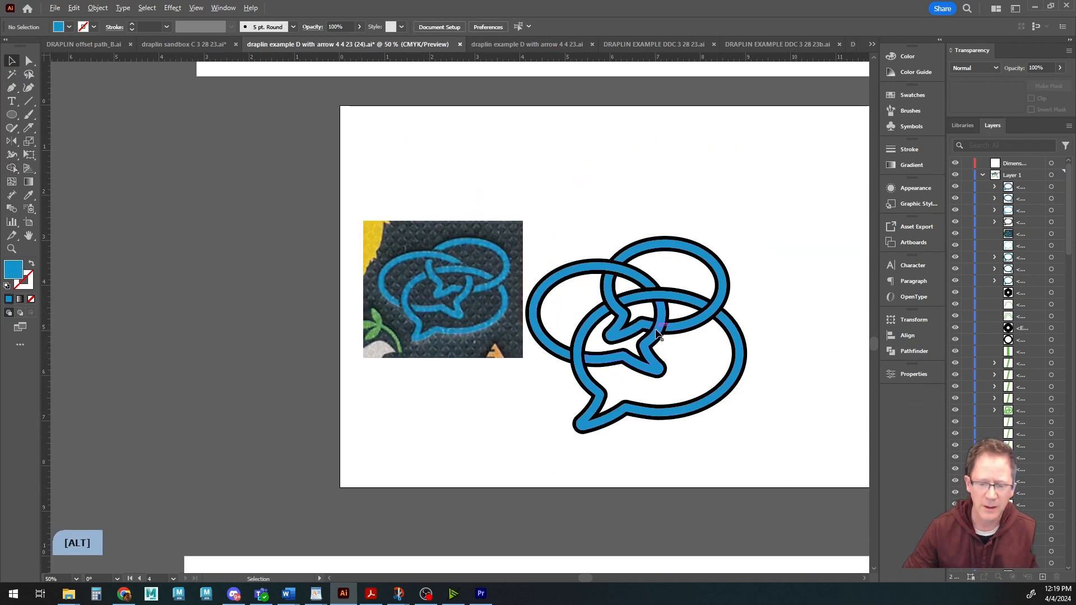
{"action": "left_click_drag", "start_coordinate": [693, 345], "coordinate": [588, 345]}
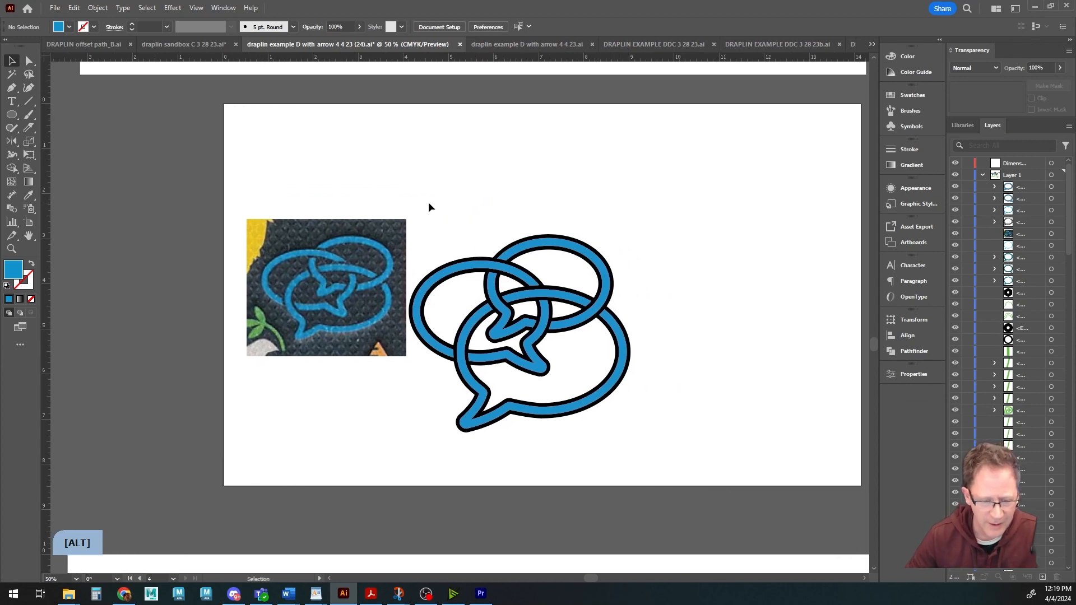
{"action": "left_click_drag", "start_coordinate": [428, 208], "coordinate": [612, 460]}
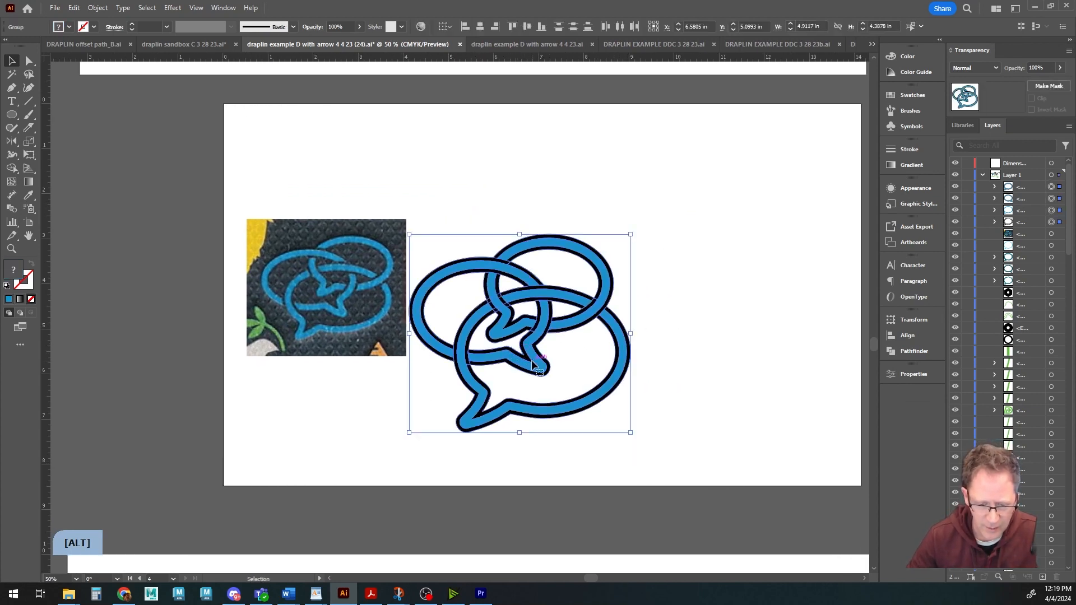
{"action": "left_click_drag", "start_coordinate": [533, 365], "coordinate": [671, 321]}
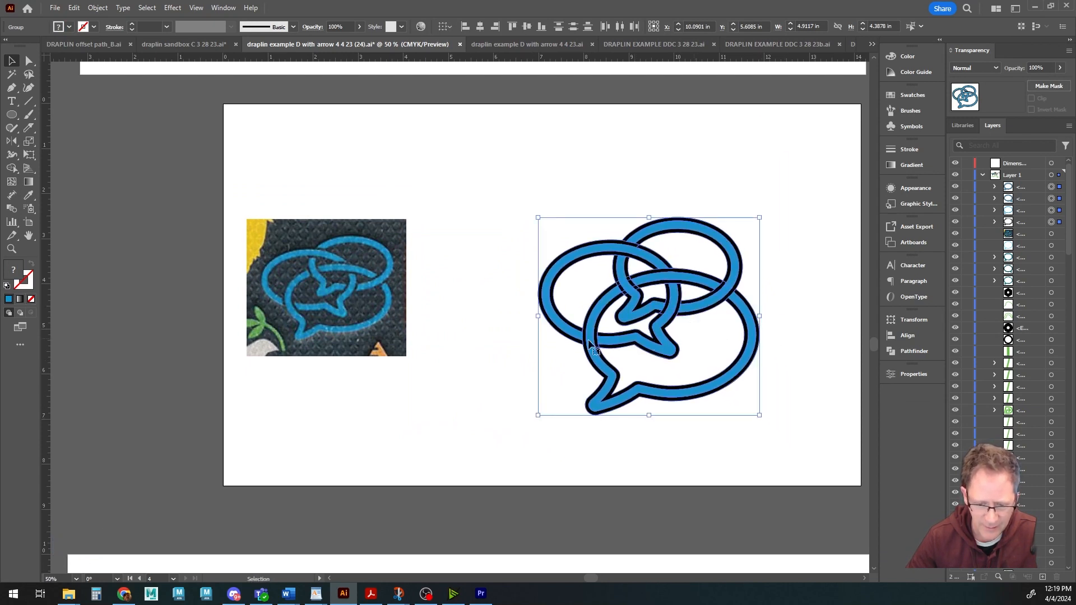
- Draw a rectangle about 6.66 by 6.06 in over the logo and place it behind the bubble groups in the stacking order
{"action": "left_click", "coordinate": [461, 392]}
{"action": "left_click_drag", "start_coordinate": [11, 115], "coordinate": [56, 114]}
{"action": "left_click_drag", "start_coordinate": [507, 181], "coordinate": [808, 453]}
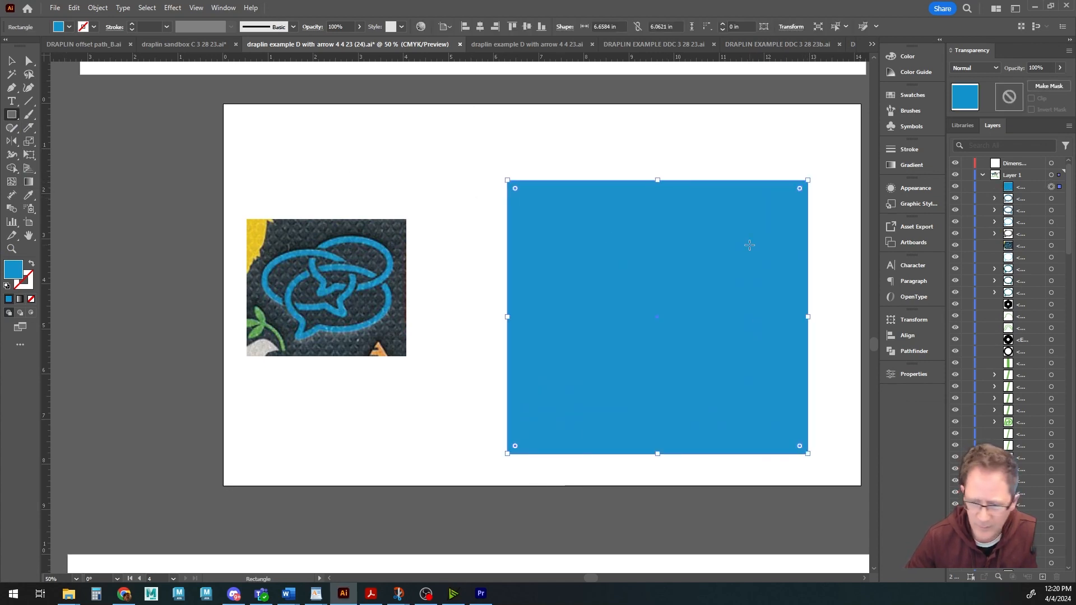
{"action": "left_click_drag", "start_coordinate": [1030, 190], "coordinate": [1022, 243]}
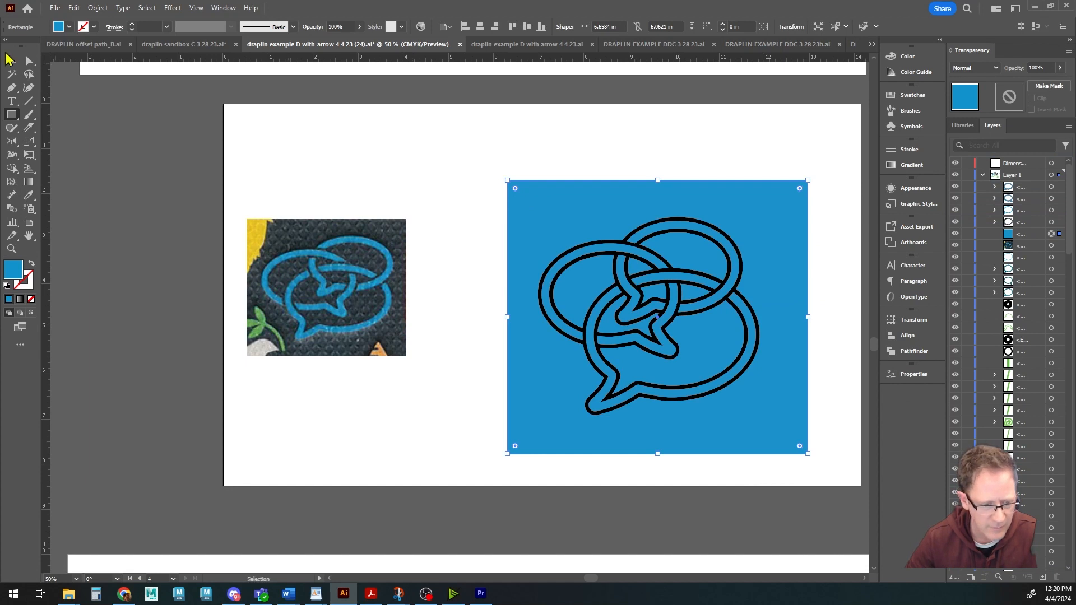
{"action": "left_click", "coordinate": [10, 59]}
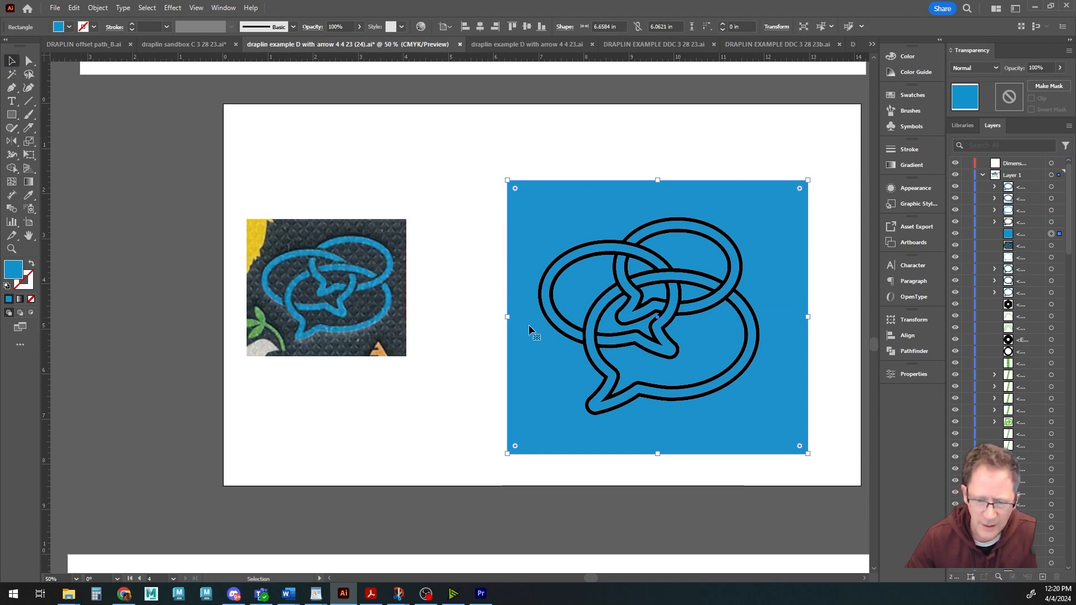
{"action": "left_click", "coordinate": [452, 137]}
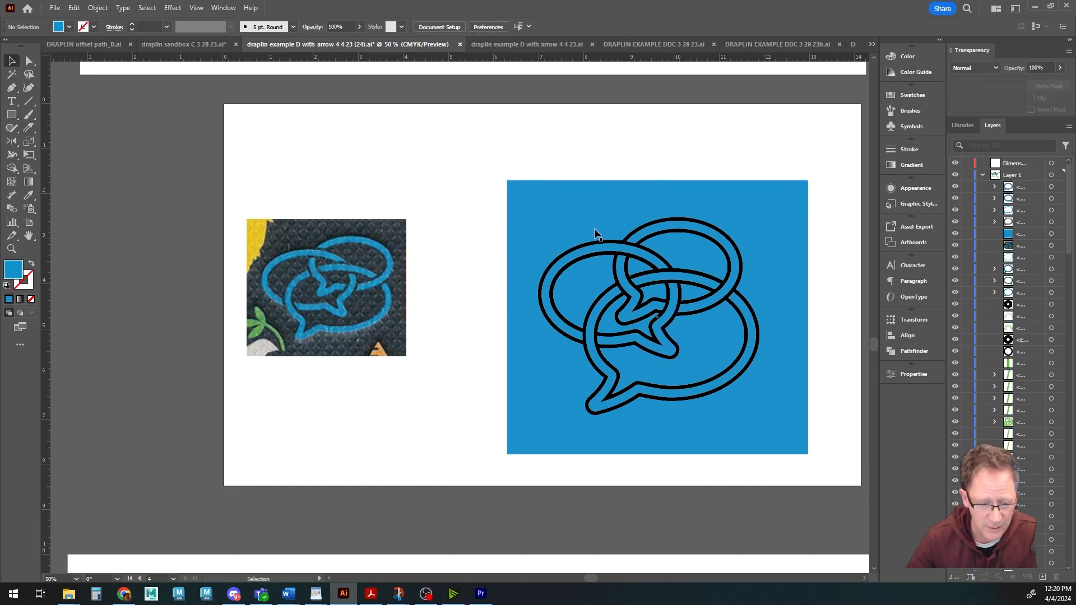
- Fill the rectangle with black to preview the logo on a dark background, and delete the rectangle after viewing it
{"action": "left_click", "coordinate": [508, 202]}
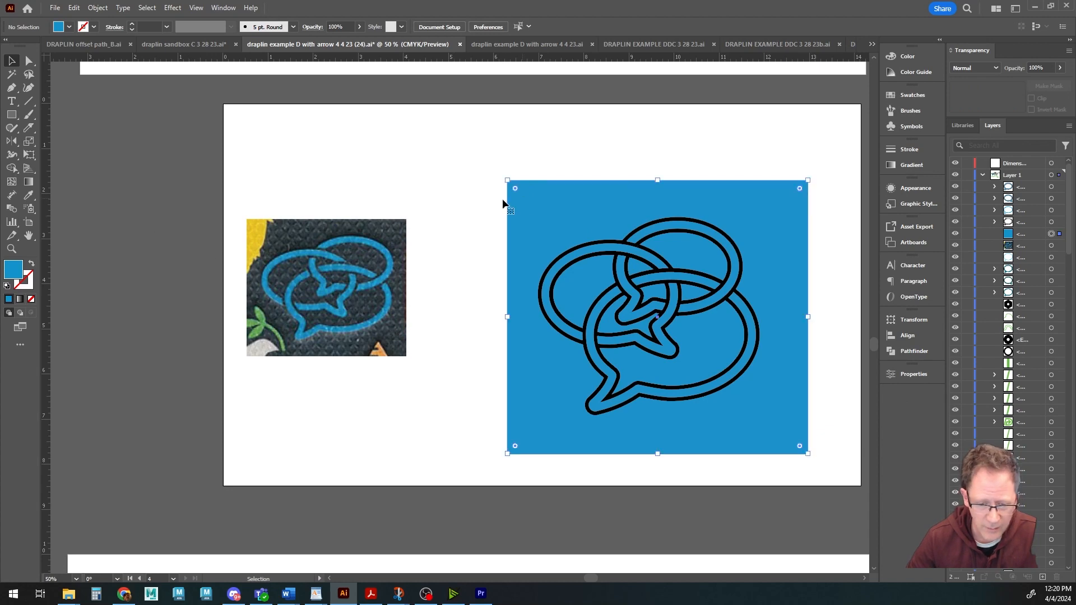
{"action": "double_click", "coordinate": [13, 269]}
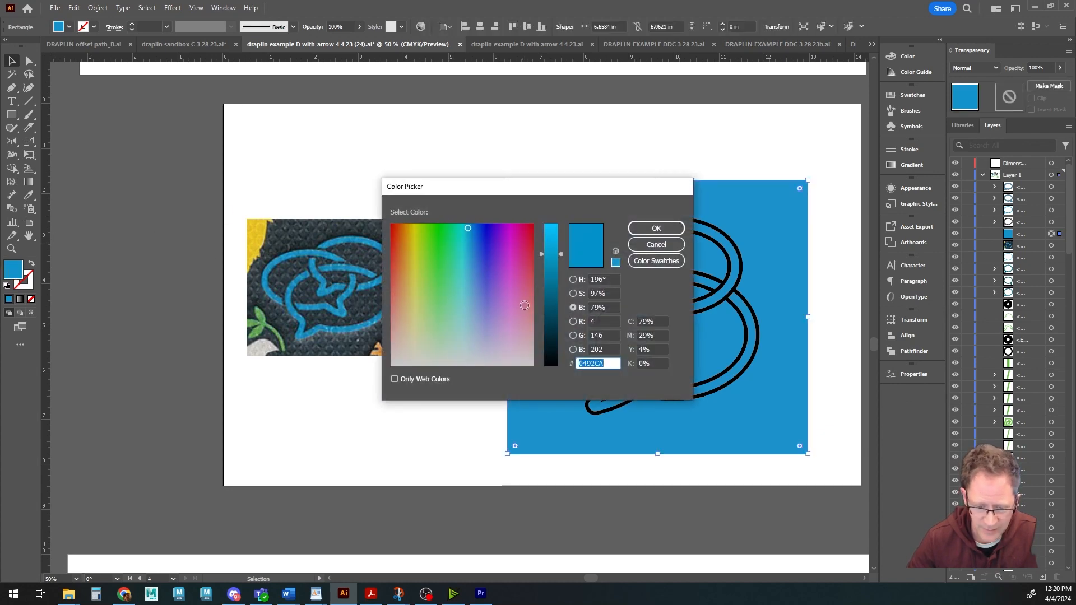
{"action": "left_click_drag", "start_coordinate": [552, 317], "coordinate": [568, 379]}
{"action": "left_click", "coordinate": [670, 227]}
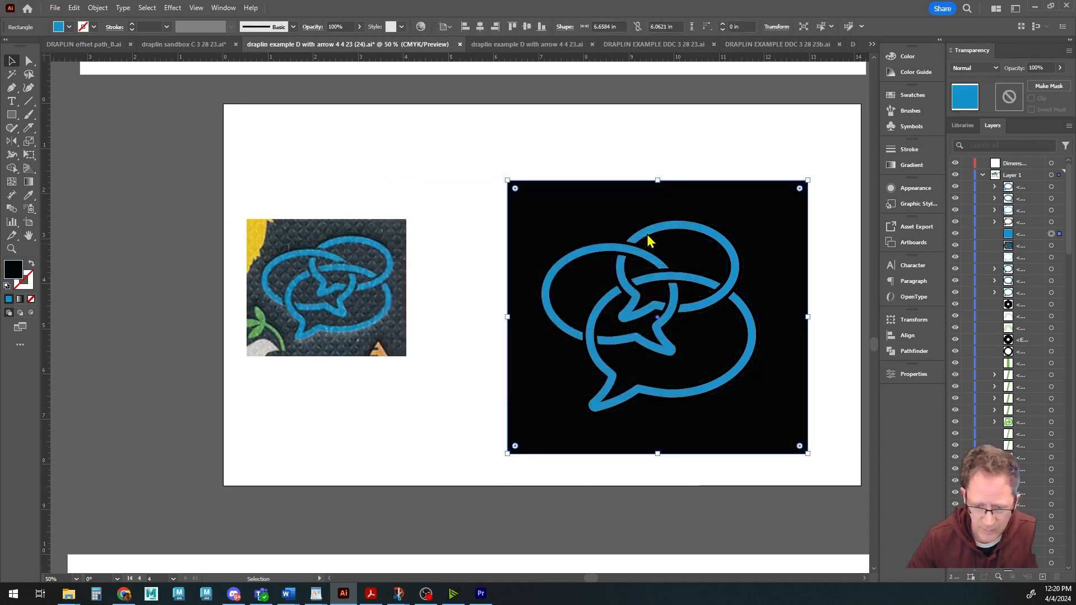
{"action": "left_click", "coordinate": [466, 129]}
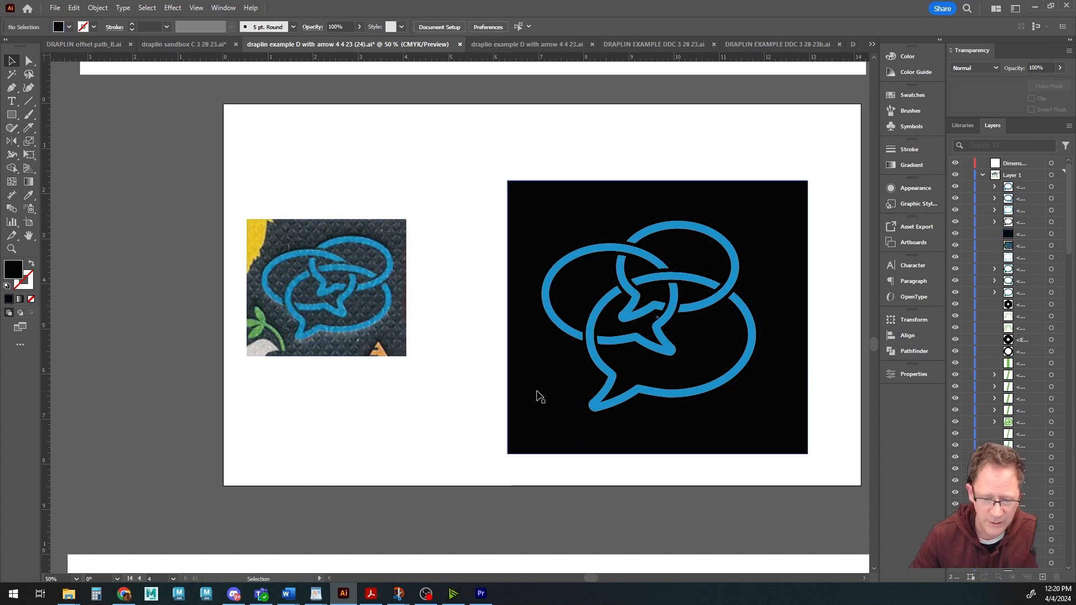
{"action": "left_click", "coordinate": [719, 426]}
{"action": "key", "text": "Delete"}
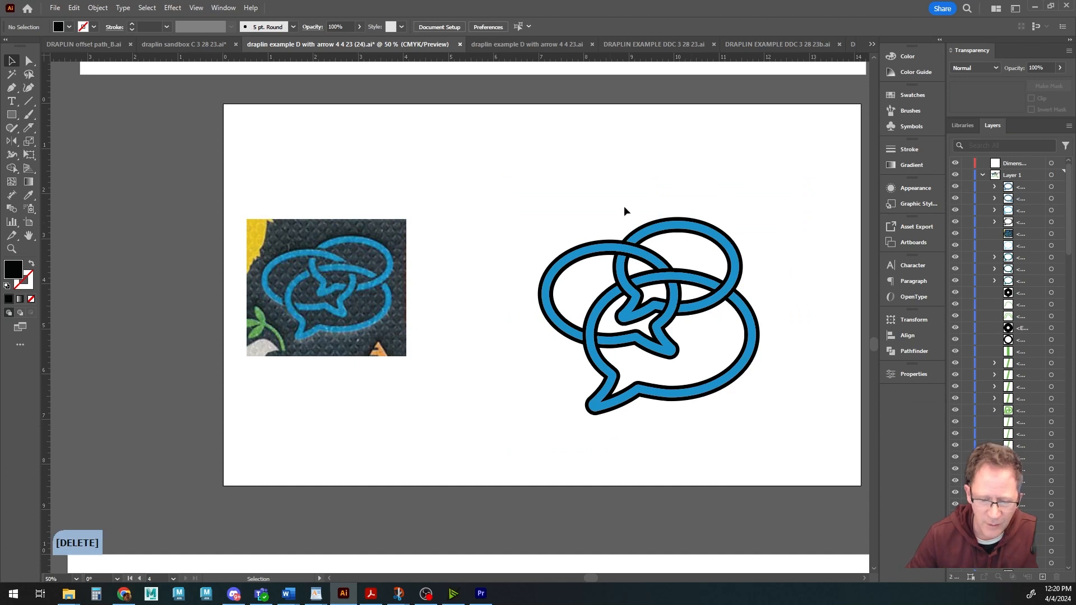
- Use Shape Builder on all three bubbles to erase the outer black outlines of the left and upper bubbles
{"action": "left_click_drag", "start_coordinate": [513, 166], "coordinate": [752, 428]}
{"action": "scroll", "coordinate": [598, 391], "scroll_direction": "up", "scroll_amount": 1}
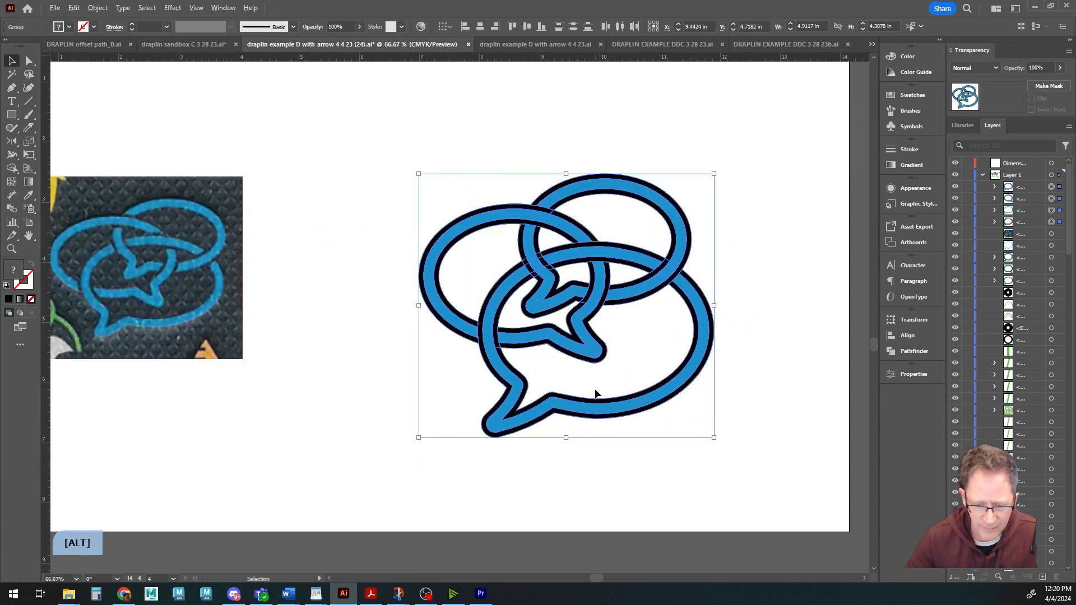
{"action": "scroll", "coordinate": [595, 392], "scroll_direction": "up", "scroll_amount": 1}
{"action": "scroll", "coordinate": [593, 388], "scroll_direction": "down", "scroll_amount": 1}
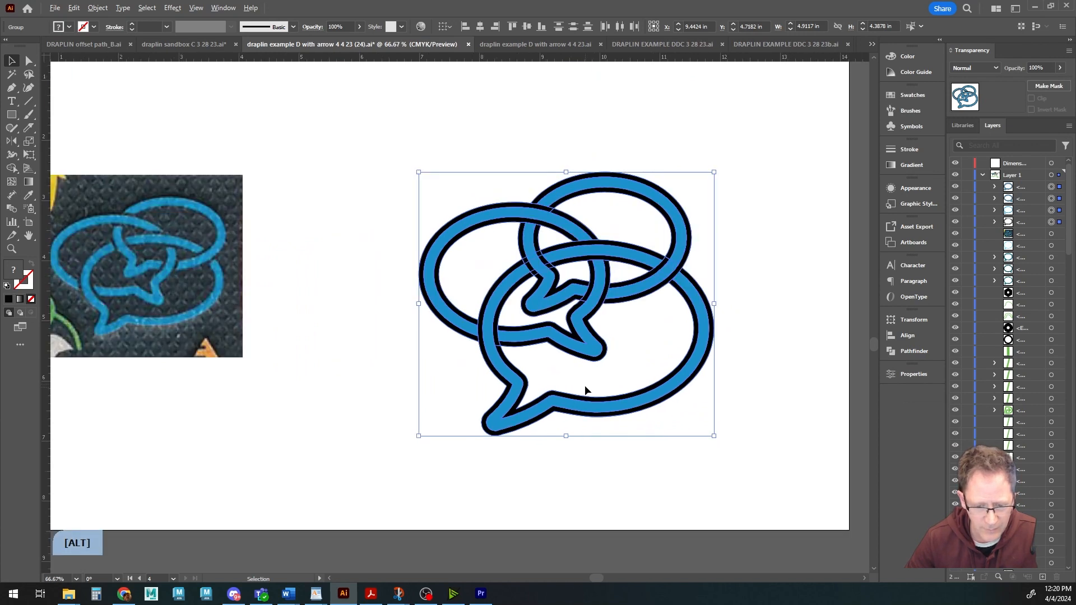
{"action": "left_click_drag", "start_coordinate": [584, 388], "coordinate": [644, 394]}
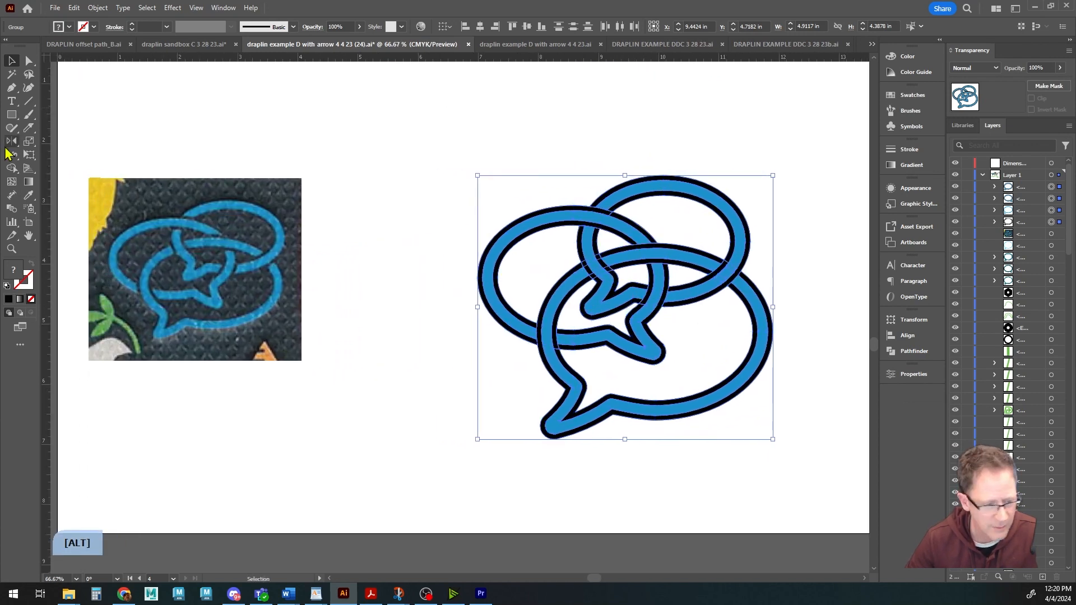
{"action": "left_click", "coordinate": [11, 168]}
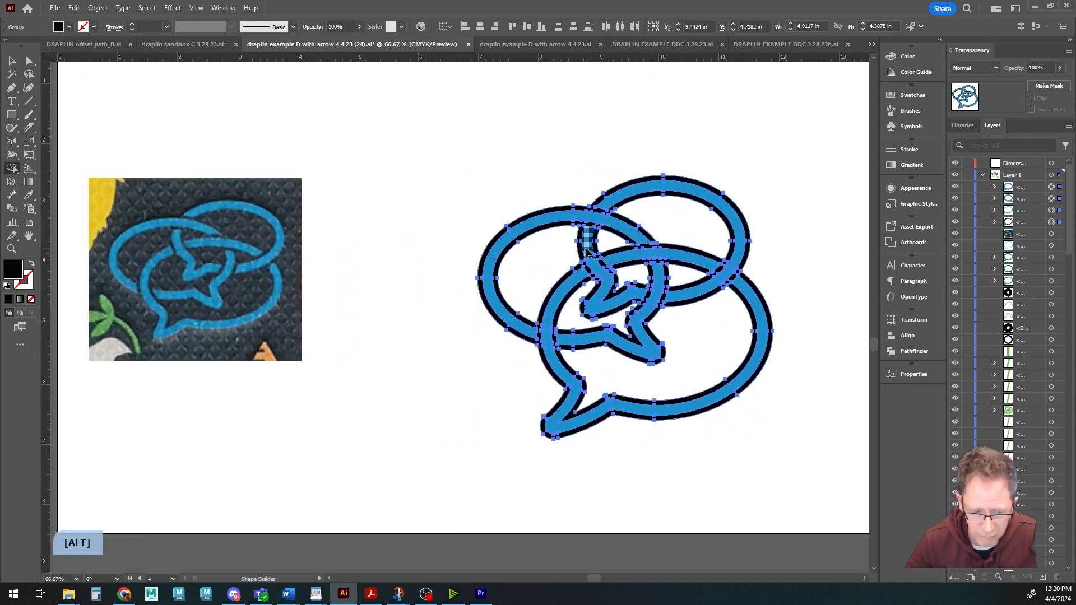
{"action": "scroll", "coordinate": [631, 236], "scroll_direction": "up", "scroll_amount": 2}
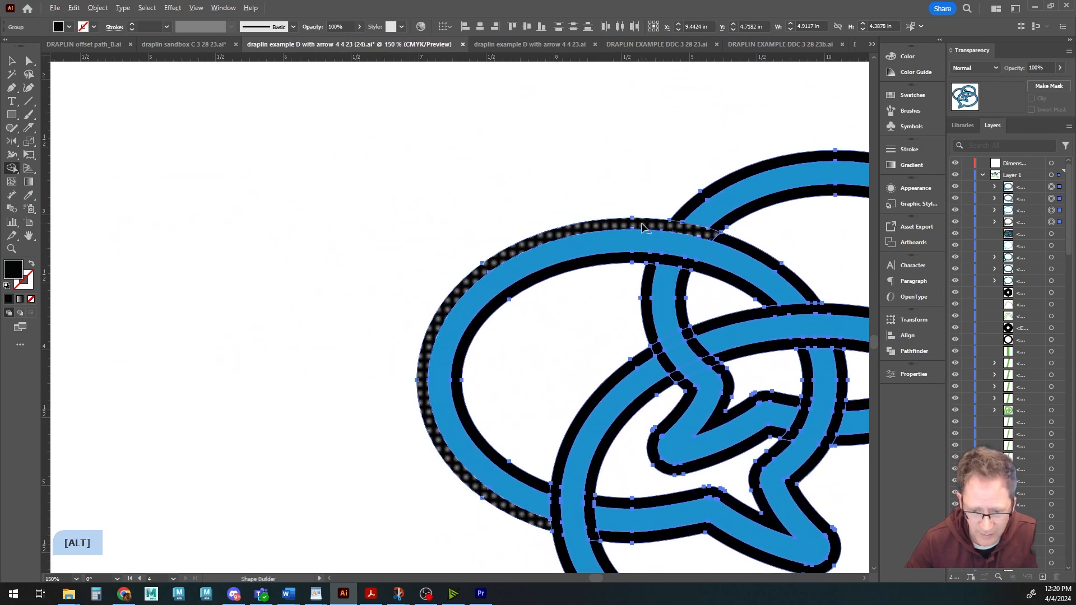
{"action": "left_click", "coordinate": [641, 227], "text": "alt"}
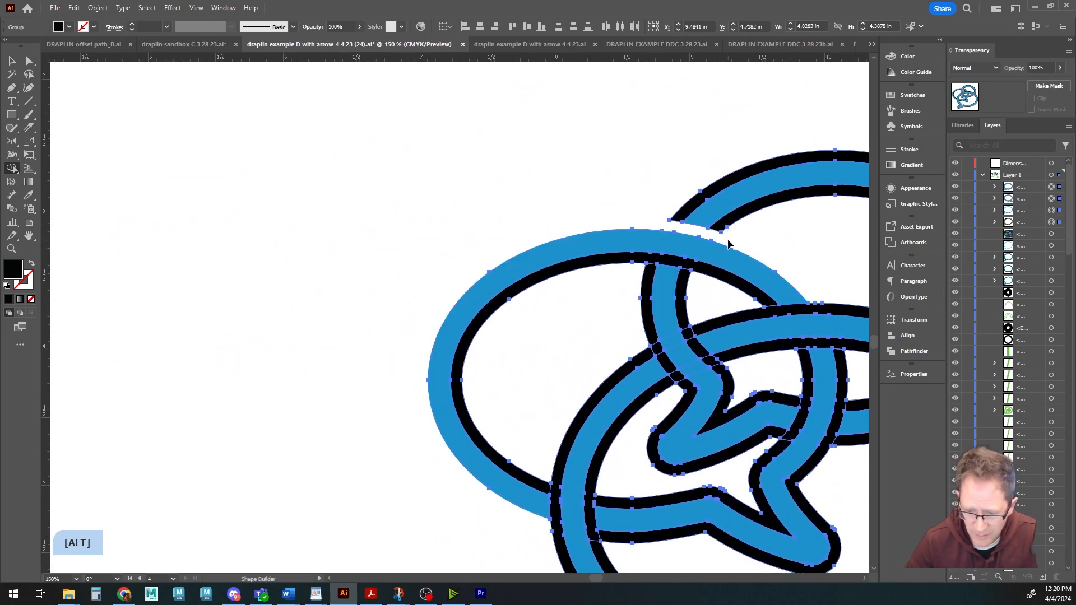
{"action": "left_click", "coordinate": [710, 199], "text": "alt"}
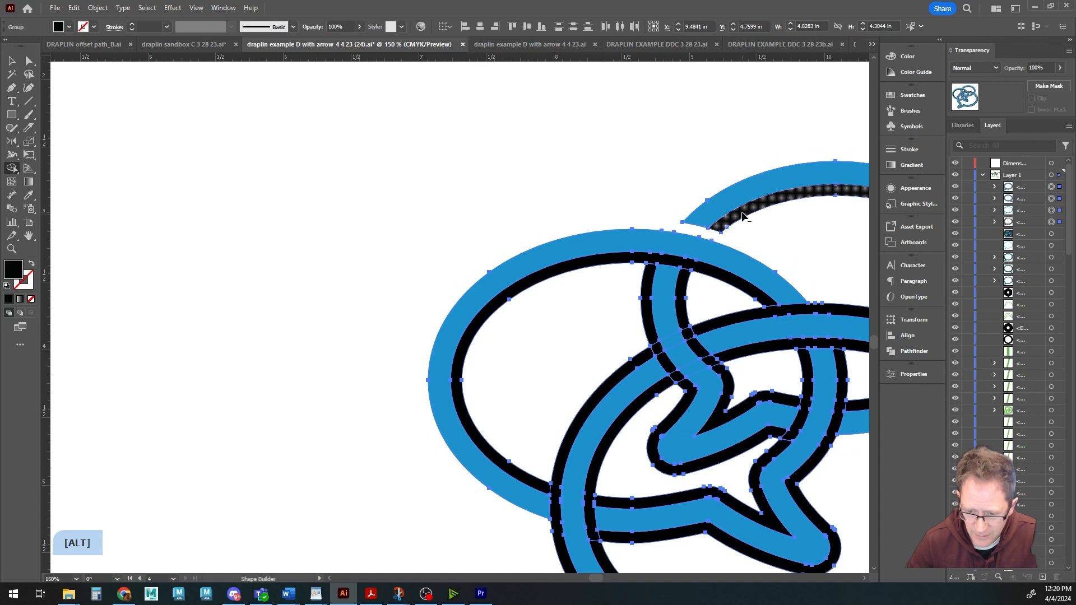
- Erase the left bubble's inner black outline and the black pieces along both sides of the upper bubble's descending band
{"action": "left_click", "coordinate": [675, 263], "text": "alt"}
{"action": "left_click", "coordinate": [650, 283], "text": "alt"}
{"action": "left_click", "coordinate": [683, 289], "text": "alt"}
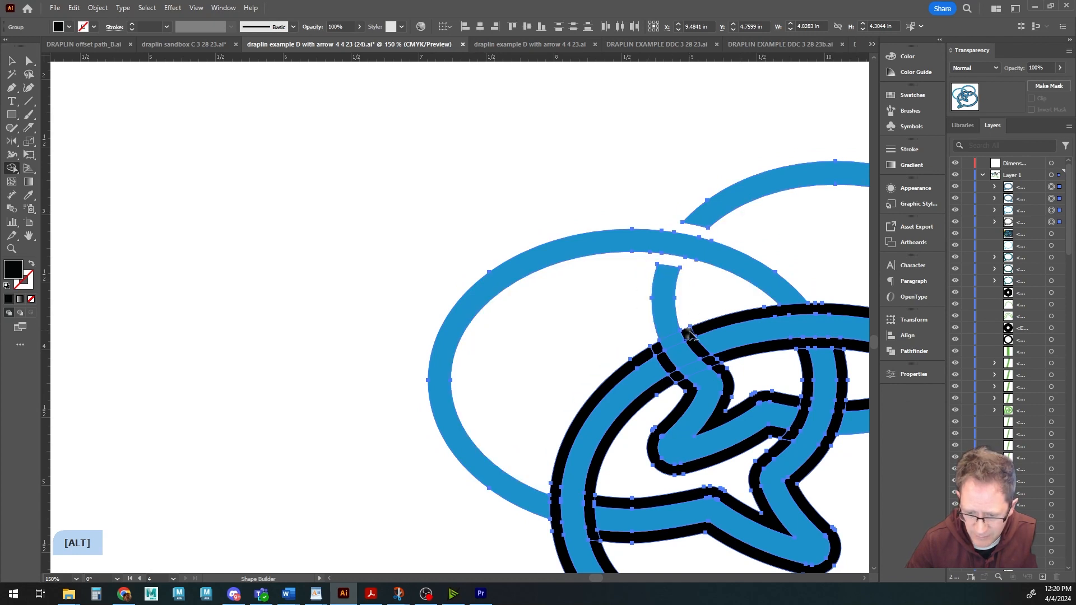
{"action": "left_click", "coordinate": [693, 343], "text": "alt"}
{"action": "left_click", "coordinate": [656, 351], "text": "alt"}
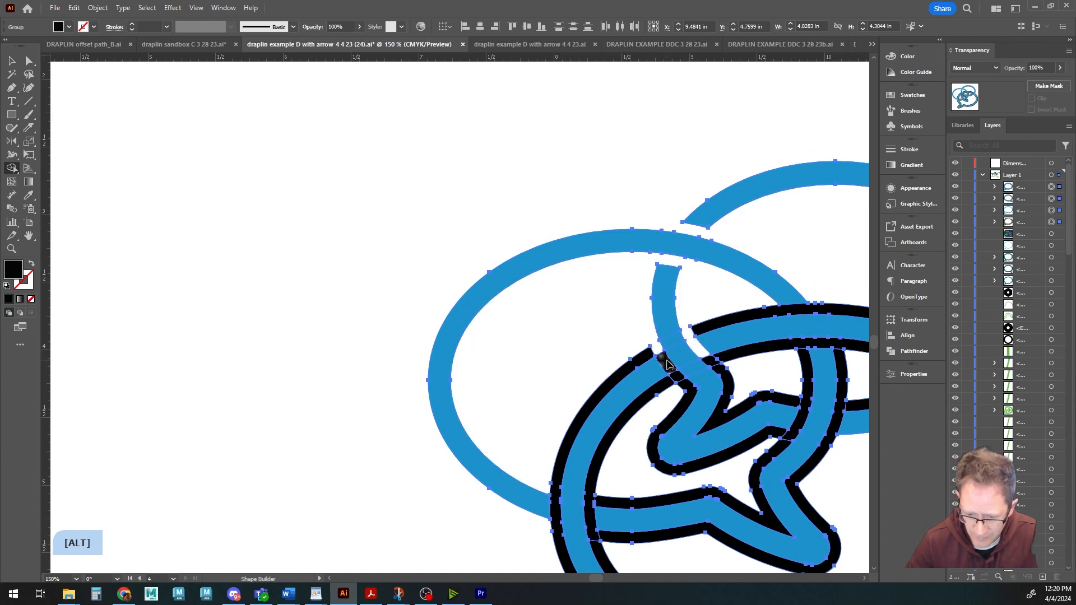
- Erase the large bubble's outer outline and the black pieces around the upper bubble's tail and the central band crossings
{"action": "left_click", "coordinate": [645, 361], "text": "alt"}
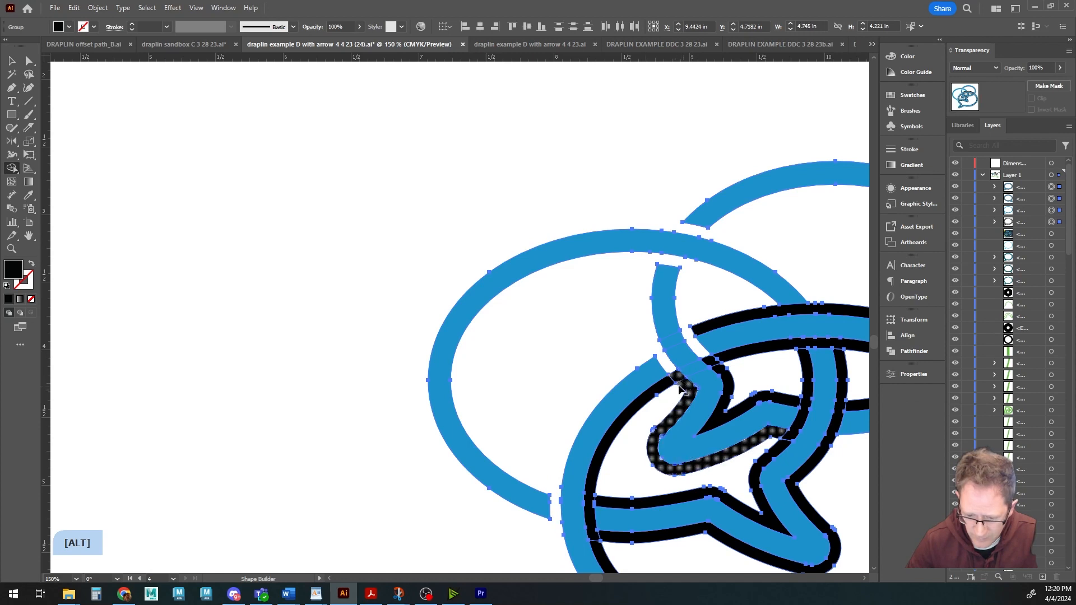
{"action": "left_click", "coordinate": [686, 385], "text": "alt"}
{"action": "left_click", "coordinate": [724, 335], "text": "alt"}
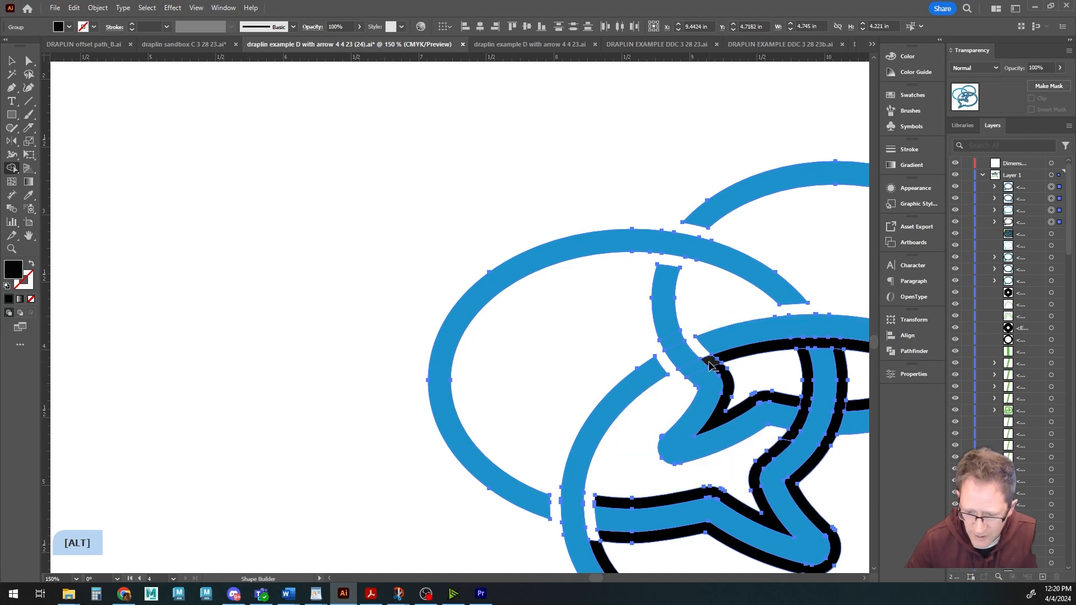
{"action": "left_click", "coordinate": [720, 363], "text": "alt"}
{"action": "left_click", "coordinate": [728, 374], "text": "alt"}
{"action": "left_click_drag", "start_coordinate": [742, 368], "coordinate": [462, 273]}
{"action": "left_click", "coordinate": [500, 278], "text": "alt"}
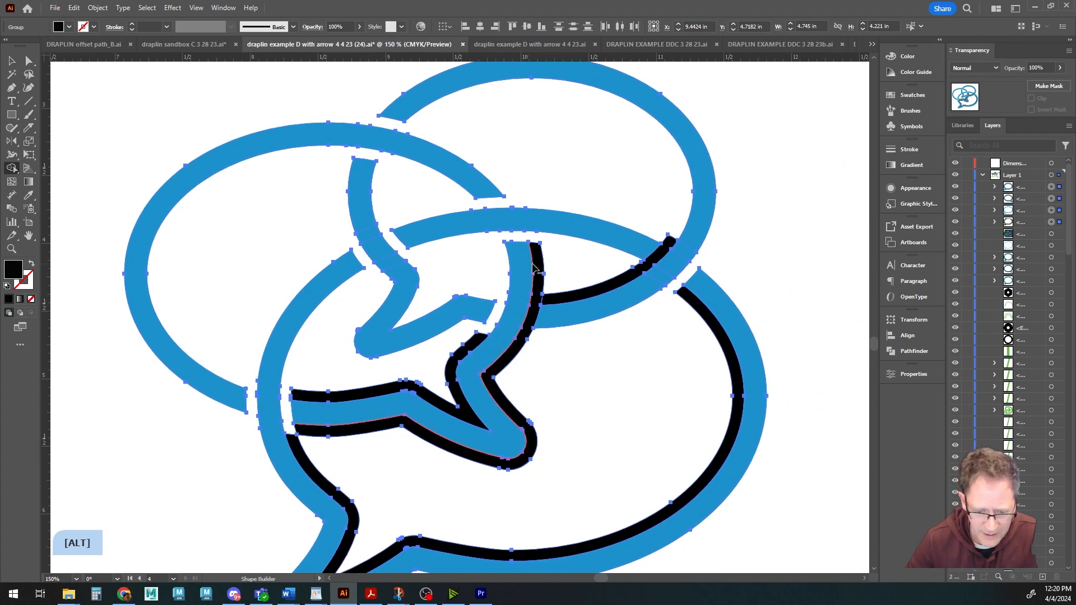
- Erase the remaining black outlines around the left bubble's tail, the upper bubble's lower arc and inside the large bubble, and deselect the logo
{"action": "left_click", "coordinate": [539, 270], "text": "alt"}
{"action": "left_click", "coordinate": [561, 298], "text": "alt"}
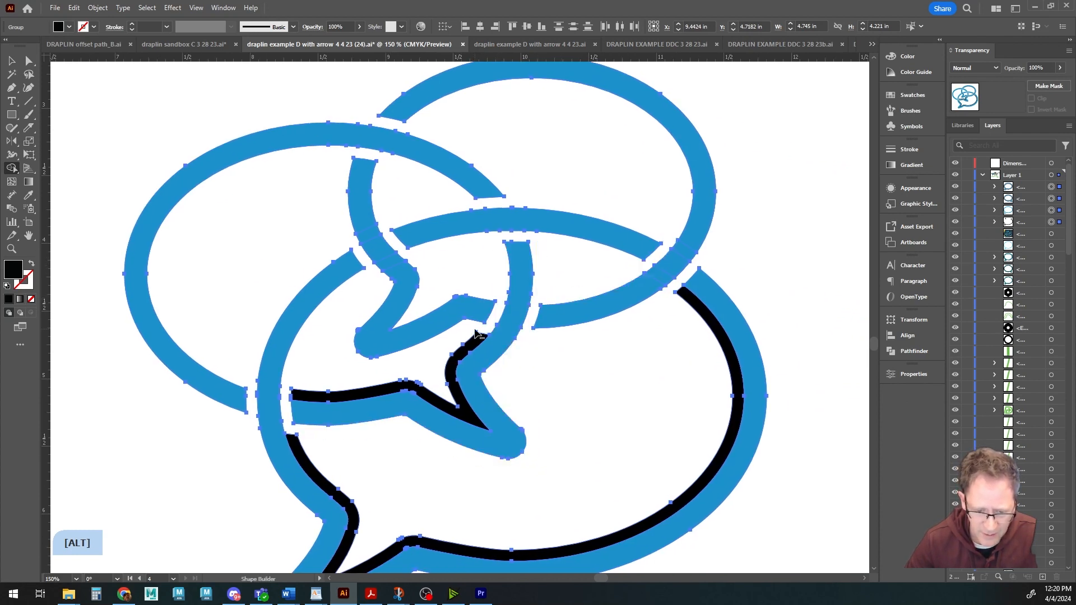
{"action": "left_click", "coordinate": [451, 363], "text": "alt"}
{"action": "left_click", "coordinate": [305, 454], "text": "alt"}
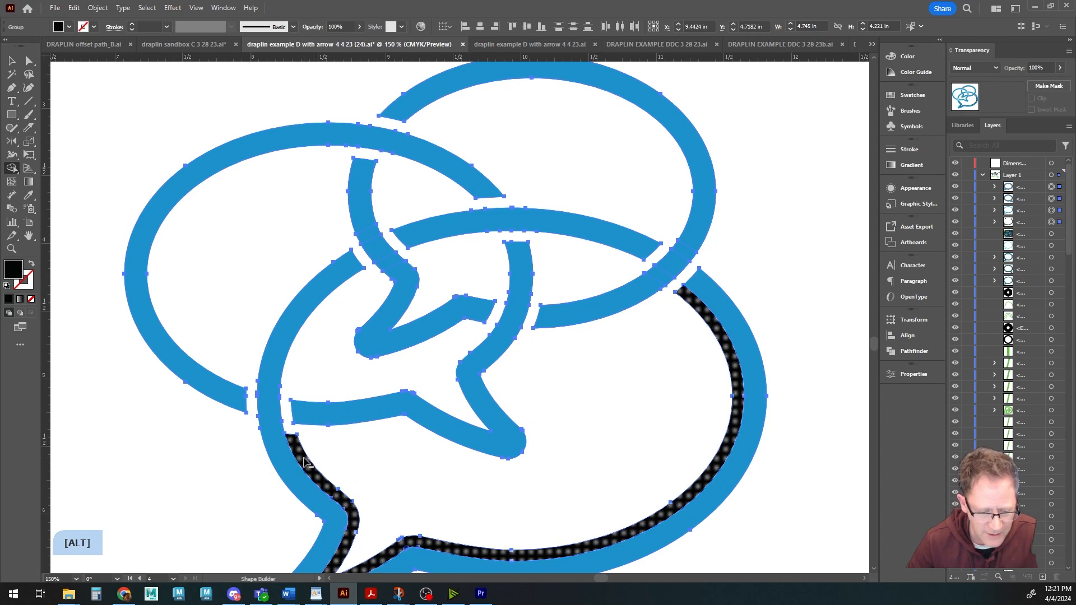
{"action": "scroll", "coordinate": [619, 374], "scroll_direction": "down", "scroll_amount": 2}
{"action": "scroll", "coordinate": [619, 374], "scroll_direction": "left", "scroll_amount": 2}
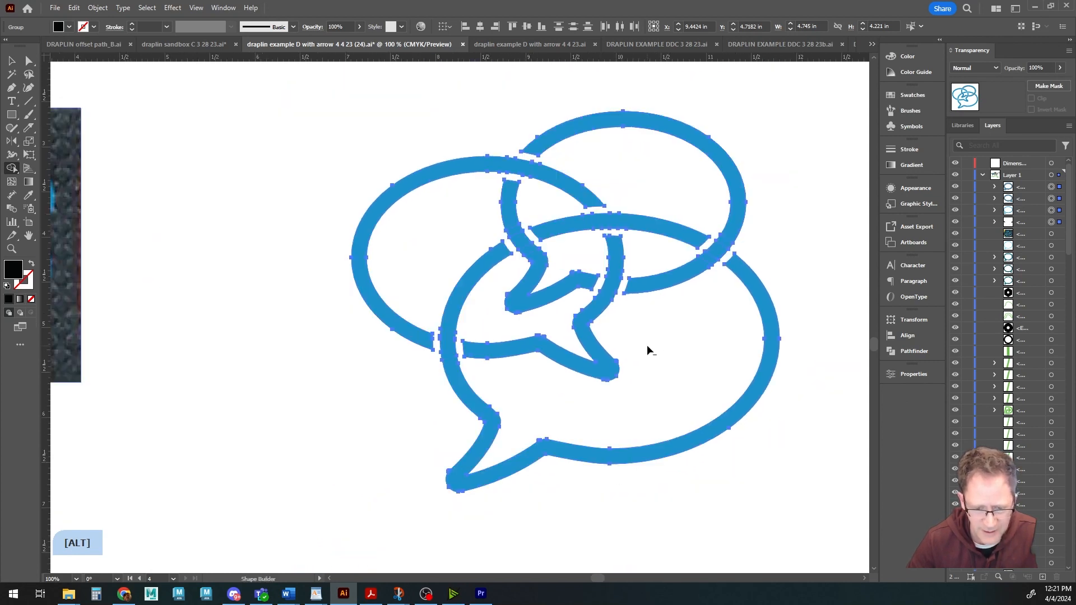
{"action": "scroll", "coordinate": [646, 351], "scroll_direction": "down", "scroll_amount": 3}
{"action": "scroll", "coordinate": [545, 354], "scroll_direction": "left", "scroll_amount": 1}
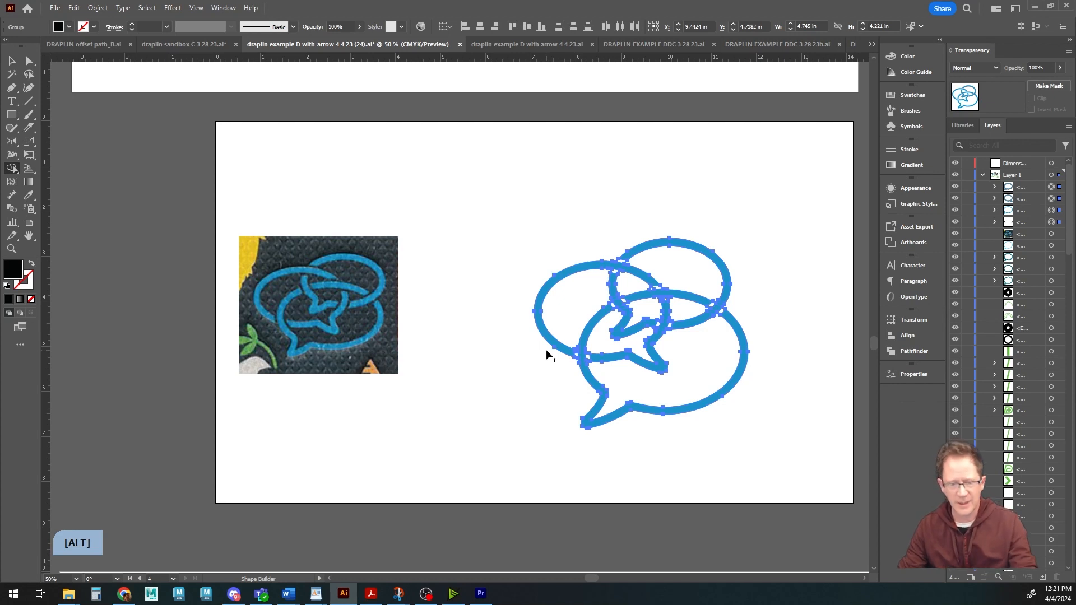
{"action": "left_click", "coordinate": [11, 61]}
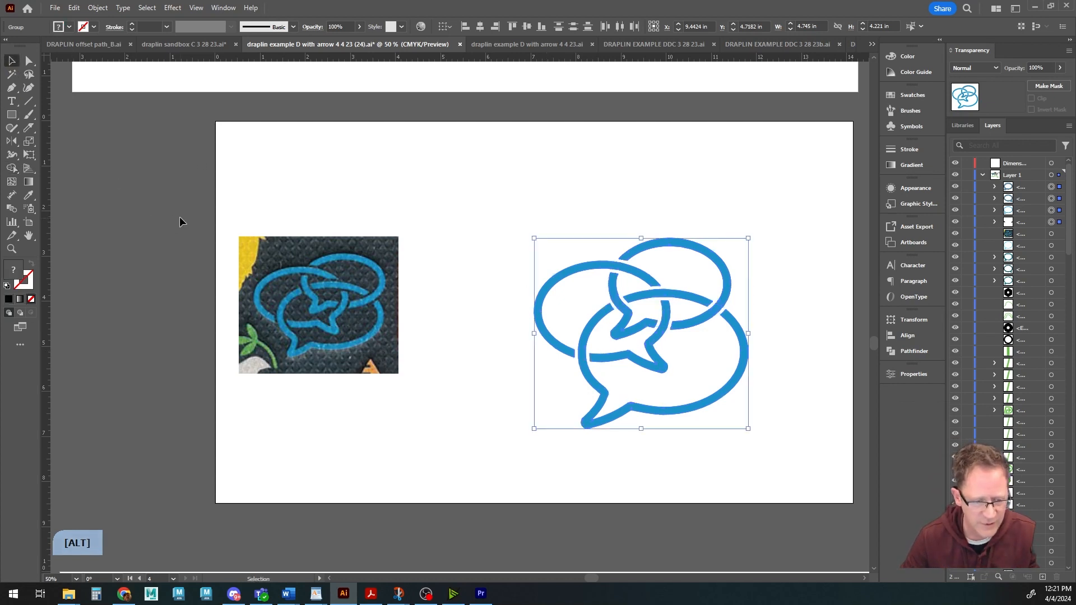
{"action": "left_click", "coordinate": [220, 291]}
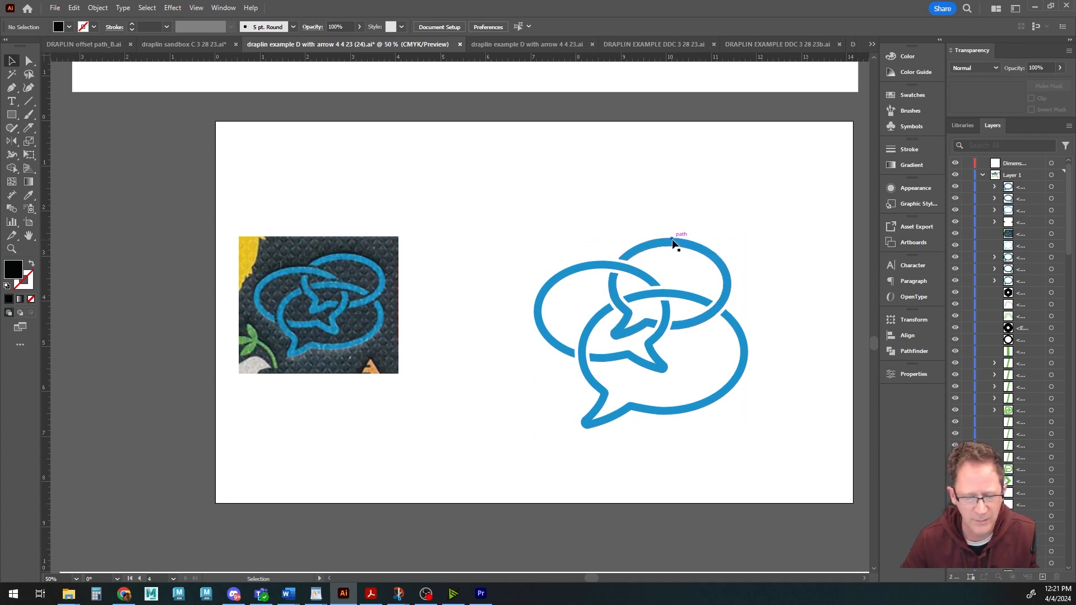
- Examine the gaps at the logo's band crossings up close and compare the whole logo with the reference photo
{"action": "scroll", "coordinate": [616, 269], "scroll_direction": "up", "scroll_amount": 3, "text": "alt"}
{"action": "left_click_drag", "start_coordinate": [612, 296], "coordinate": [476, 309]}
{"action": "scroll", "coordinate": [600, 312], "scroll_direction": "up", "scroll_amount": 2, "text": "alt"}
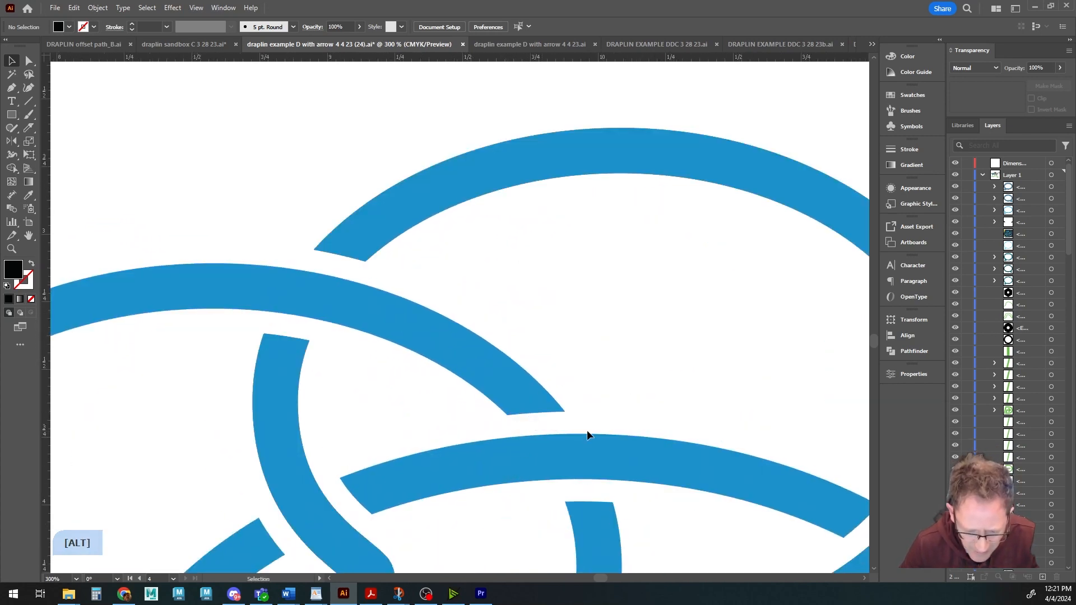
{"action": "scroll", "coordinate": [560, 432], "scroll_direction": "down", "scroll_amount": 4, "text": "alt"}
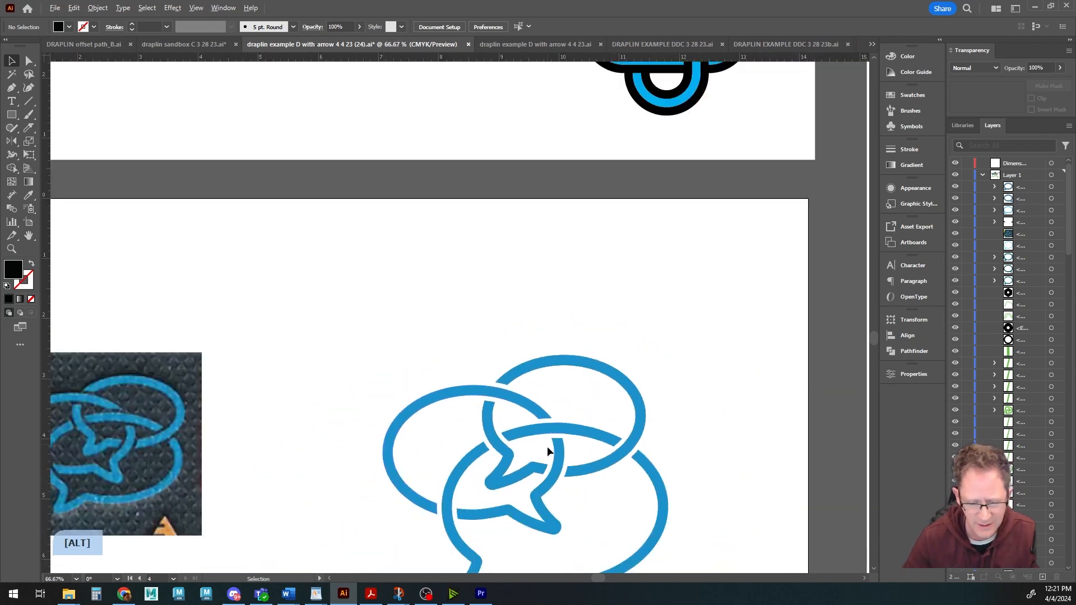
{"action": "left_click_drag", "start_coordinate": [546, 446], "coordinate": [656, 314]}
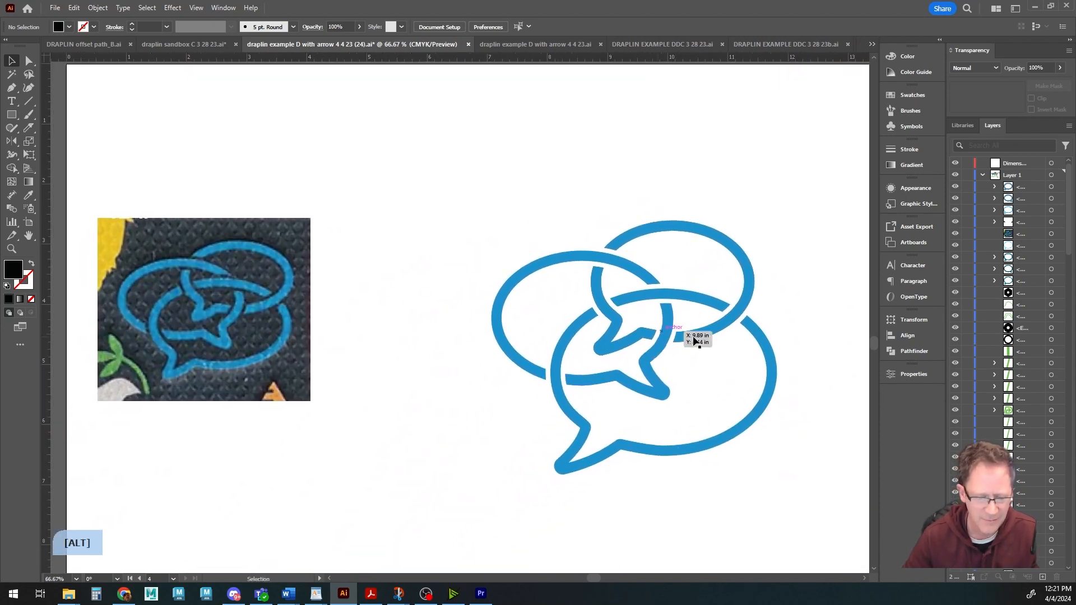